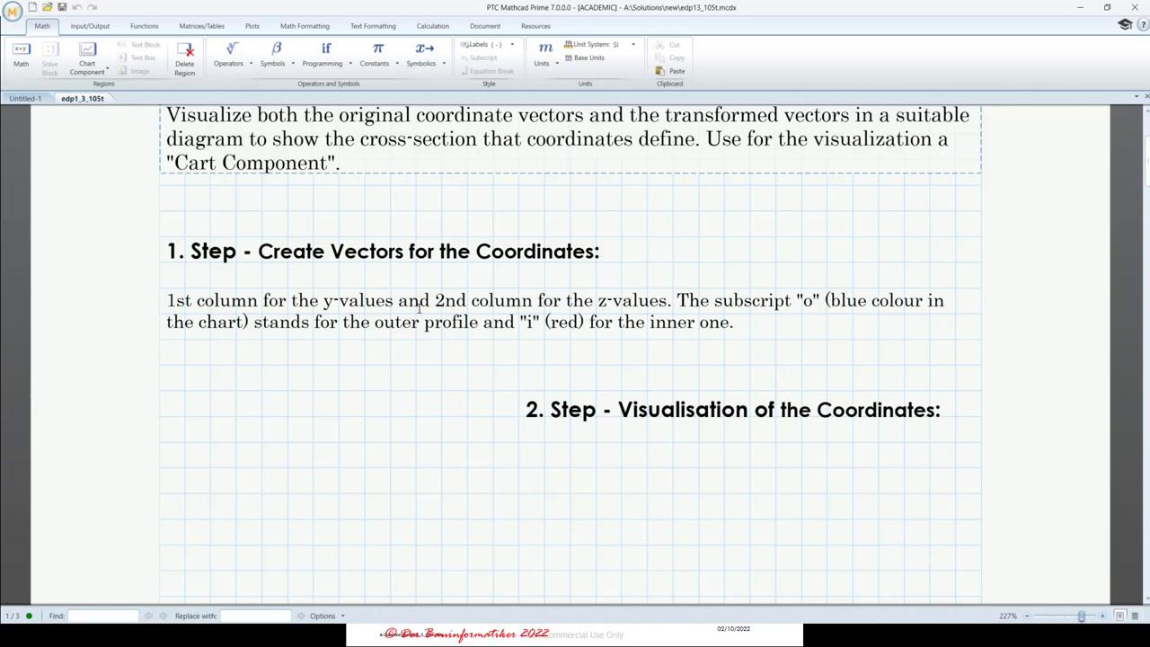
{"action": "scroll", "coordinate": [418, 330], "scroll_direction": "up", "scroll_amount": 3}
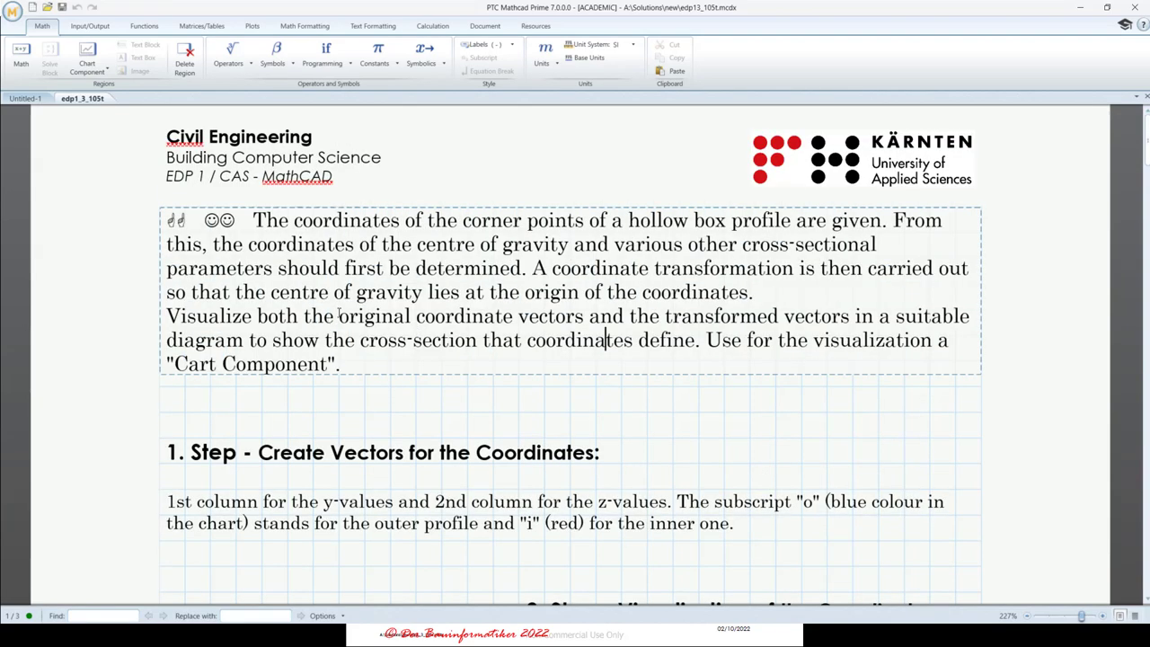
{"action": "scroll", "coordinate": [402, 292], "scroll_direction": "down", "scroll_amount": 3}
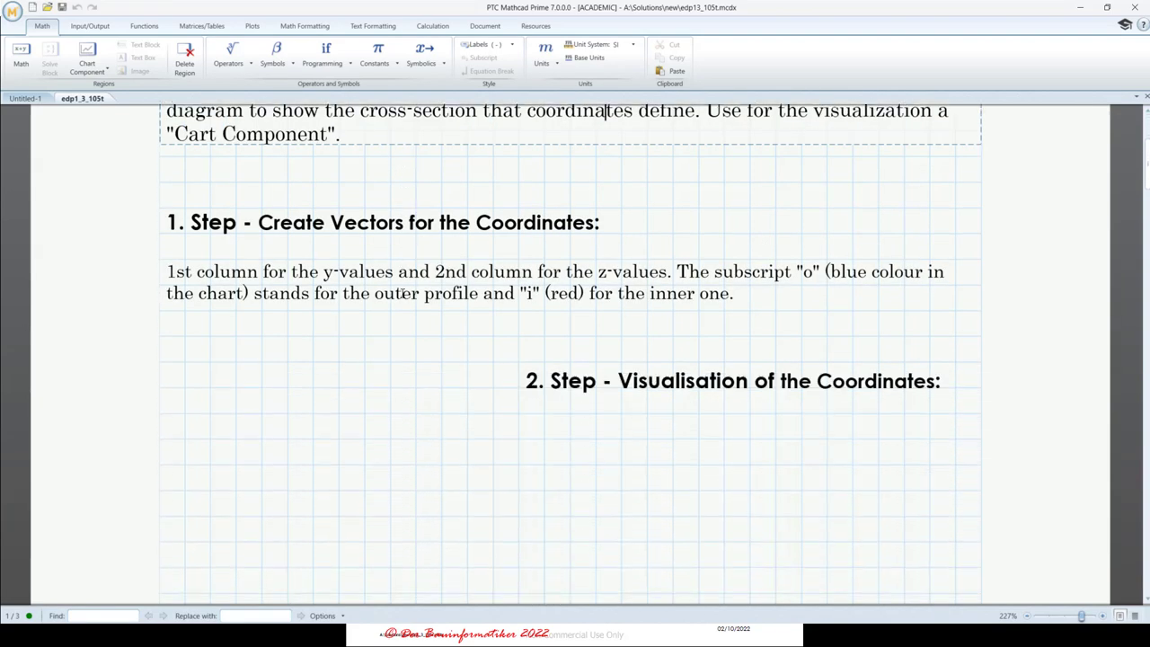
{"action": "scroll", "coordinate": [370, 375], "scroll_direction": "up", "scroll_amount": 1}
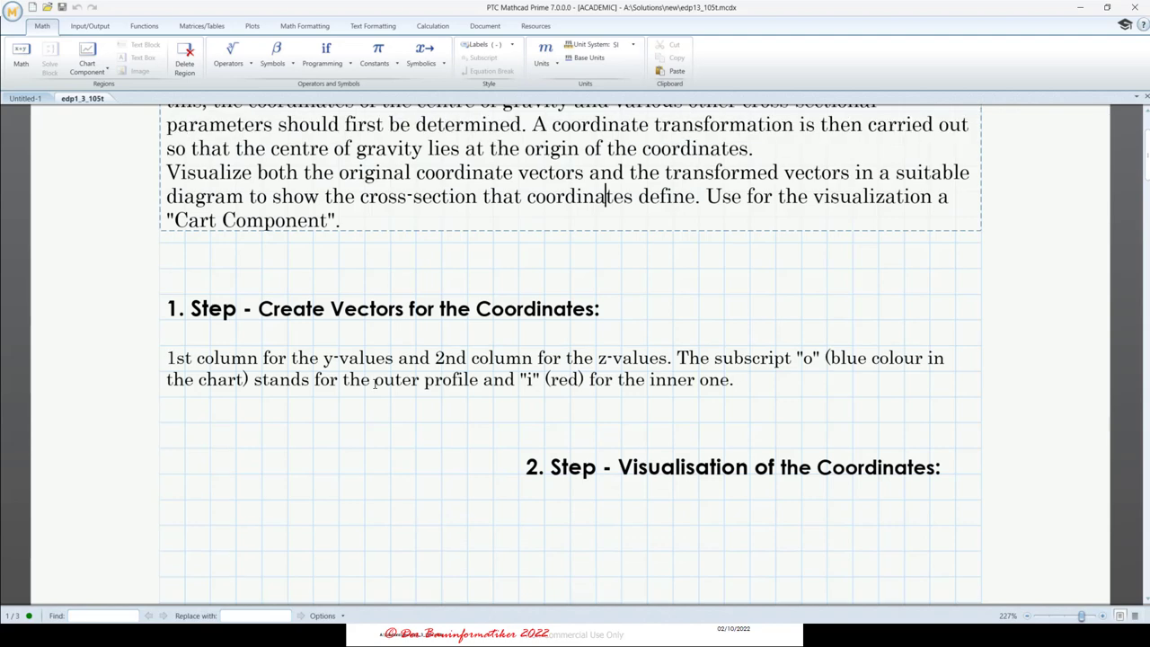
{"action": "scroll", "coordinate": [373, 383], "scroll_direction": "down", "scroll_amount": 1}
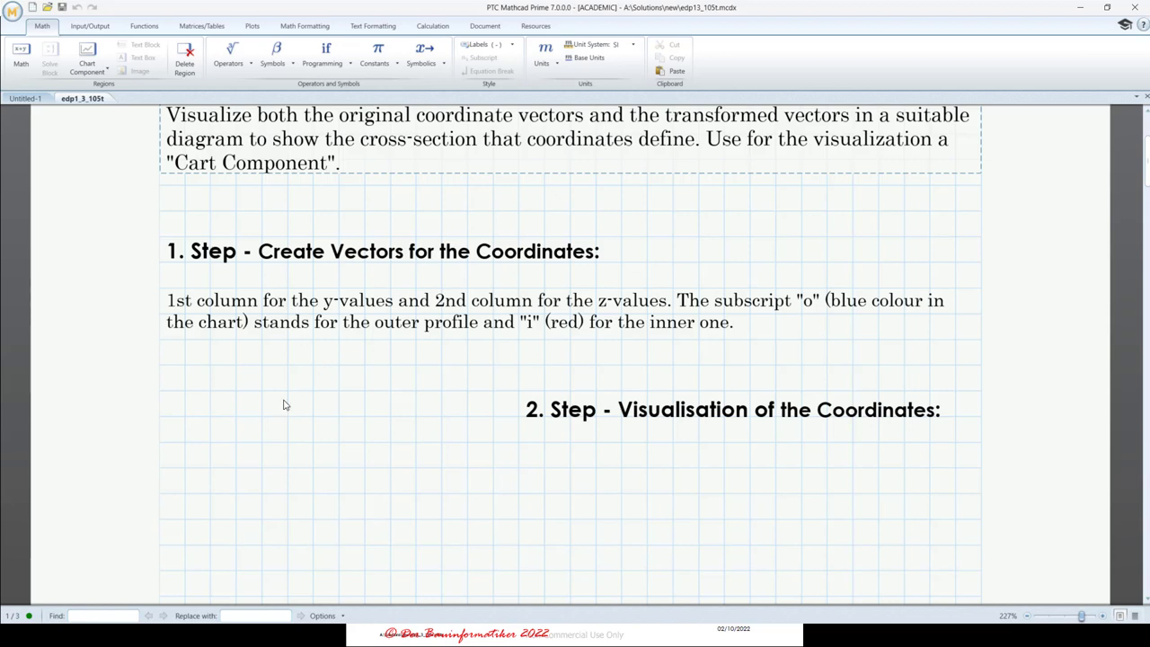
- Insert a two-column table below the Step 1 description and move it down clear of the text
{"action": "left_click", "coordinate": [185, 392]}
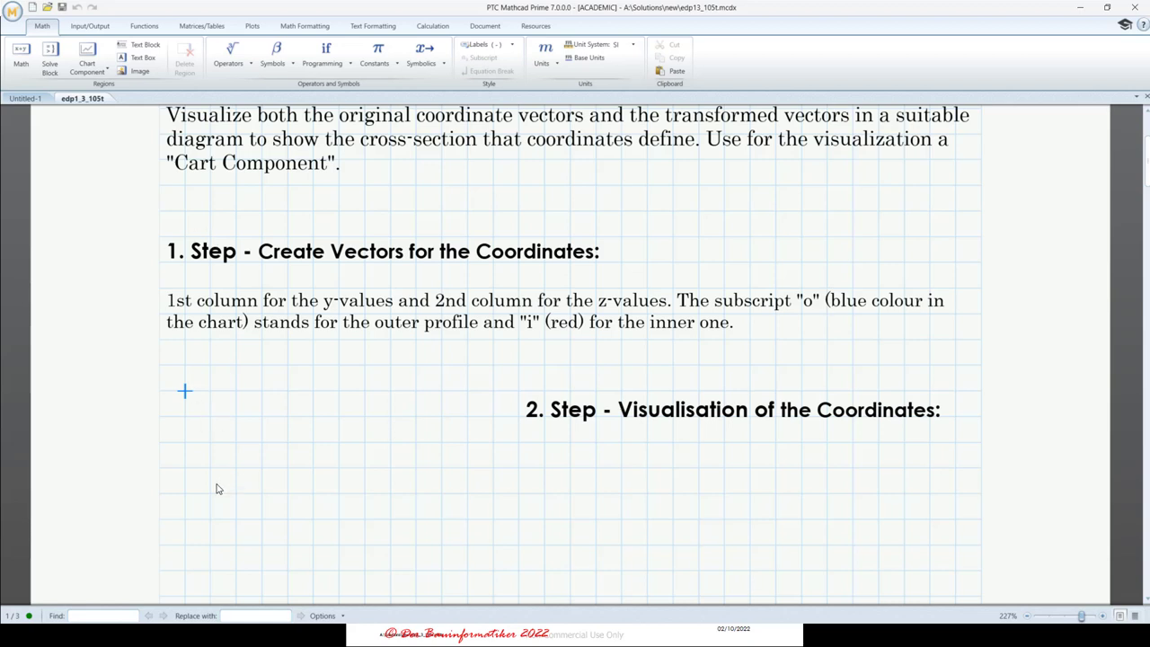
{"action": "left_click", "coordinate": [199, 26]}
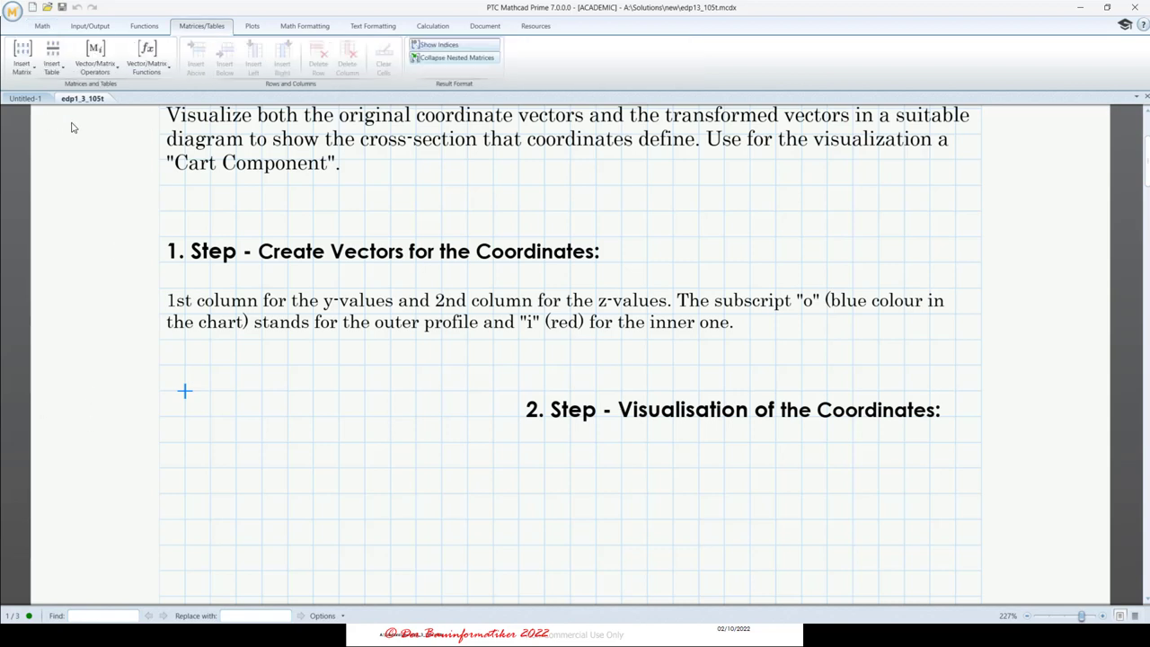
{"action": "left_click", "coordinate": [64, 73]}
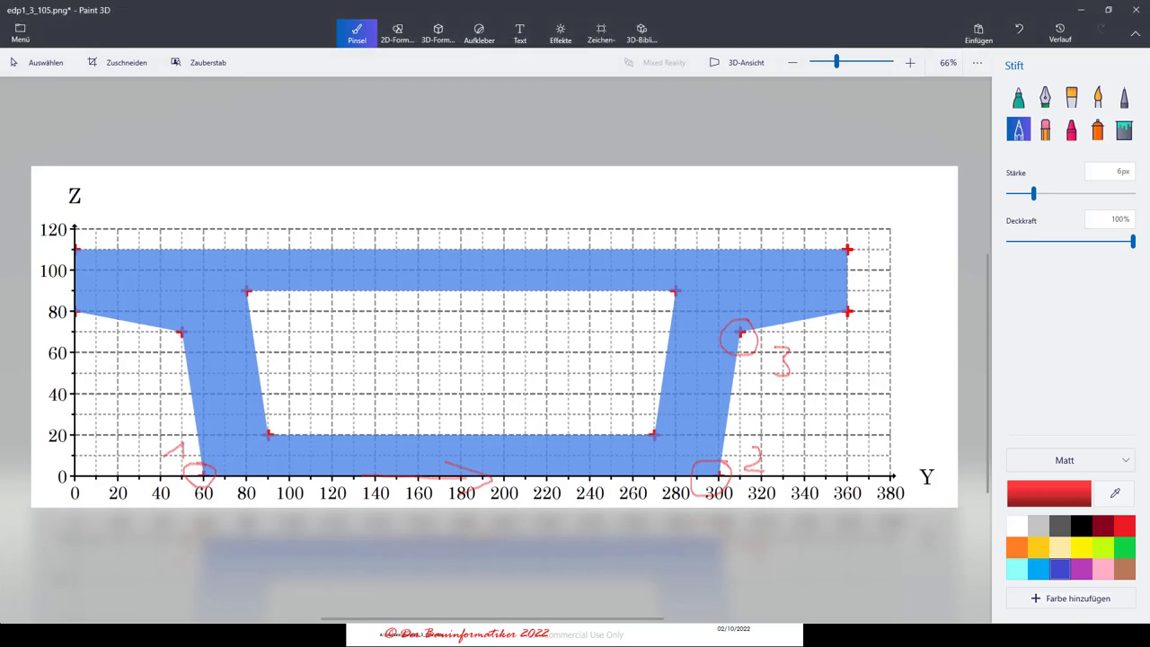
{"action": "key", "text": "alt+Tab"}
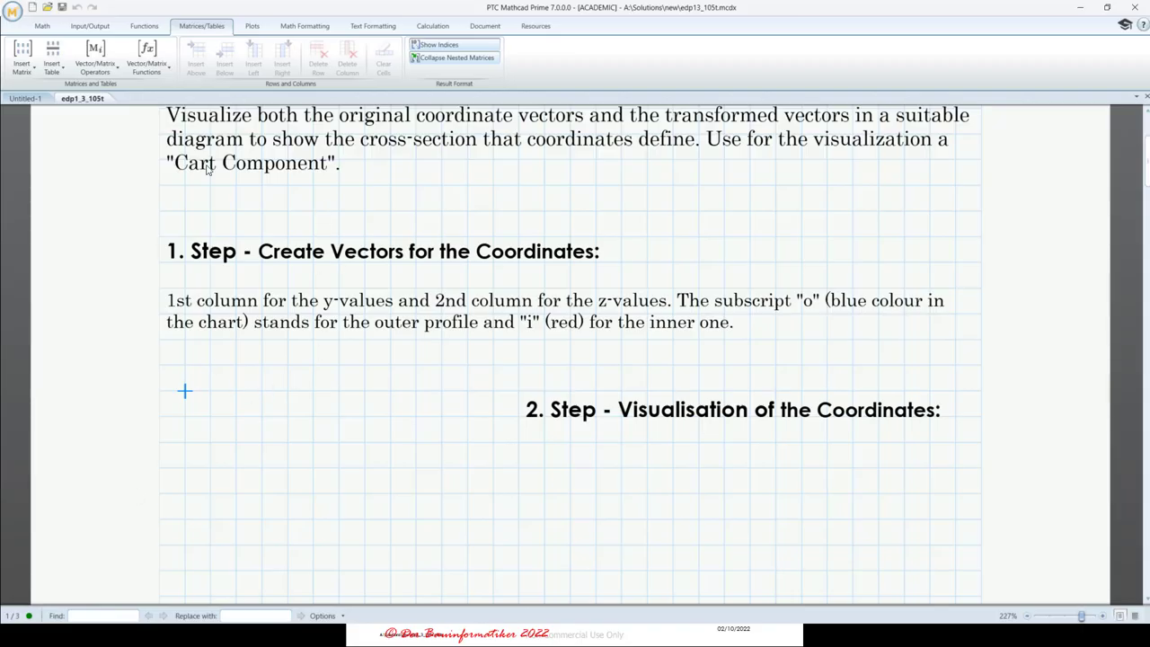
{"action": "left_click", "coordinate": [33, 74]}
{"action": "left_click", "coordinate": [58, 74]}
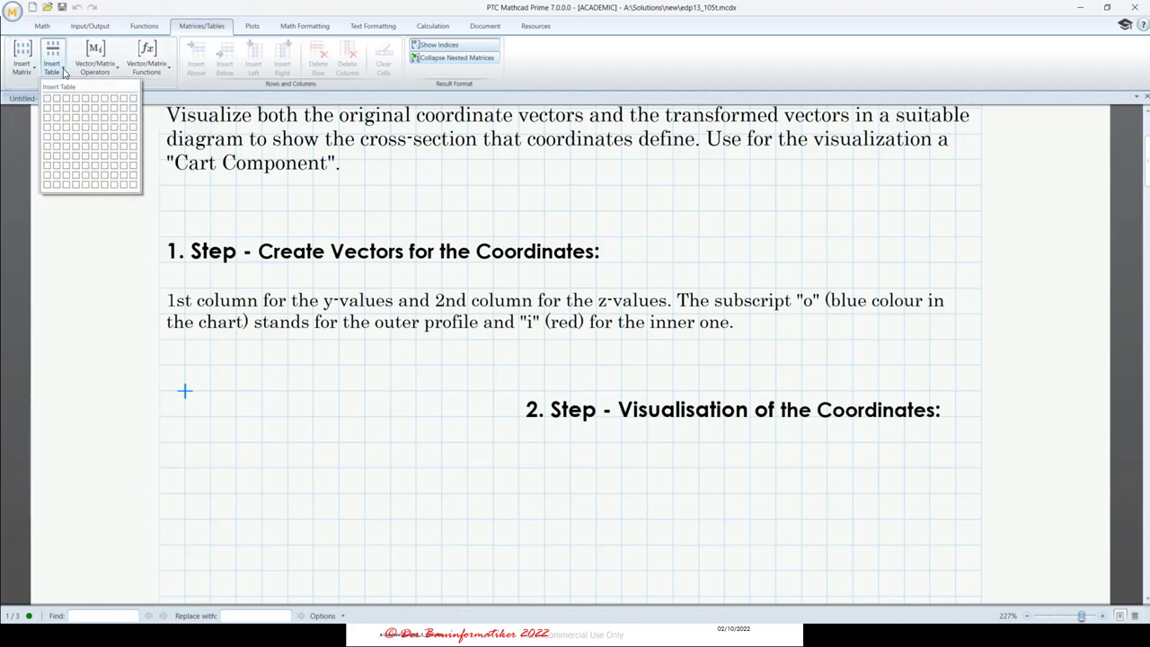
{"action": "left_click", "coordinate": [57, 181]}
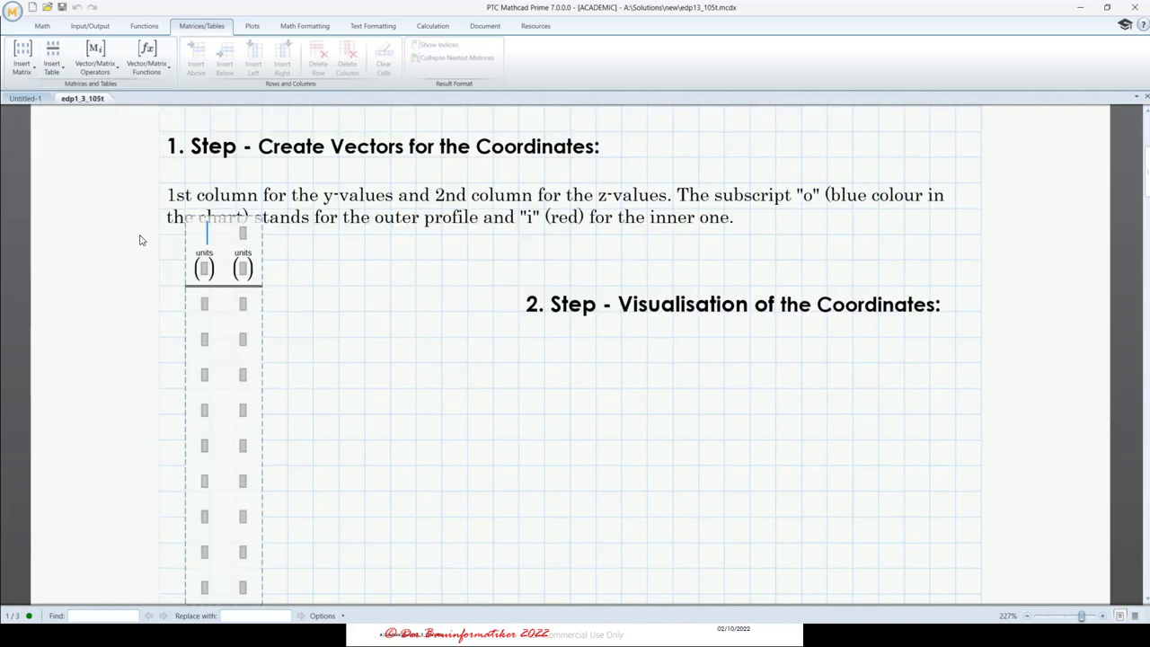
{"action": "left_click_drag", "start_coordinate": [313, 286], "coordinate": [245, 277]}
{"action": "scroll", "coordinate": [293, 297], "scroll_direction": "down", "scroll_amount": 1}
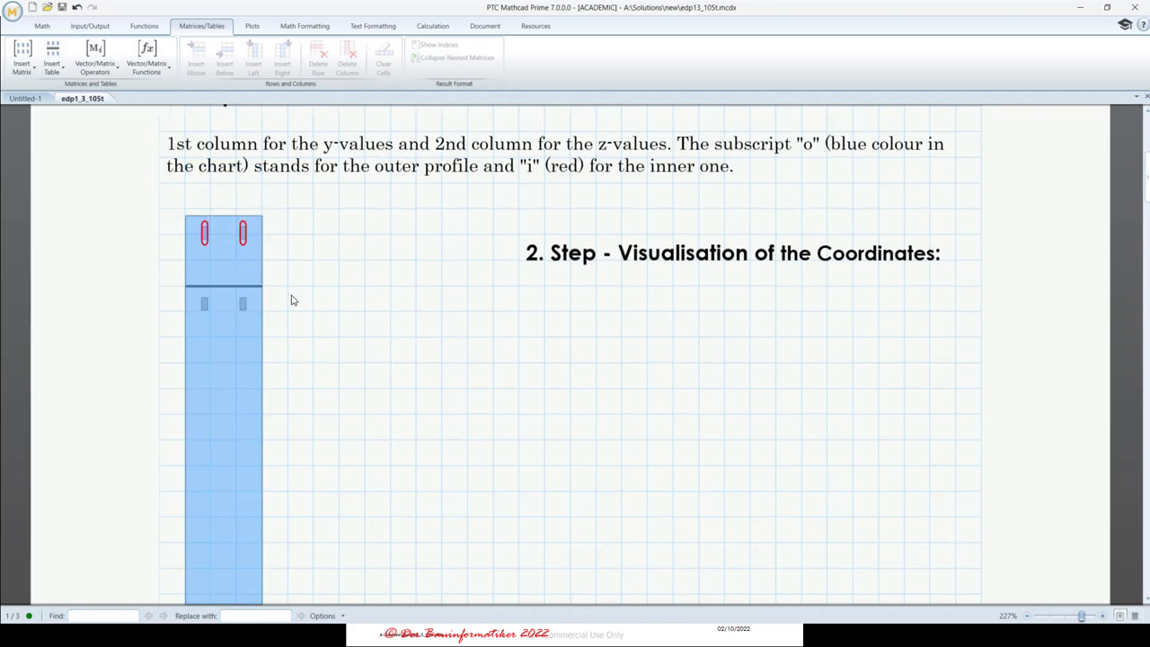
- Name the table's columns Y and Z and set the units of both to cm
{"action": "left_click", "coordinate": [204, 236]}
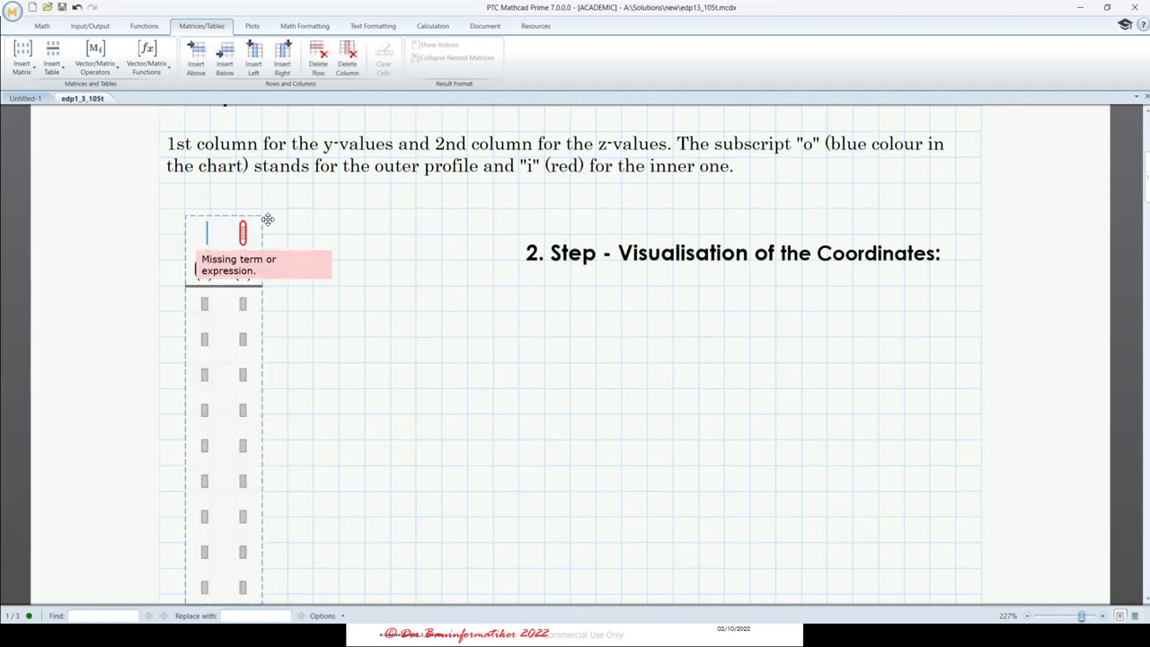
{"action": "type", "text": "Y"}
{"action": "key", "text": "Tab"}
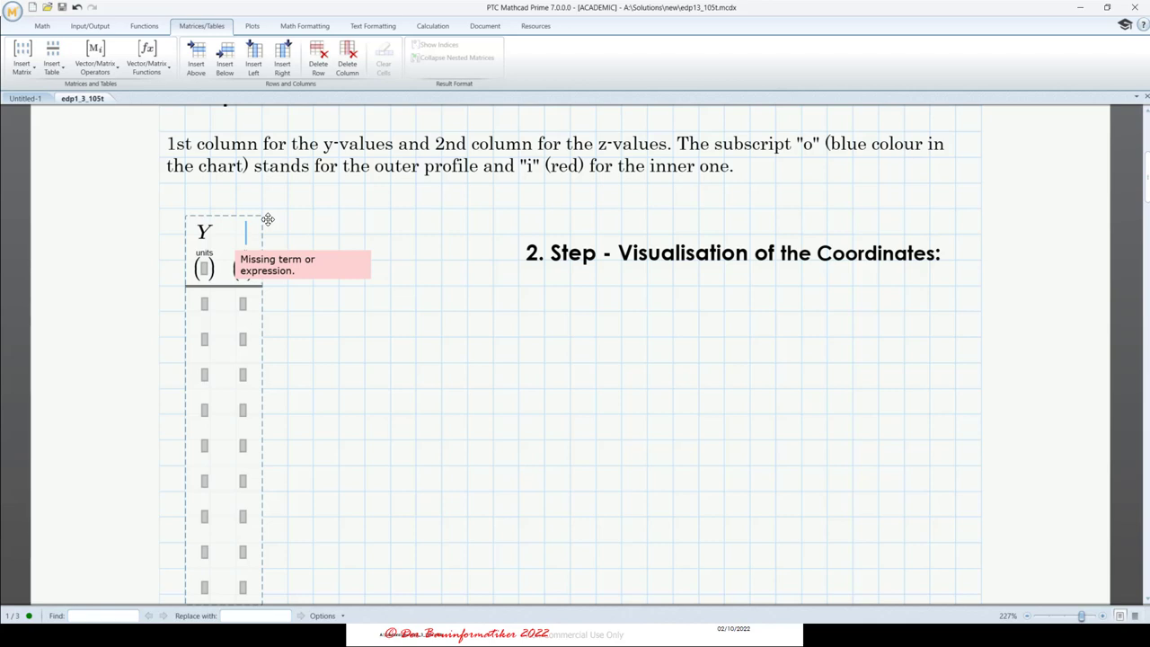
{"action": "type", "text": "Z"}
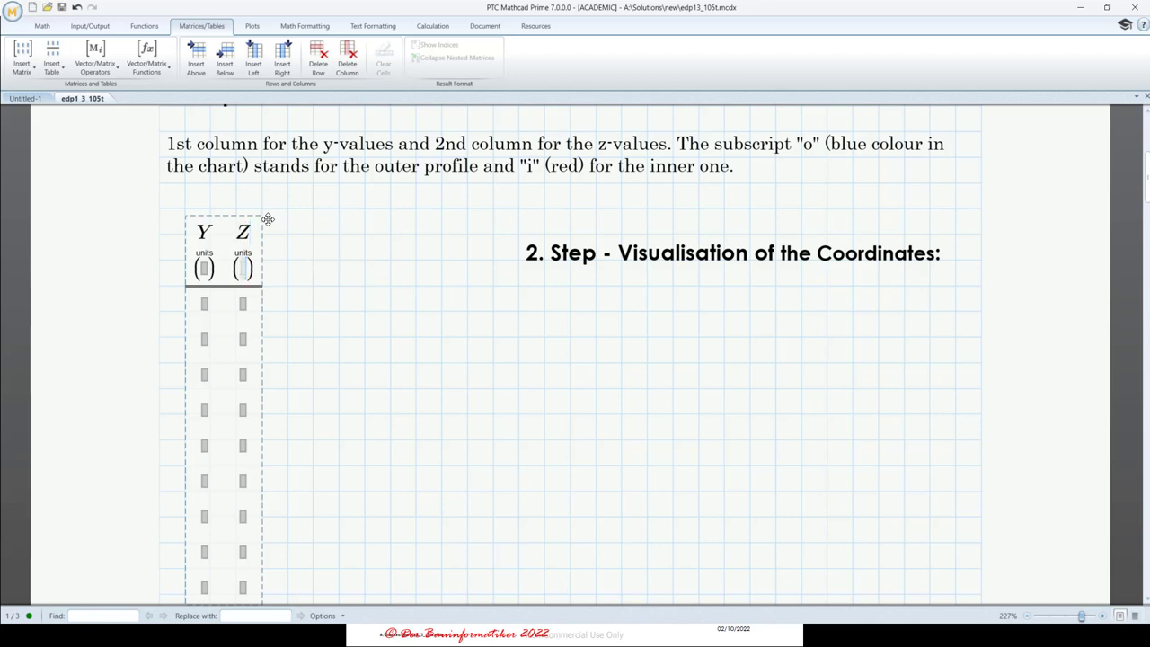
{"action": "key", "text": "Tab"}
{"action": "type", "text": "cm"}
{"action": "key", "text": "Tab"}
{"action": "type", "text": "cm"}
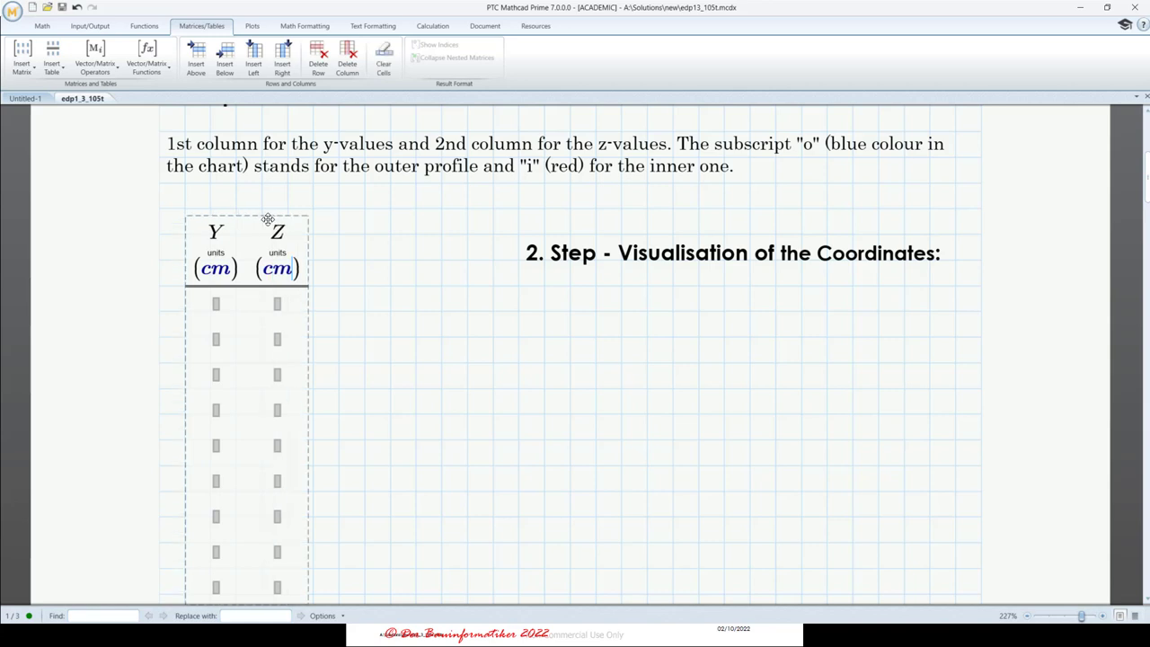
{"action": "left_click", "coordinate": [416, 312]}
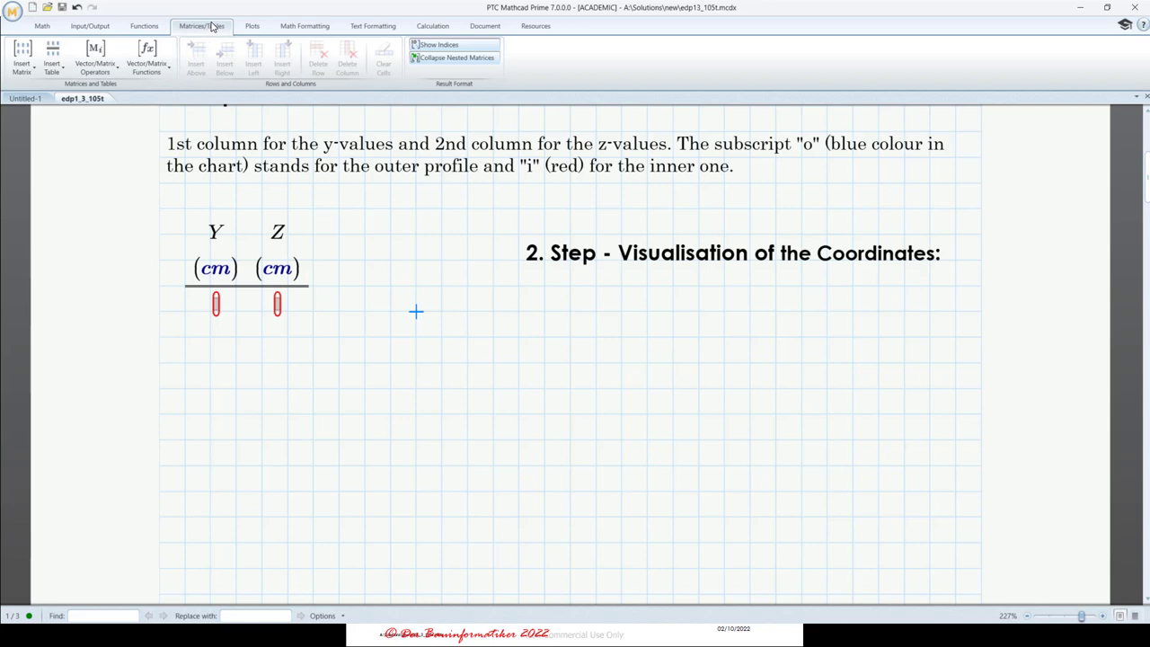
- Insert an XY plot beside the table, with Z in cm on the y-axis and Y in cm on the x-axis
{"action": "left_click", "coordinate": [252, 26]}
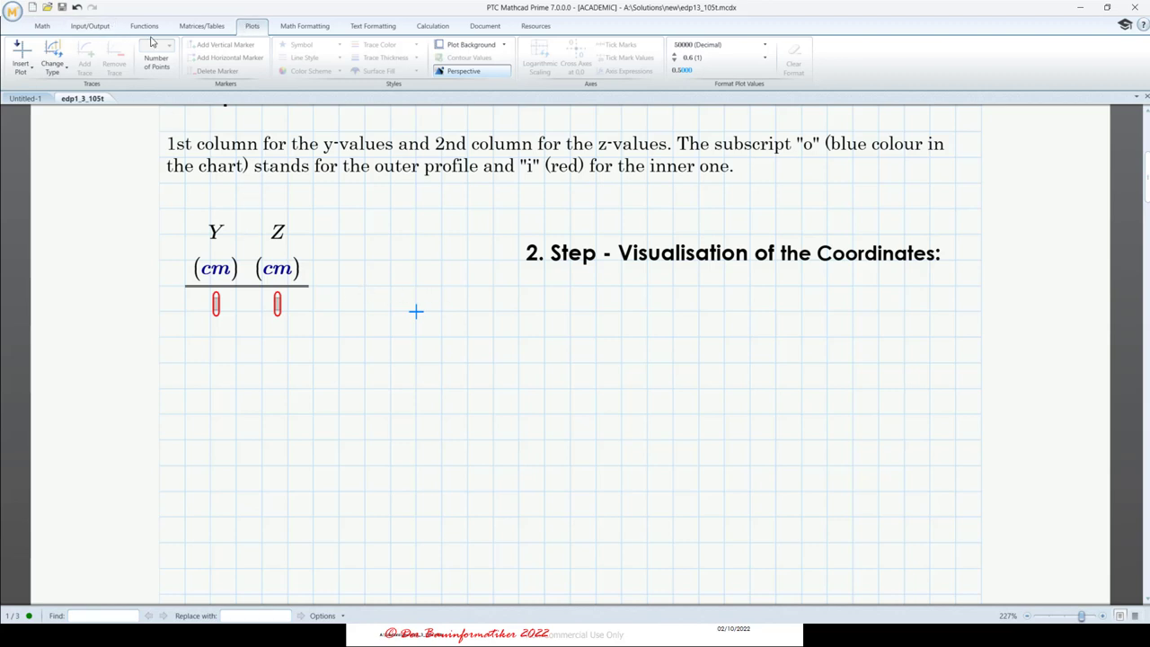
{"action": "left_click", "coordinate": [21, 67]}
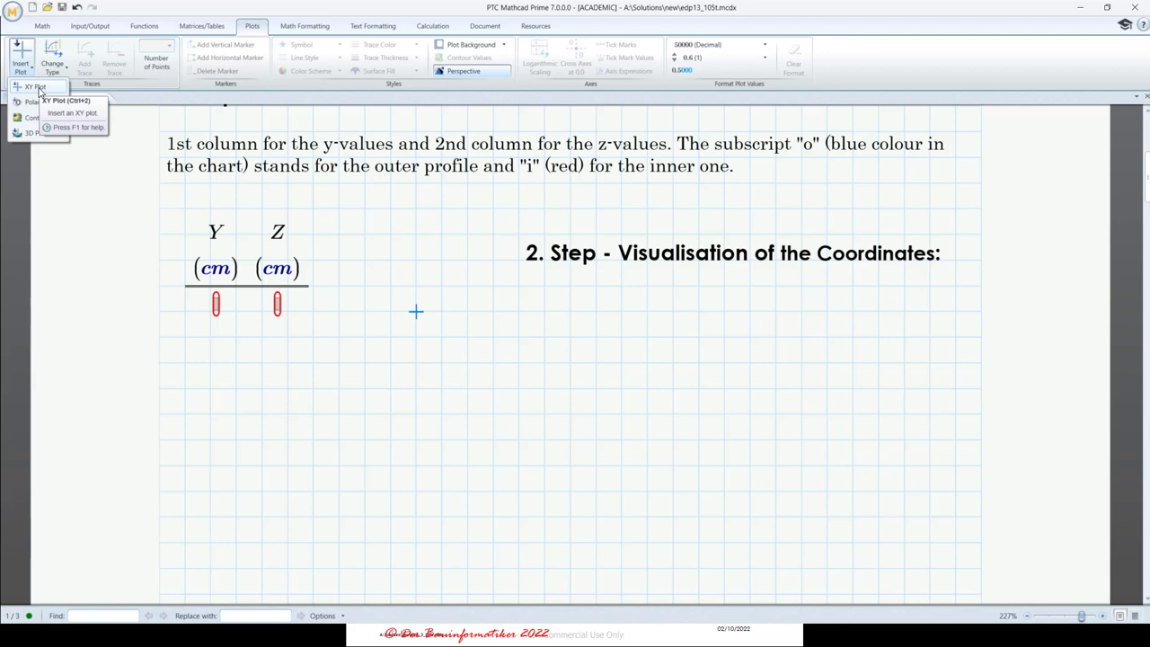
{"action": "left_click", "coordinate": [38, 88]}
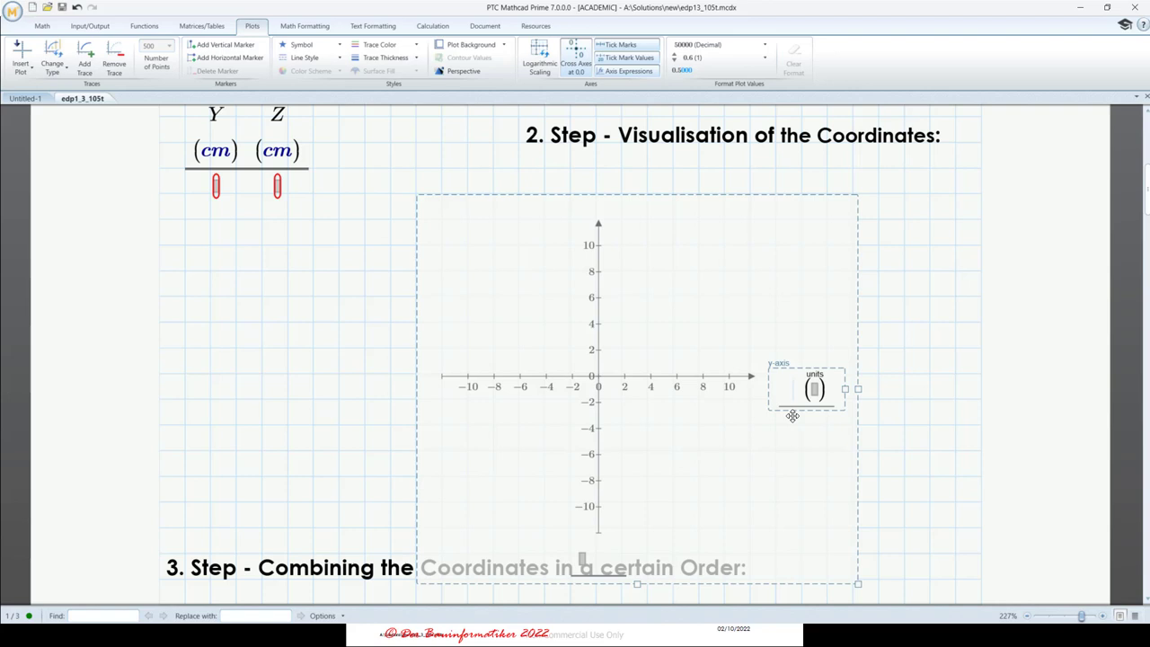
{"action": "type", "text": "Z"}
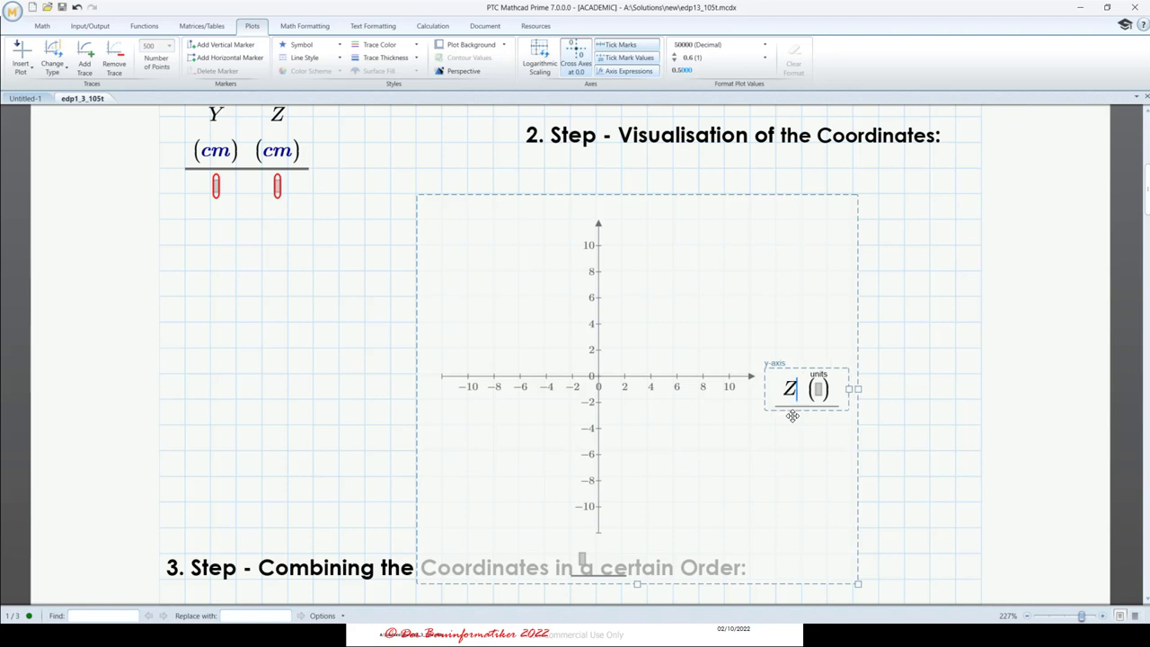
{"action": "key", "text": "Tab"}
{"action": "type", "text": "cm"}
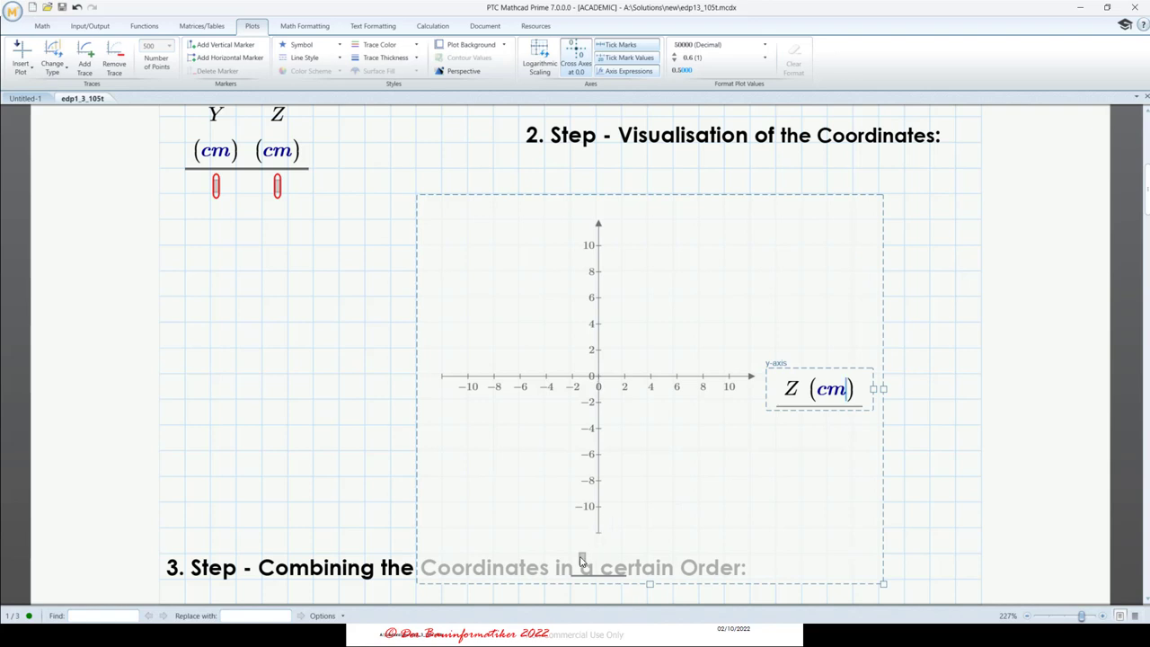
{"action": "left_click", "coordinate": [581, 558]}
{"action": "type", "text": "Y"}
{"action": "key", "text": "Tab"}
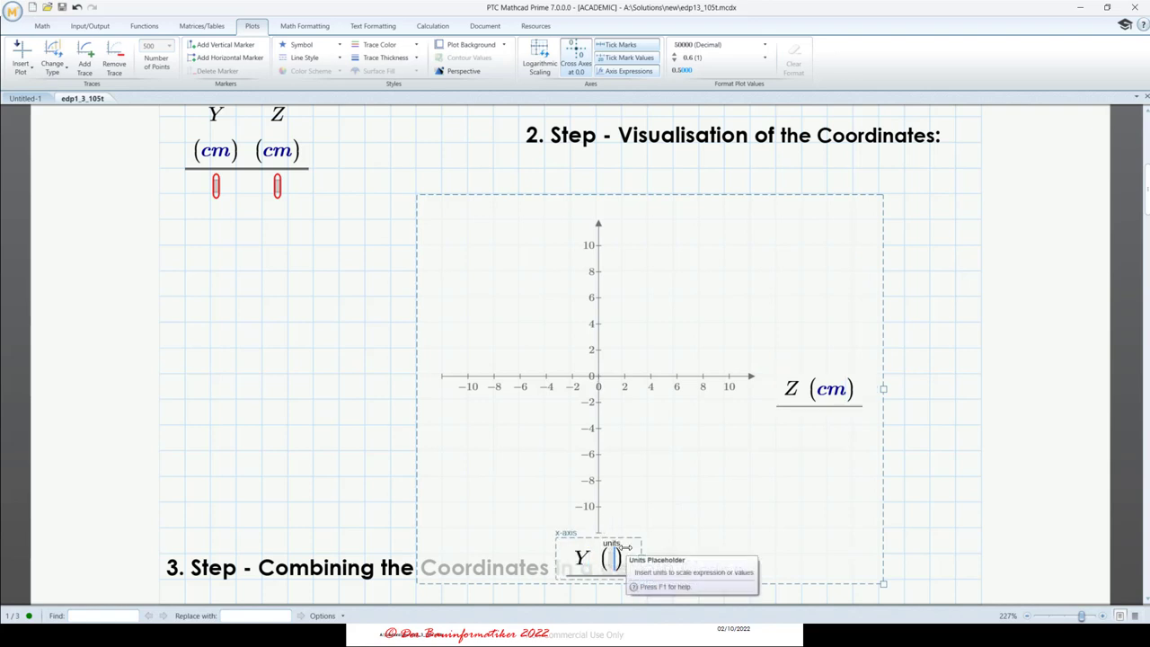
{"action": "type", "text": "cm"}
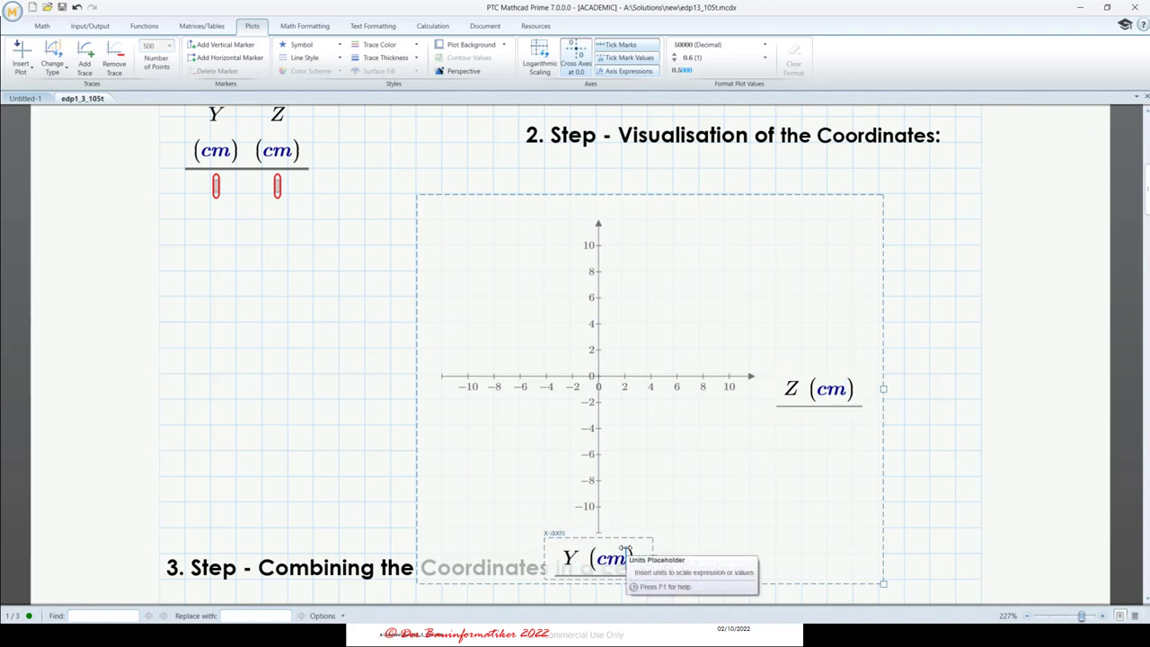
- Move the plot up and slightly right so it fits between the Step 2 and Step 3 headings
{"action": "scroll", "coordinate": [346, 398], "scroll_direction": "up", "scroll_amount": 3}
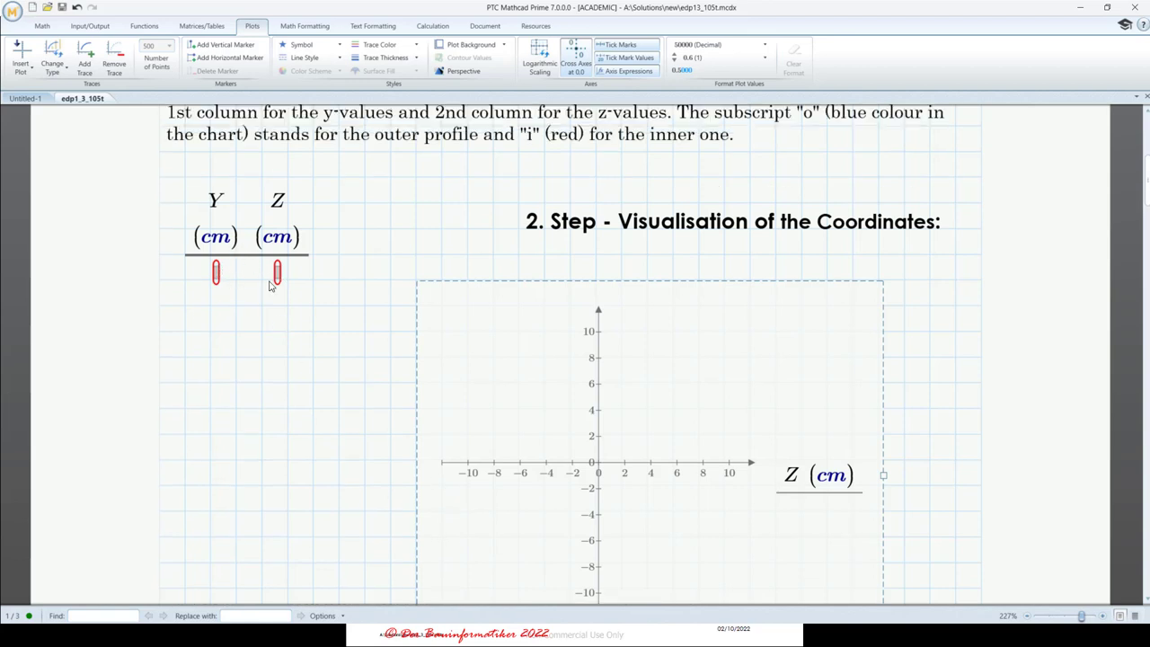
{"action": "scroll", "coordinate": [476, 313], "scroll_direction": "down", "scroll_amount": 3}
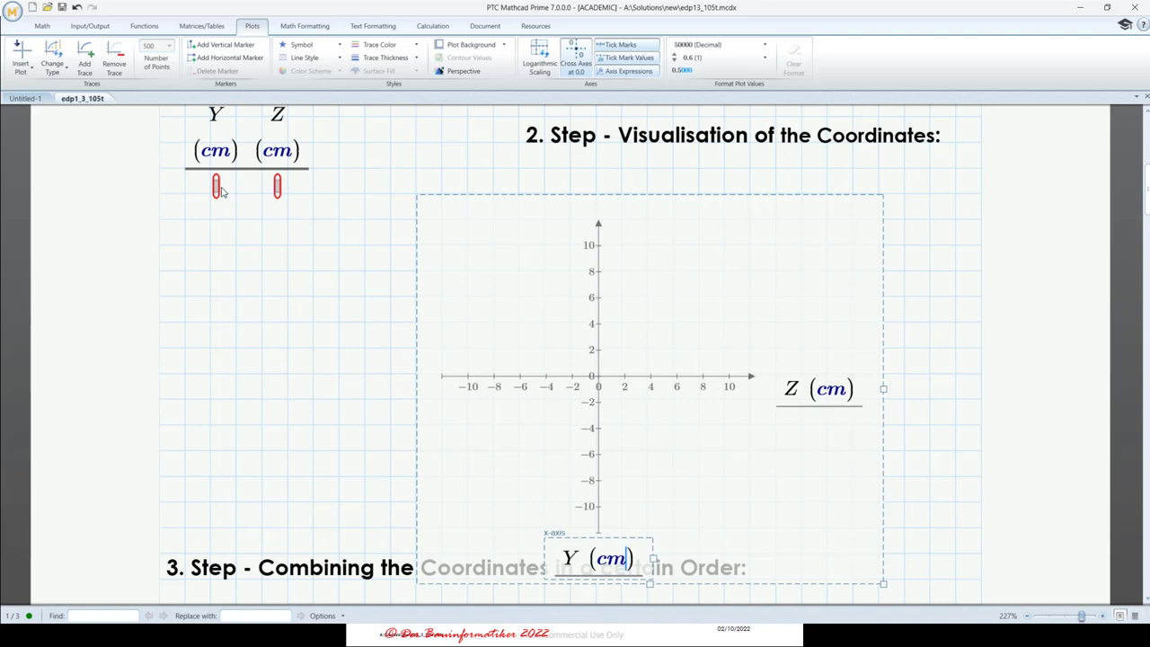
{"action": "left_click_drag", "start_coordinate": [553, 192], "coordinate": [581, 175]}
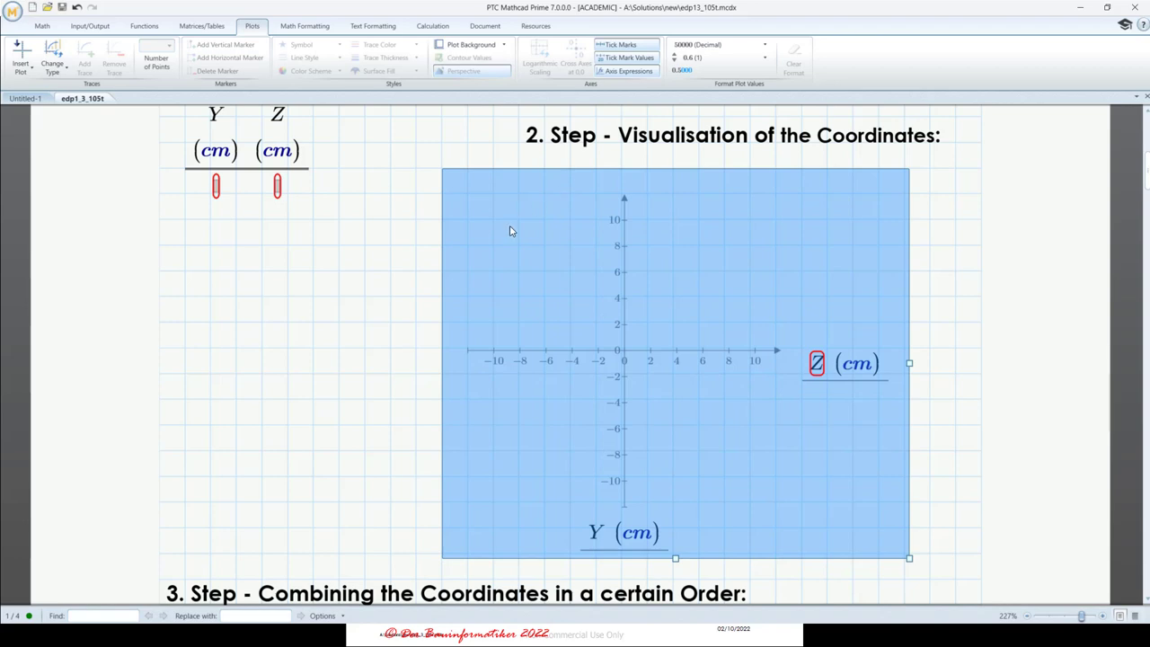
{"action": "left_click", "coordinate": [364, 373]}
- Check corner point 1 in the Paint 3D sketch and enter Y 60 and Z 0 in the table's first row
{"action": "scroll", "coordinate": [359, 452], "scroll_direction": "up", "scroll_amount": 3}
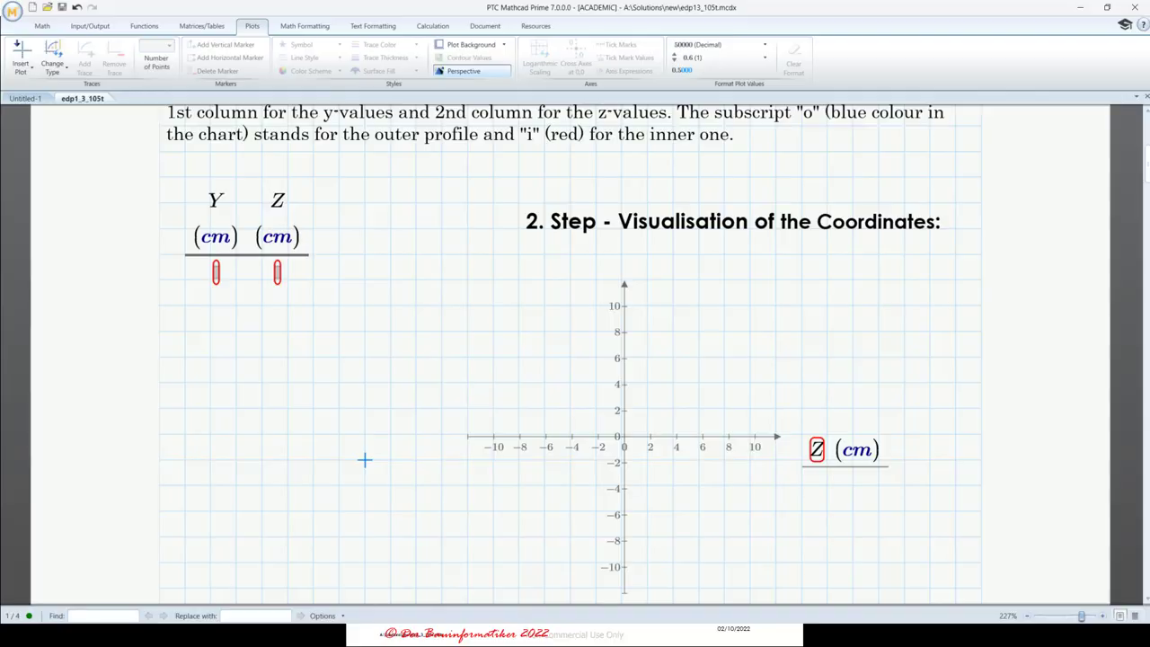
{"action": "key", "text": "alt+Tab"}
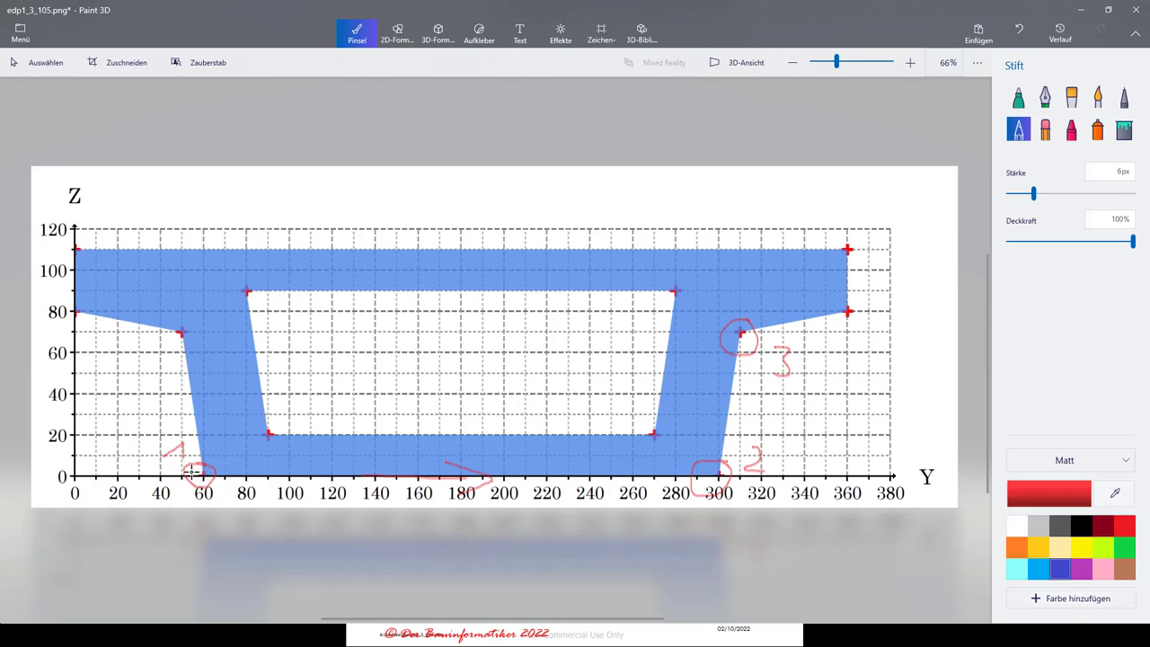
{"action": "left_click", "coordinate": [1078, 10]}
{"action": "left_click", "coordinate": [217, 272]}
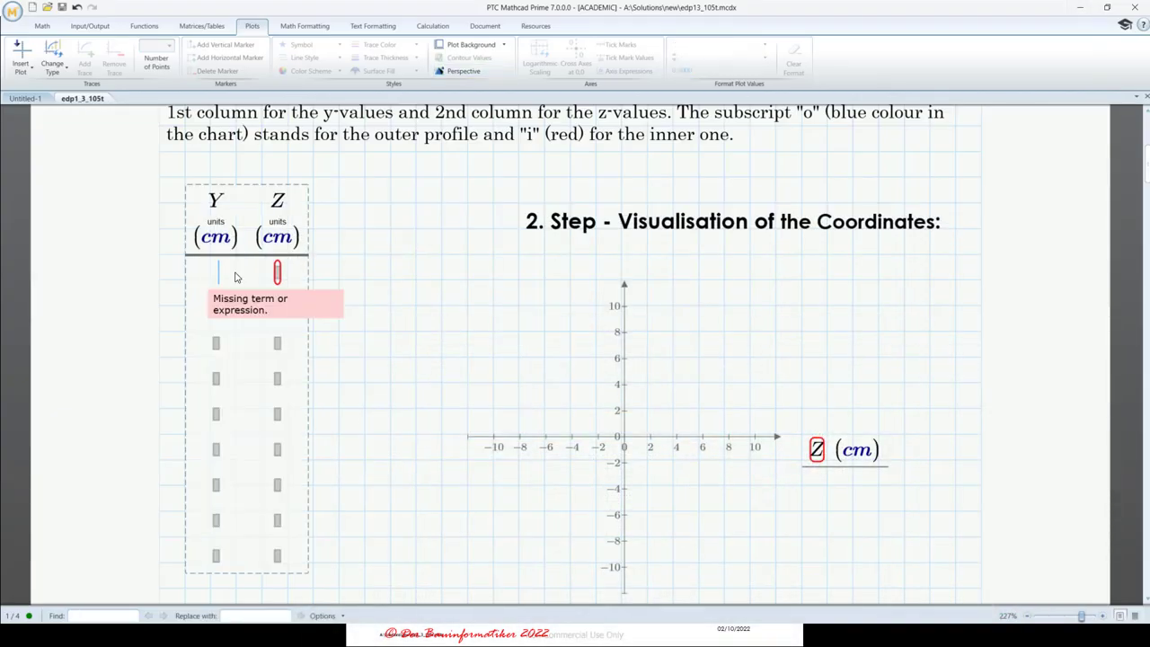
{"action": "type", "text": "60"}
{"action": "key", "text": "Tab"}
{"action": "type", "text": "0"}
{"action": "left_click", "coordinate": [365, 228]}
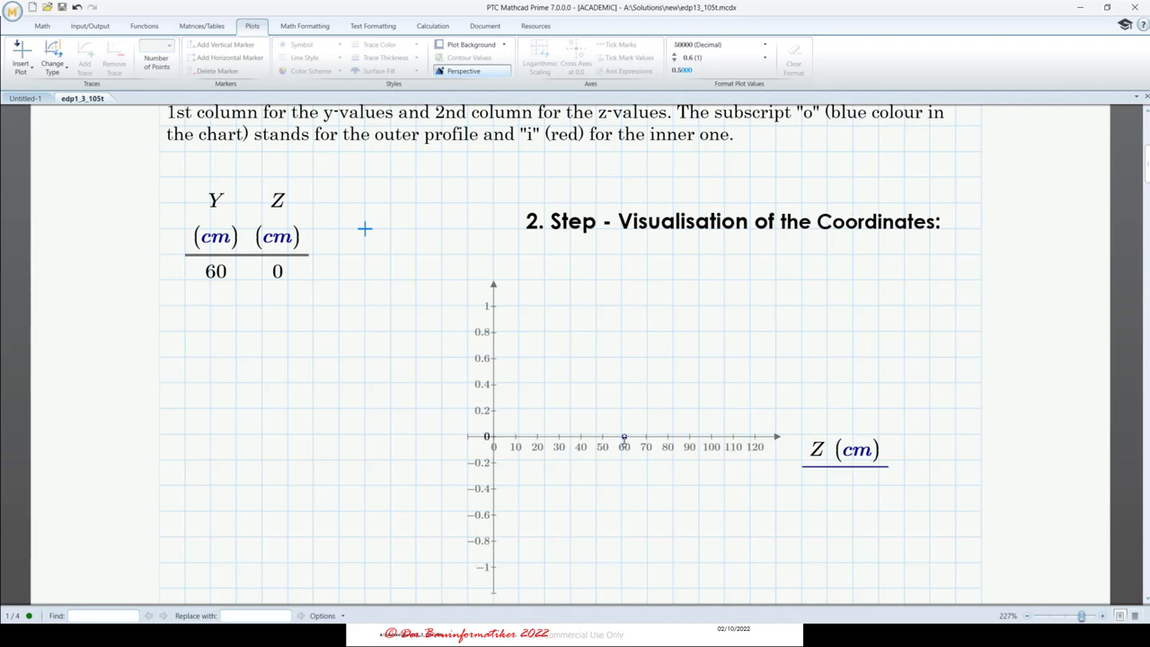
- Check corner point 2 in the Paint 3D sketch and enter Y 30 and Z 0 in the table's second row
{"action": "key", "text": "alt+Tab"}
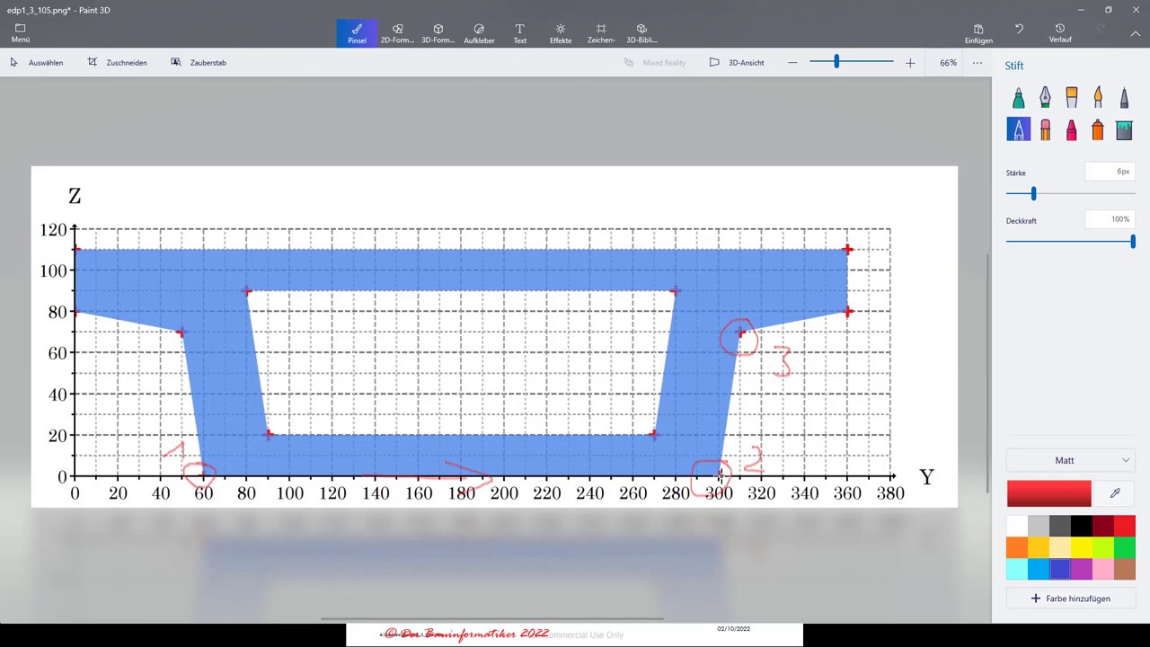
{"action": "left_click", "coordinate": [1080, 9]}
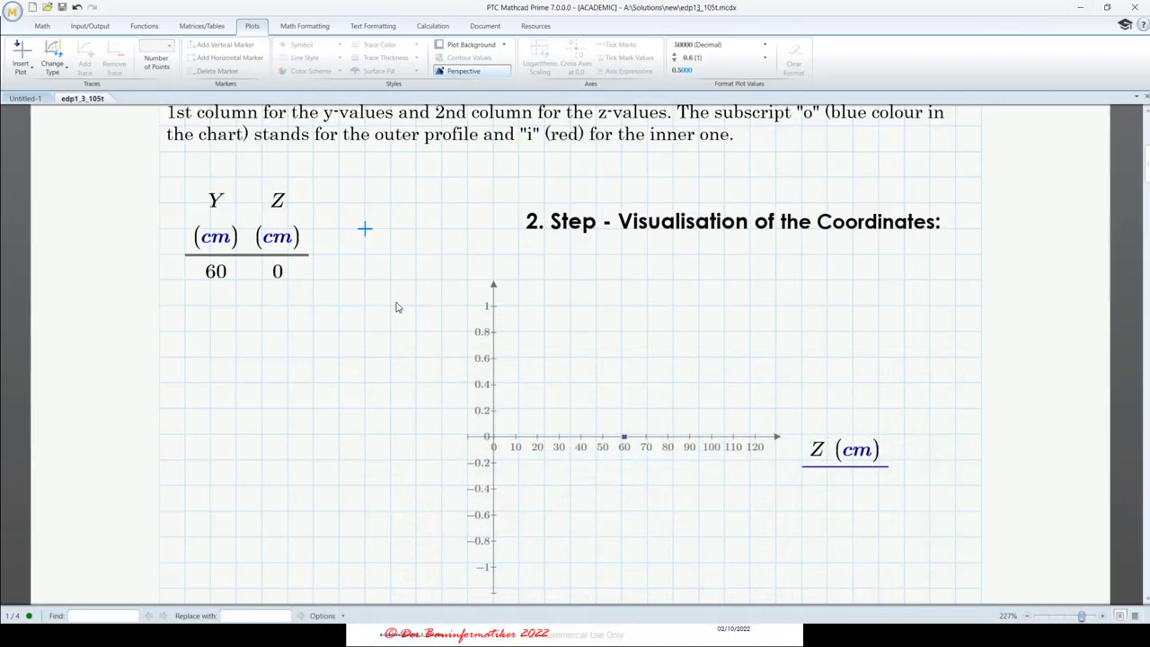
{"action": "left_click", "coordinate": [217, 303]}
{"action": "type", "text": "30"}
{"action": "key", "text": "Tab"}
{"action": "type", "text": "0"}
{"action": "scroll", "coordinate": [414, 300], "scroll_direction": "up", "scroll_amount": 3}
{"action": "scroll", "coordinate": [399, 307], "scroll_direction": "down", "scroll_amount": 3}
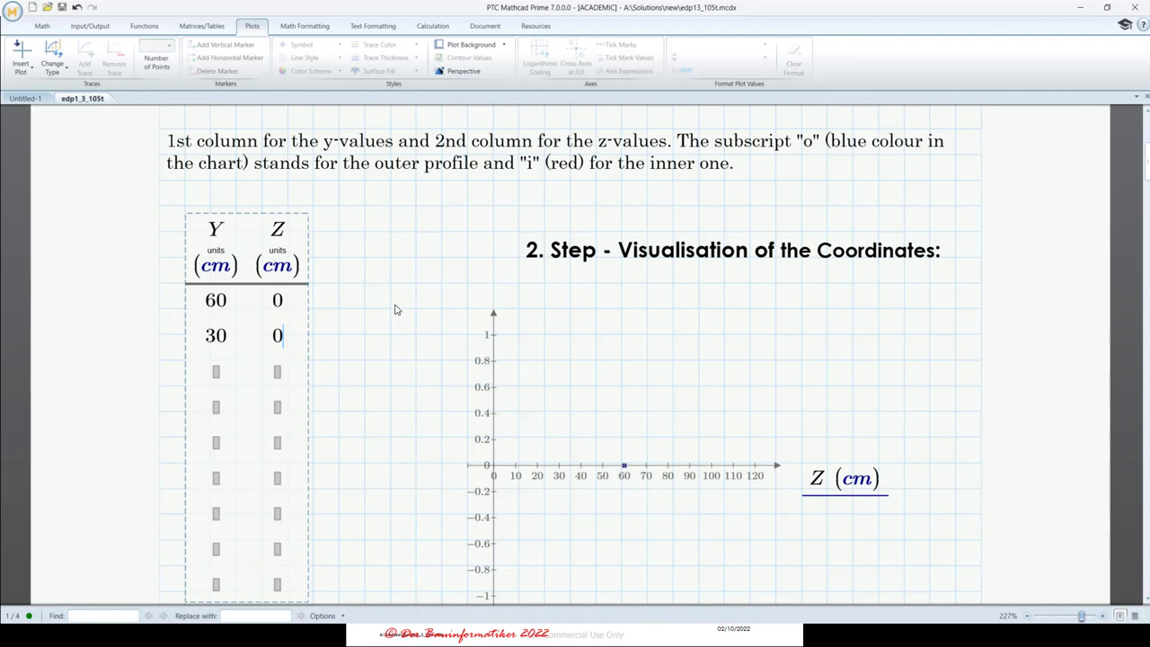
{"action": "scroll", "coordinate": [395, 310], "scroll_direction": "down", "scroll_amount": 1}
{"action": "left_click", "coordinate": [390, 278]}
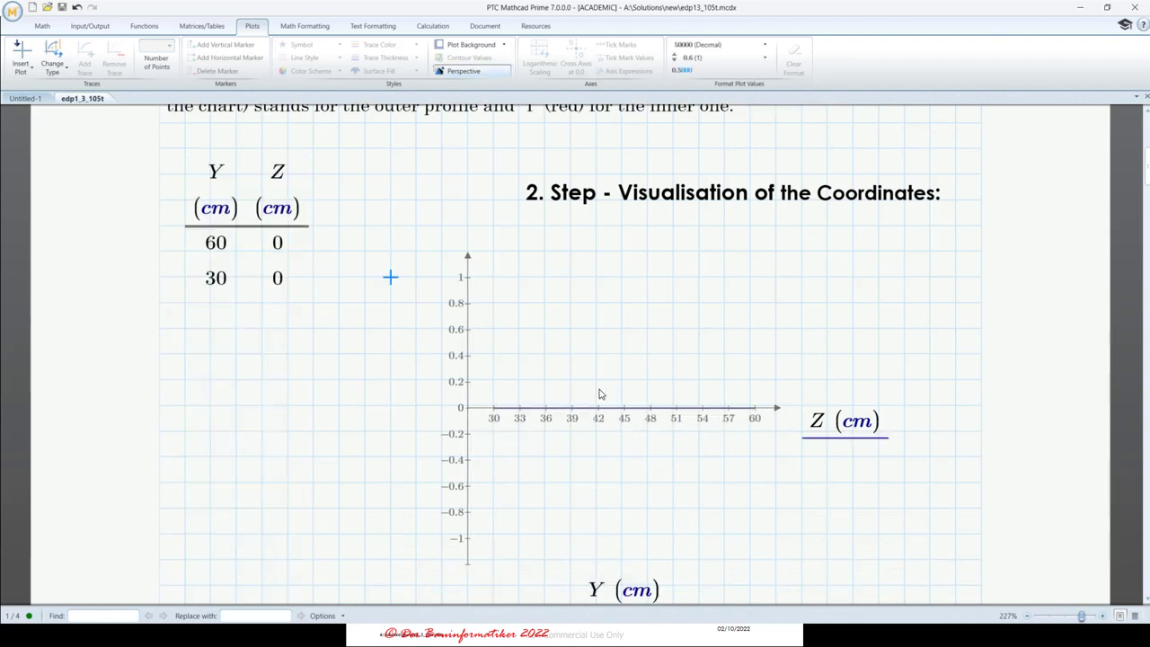
- Correct the Y value in the table's second row to 300
{"action": "left_click", "coordinate": [224, 285]}
{"action": "type", "text": "0"}
{"action": "left_click", "coordinate": [364, 276]}
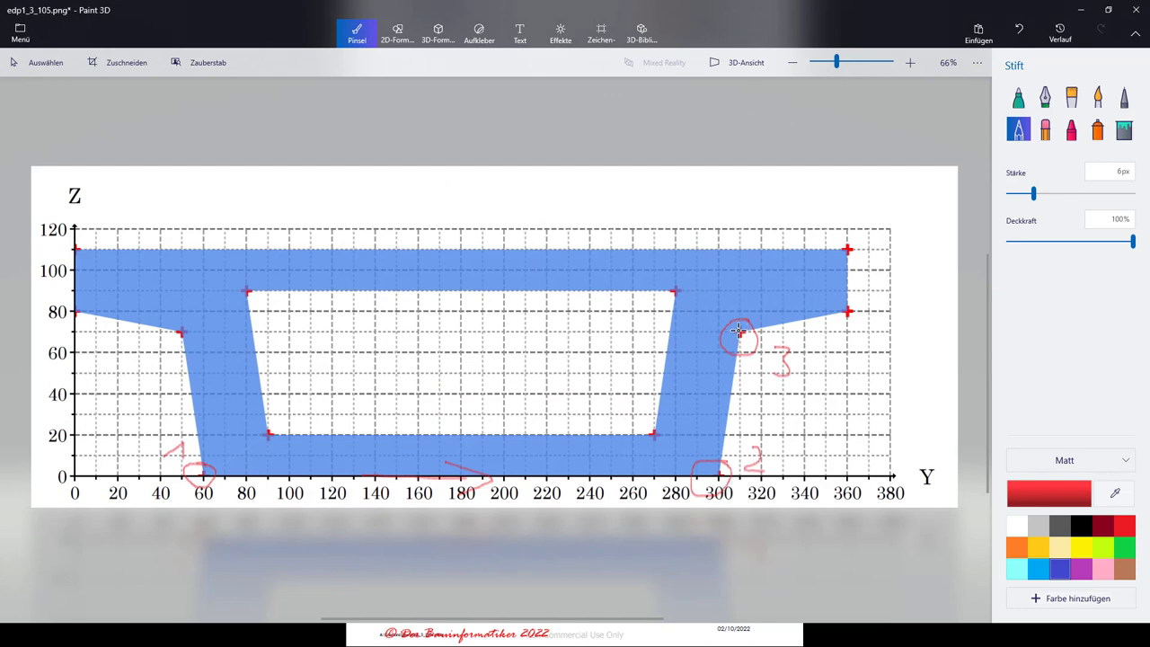
- Switch back to Mathcad and enter corner point 3 in the coordinate table's third row with Y 310 and Z 70
{"action": "left_click", "coordinate": [1081, 9]}
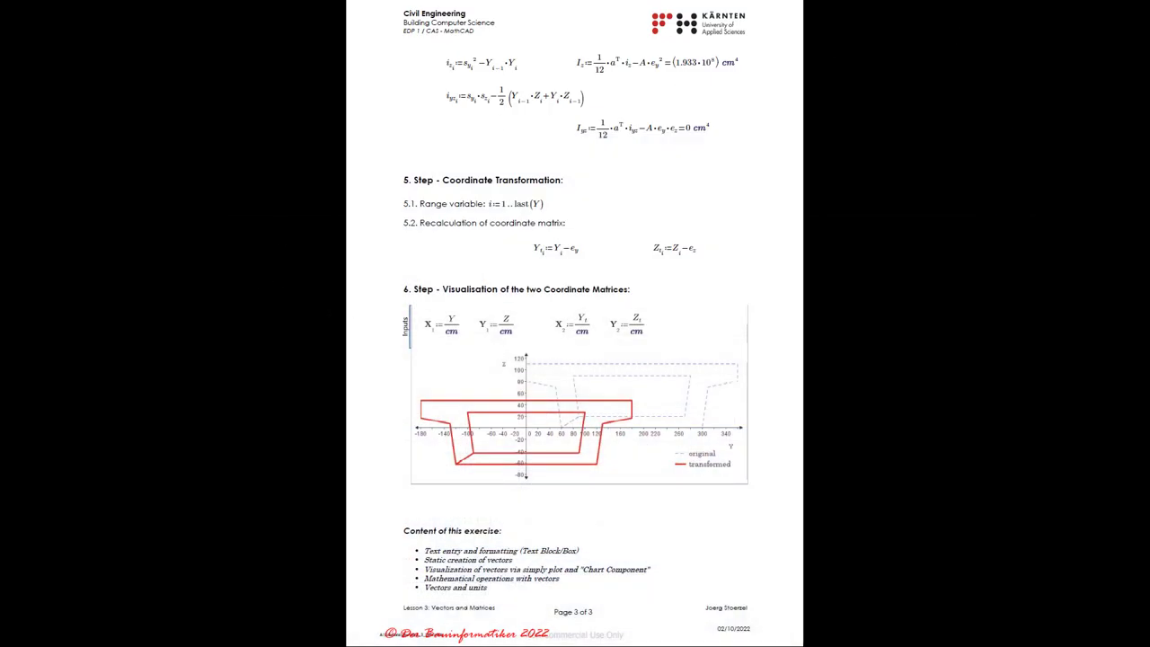
{"action": "key", "text": "alt+Tab"}
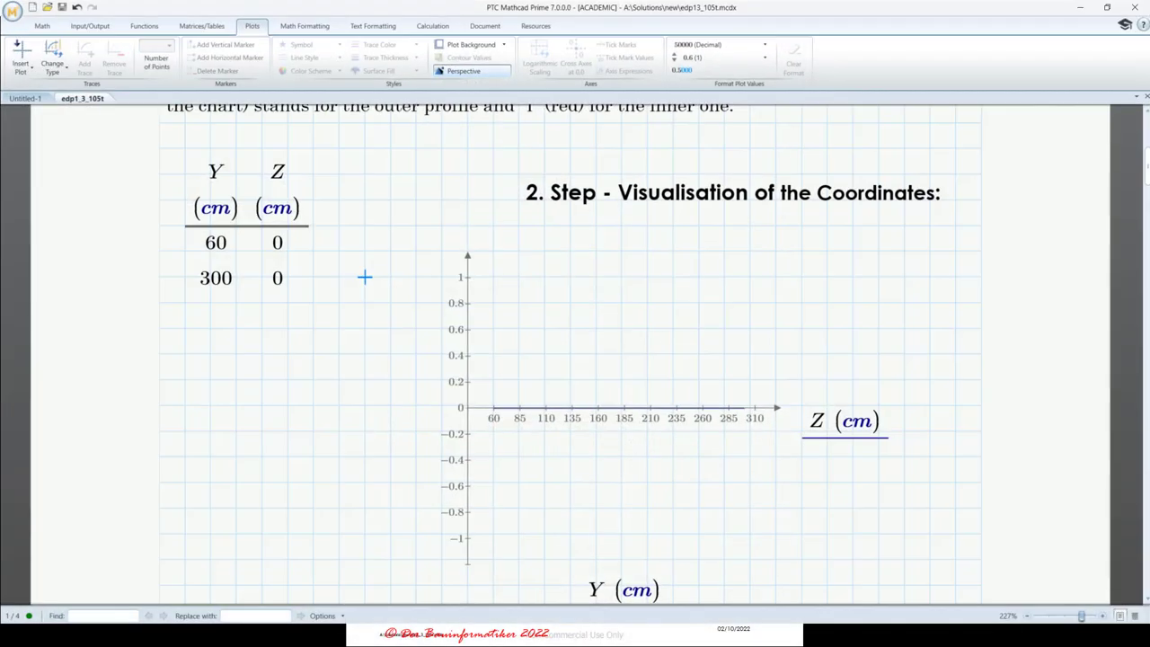
{"action": "left_click", "coordinate": [206, 315]}
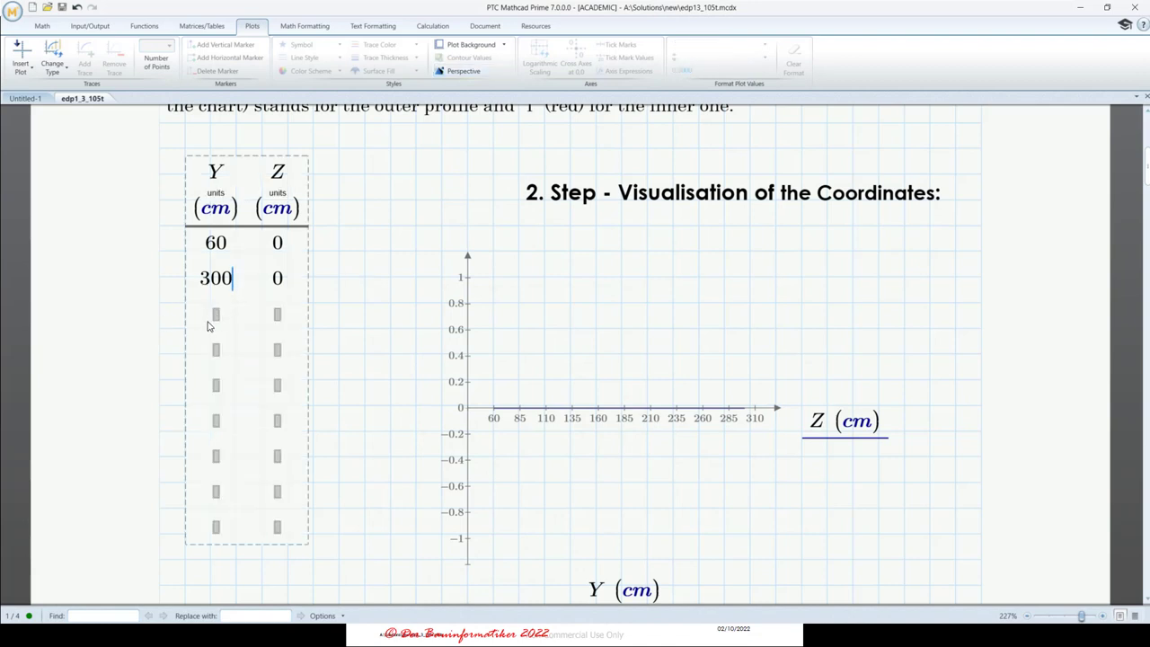
{"action": "left_click", "coordinate": [216, 316]}
{"action": "type", "text": "310"}
{"action": "key", "text": "Tab"}
{"action": "type", "text": "70"}
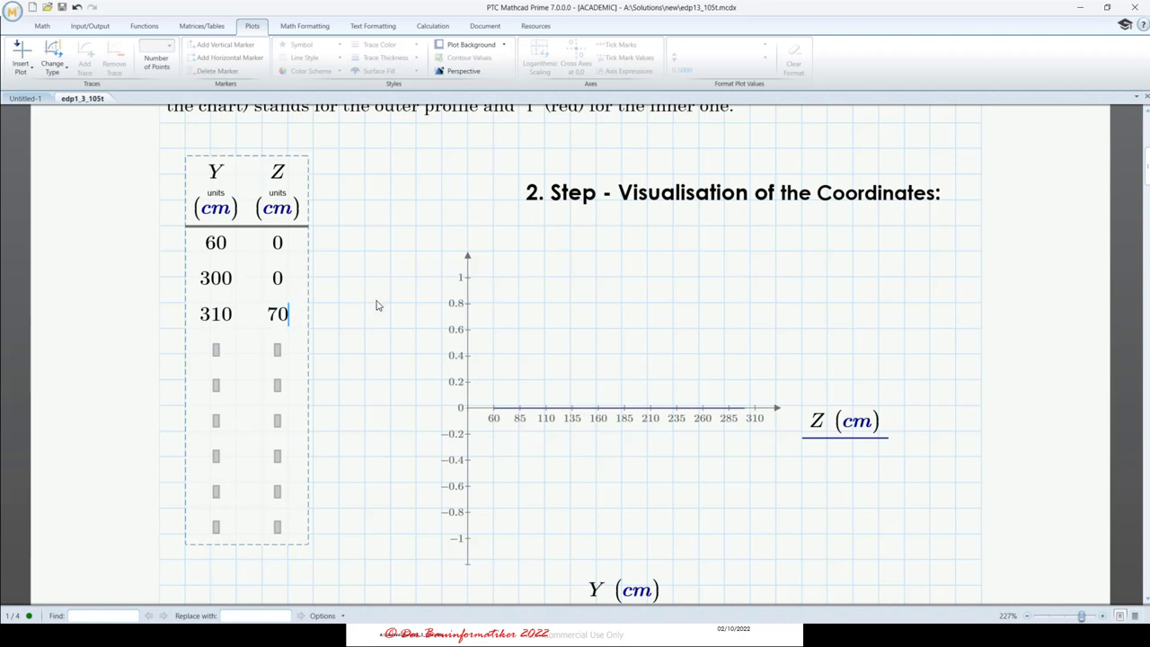
{"action": "left_click", "coordinate": [390, 303]}
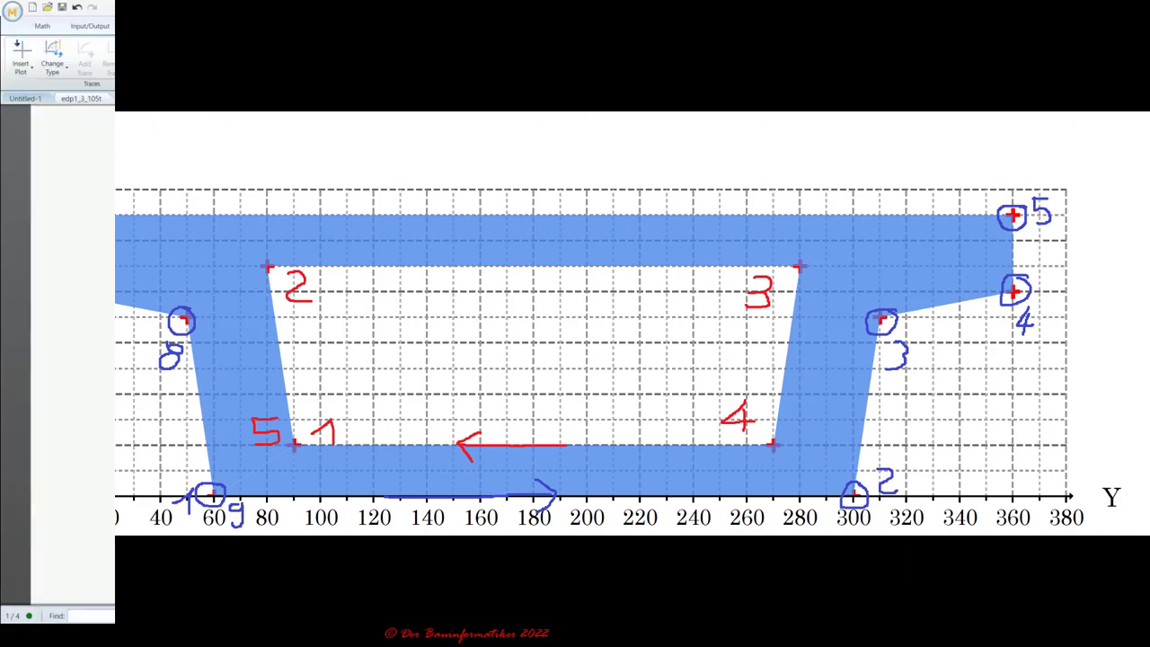
- Fill the table's fourth to sixth rows with the Y/Z pairs 360/80, 360/110 and 0/110
{"action": "type", "text": "360"}
{"action": "key", "text": "Tab"}
{"action": "type", "text": "80"}
{"action": "key", "text": "Tab"}
{"action": "type", "text": "360"}
{"action": "key", "text": "Tab"}
{"action": "type", "text": "110"}
{"action": "key", "text": "Tab"}
{"action": "type", "text": "0"}
{"action": "key", "text": "Tab"}
{"action": "type", "text": "110"}
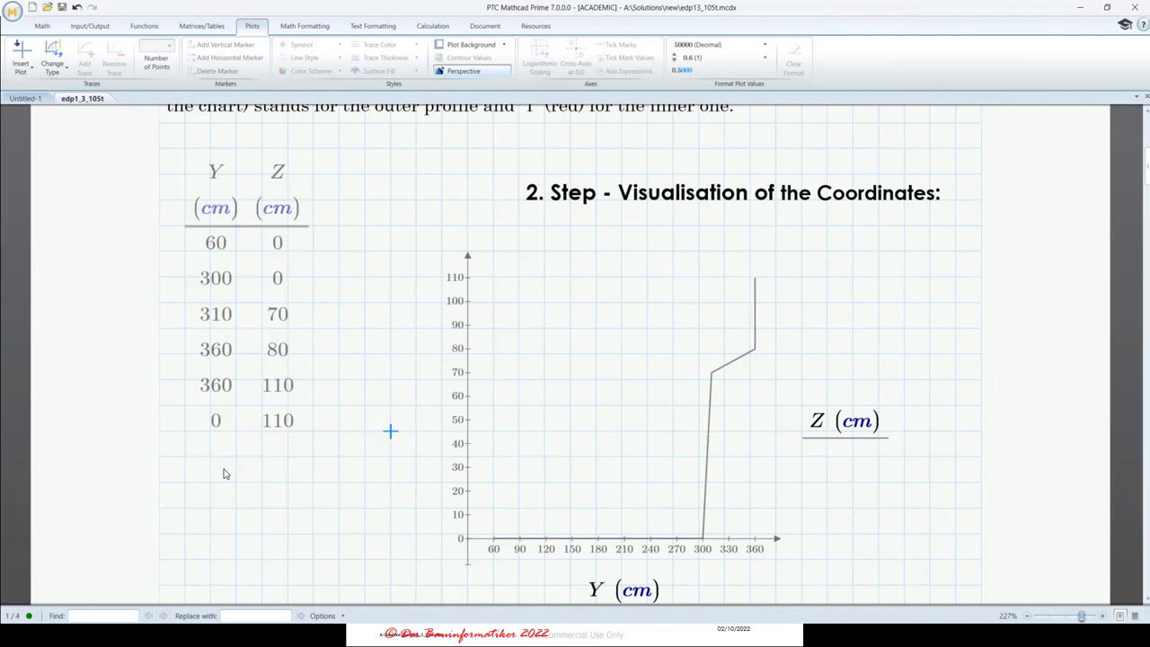
- Fill the table's seventh to ninth rows with the Y/Z pairs 0/80, 50/70 and 60/0
{"action": "key", "text": "Tab"}
{"action": "type", "text": "0\t80"}
{"action": "key", "text": "Tab"}
{"action": "type", "text": "50\t70"}
{"action": "key", "text": "Tab"}
{"action": "type", "text": "60"}
{"action": "key", "text": "Tab"}
{"action": "type", "text": "0"}
{"action": "left_click", "coordinate": [390, 405]}
{"action": "scroll", "coordinate": [557, 316], "scroll_direction": "down", "scroll_amount": 1}
{"action": "scroll", "coordinate": [557, 316], "scroll_direction": "up", "scroll_amount": 1}
- Add the literal subscript o to the Y and Z column names of the outer coordinate table
{"action": "left_click", "coordinate": [232, 206]}
{"action": "type", "text": ".o"}
{"action": "left_click", "coordinate": [290, 207]}
{"action": "type", "text": ".o"}
{"action": "scroll", "coordinate": [390, 393], "scroll_direction": "down", "scroll_amount": 2}
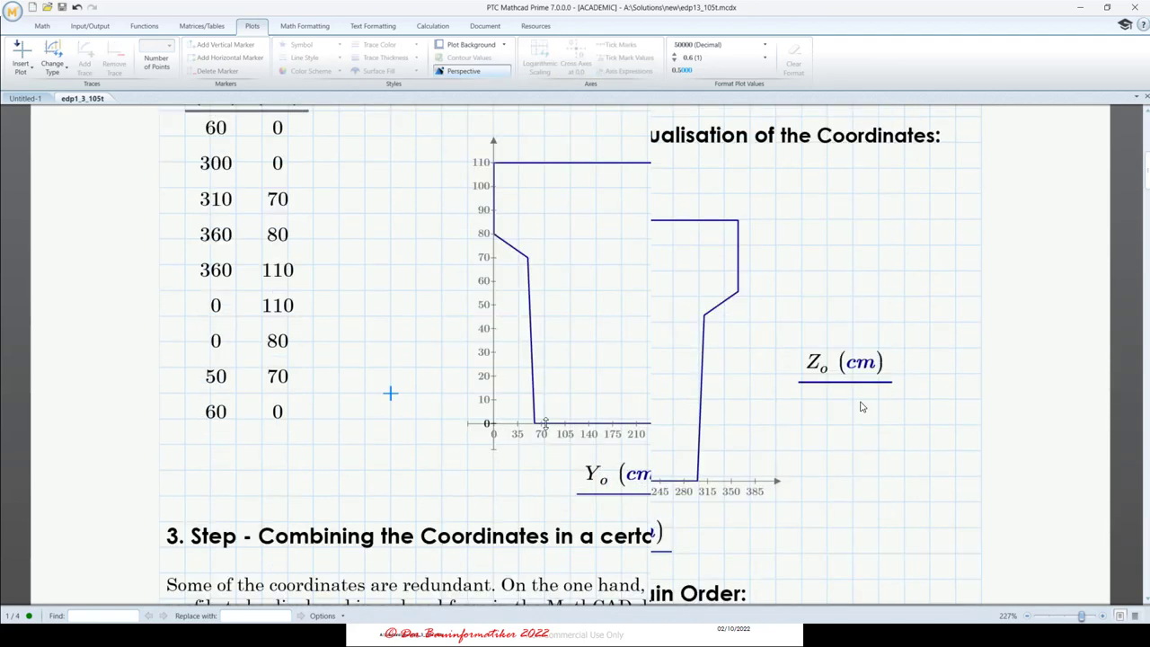
- Add a second trace to the plot's vertical axis with the expression Z subscript i in cm
{"action": "left_click", "coordinate": [834, 380]}
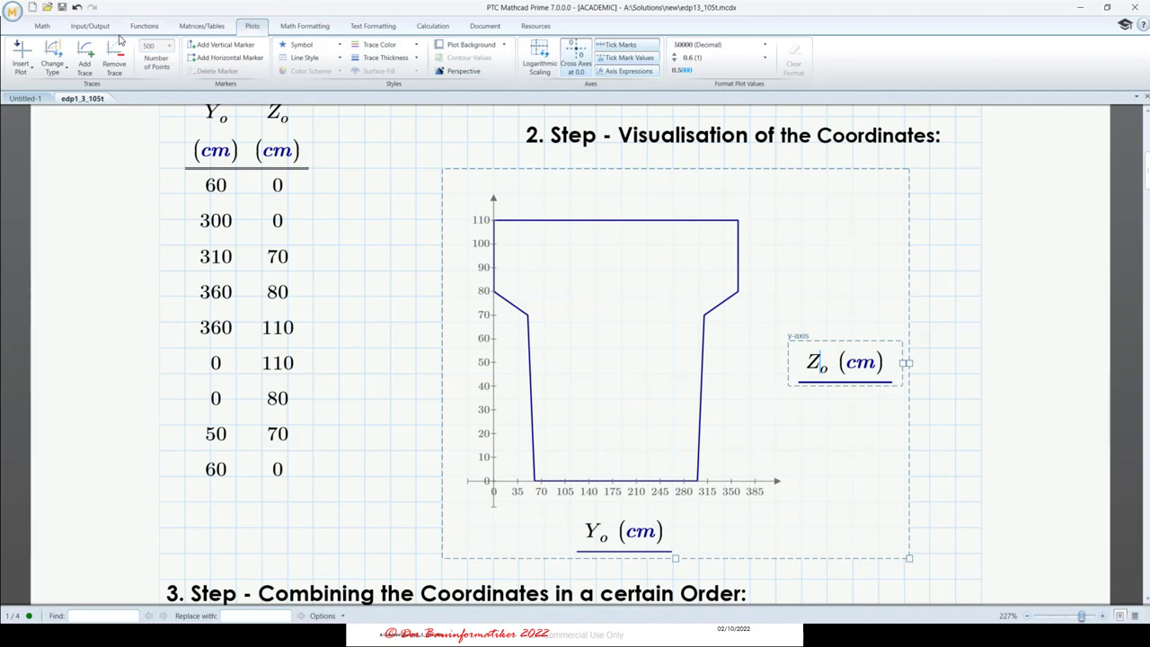
{"action": "left_click", "coordinate": [84, 55]}
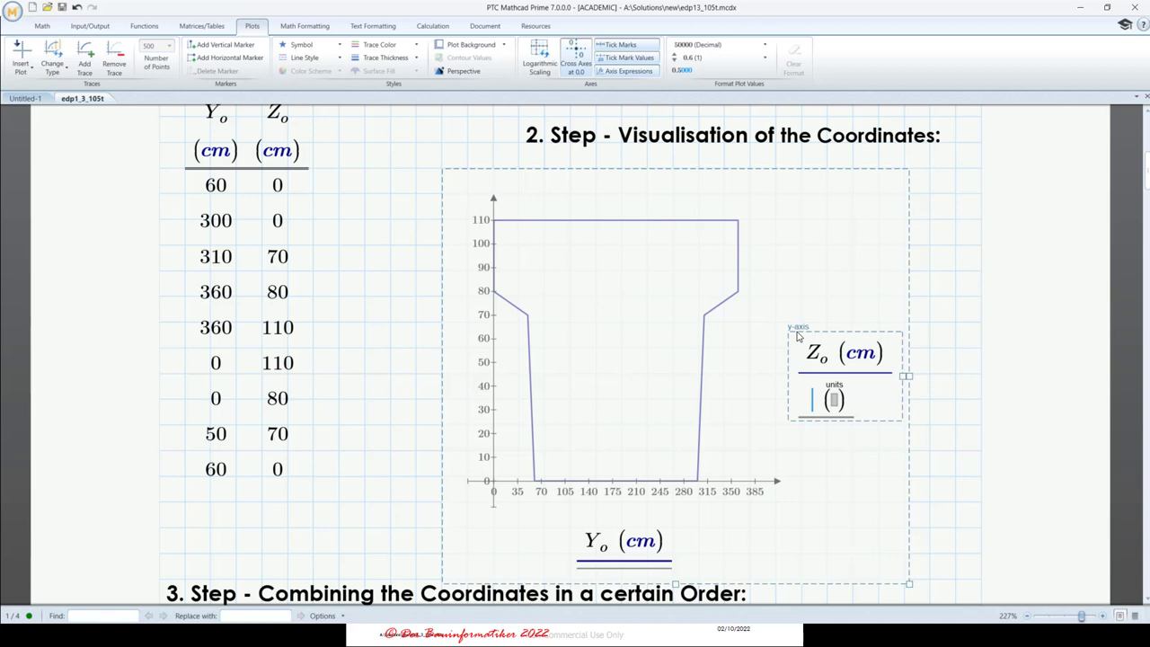
{"action": "type", "text": "Z"}
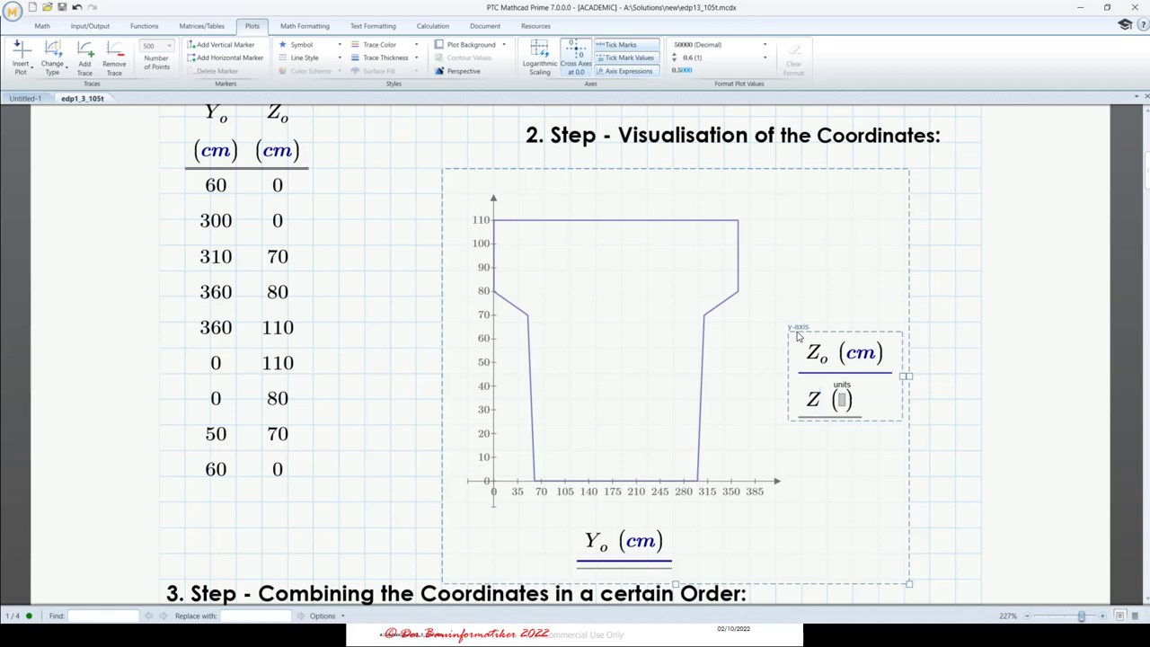
{"action": "type", "text": ".i"}
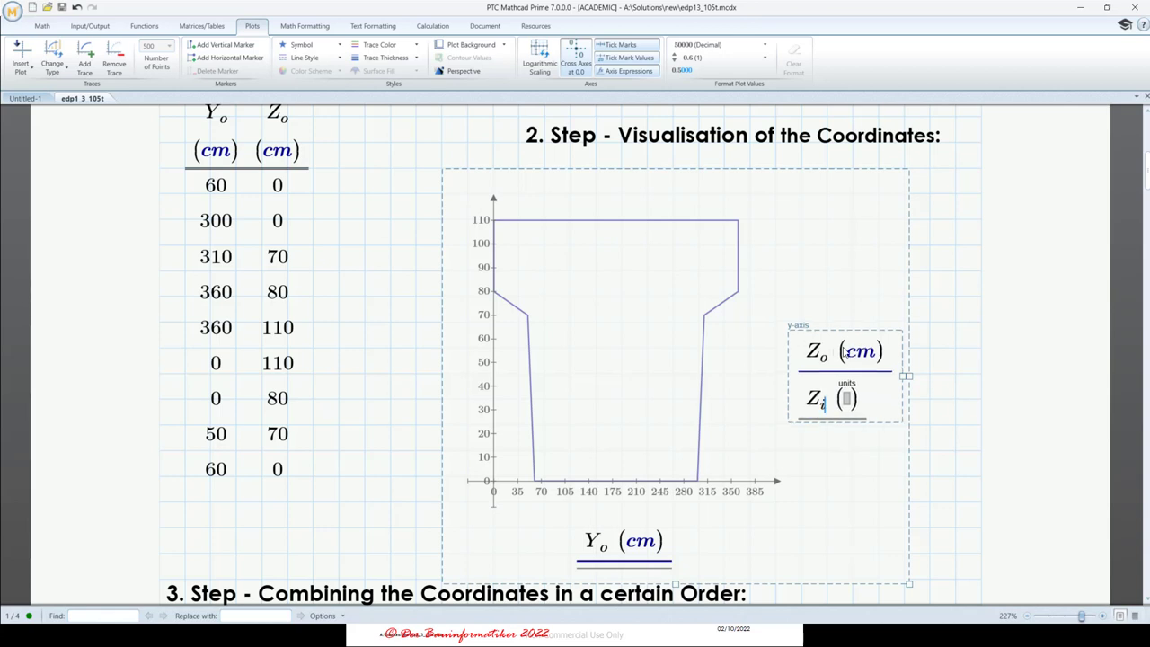
{"action": "left_click", "coordinate": [848, 402]}
{"action": "type", "text": "cm"}
- Add a second expression to the plot's horizontal axis, Y subscript i in cm
{"action": "left_click", "coordinate": [615, 554]}
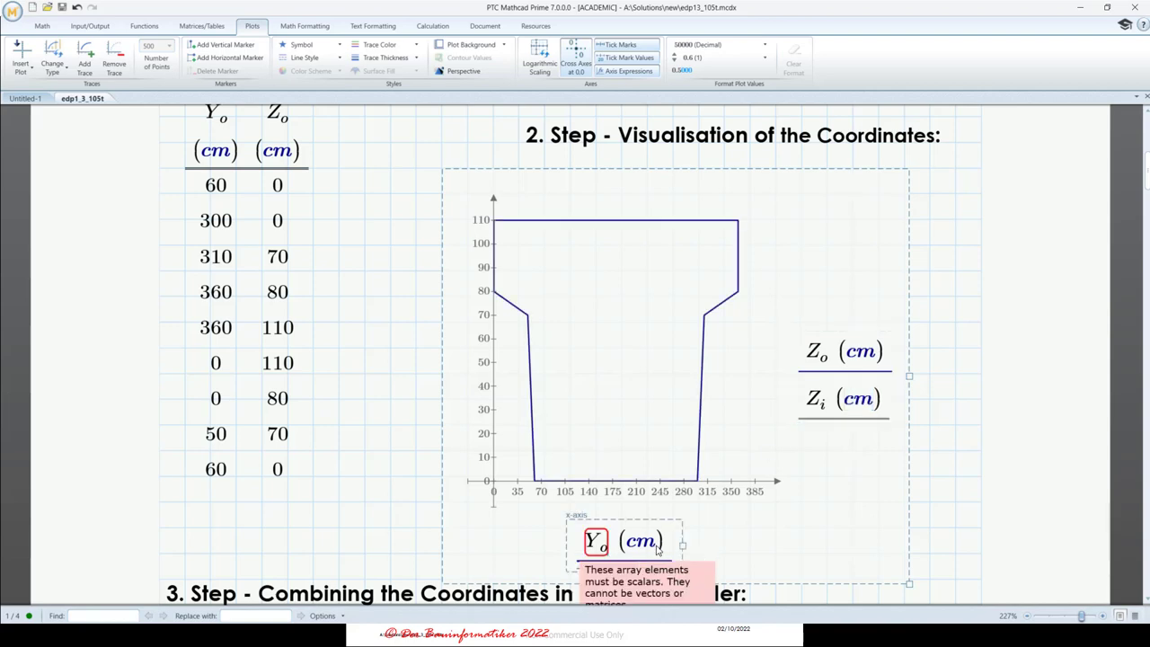
{"action": "left_click", "coordinate": [86, 56]}
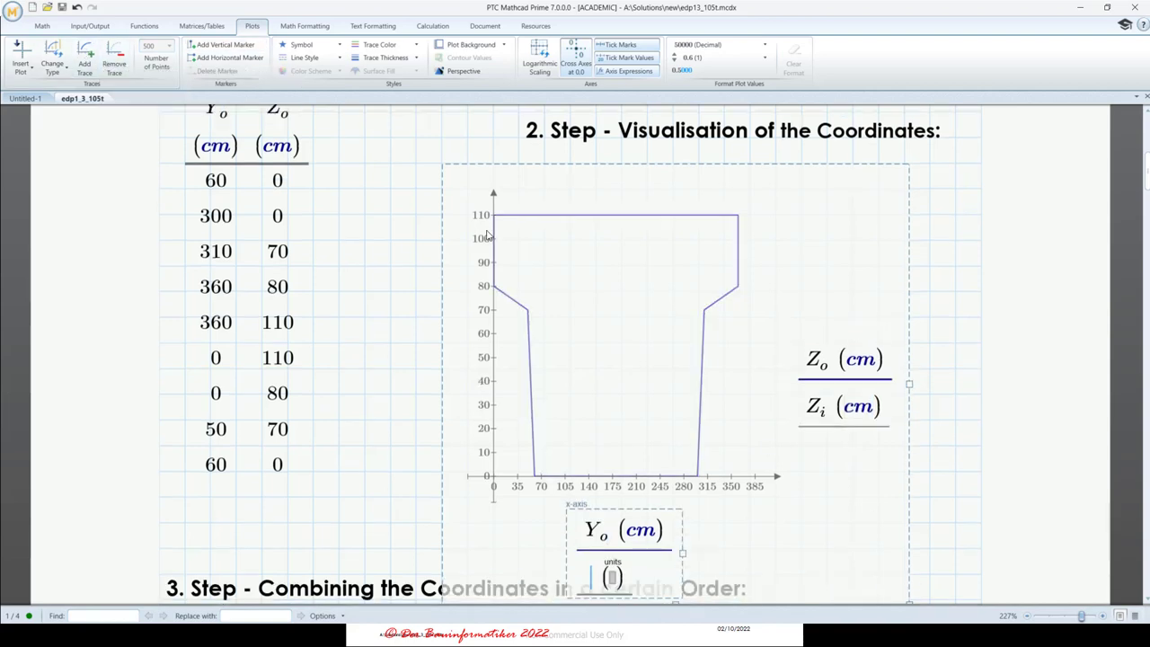
{"action": "scroll", "coordinate": [512, 224], "scroll_direction": "down", "scroll_amount": 3}
{"action": "type", "text": "Y"}
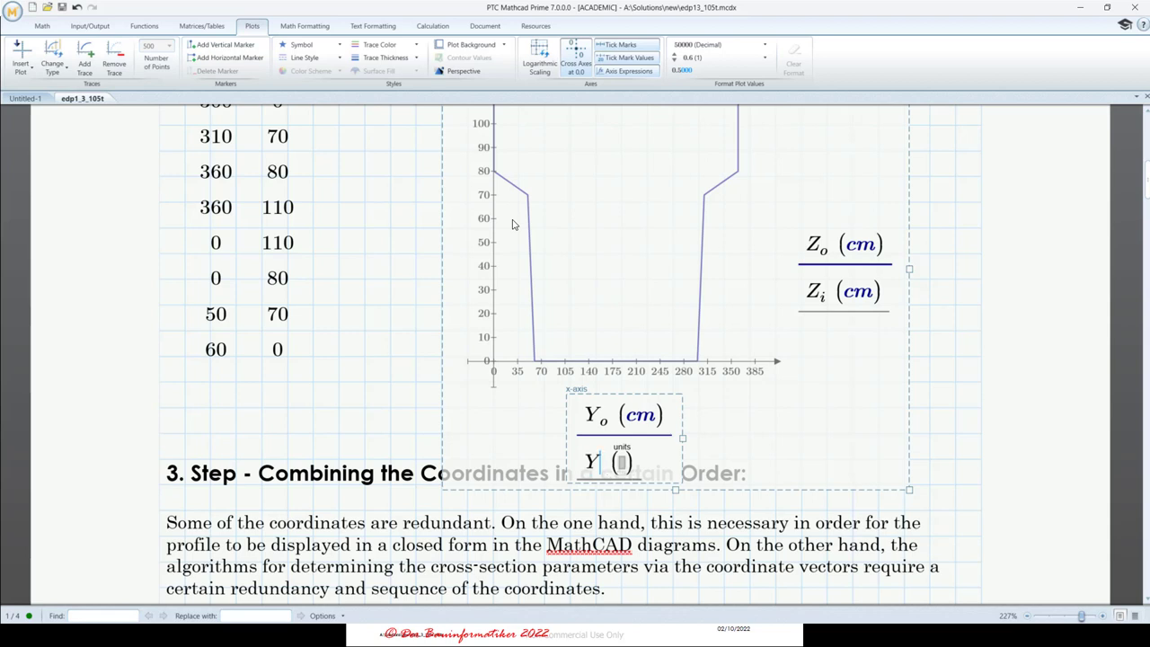
{"action": "type", "text": ".i"}
{"action": "key", "text": "Tab"}
{"action": "type", "text": "cm"}
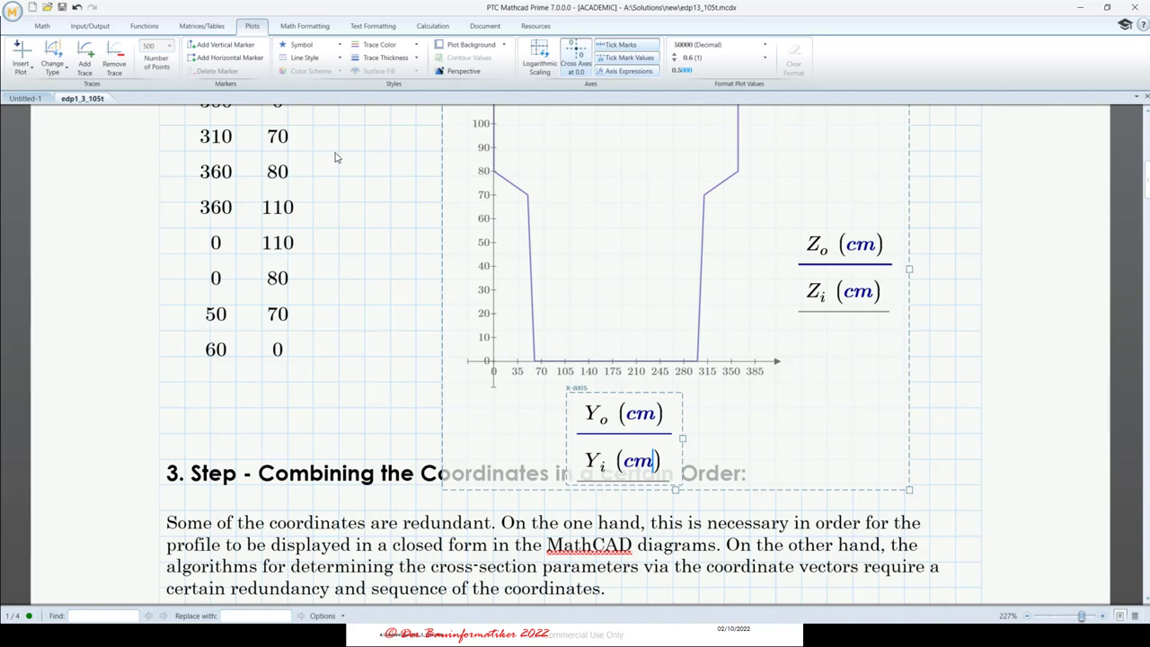
{"action": "left_click", "coordinate": [333, 439]}
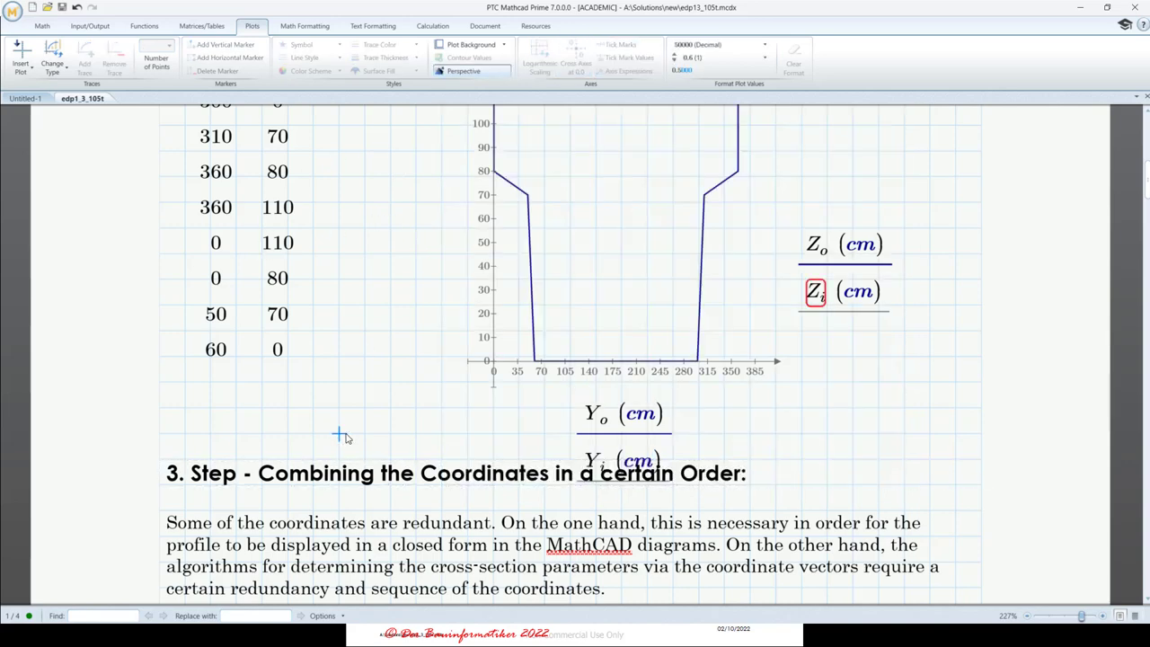
- Place the insertion point in the blank area beside the outer coordinate table's header
{"action": "scroll", "coordinate": [346, 432], "scroll_direction": "up", "scroll_amount": 3}
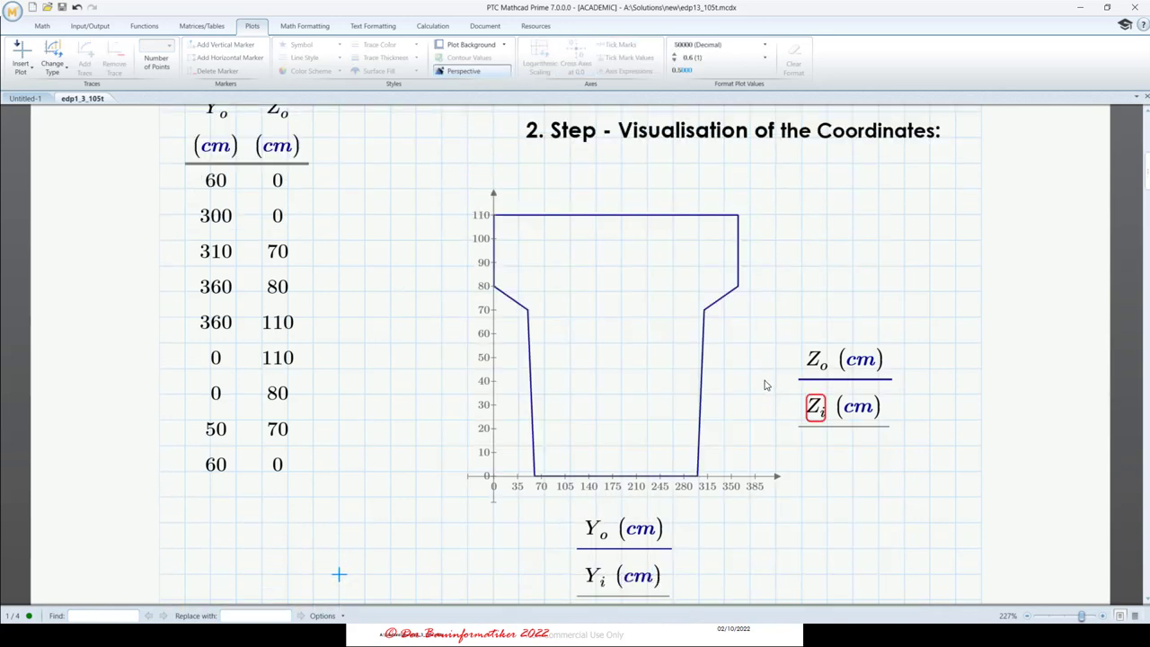
{"action": "scroll", "coordinate": [703, 335], "scroll_direction": "up", "scroll_amount": 2}
{"action": "scroll", "coordinate": [702, 339], "scroll_direction": "down", "scroll_amount": 3}
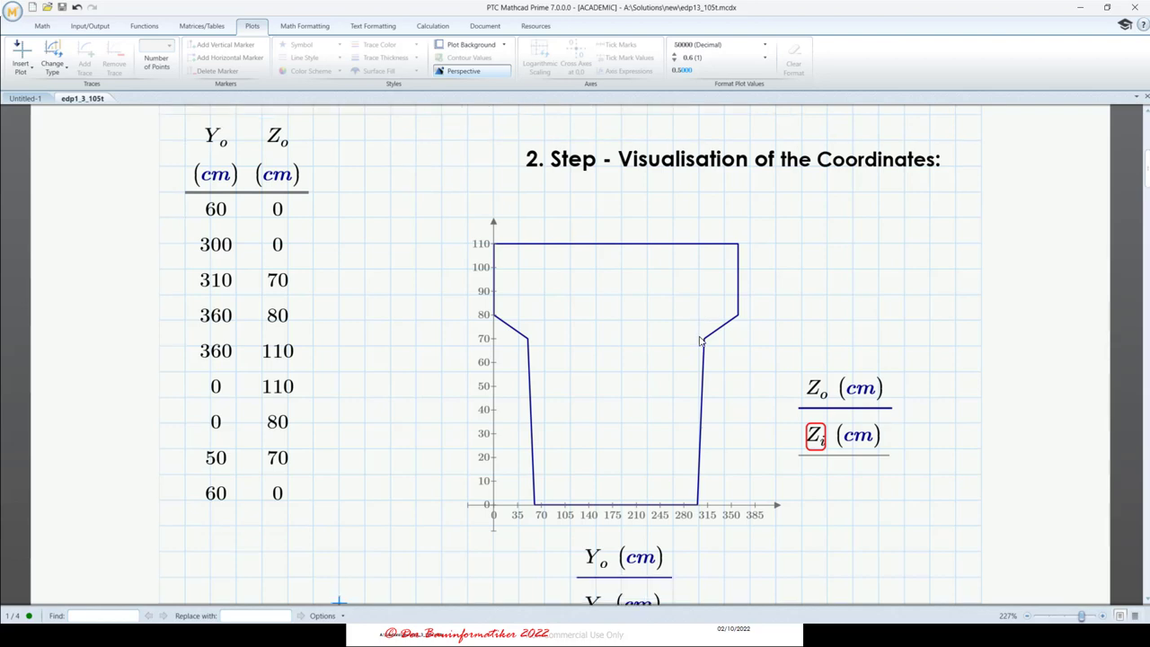
{"action": "scroll", "coordinate": [701, 340], "scroll_direction": "up", "scroll_amount": 2}
{"action": "left_click", "coordinate": [346, 192]}
{"action": "scroll", "coordinate": [395, 190], "scroll_direction": "up", "scroll_amount": 3}
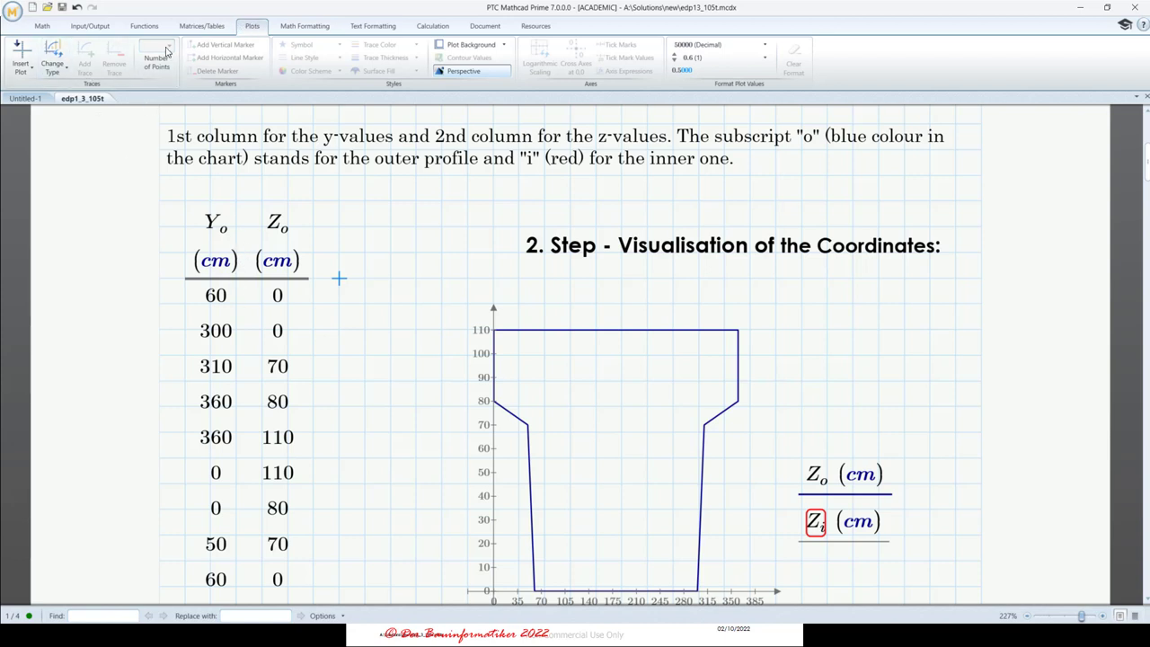
{"action": "left_click", "coordinate": [212, 28]}
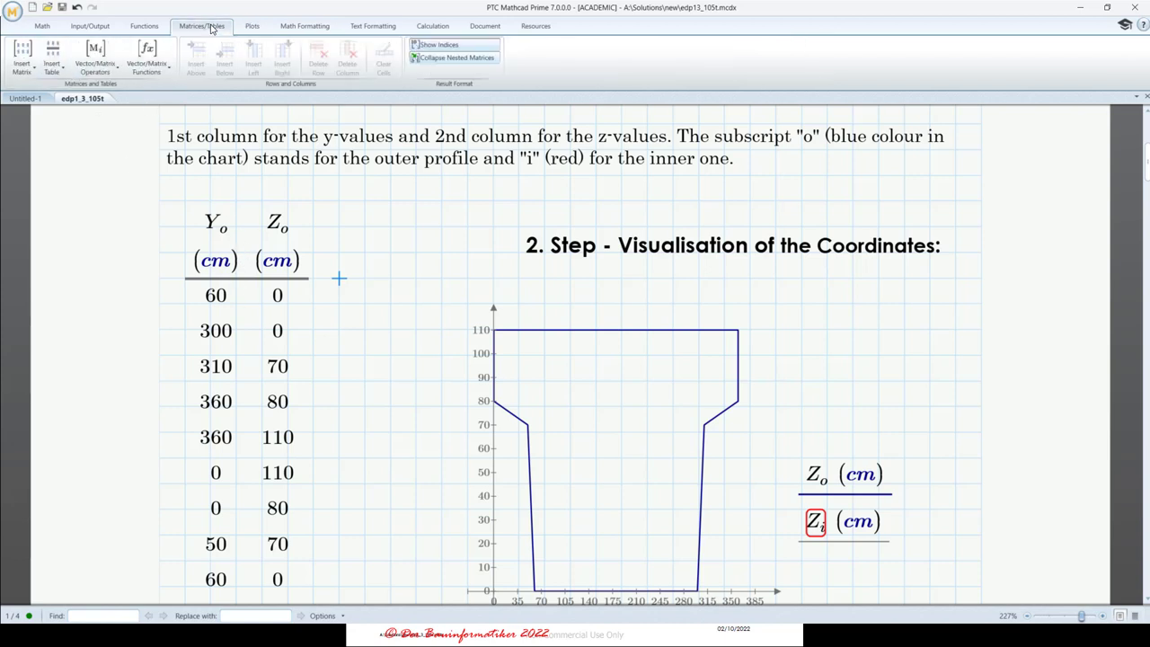
{"action": "left_click", "coordinate": [52, 64]}
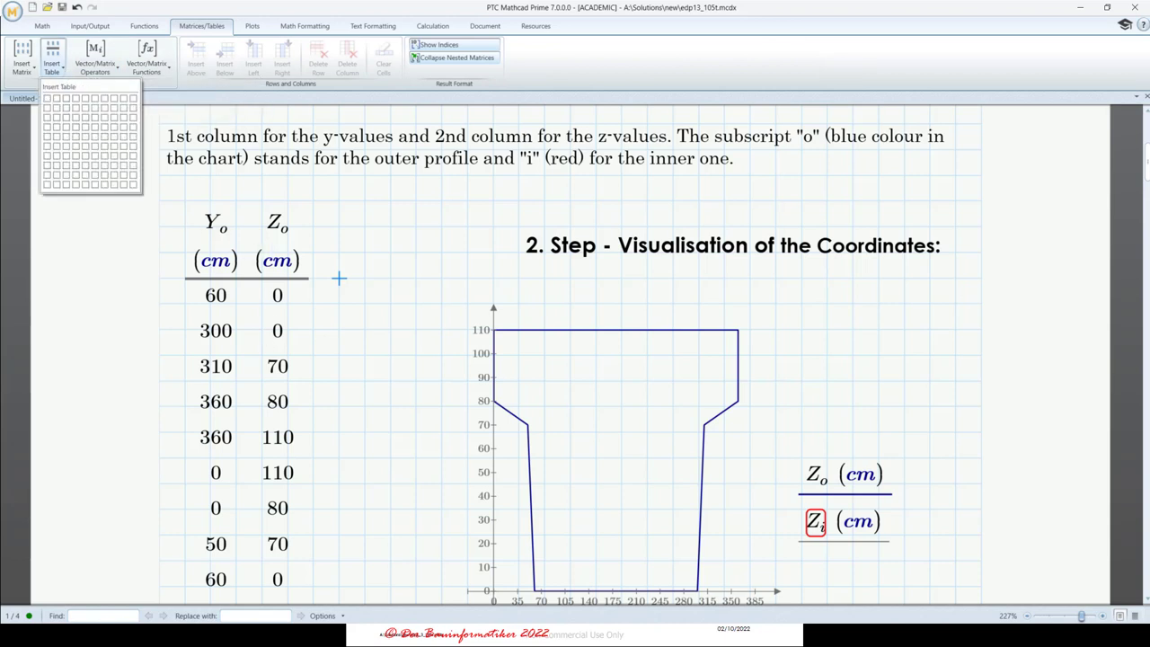
{"action": "key", "text": "Escape"}
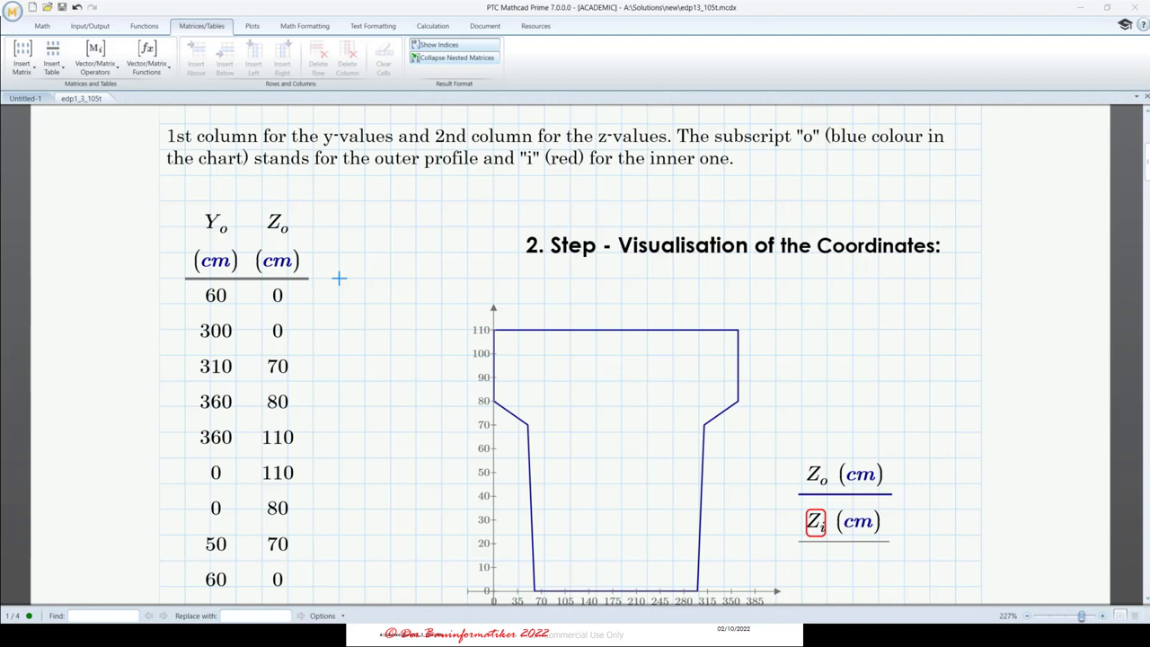
- Switch to Paint 3D and number the inner opening's corners 1 to 4 clockwise with the indigo pencil, adding a direction arrow towards corner 2
{"action": "key", "text": "alt+Tab"}
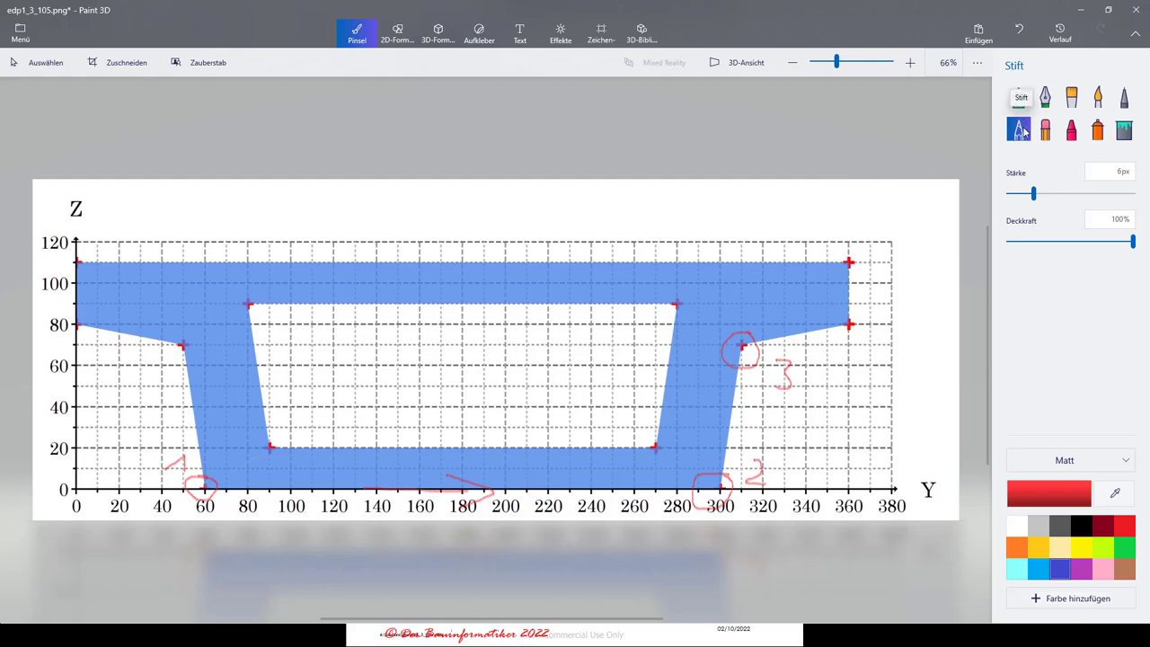
{"action": "left_click", "coordinate": [1045, 99]}
{"action": "left_click", "coordinate": [1018, 129]}
{"action": "left_click", "coordinate": [1069, 569]}
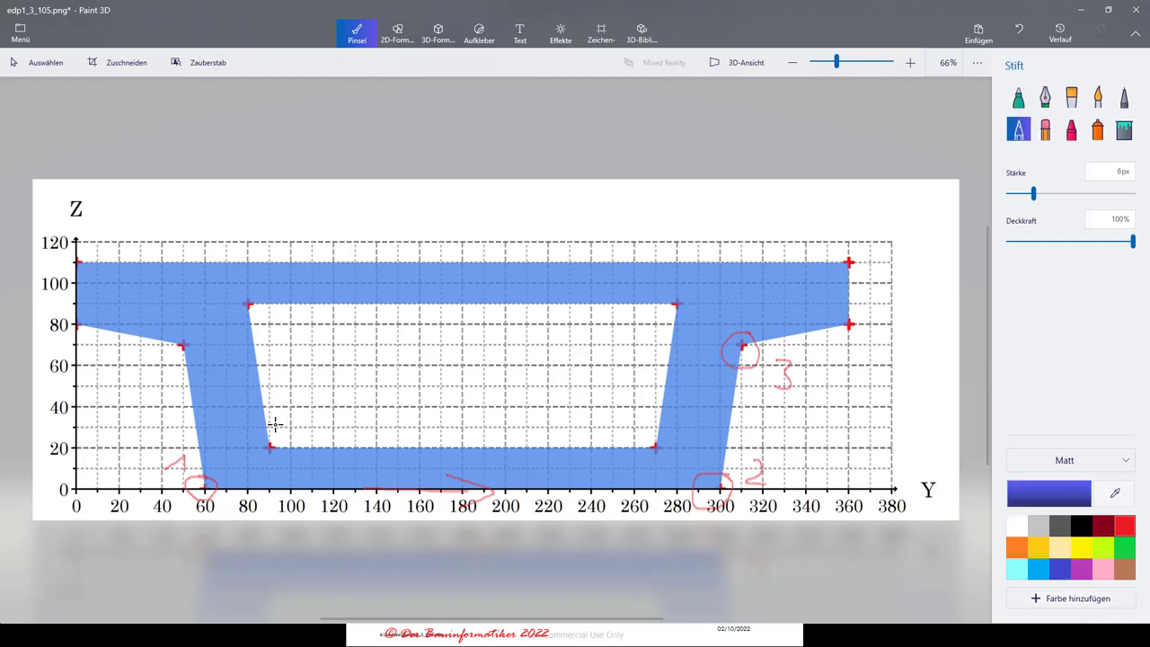
{"action": "left_click_drag", "start_coordinate": [277, 426], "coordinate": [289, 409]}
{"action": "left_click_drag", "start_coordinate": [264, 313], "coordinate": [292, 343]}
{"action": "mouse_move", "coordinate": [251, 347]}
{"action": "left_mouse_down"}
{"action": "mouse_move", "coordinate": [261, 414]}
{"action": "mouse_move", "coordinate": [236, 354]}
{"action": "mouse_move", "coordinate": [264, 349]}
{"action": "left_mouse_up"}
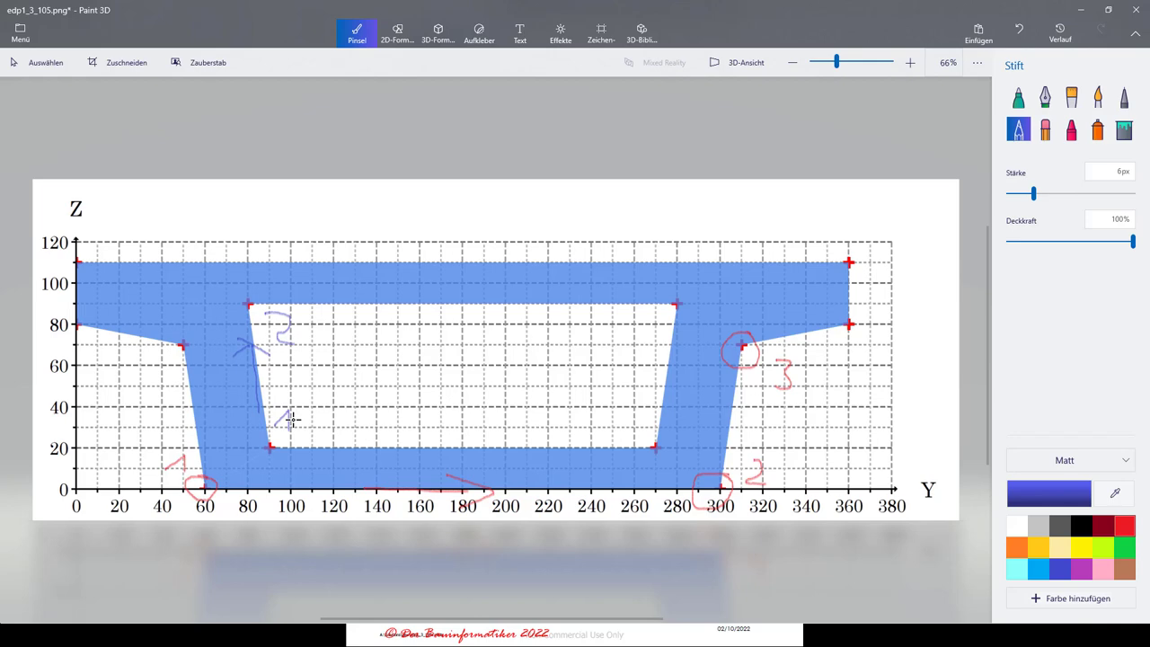
{"action": "left_click_drag", "start_coordinate": [633, 311], "coordinate": [640, 341]}
{"action": "mouse_move", "coordinate": [633, 391]}
{"action": "left_mouse_down"}
{"action": "mouse_move", "coordinate": [635, 424]}
{"action": "mouse_move", "coordinate": [663, 435]}
{"action": "left_mouse_up"}
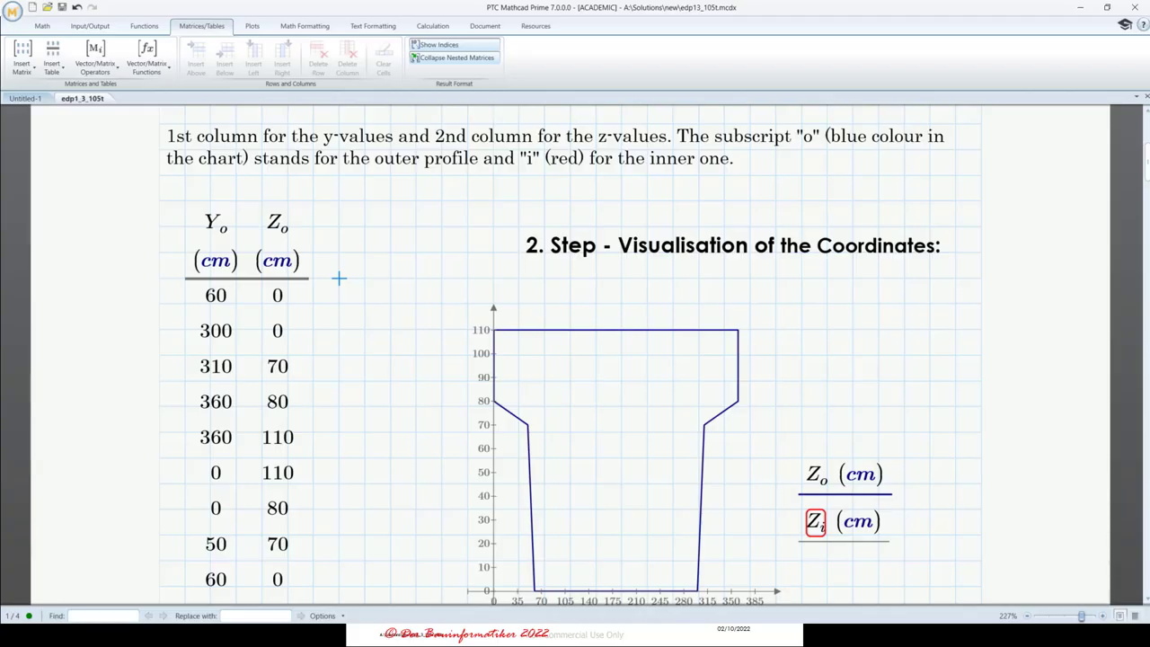
- In Mathcad, insert a table with two columns and four rows beside the outer one and name its columns Y subscript i and Z subscript i
{"action": "left_click", "coordinate": [52, 61]}
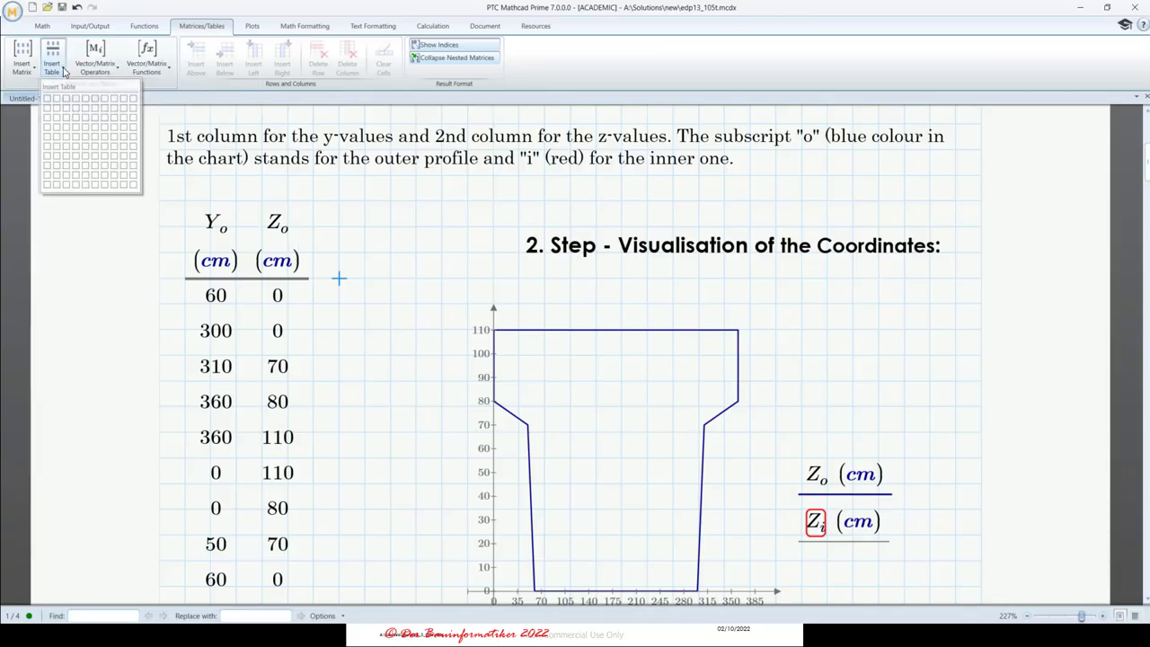
{"action": "left_click", "coordinate": [55, 132]}
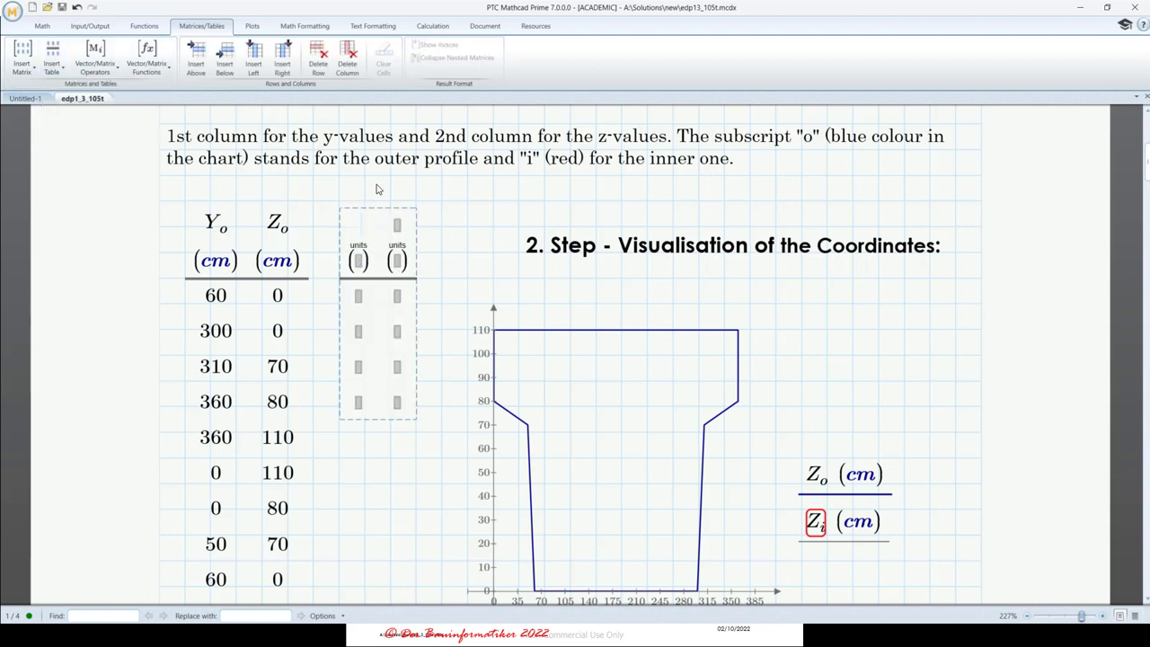
{"action": "type", "text": "Y"}
{"action": "type", "text": ".i"}
{"action": "key", "text": "Escape"}
{"action": "type", "text": "Z"}
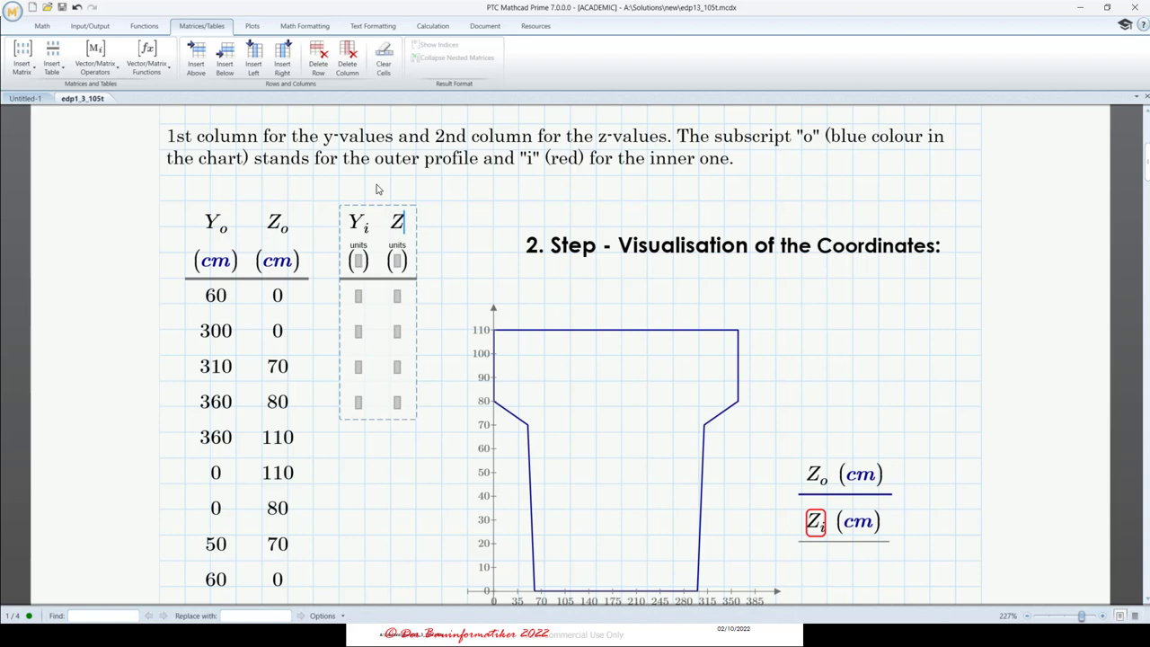
{"action": "type", "text": ".i"}
{"action": "key", "text": "Tab"}
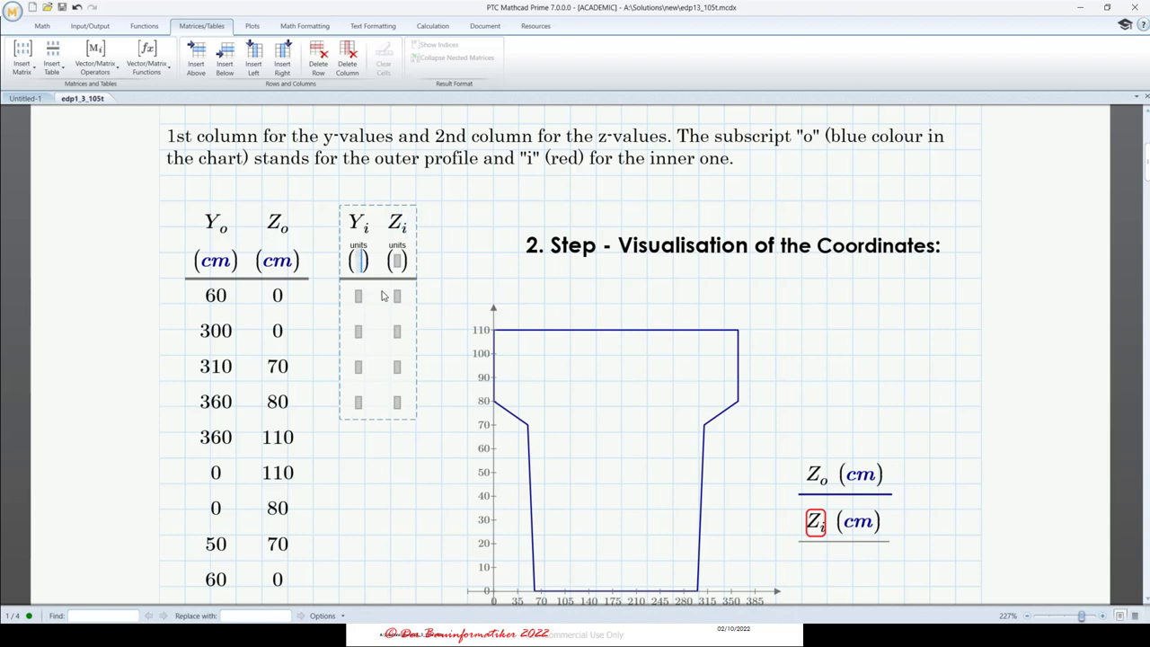
- Set the units of both columns in the inner coordinate table to cm
{"action": "type", "text": "cm"}
{"action": "left_click", "coordinate": [420, 263]}
{"action": "type", "text": "c"}
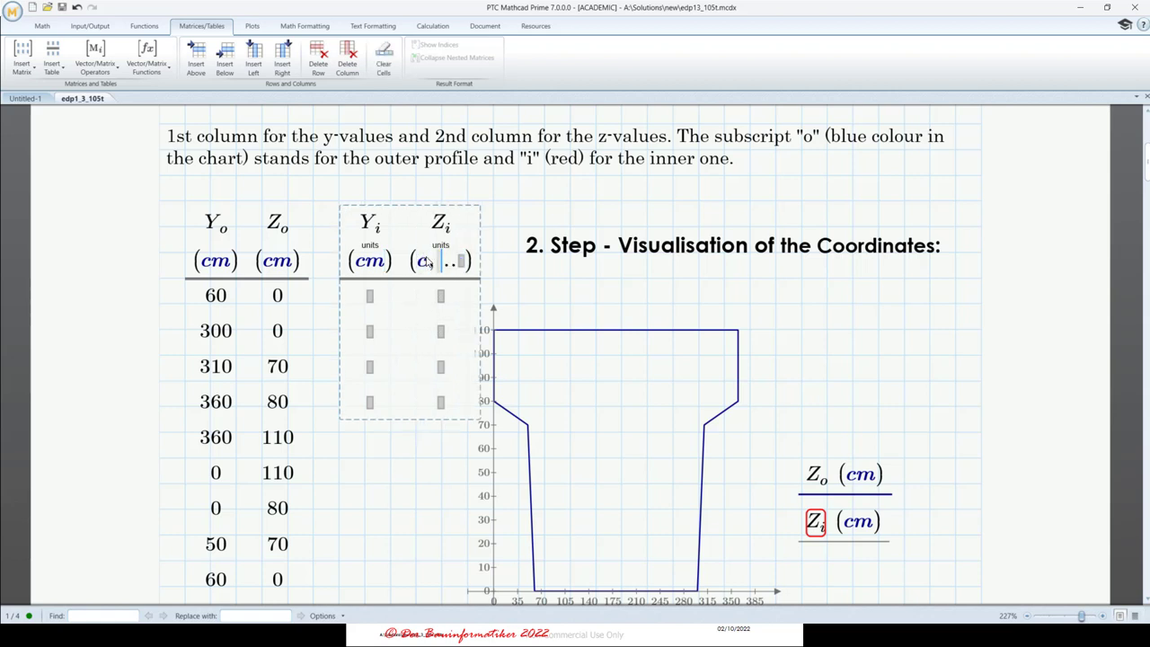
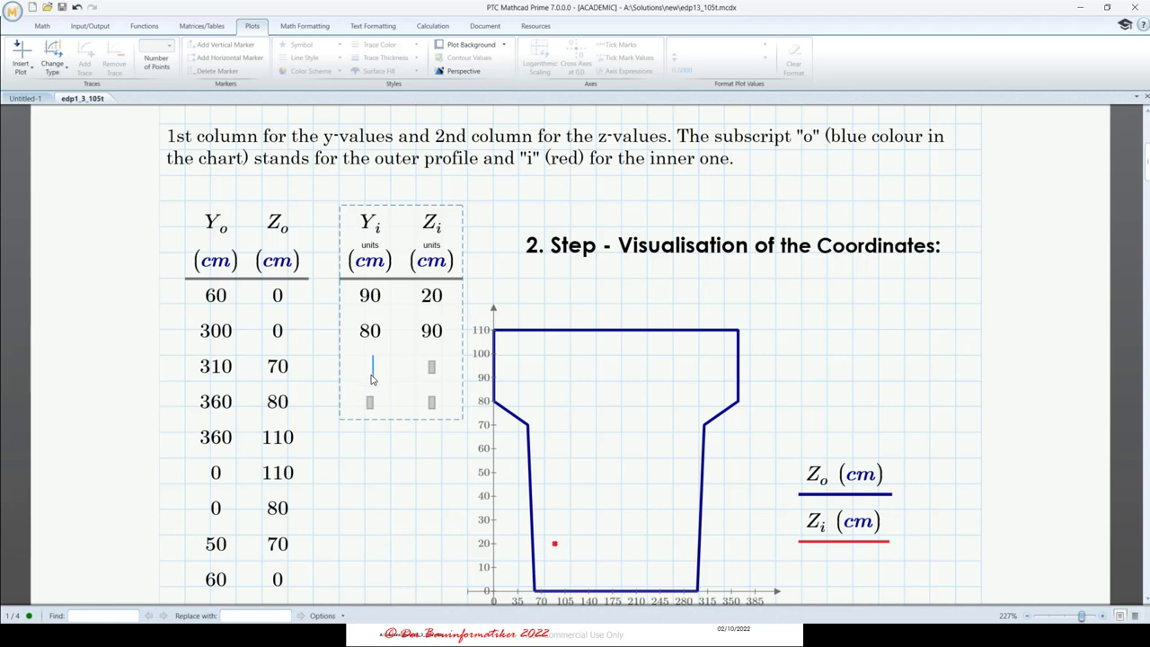
- Enter Y 270 and Z 20 in the inner coordinate table's third row
{"action": "type", "text": "207"}
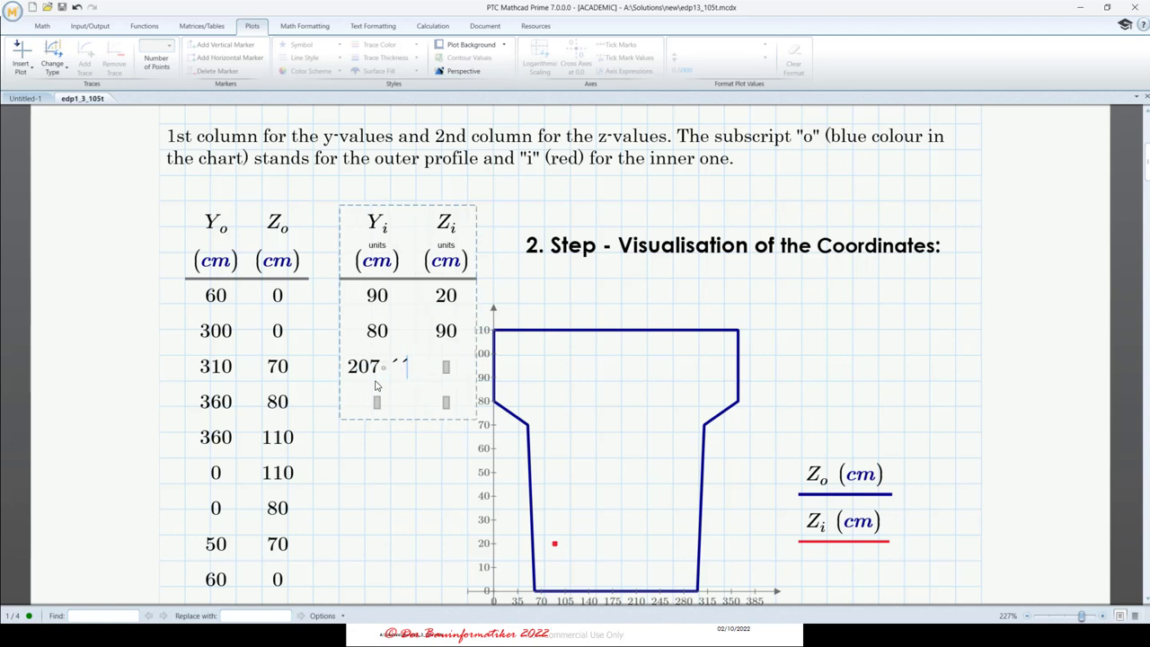
{"action": "key", "text": "BackSpace"}
{"action": "key", "text": "BackSpace"}
{"action": "type", "text": "70"}
{"action": "key", "text": "Tab"}
{"action": "type", "text": "20"}
{"action": "left_click", "coordinate": [416, 509]}
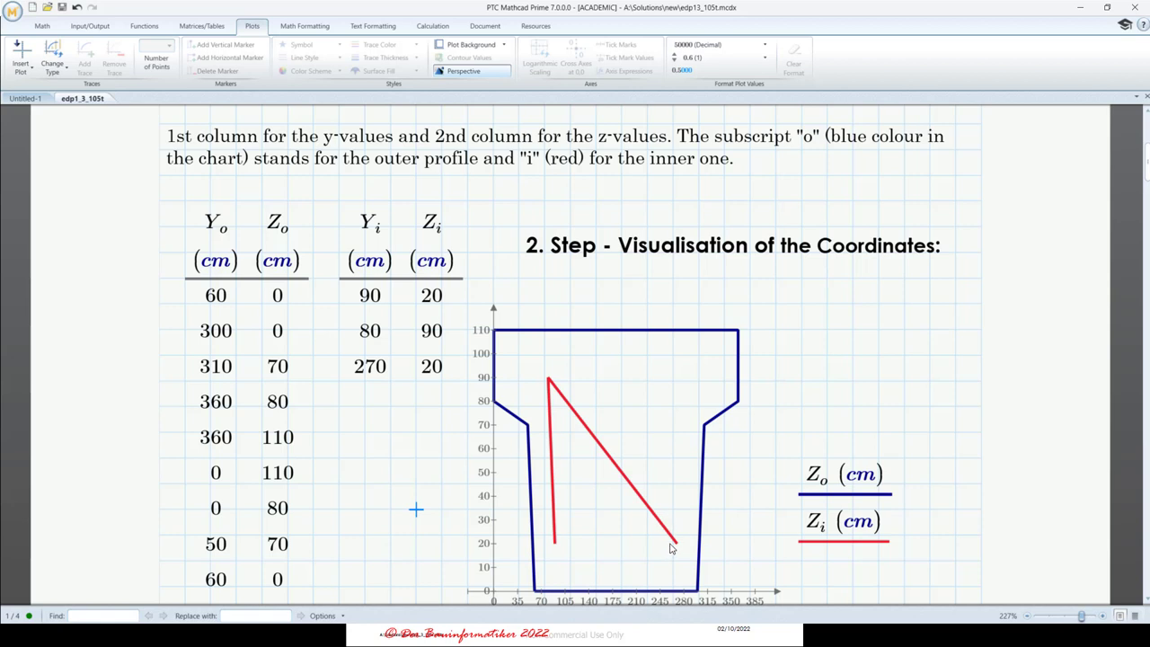
- Correct the third row of the inner coordinate table to Y 280 and Z 90
{"action": "left_click", "coordinate": [367, 367]}
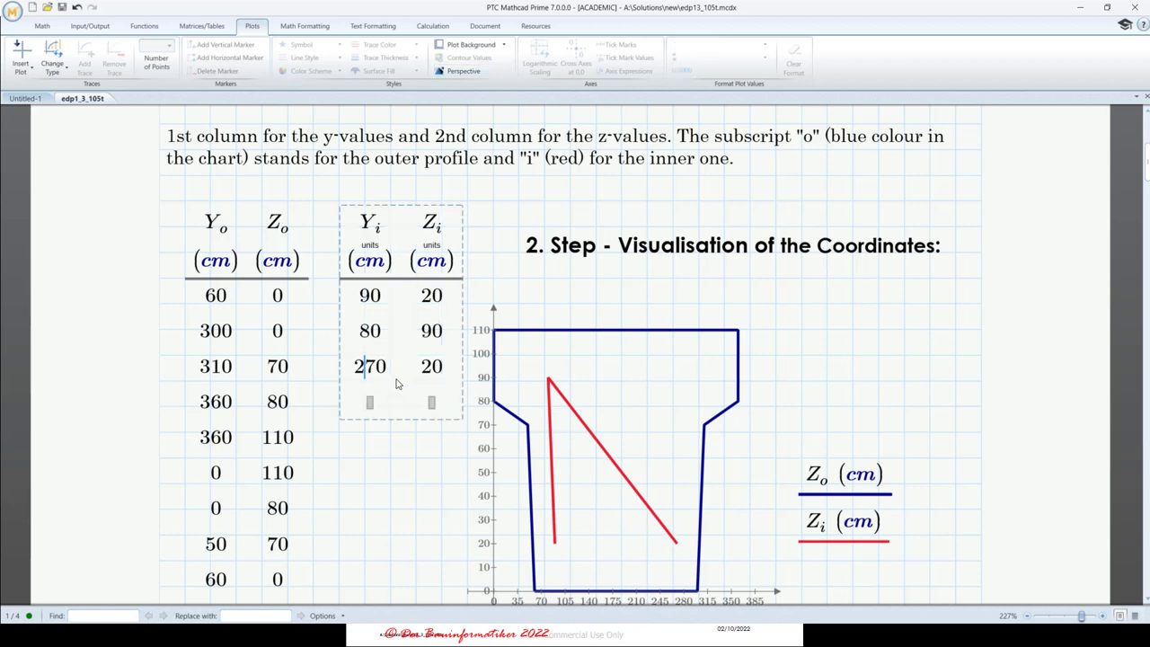
{"action": "type", "text": "8"}
{"action": "key", "text": "Delete"}
{"action": "key", "text": "Right"}
{"action": "key", "text": "Right"}
{"action": "type", "text": "9"}
{"action": "key", "text": "Delete"}
- Enter Y 270 and Z 20 in the fourth row of the inner coordinate table
{"action": "left_click", "coordinate": [369, 403]}
{"action": "left_click", "coordinate": [415, 535]}
{"action": "left_click", "coordinate": [361, 399]}
{"action": "type", "text": "270"}
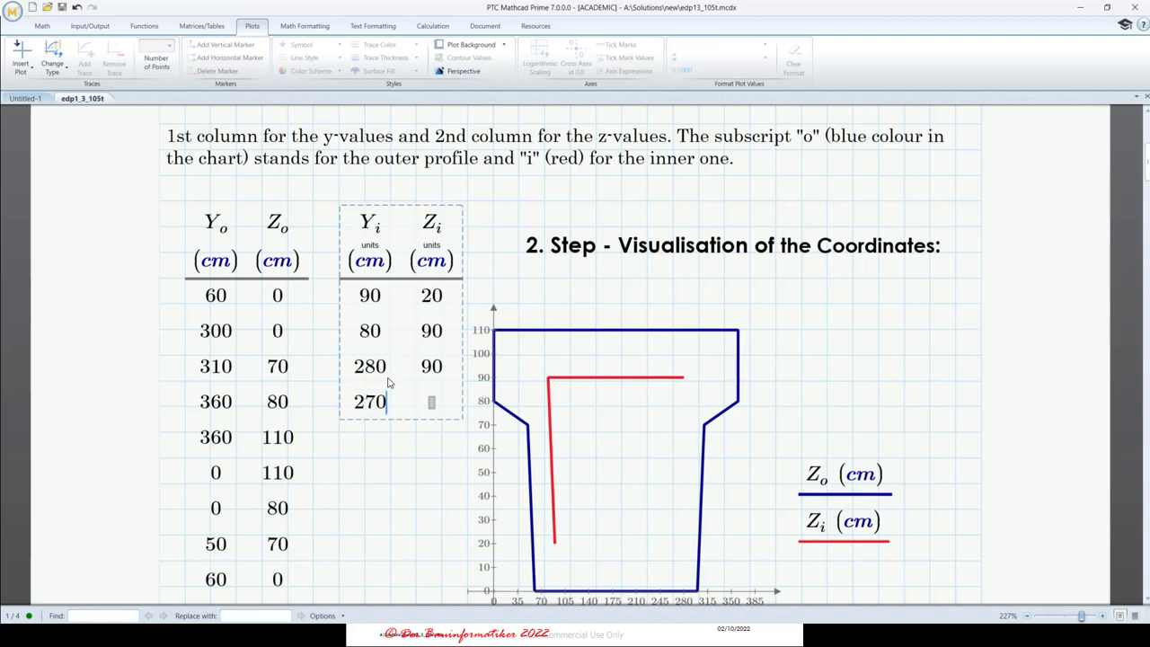
{"action": "key", "text": "Tab"}
{"action": "type", "text": "20"}
{"action": "left_click", "coordinate": [416, 458]}
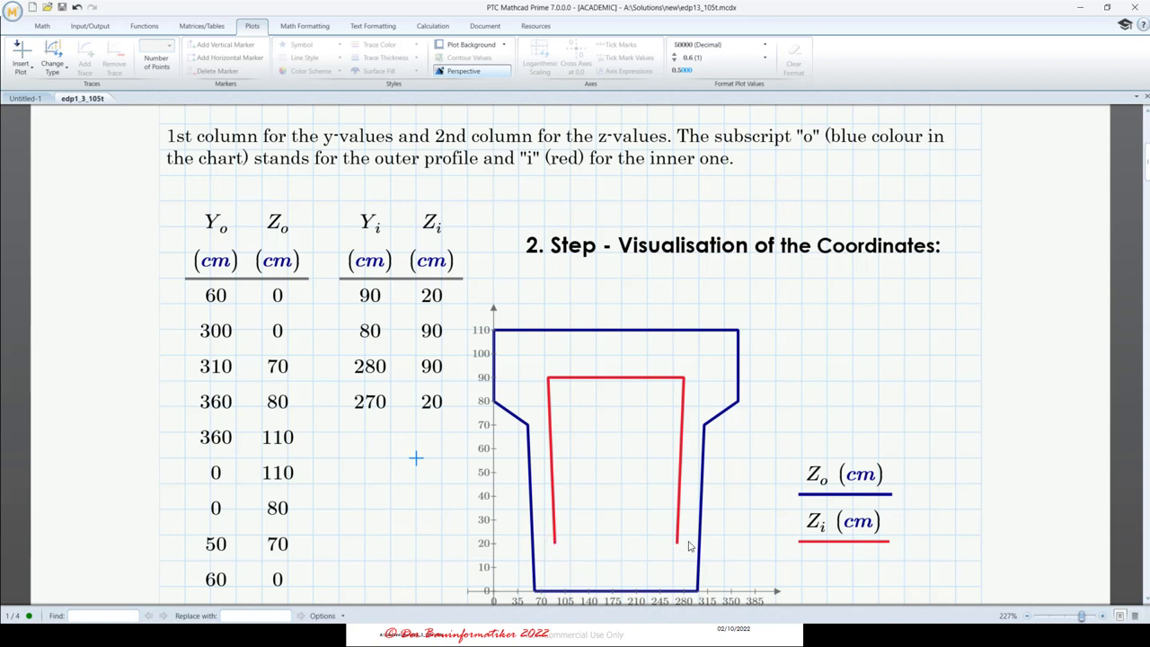
- Add a fifth row at the end of the inner coordinate table and enter Y 90 and Z 20 to close the outline
{"action": "left_click", "coordinate": [426, 400]}
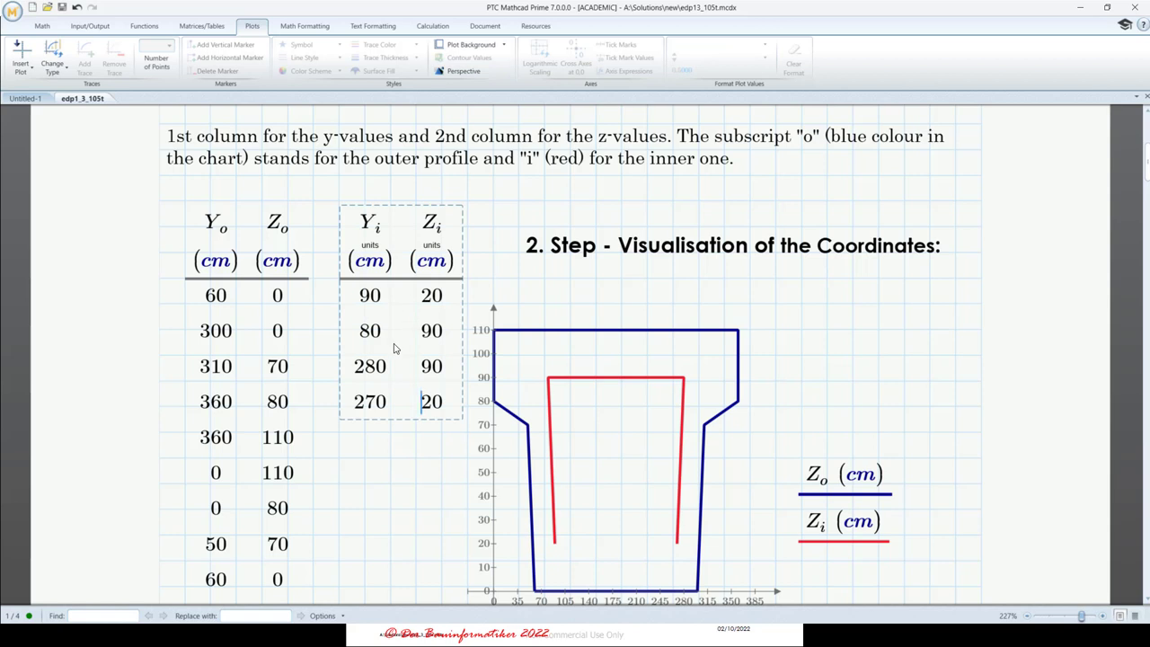
{"action": "scroll", "coordinate": [395, 347], "scroll_direction": "down", "scroll_amount": 1}
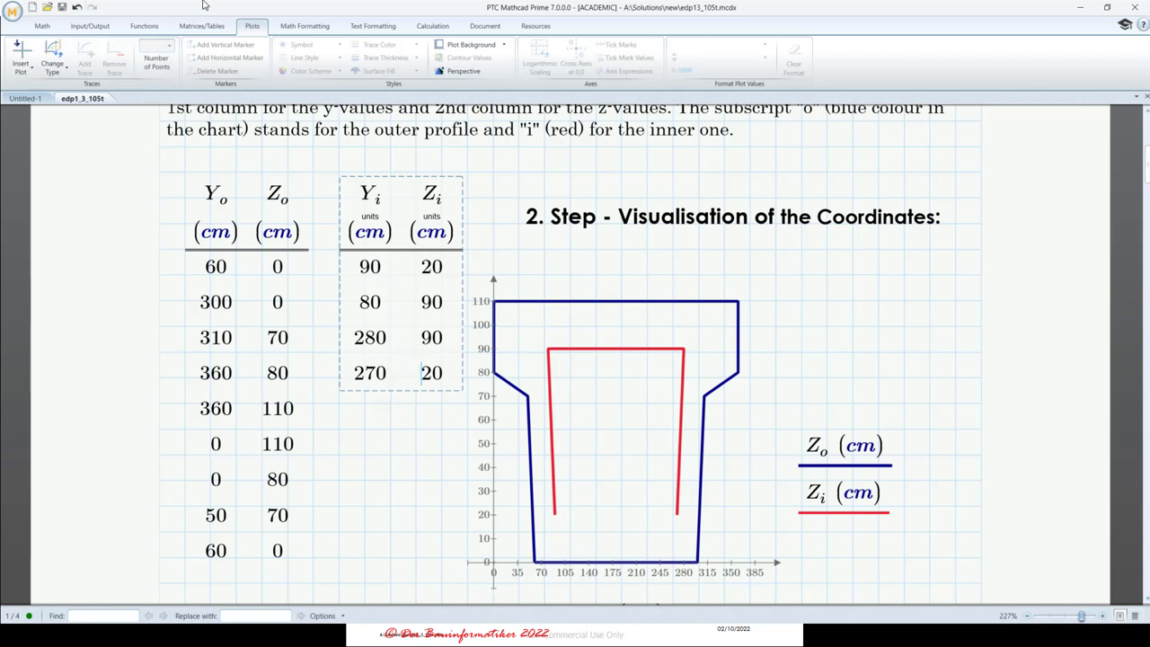
{"action": "left_click", "coordinate": [194, 27]}
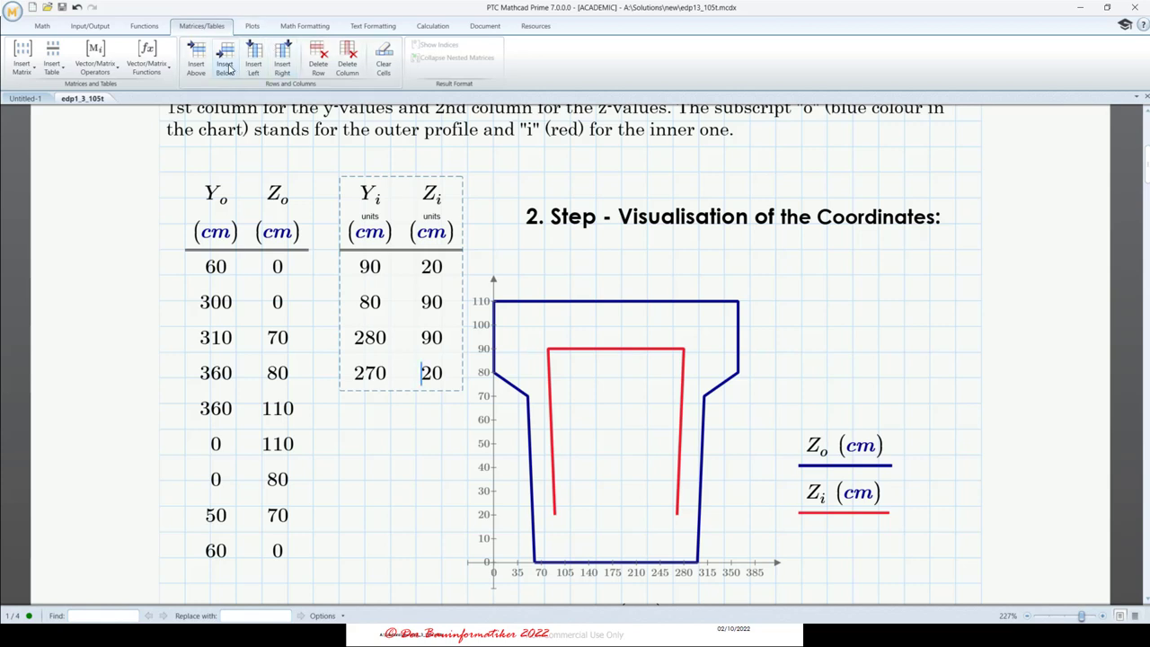
{"action": "left_click", "coordinate": [224, 59]}
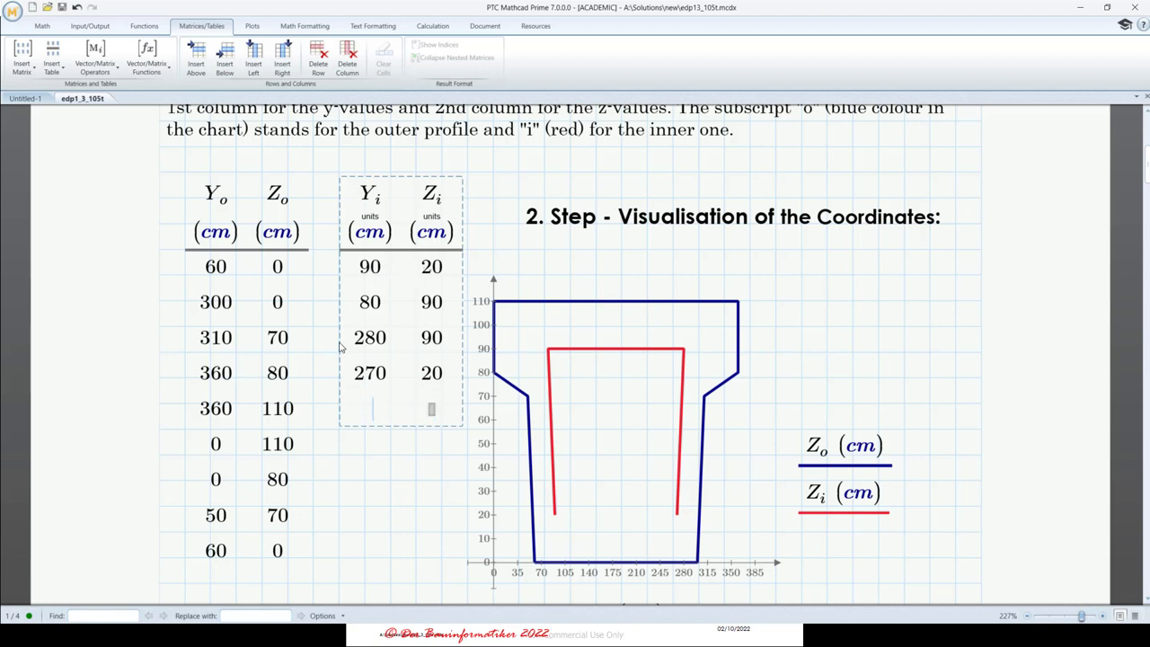
{"action": "type", "text": "90"}
{"action": "key", "text": "Tab"}
{"action": "type", "text": "20"}
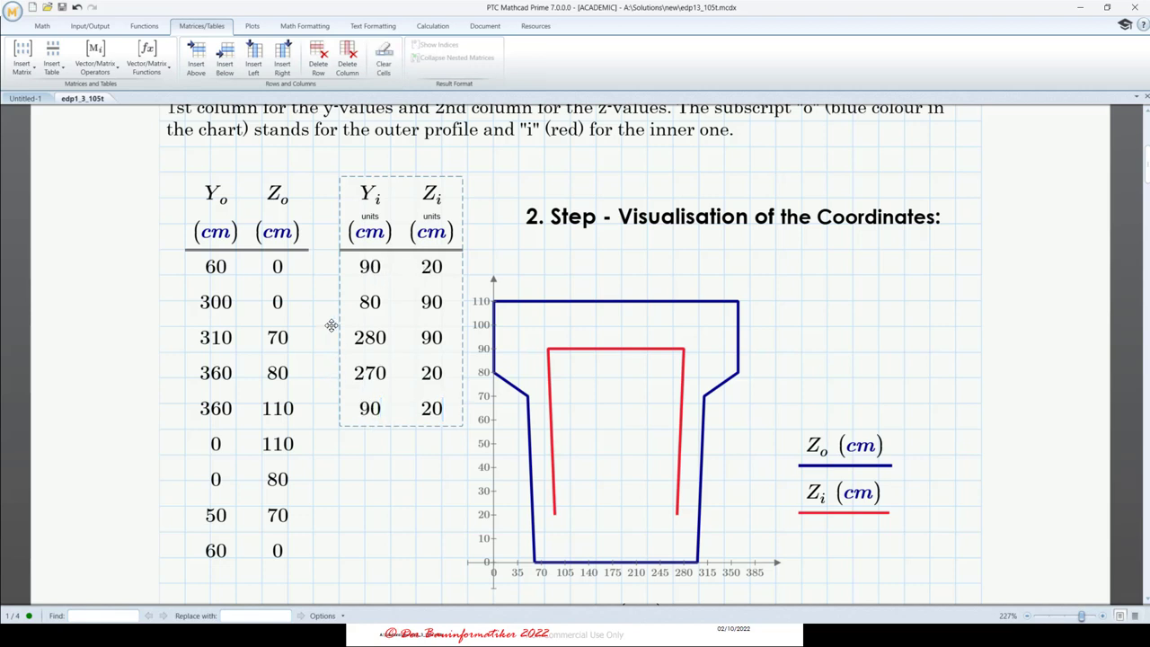
{"action": "left_click", "coordinate": [399, 492]}
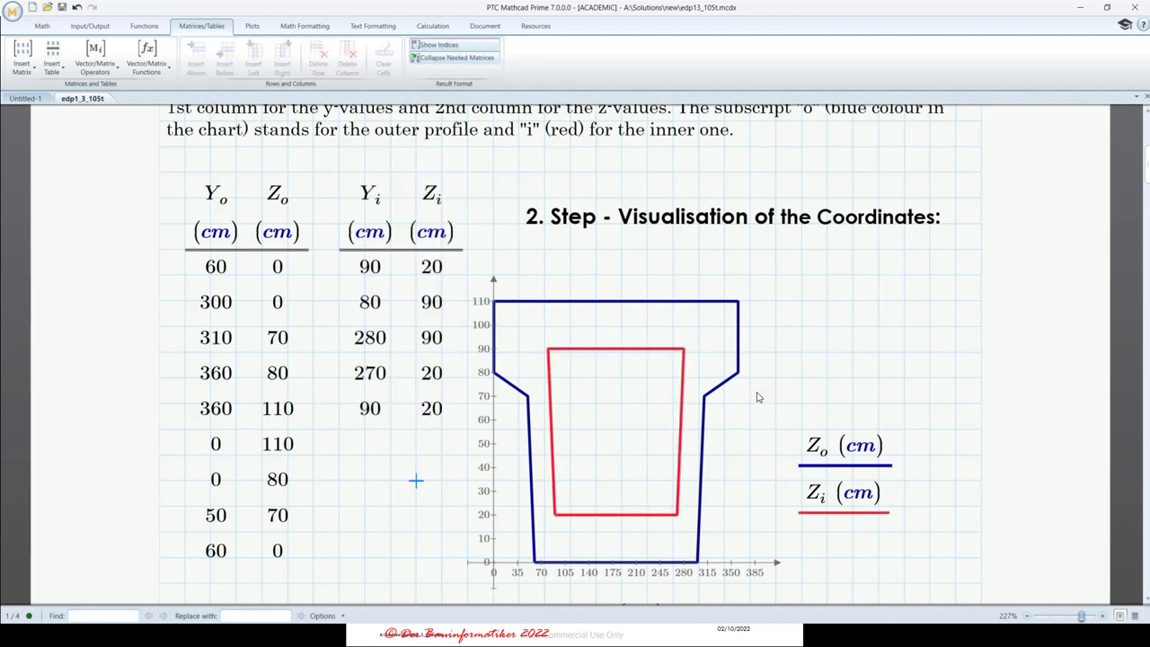
- Widen the XY plot of both outlines towards the page's right margin
{"action": "scroll", "coordinate": [736, 414], "scroll_direction": "down", "scroll_amount": 3}
{"action": "left_click", "coordinate": [806, 330]}
{"action": "left_click_drag", "start_coordinate": [909, 386], "coordinate": [966, 384]}
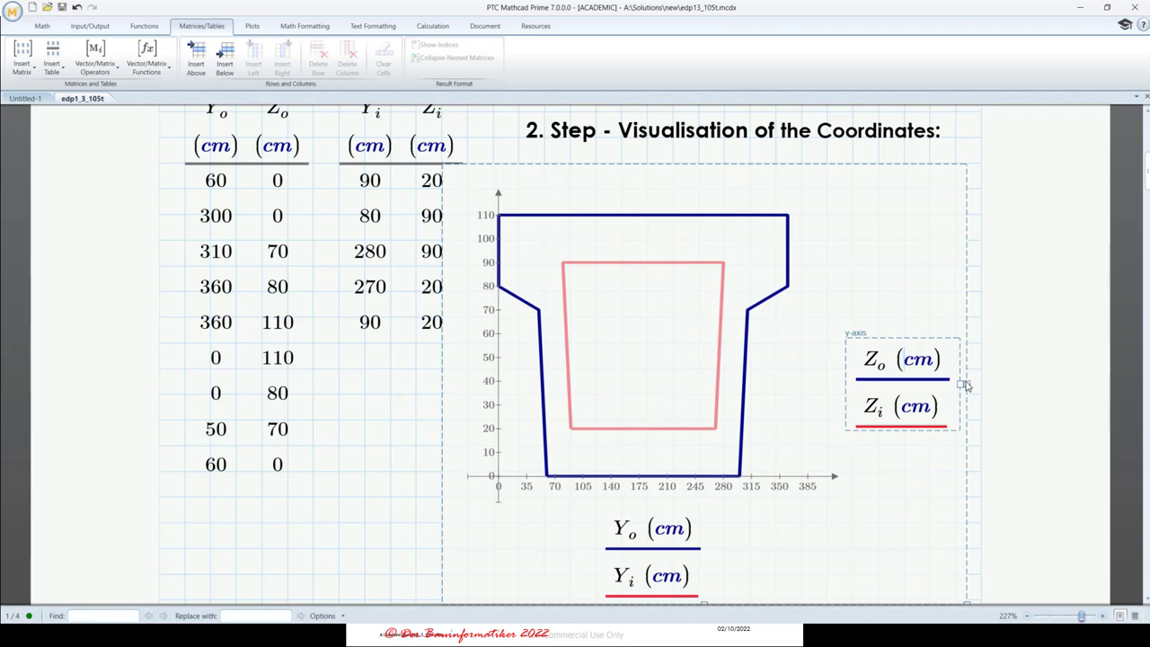
{"action": "left_click", "coordinate": [416, 422]}
- Compare the plotted outlines and coordinate tables with the Step 3 explanation of redundant coordinates and their required sequence
{"action": "scroll", "coordinate": [585, 398], "scroll_direction": "down", "scroll_amount": 1}
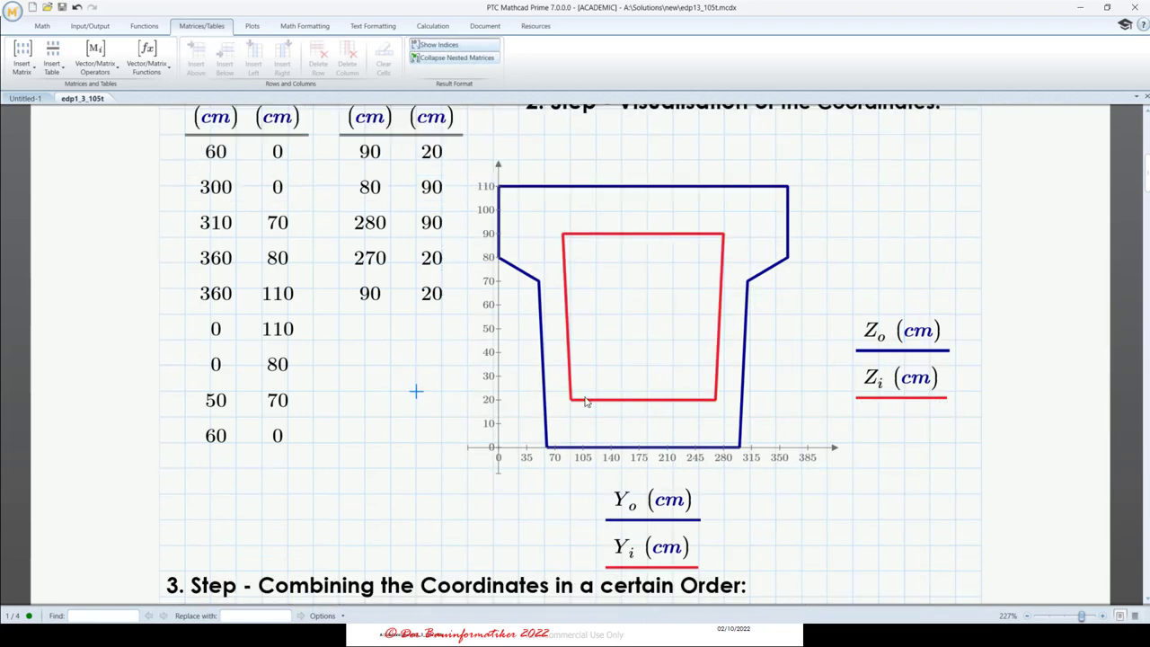
{"action": "scroll", "coordinate": [313, 259], "scroll_direction": "up", "scroll_amount": 4}
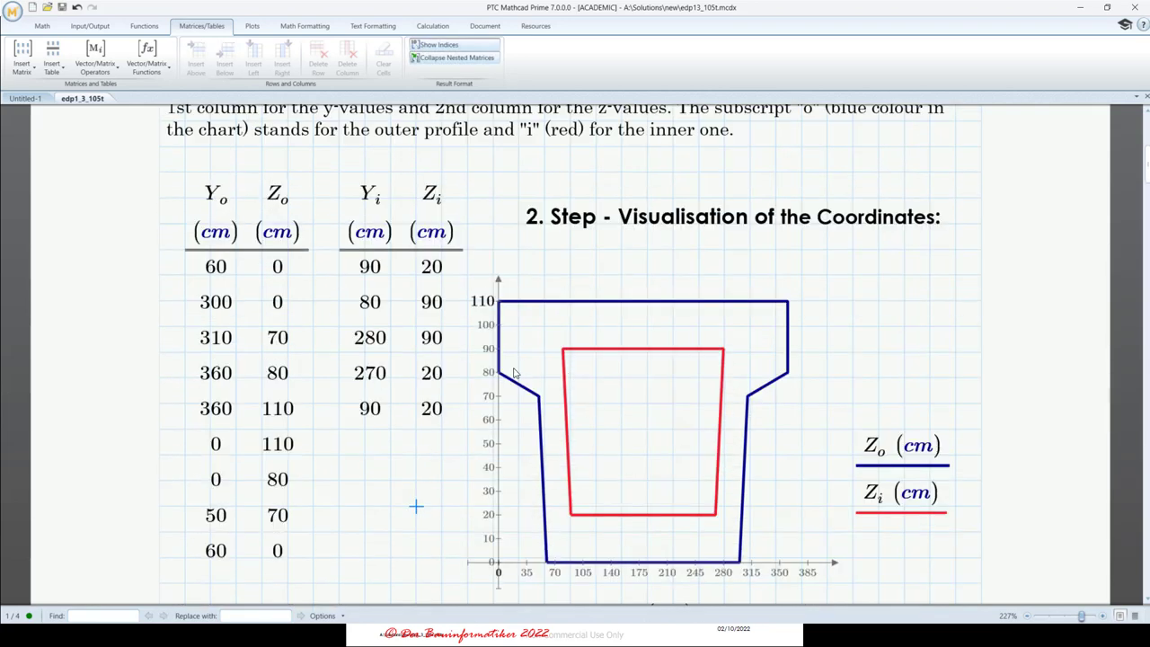
{"action": "scroll", "coordinate": [699, 381], "scroll_direction": "down", "scroll_amount": 4}
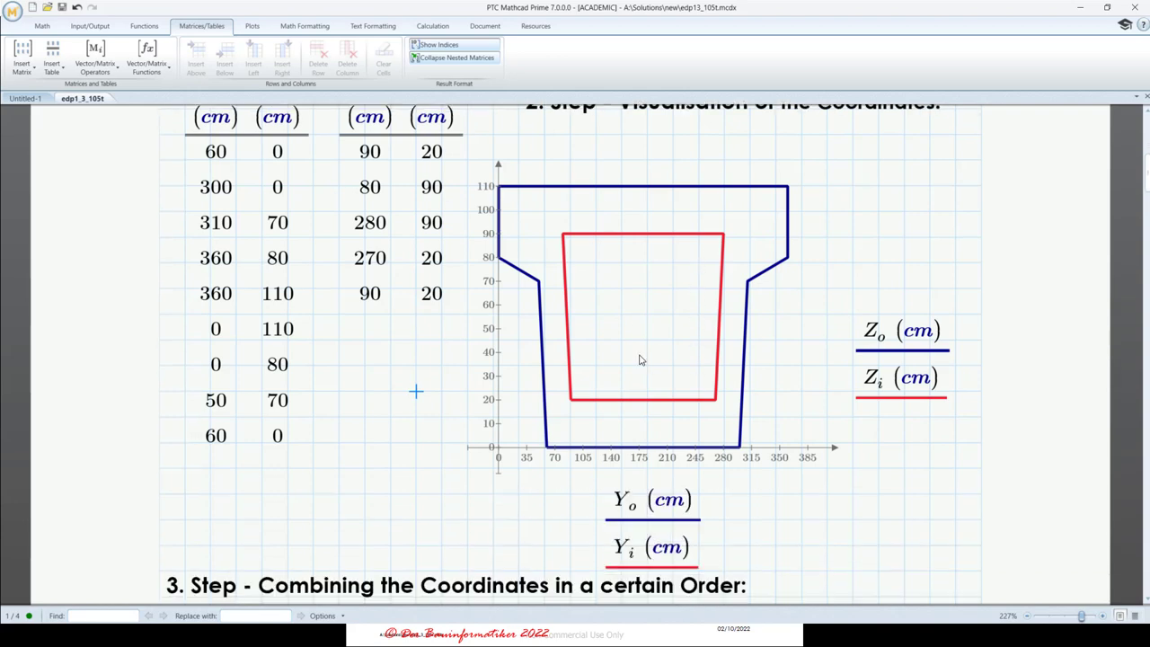
{"action": "scroll", "coordinate": [641, 358], "scroll_direction": "down", "scroll_amount": 2}
{"action": "scroll", "coordinate": [641, 358], "scroll_direction": "up", "scroll_amount": 2}
{"action": "scroll", "coordinate": [500, 406], "scroll_direction": "down", "scroll_amount": 4}
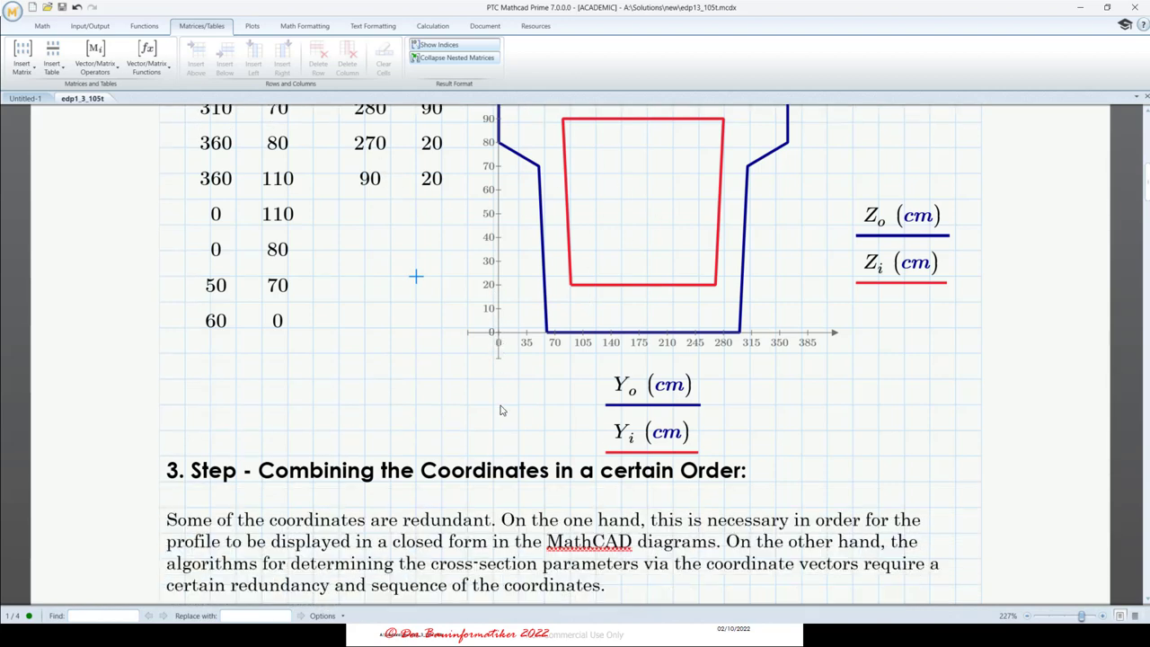
{"action": "scroll", "coordinate": [500, 411], "scroll_direction": "down", "scroll_amount": 6}
{"action": "scroll", "coordinate": [500, 405], "scroll_direction": "down", "scroll_amount": 2}
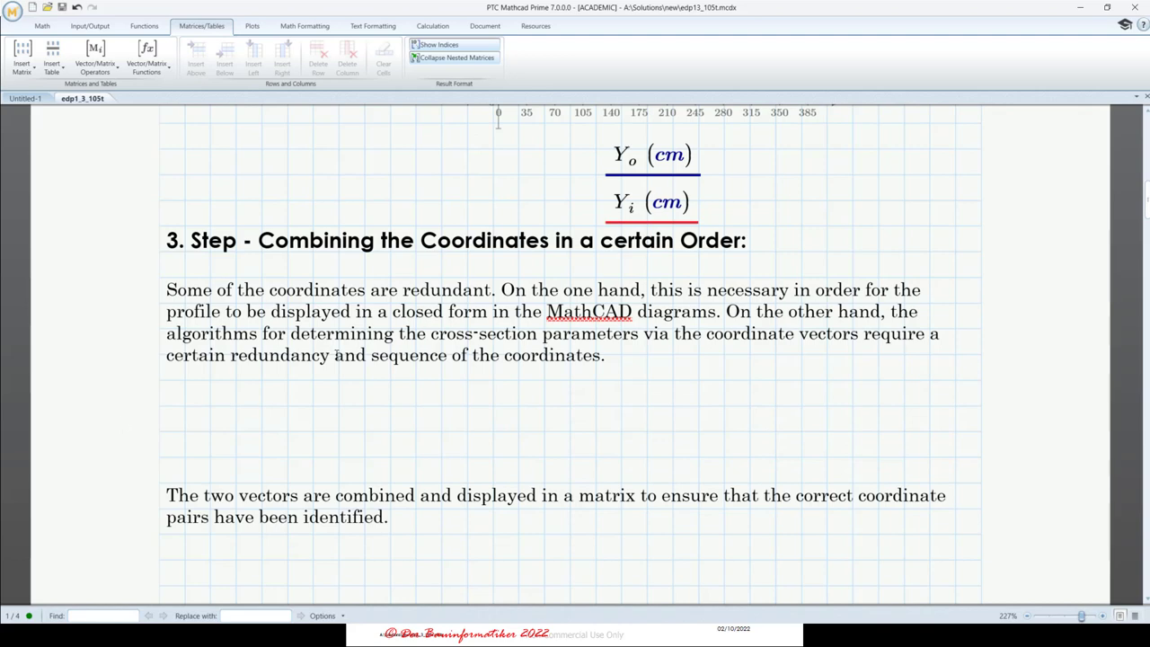
{"action": "scroll", "coordinate": [334, 355], "scroll_direction": "up", "scroll_amount": 17}
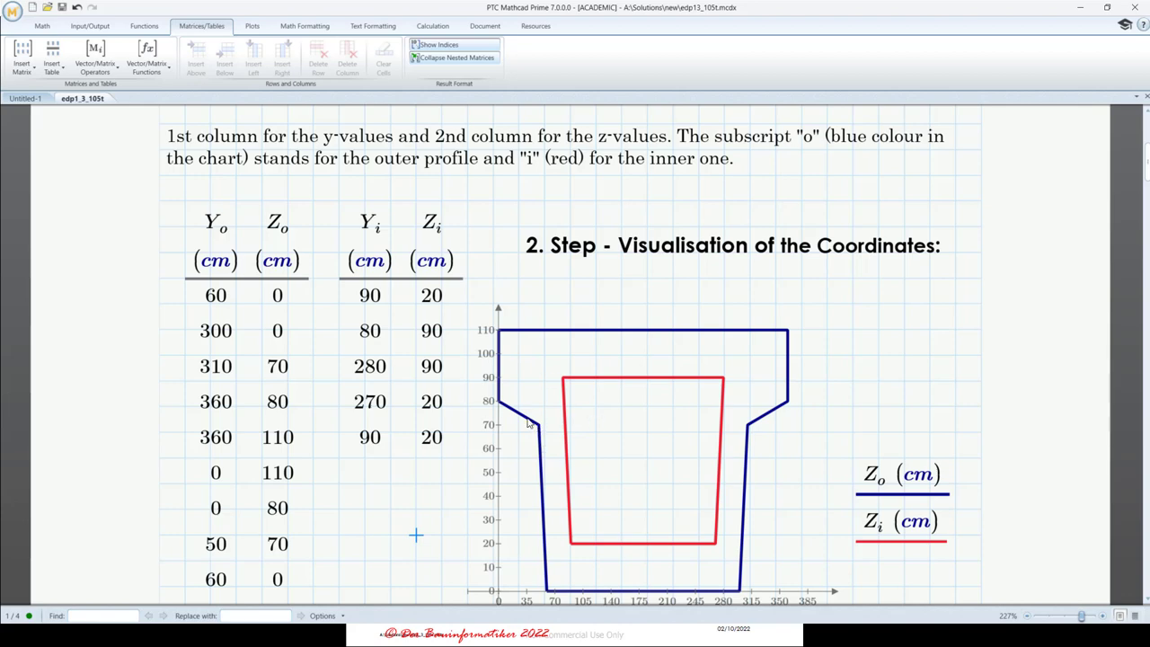
{"action": "scroll", "coordinate": [450, 418], "scroll_direction": "down", "scroll_amount": 16}
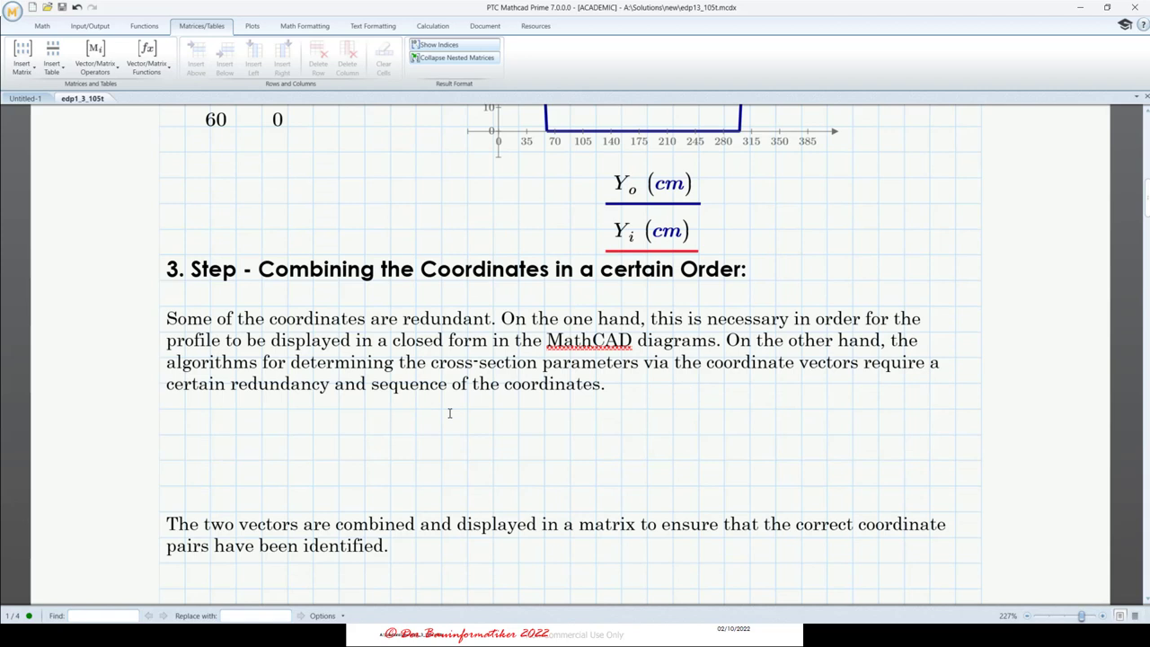
{"action": "scroll", "coordinate": [470, 456], "scroll_direction": "up", "scroll_amount": 10}
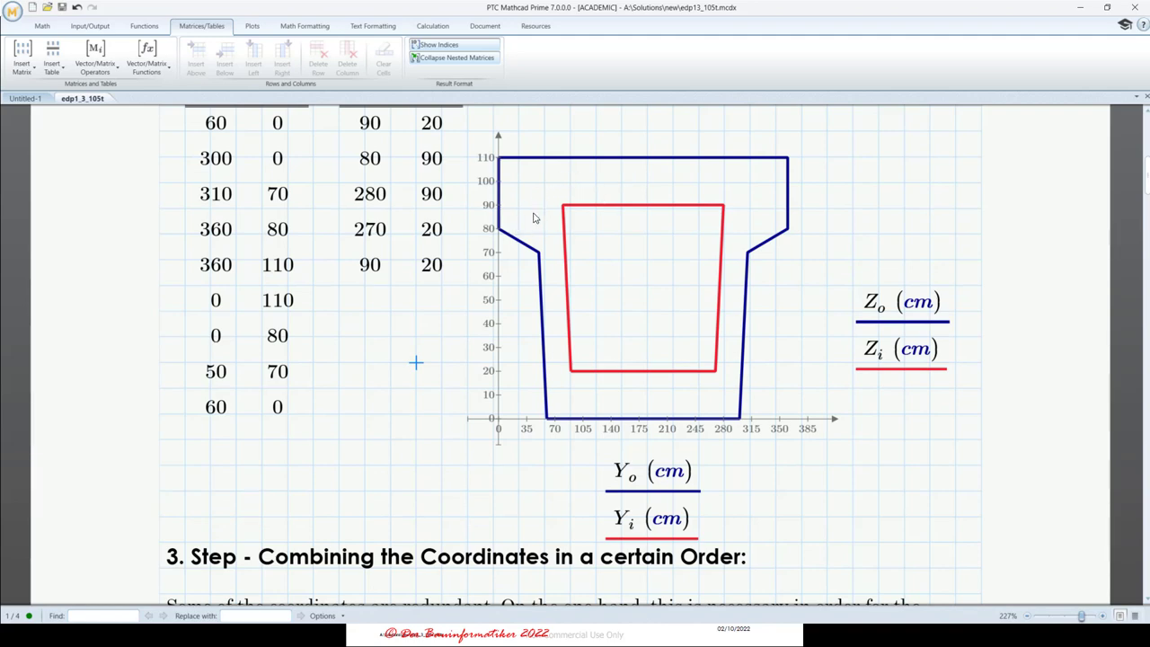
{"action": "scroll", "coordinate": [381, 405], "scroll_direction": "down", "scroll_amount": 3}
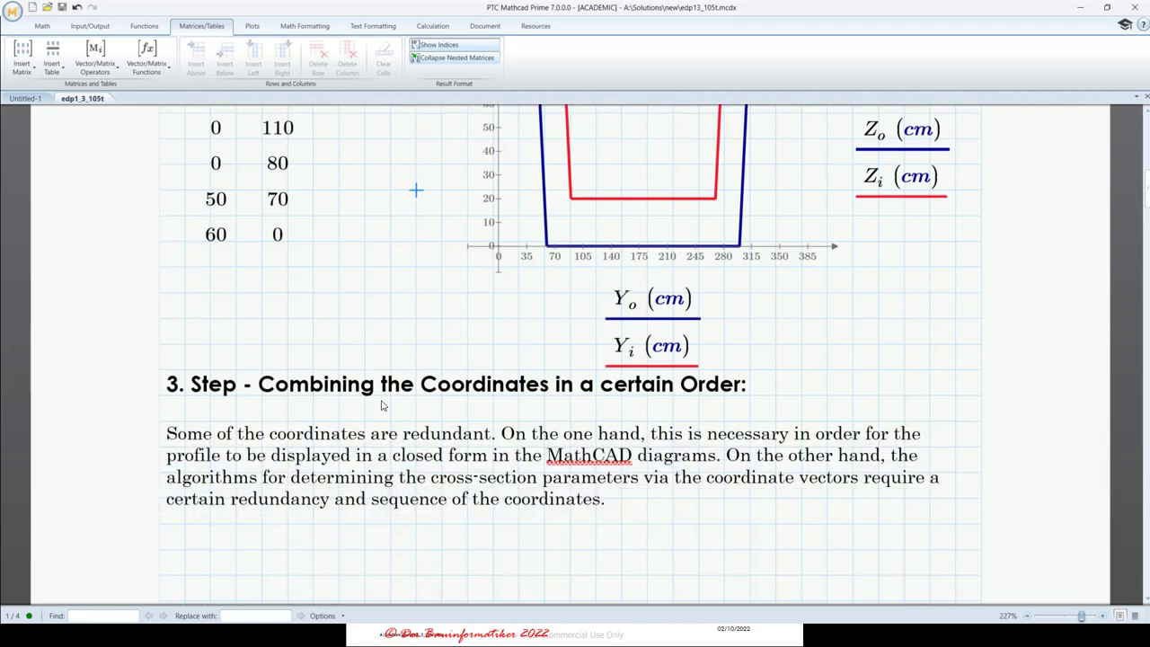
{"action": "scroll", "coordinate": [381, 405], "scroll_direction": "down", "scroll_amount": 3}
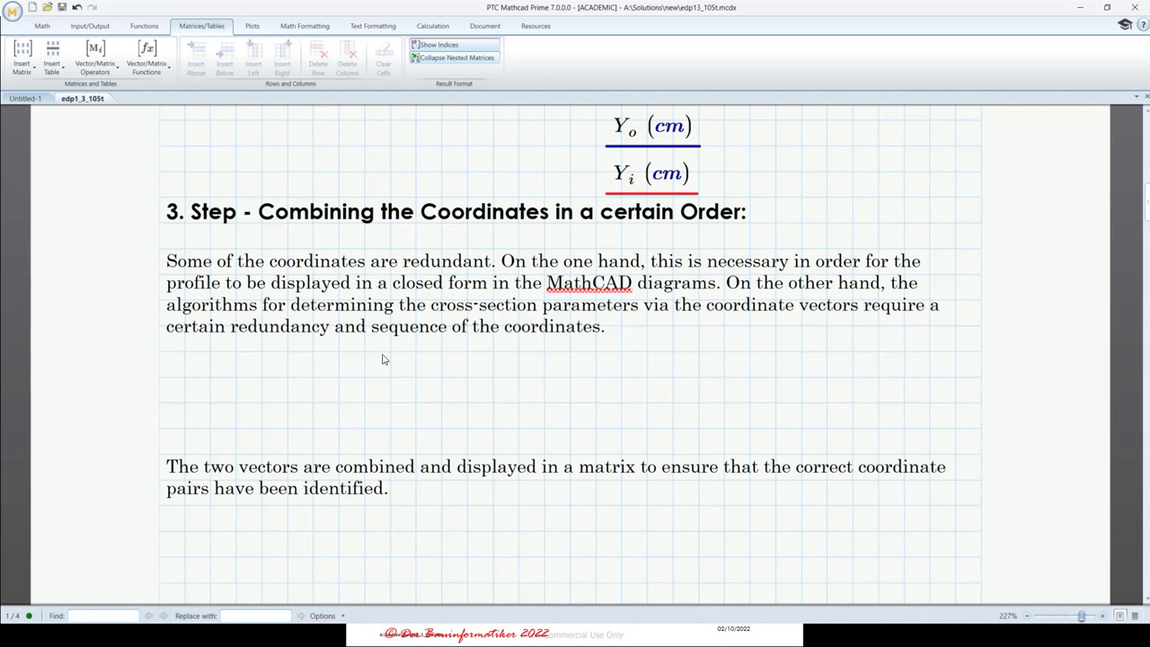
- Begin a definition of Y below the Step 3 explanation and move it slightly lower, leaving its right side empty
{"action": "left_click", "coordinate": [199, 377]}
{"action": "type", "text": "Y :="}
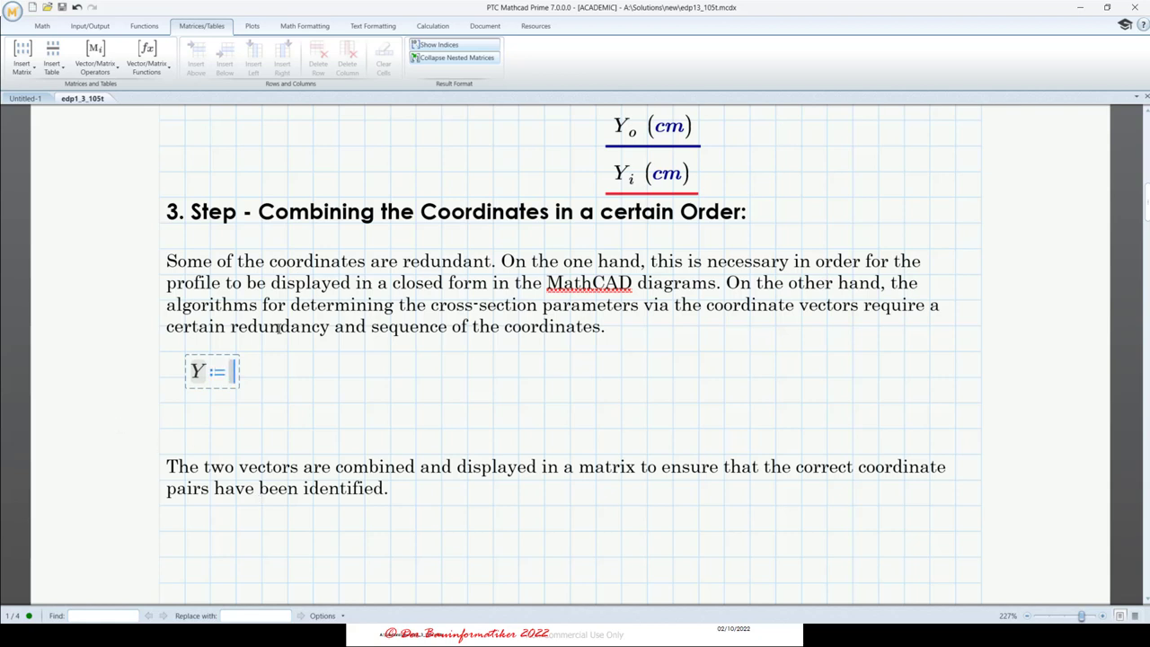
{"action": "left_click_drag", "start_coordinate": [226, 357], "coordinate": [227, 383]}
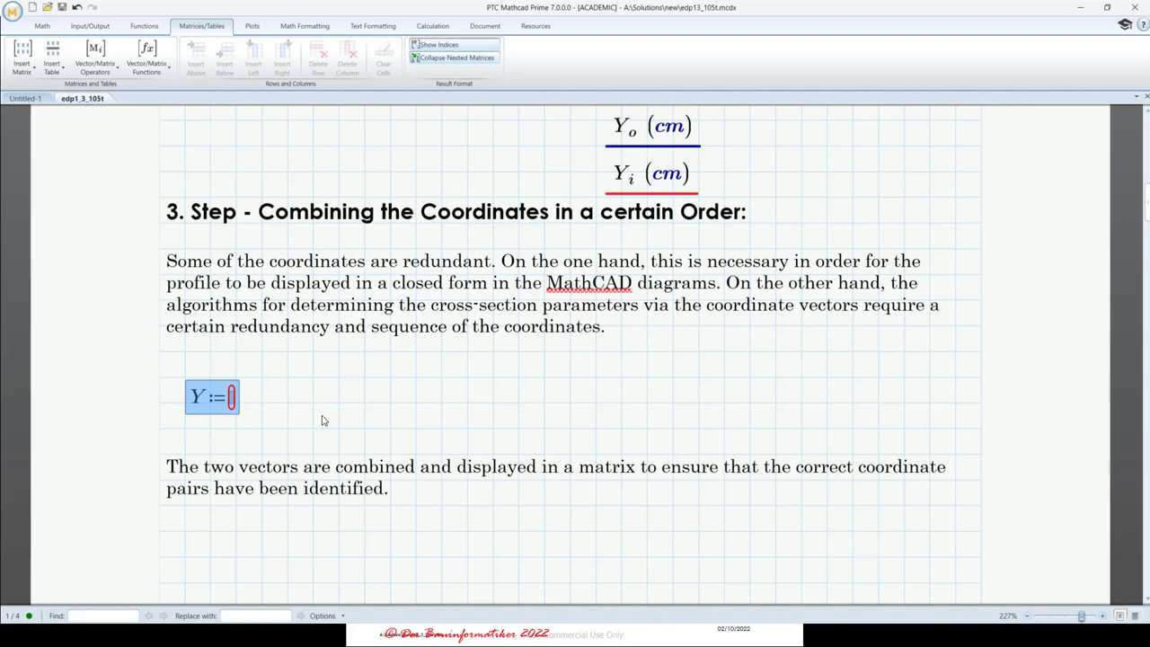
{"action": "scroll", "coordinate": [323, 419], "scroll_direction": "up", "scroll_amount": 10}
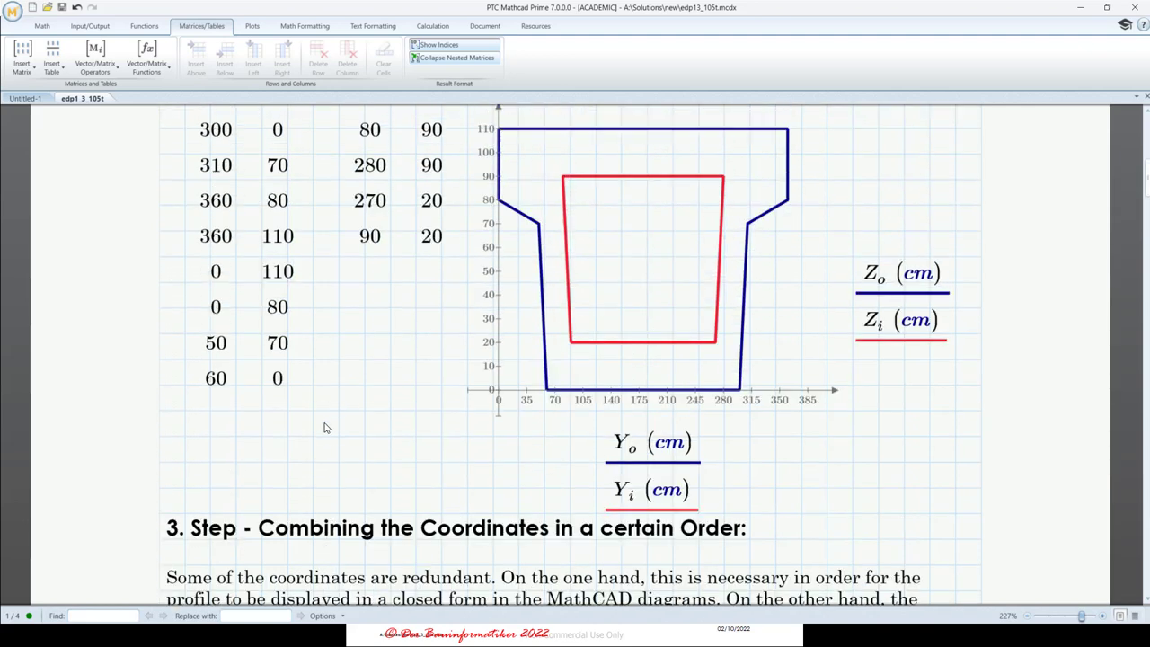
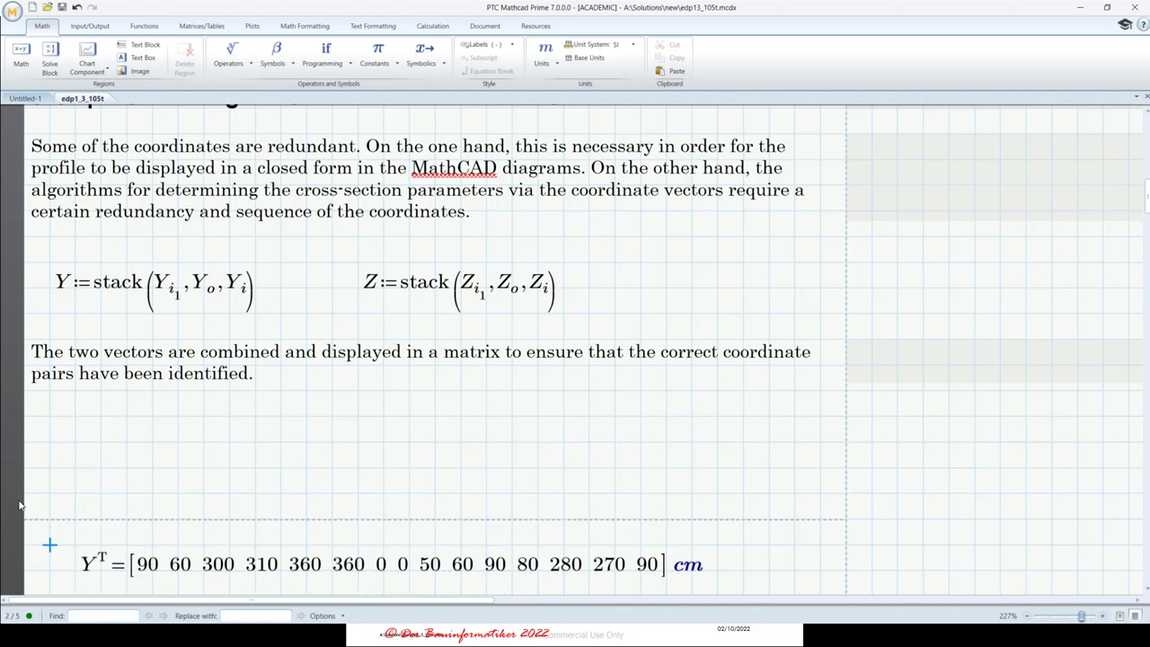
- Below the paragraph about combining the vectors, insert augment(Y, Z) without the surplus arguments and evaluate it
{"action": "left_click", "coordinate": [52, 448]}
{"action": "left_click", "coordinate": [212, 28]}
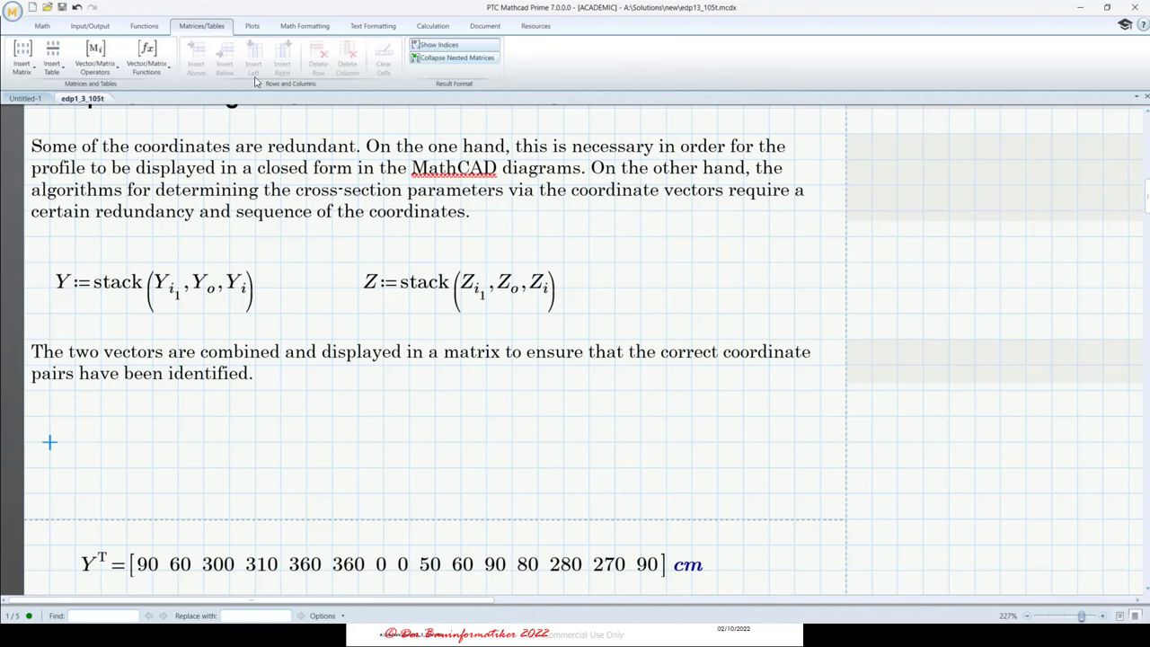
{"action": "left_click", "coordinate": [168, 68]}
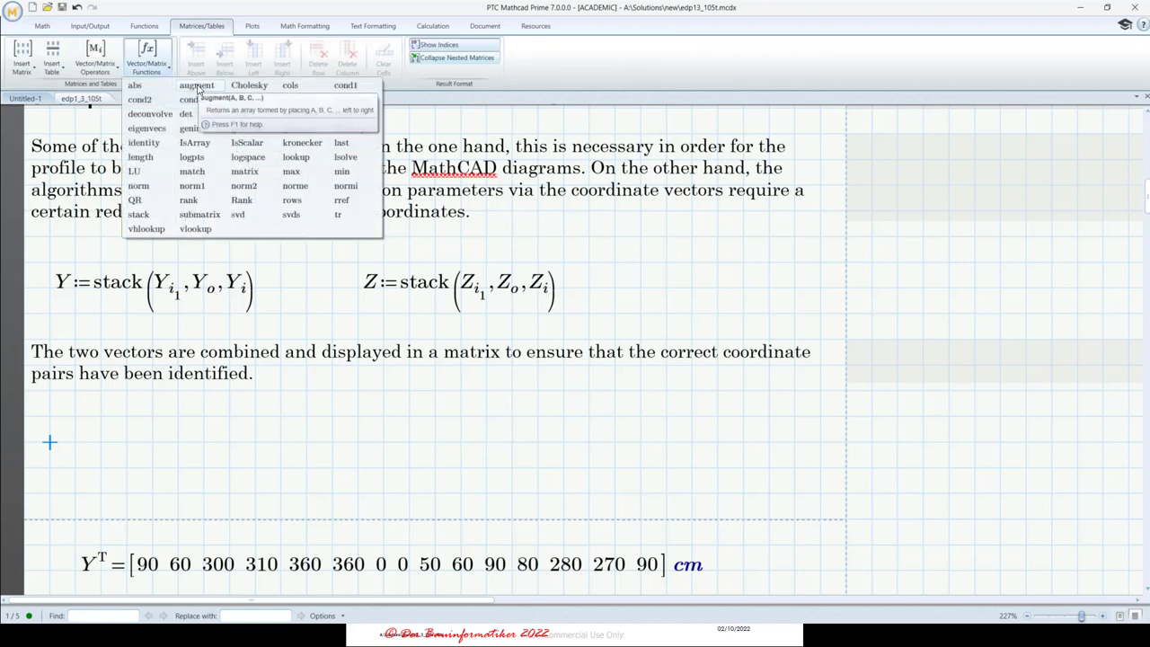
{"action": "left_click", "coordinate": [198, 86]}
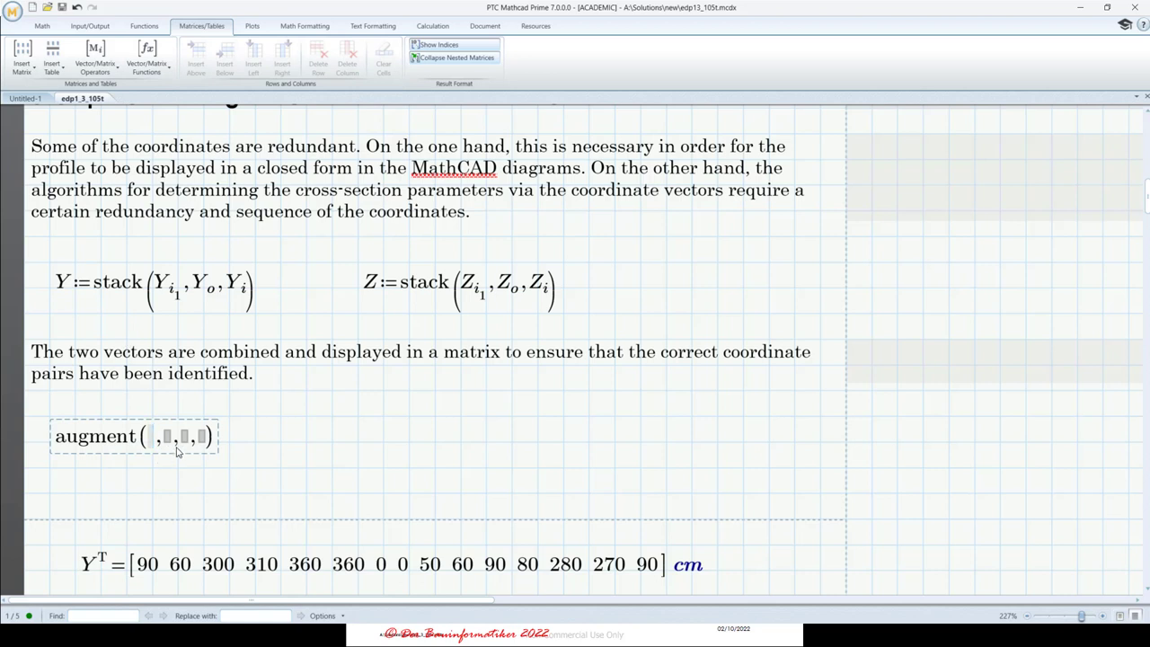
{"action": "type", "text": "Y"}
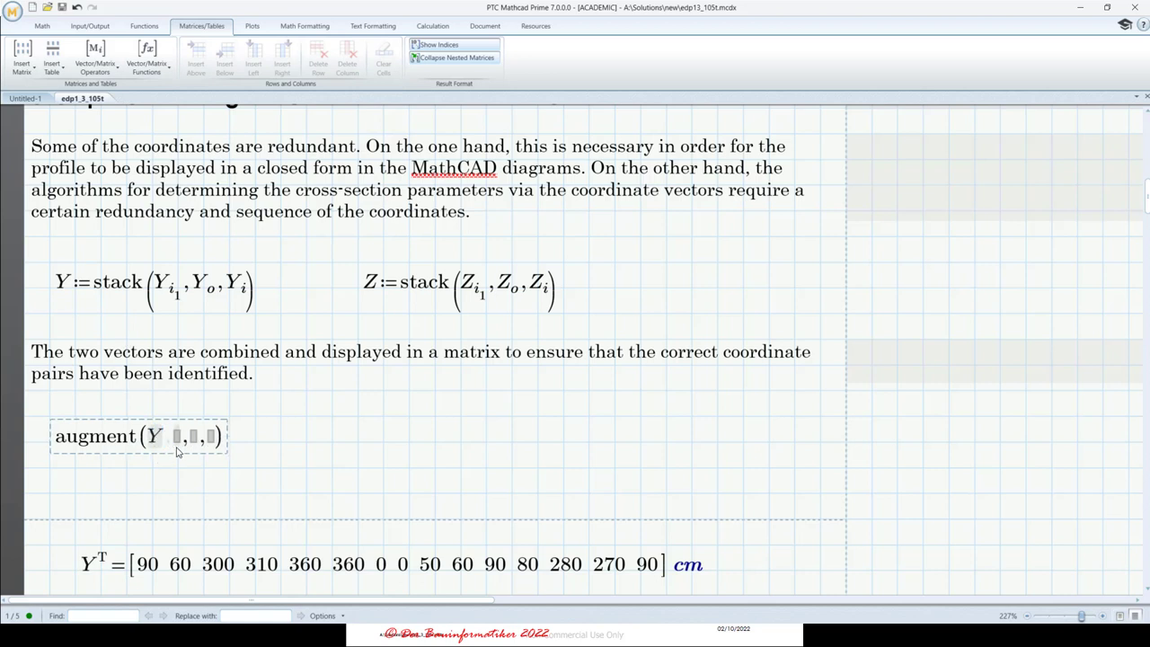
{"action": "key", "text": "Tab"}
{"action": "type", "text": "Z"}
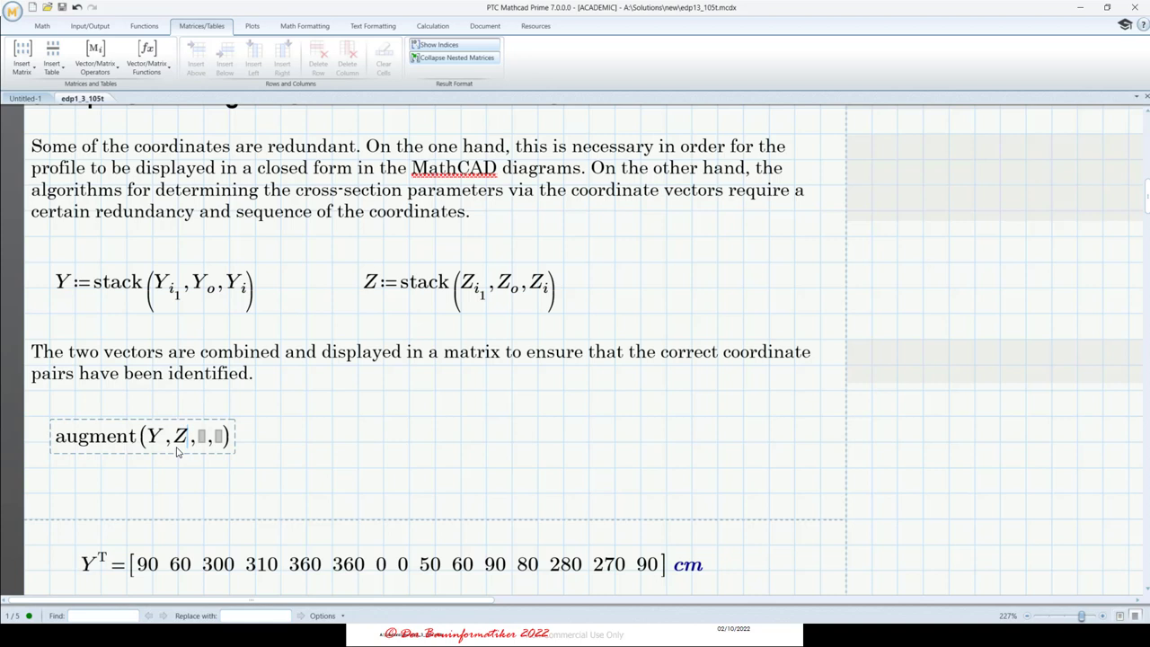
{"action": "key", "text": "Delete"}
{"action": "key", "text": "Delete"}
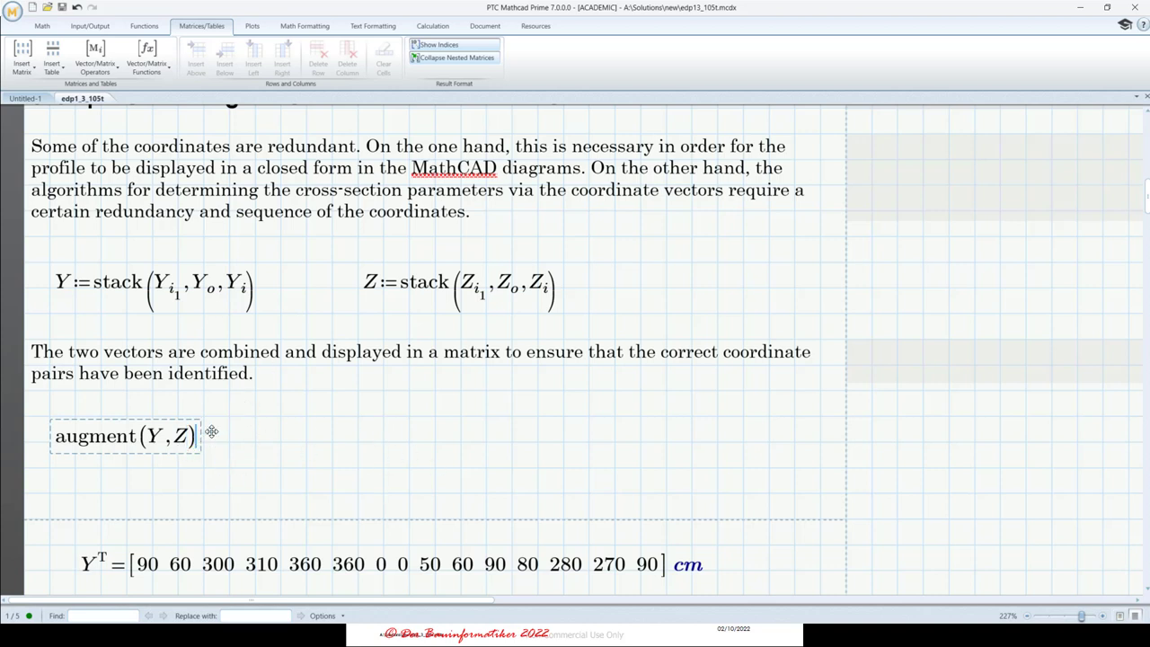
{"action": "type", "text": "="}
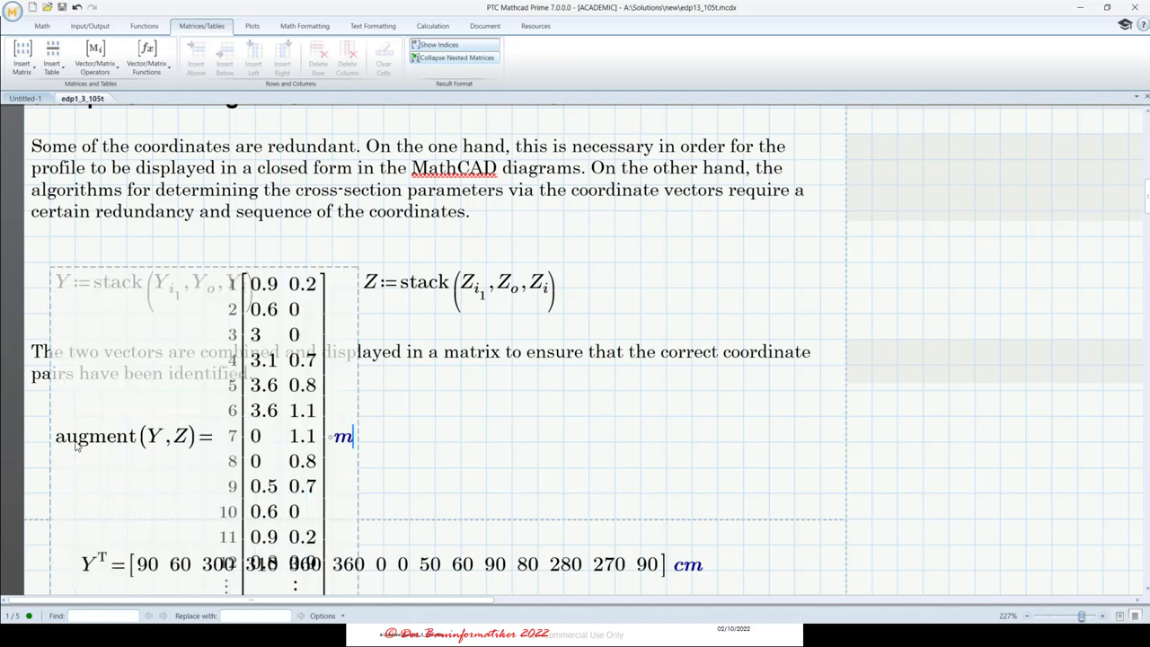
- Transpose the whole augment(Y, Z) expression so the coordinate pairs run horizontally
{"action": "left_click_drag", "start_coordinate": [58, 438], "coordinate": [187, 448]}
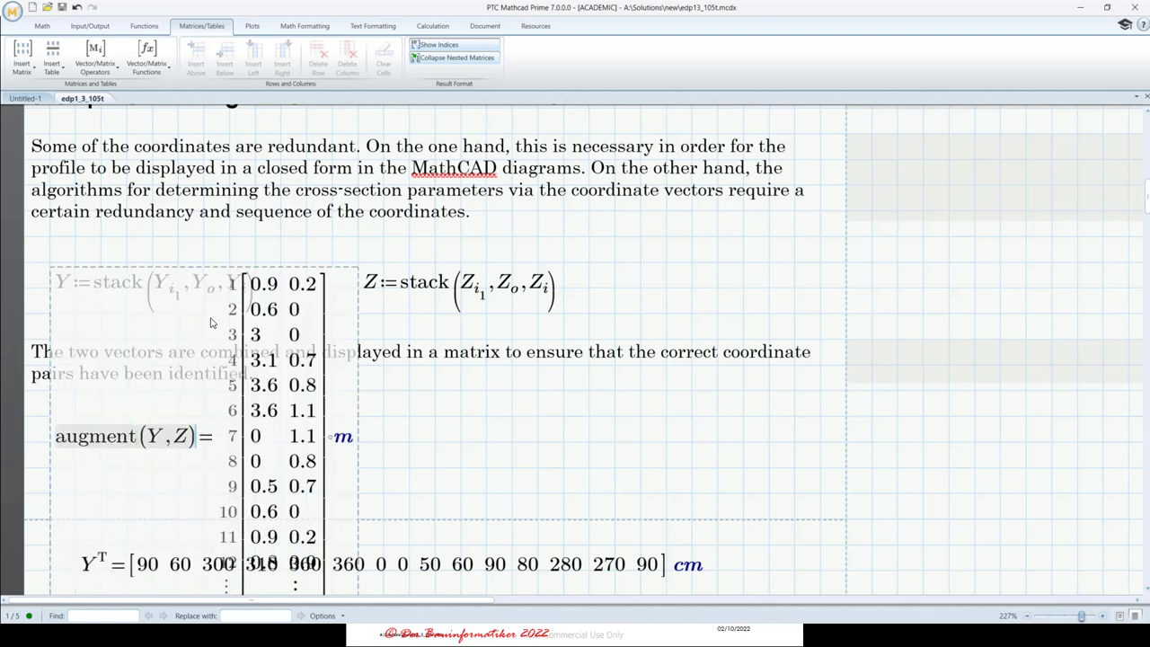
{"action": "left_click", "coordinate": [147, 65]}
{"action": "left_click", "coordinate": [107, 70]}
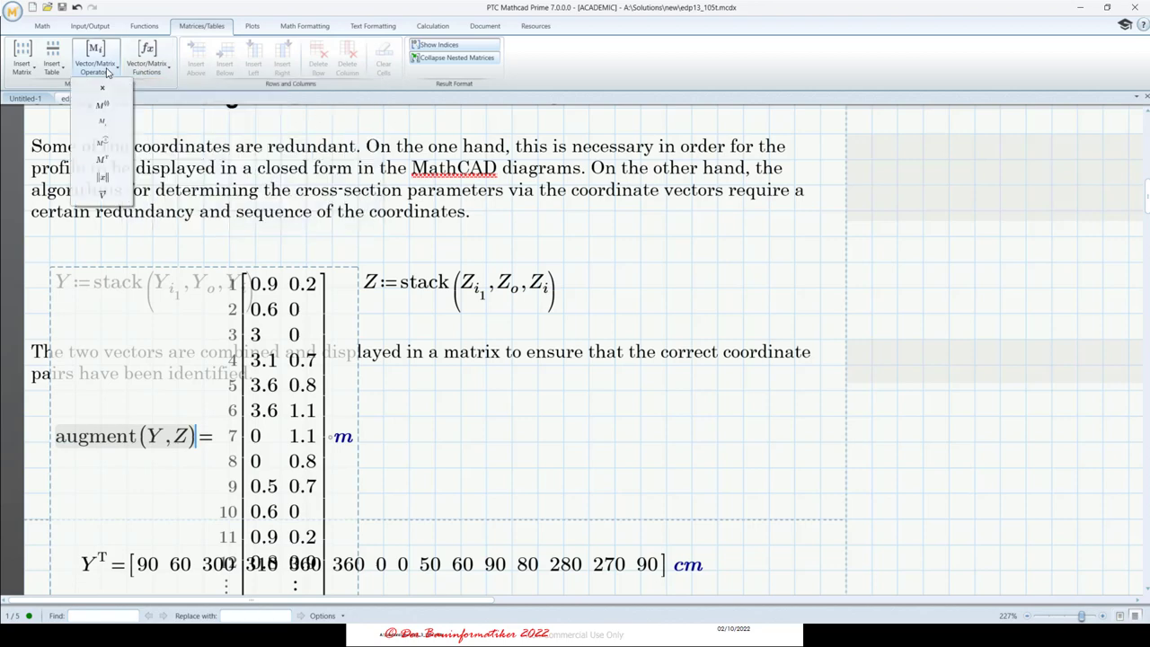
{"action": "left_click", "coordinate": [101, 159]}
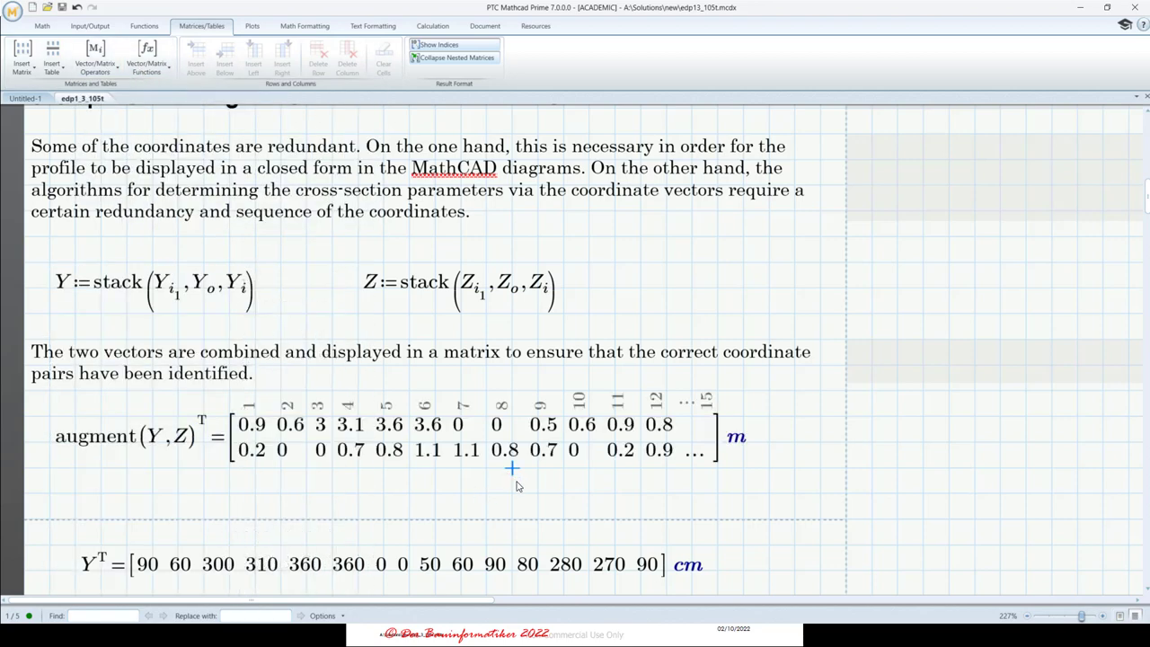
- Display the transposed augment(Y, Z) result in cm and widen the matrix to show all 15 coordinate pairs
{"action": "left_click", "coordinate": [736, 450]}
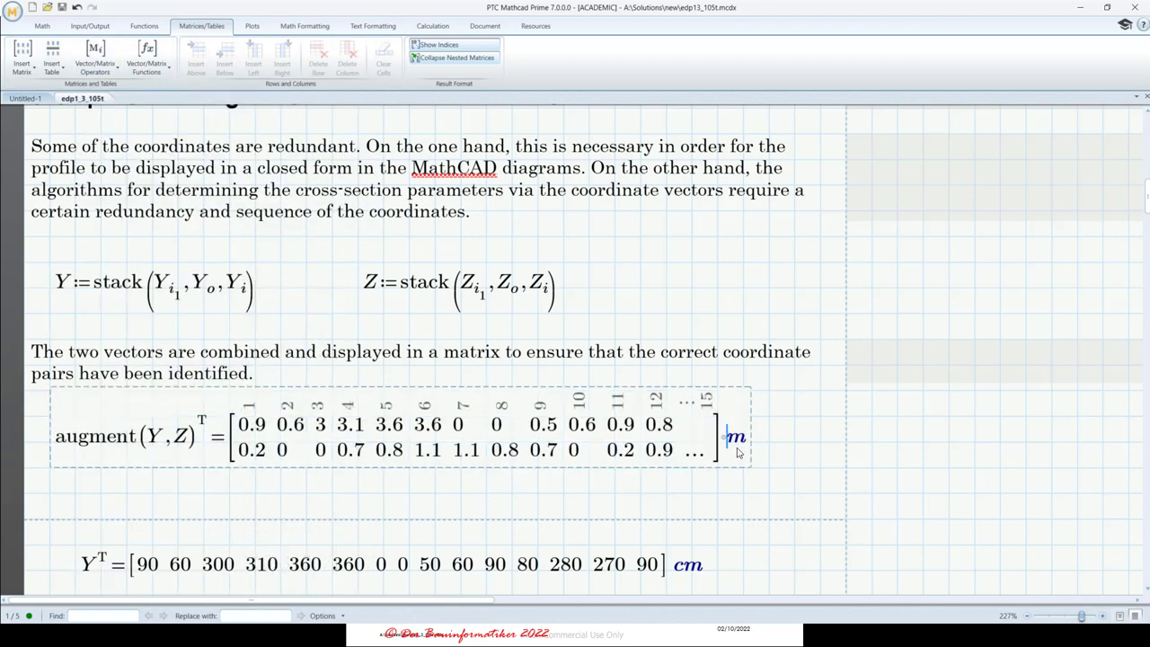
{"action": "type", "text": "c"}
{"action": "left_click", "coordinate": [999, 467]}
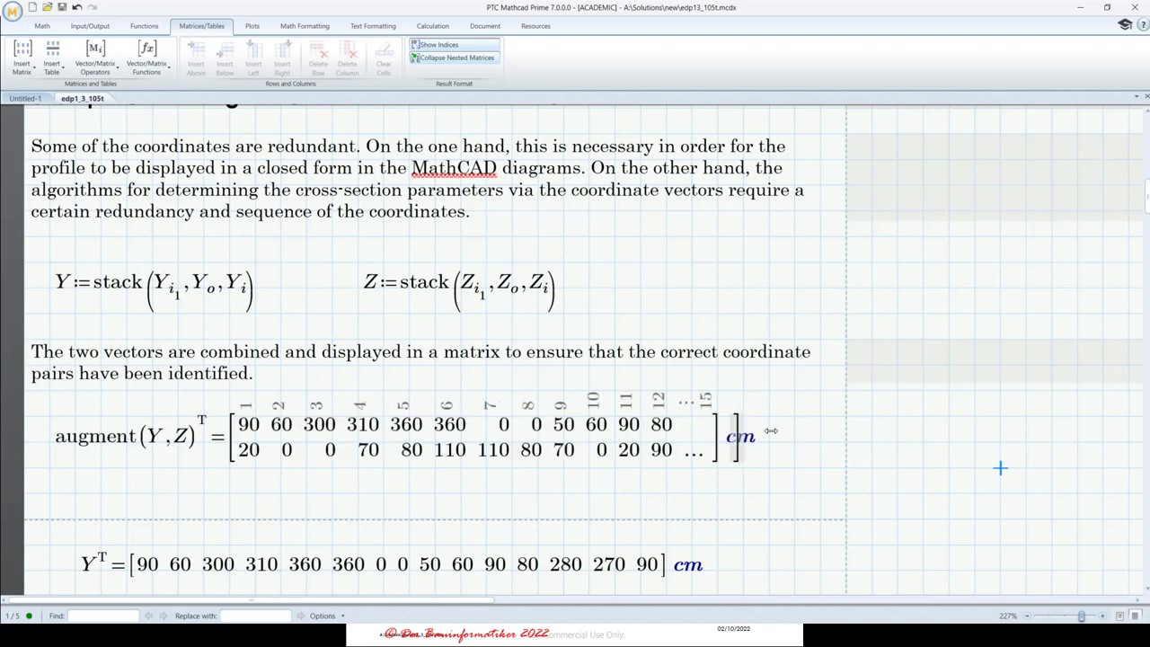
{"action": "left_click_drag", "start_coordinate": [770, 432], "coordinate": [813, 432]}
{"action": "left_click", "coordinate": [896, 441]}
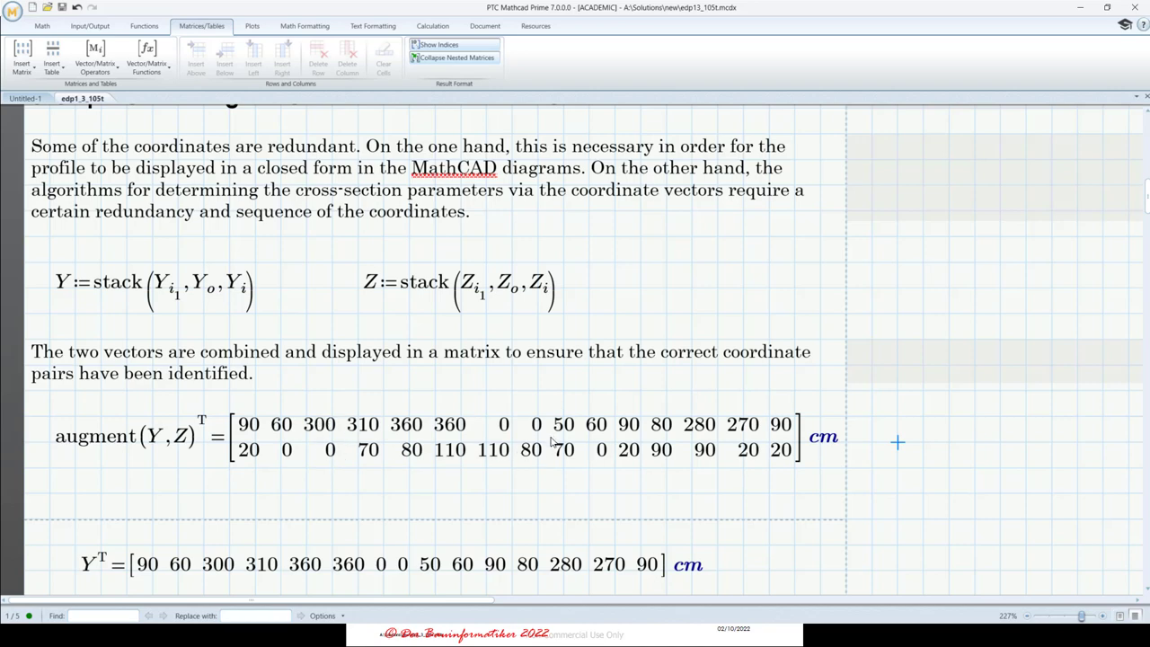
- Delete the separate transposed Y and Z results below the combined matrix
{"action": "scroll", "coordinate": [435, 490], "scroll_direction": "down", "scroll_amount": 3}
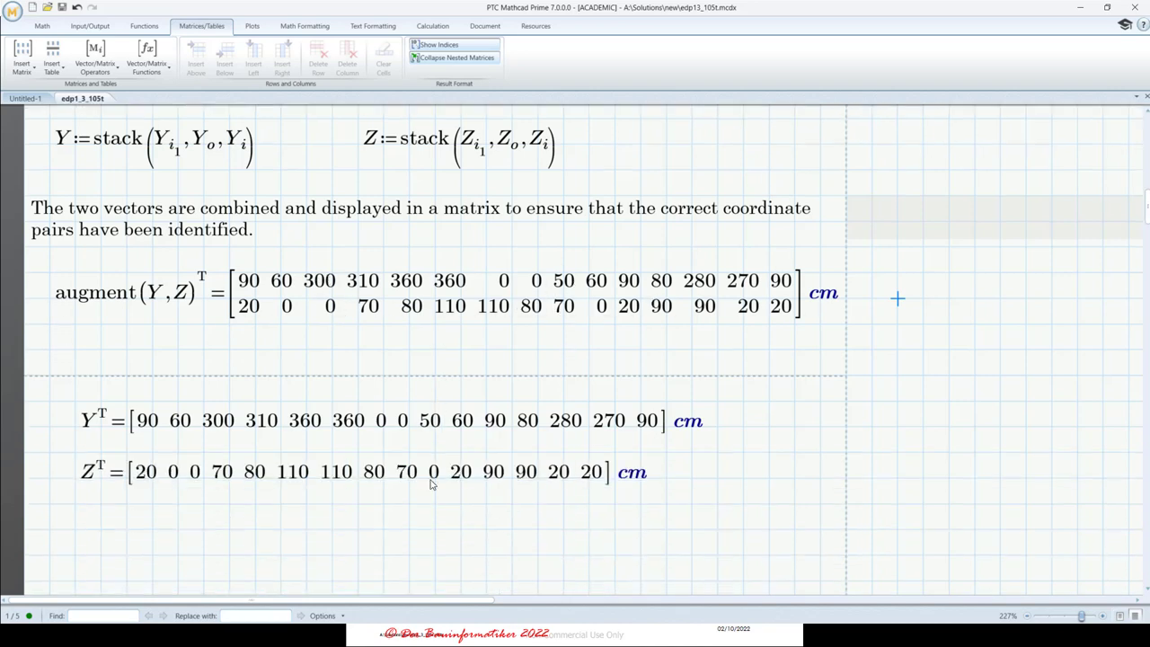
{"action": "left_click_drag", "start_coordinate": [635, 532], "coordinate": [467, 379]}
{"action": "key", "text": "Delete"}
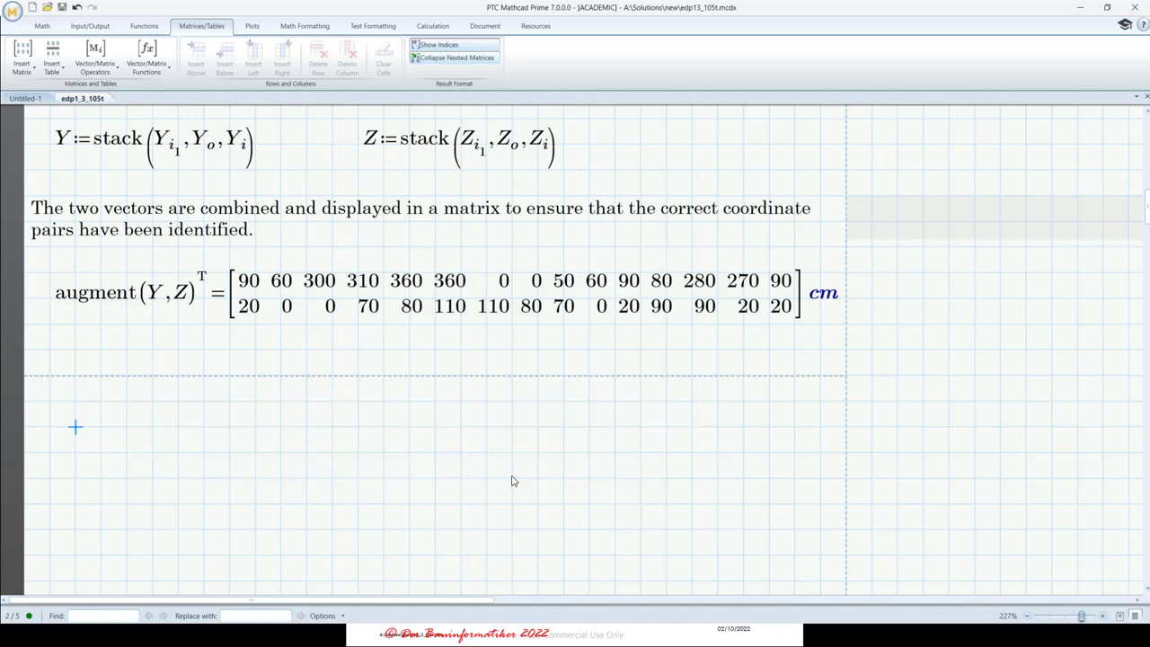
- Compare the combined coordinate matrix with the stack definitions, the plotted outlines and the numbered profile sketch in Paint 3D
{"action": "scroll", "coordinate": [431, 499], "scroll_direction": "up", "scroll_amount": 1}
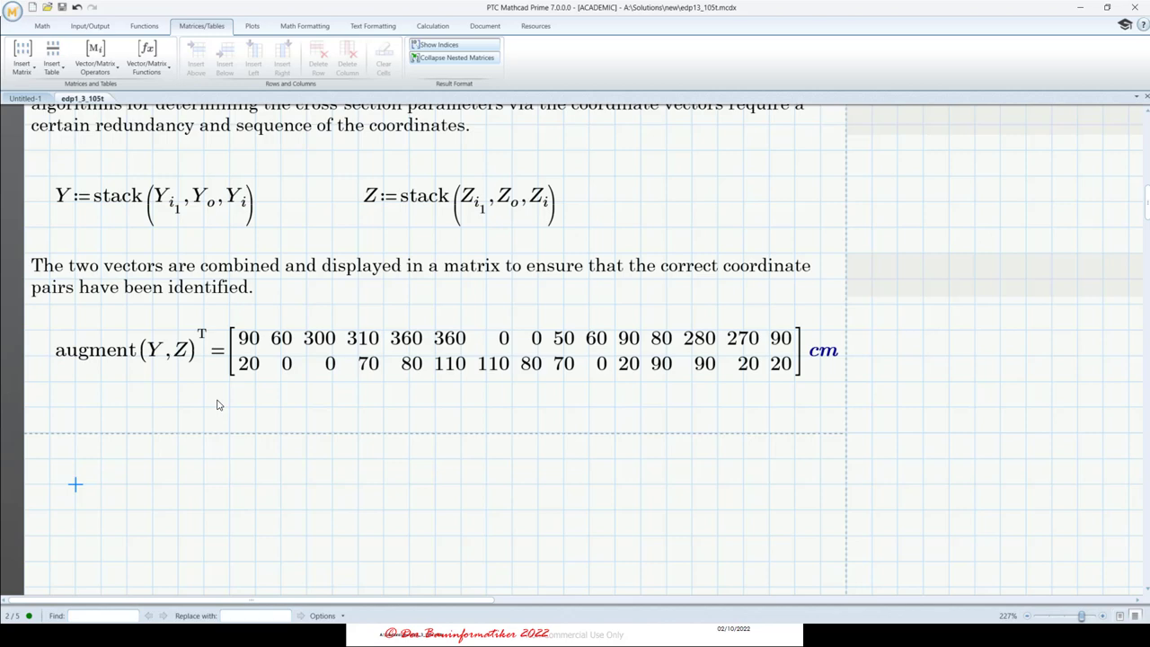
{"action": "scroll", "coordinate": [423, 411], "scroll_direction": "up", "scroll_amount": 3}
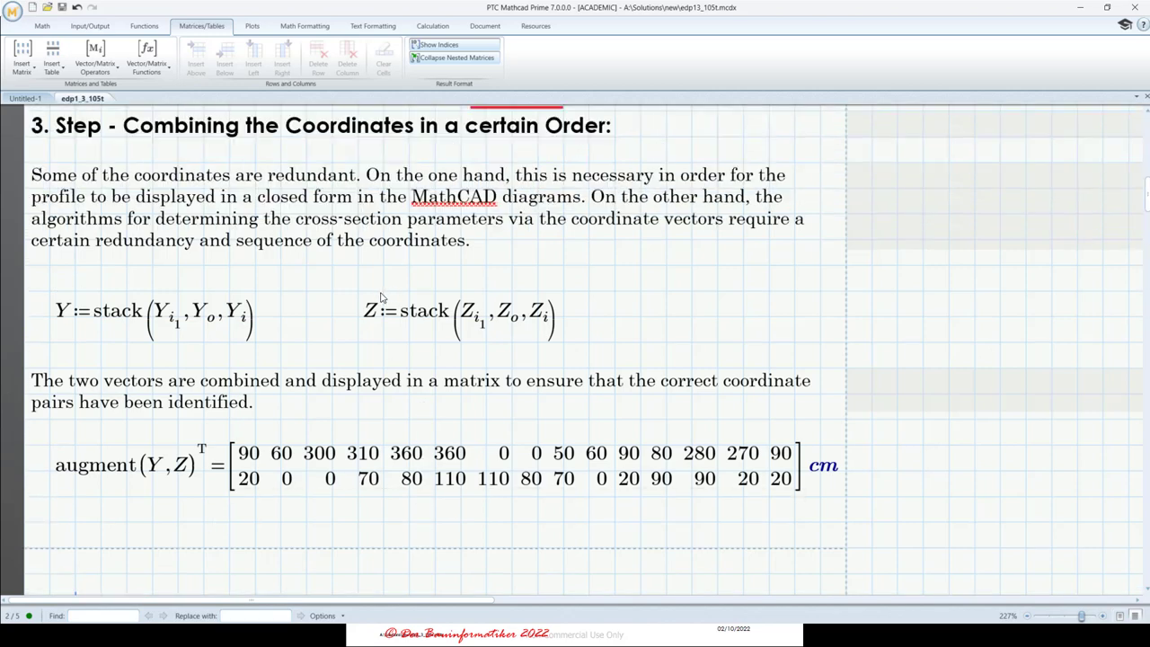
{"action": "scroll", "coordinate": [380, 298], "scroll_direction": "down", "scroll_amount": 1}
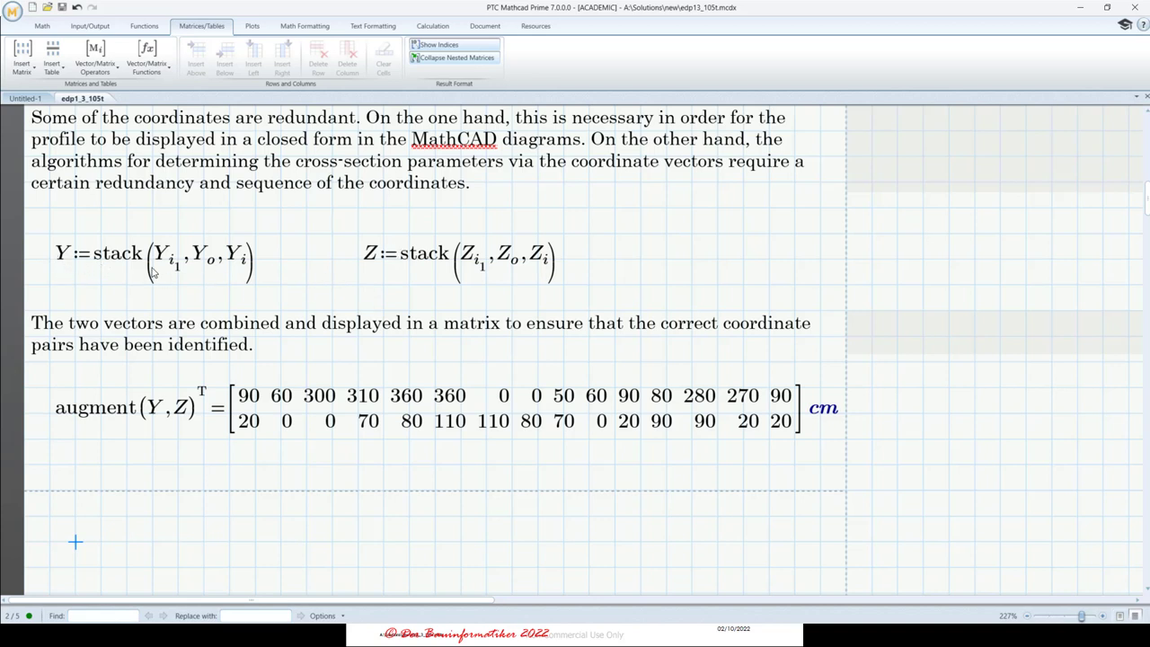
{"action": "scroll", "coordinate": [367, 269], "scroll_direction": "down", "scroll_amount": 1}
{"action": "scroll", "coordinate": [367, 269], "scroll_direction": "down", "scroll_amount": 3}
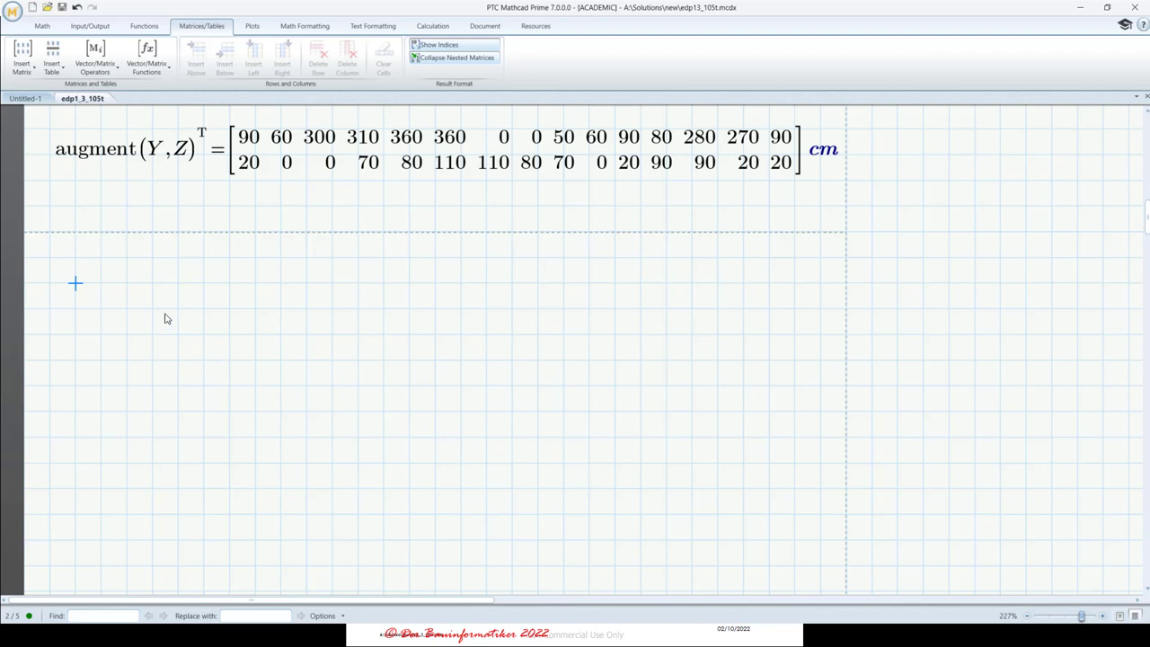
{"action": "left_click", "coordinate": [56, 281]}
{"action": "key", "text": "alt+Tab"}
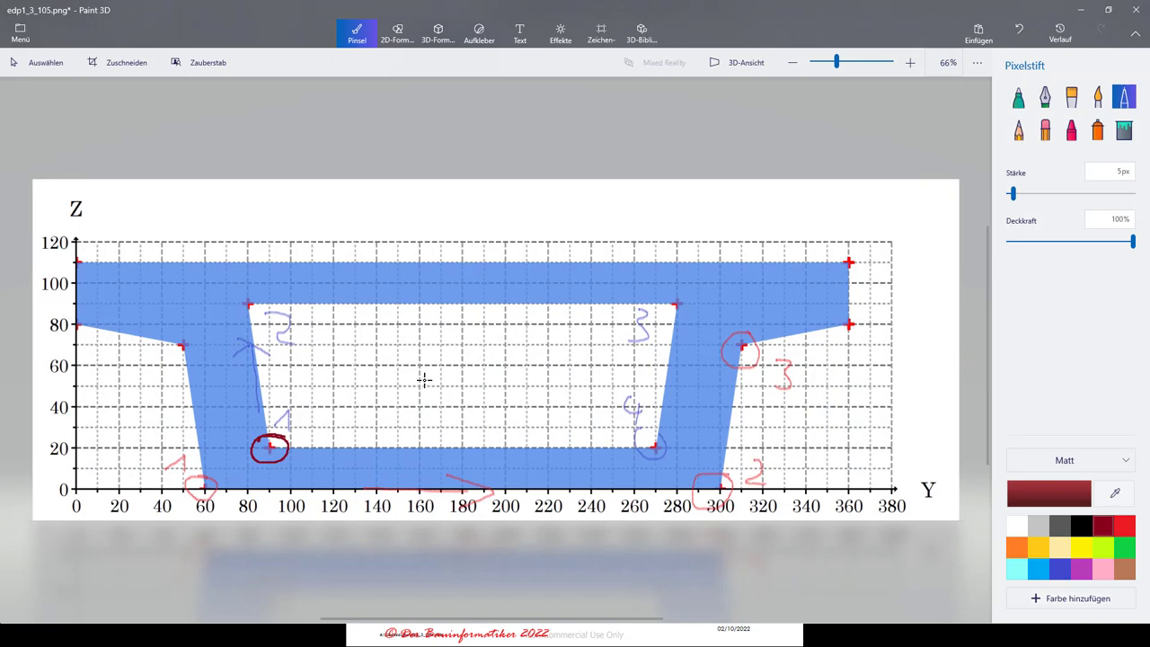
{"action": "left_click", "coordinate": [1083, 10]}
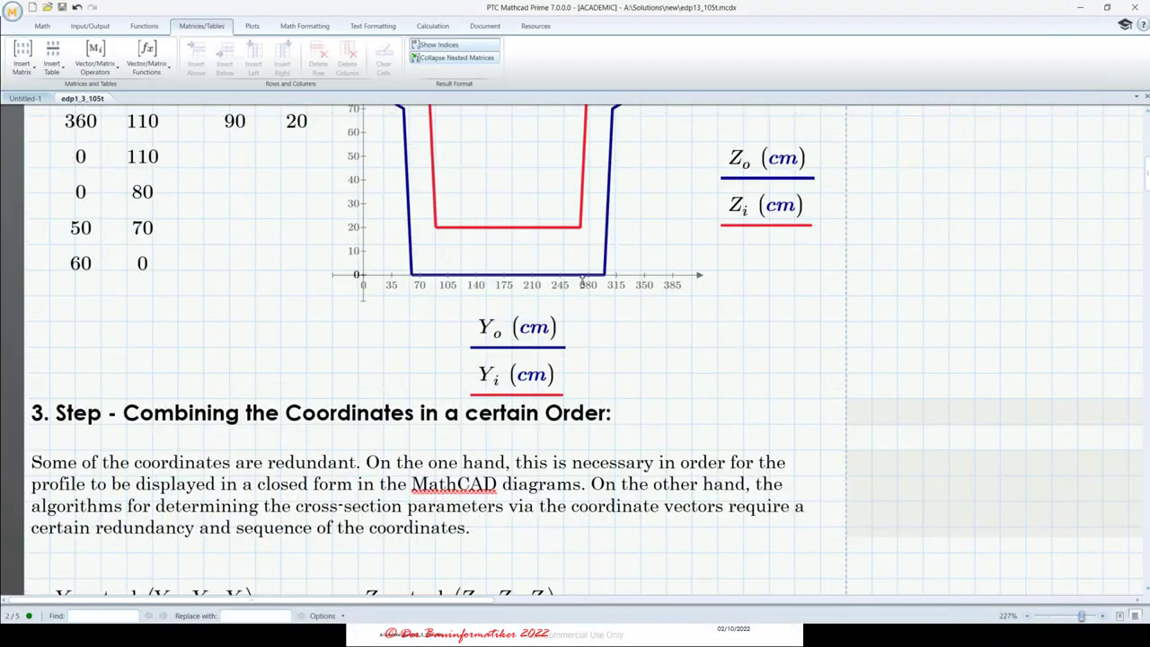
{"action": "scroll", "coordinate": [583, 282], "scroll_direction": "up", "scroll_amount": 3}
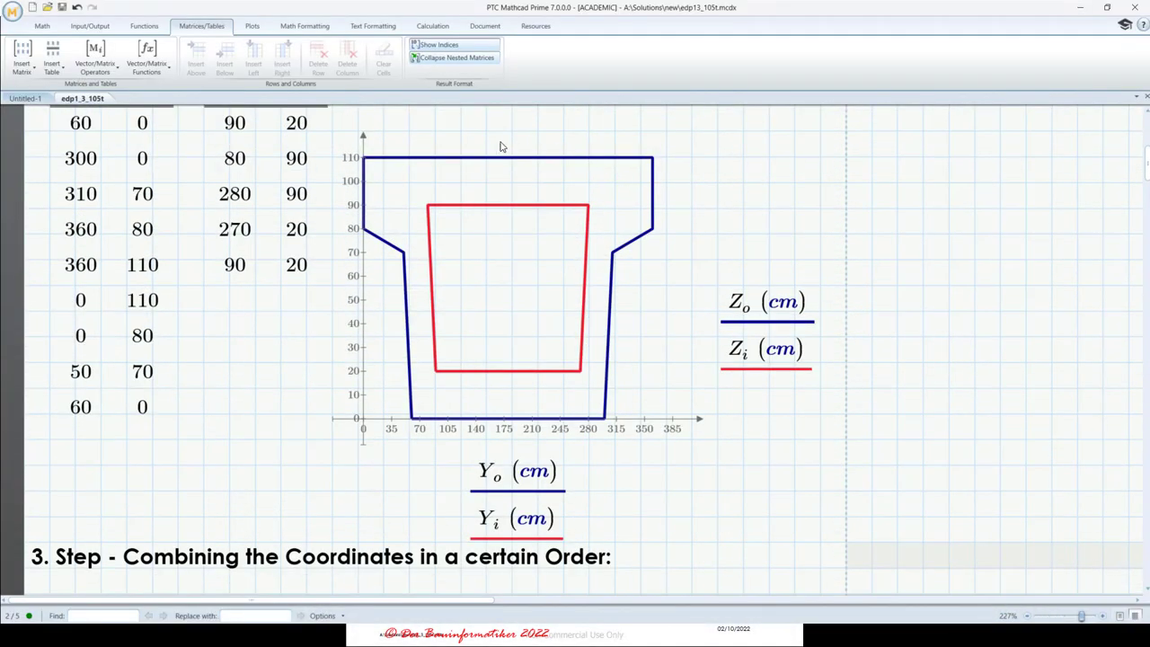
{"action": "left_click", "coordinate": [253, 26]}
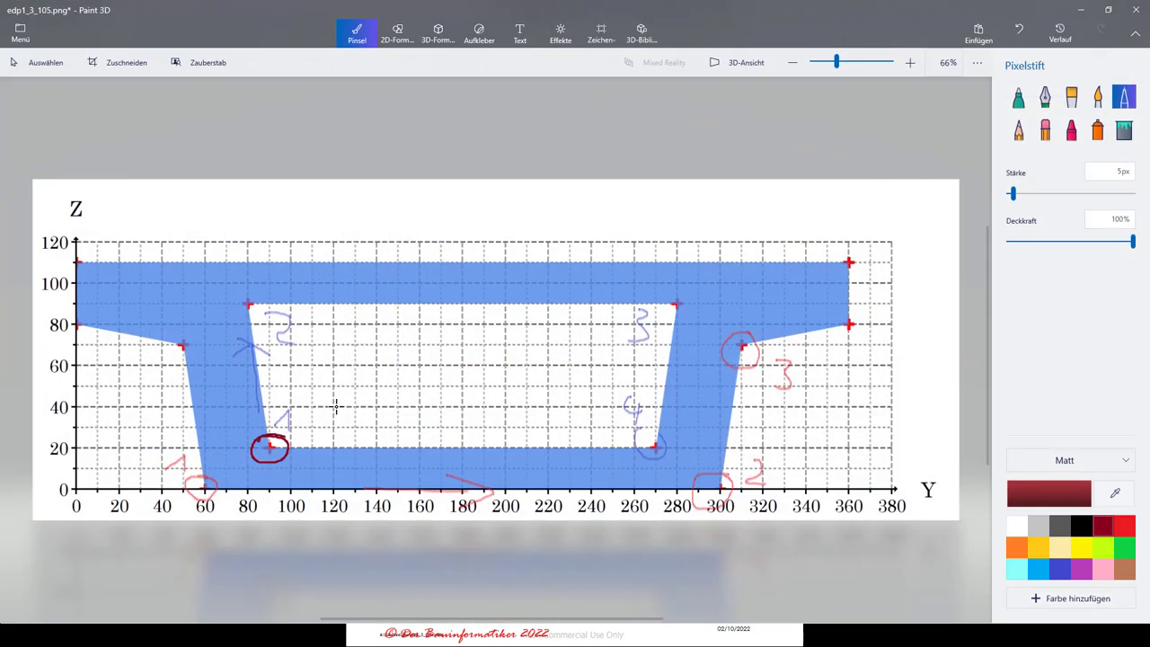
{"action": "left_click", "coordinate": [1084, 13]}
{"action": "scroll", "coordinate": [301, 318], "scroll_direction": "down", "scroll_amount": 10}
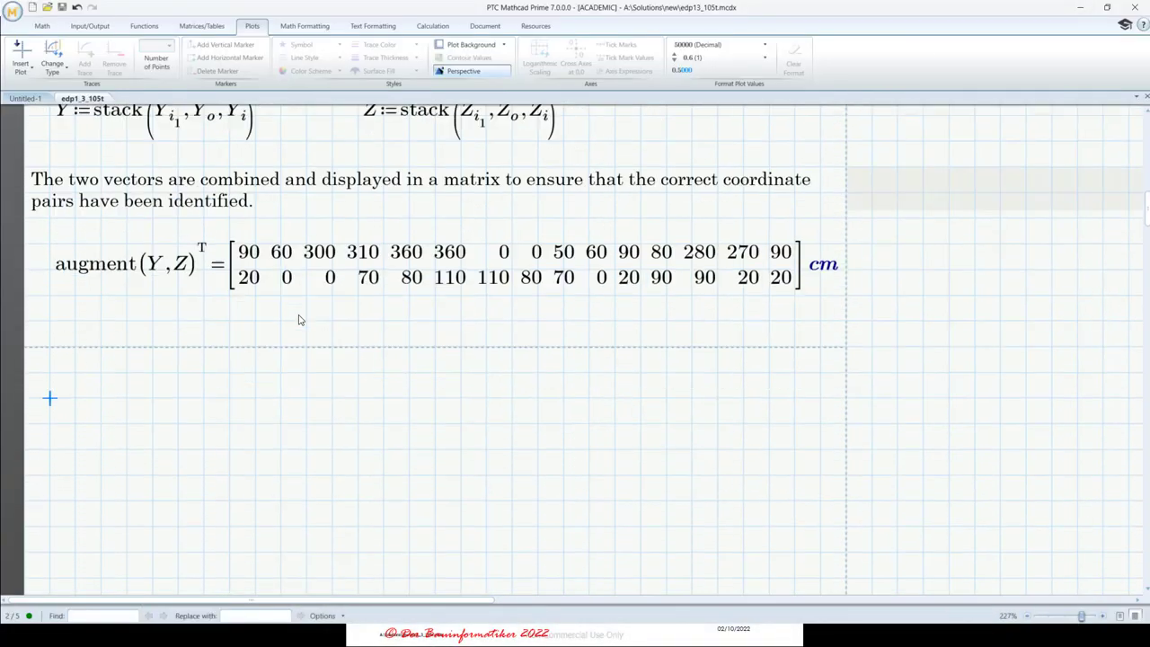
{"action": "scroll", "coordinate": [300, 319], "scroll_direction": "up", "scroll_amount": 5}
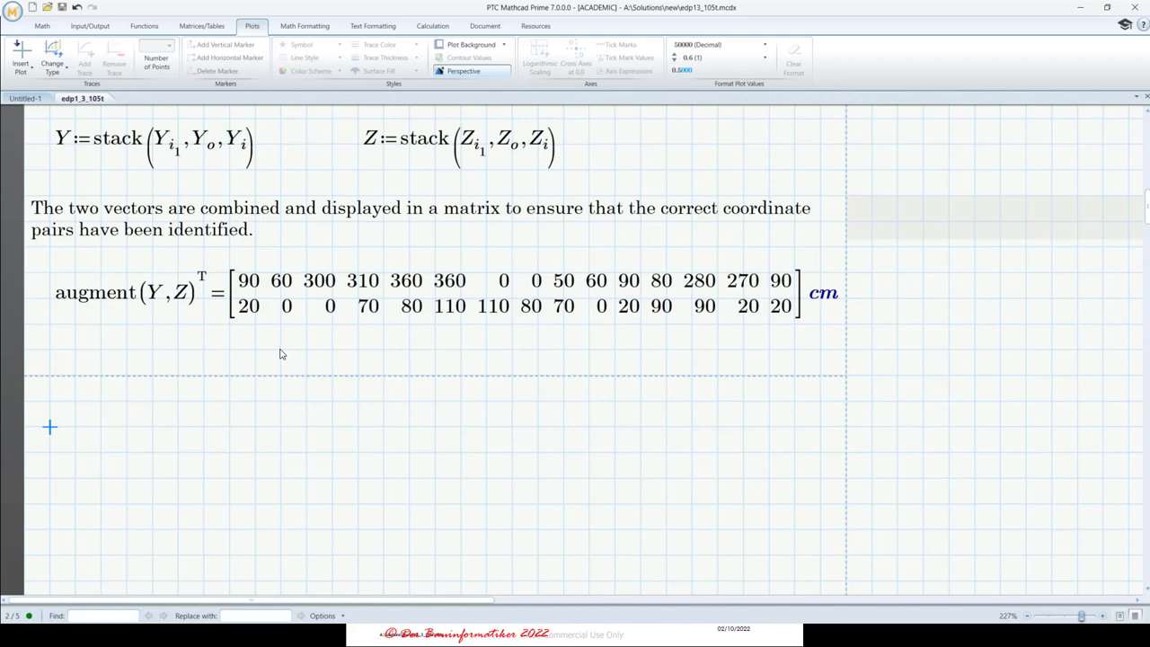
- Remove the blank page between the combined matrix and the Step 4 visualisation heading
{"action": "scroll", "coordinate": [223, 380], "scroll_direction": "down", "scroll_amount": 15}
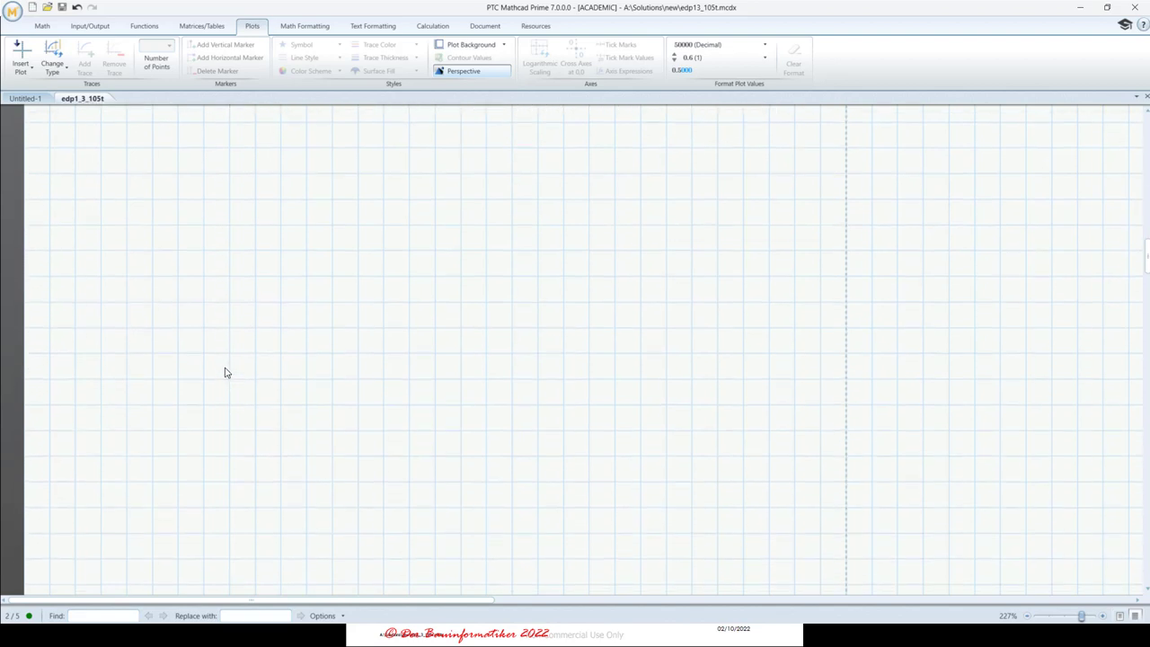
{"action": "scroll", "coordinate": [224, 354], "scroll_direction": "up", "scroll_amount": 5}
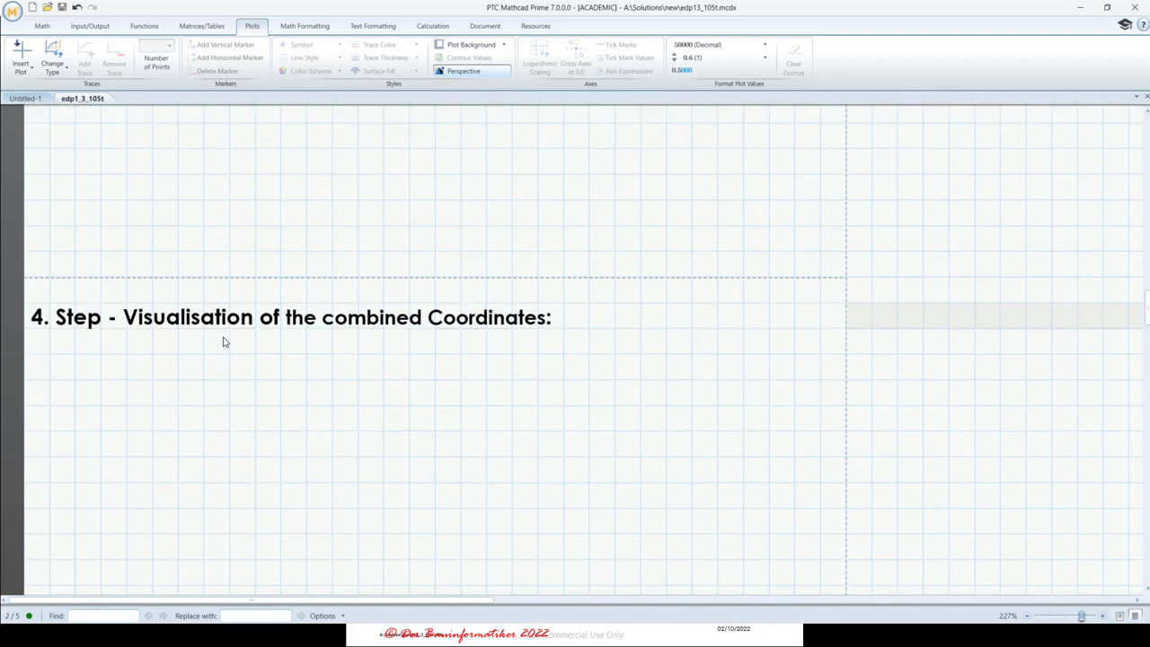
{"action": "left_click", "coordinate": [225, 278]}
{"action": "scroll", "coordinate": [257, 269], "scroll_direction": "down", "scroll_amount": 4}
{"action": "scroll", "coordinate": [256, 204], "scroll_direction": "up", "scroll_amount": 10}
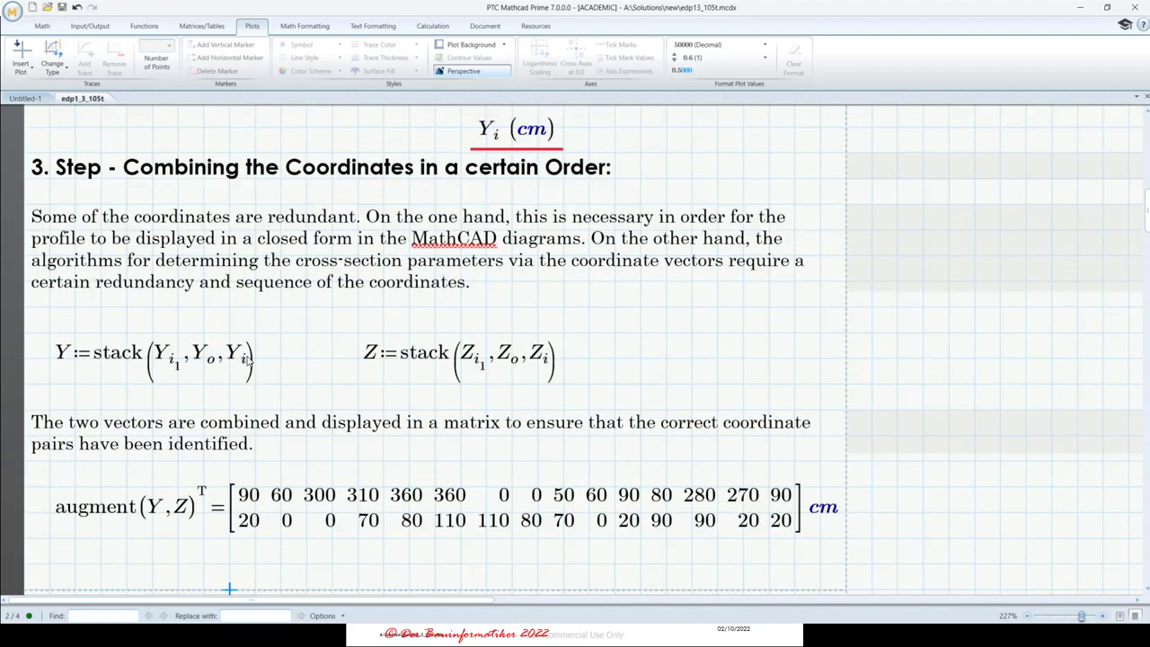
{"action": "scroll", "coordinate": [248, 359], "scroll_direction": "down", "scroll_amount": 5}
- Insert a Chart Component directly below the Step 4 heading on visualising the combined coordinates
{"action": "left_click", "coordinate": [75, 486]}
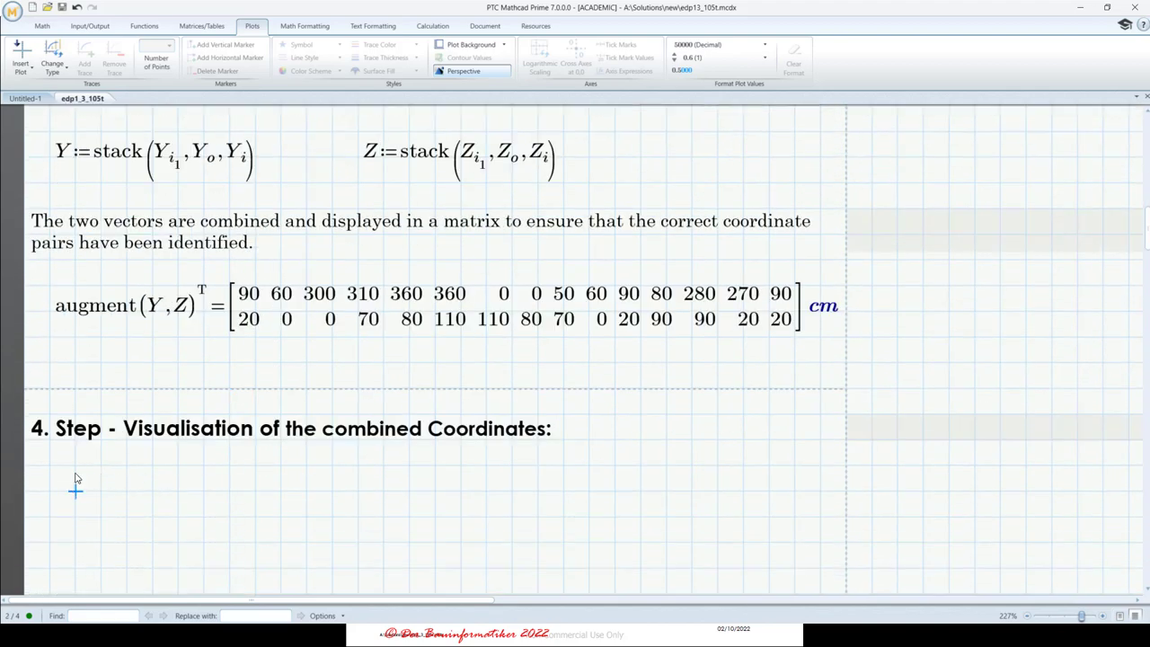
{"action": "left_click", "coordinate": [48, 467]}
{"action": "left_click", "coordinate": [41, 26]}
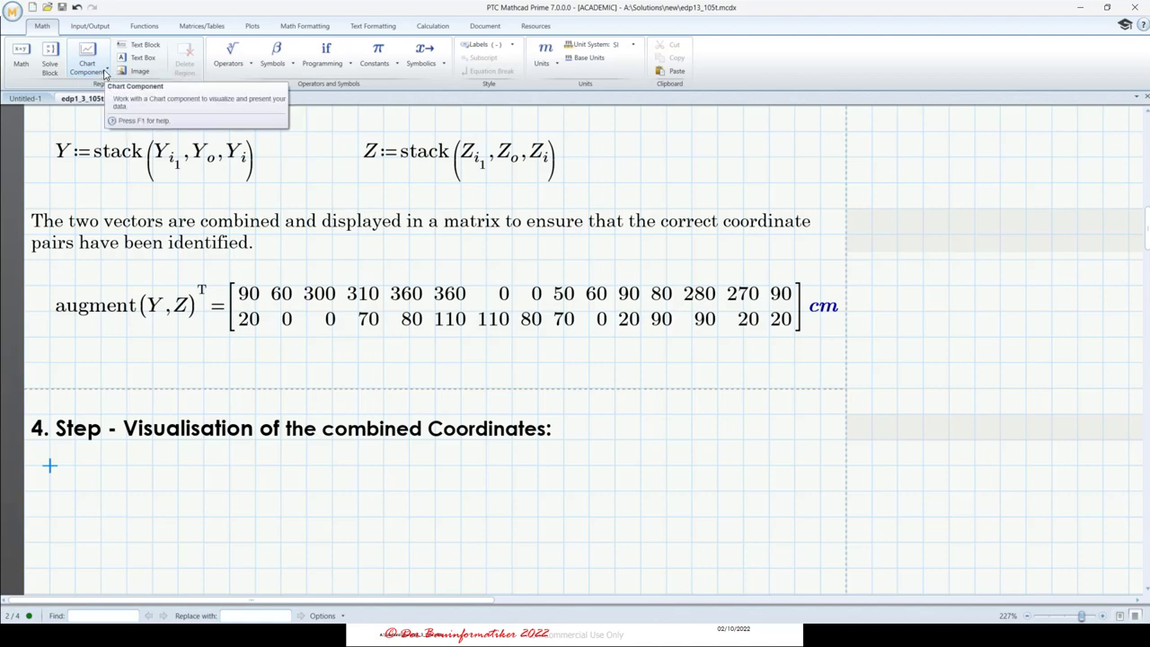
{"action": "scroll", "coordinate": [459, 233], "scroll_direction": "up", "scroll_amount": 5}
{"action": "scroll", "coordinate": [423, 266], "scroll_direction": "down", "scroll_amount": 3}
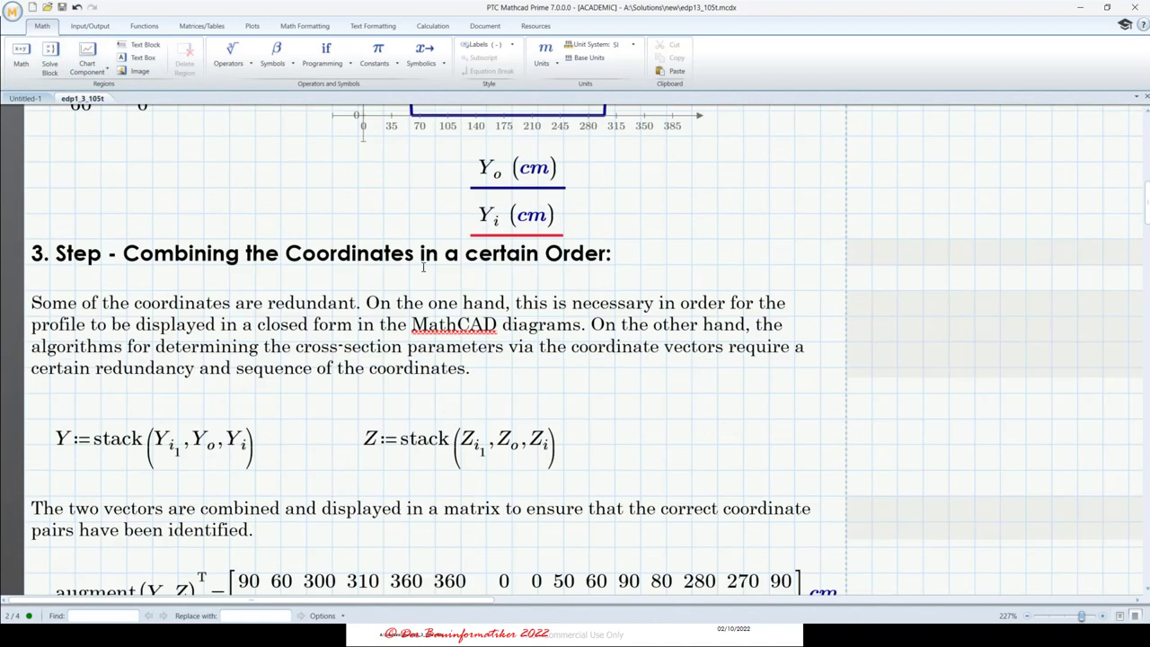
{"action": "scroll", "coordinate": [422, 267], "scroll_direction": "down", "scroll_amount": 5}
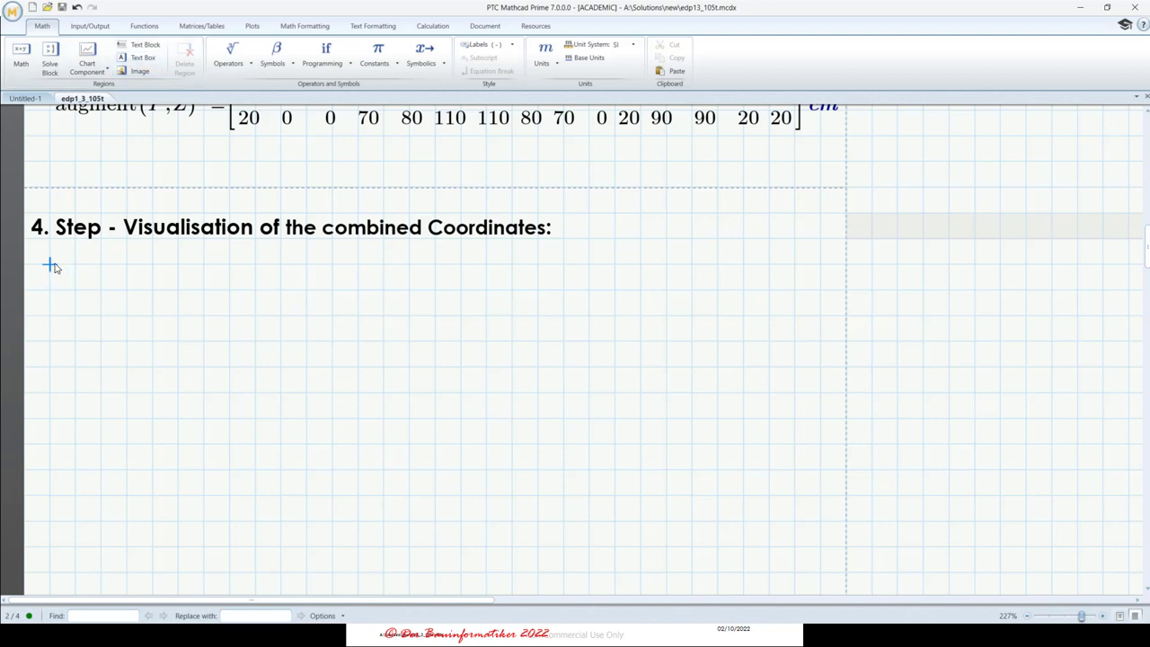
{"action": "left_click", "coordinate": [88, 67]}
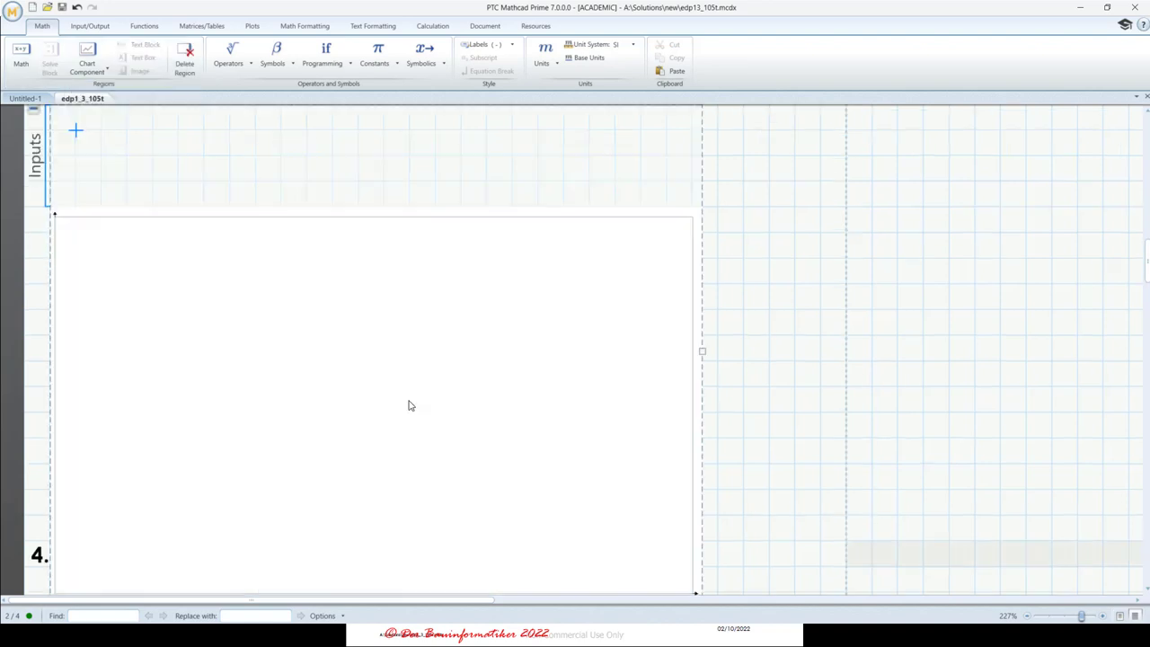
- Add an X-axis expression in the inputs area of the new chart component
{"action": "scroll", "coordinate": [720, 336], "scroll_direction": "up", "scroll_amount": 2}
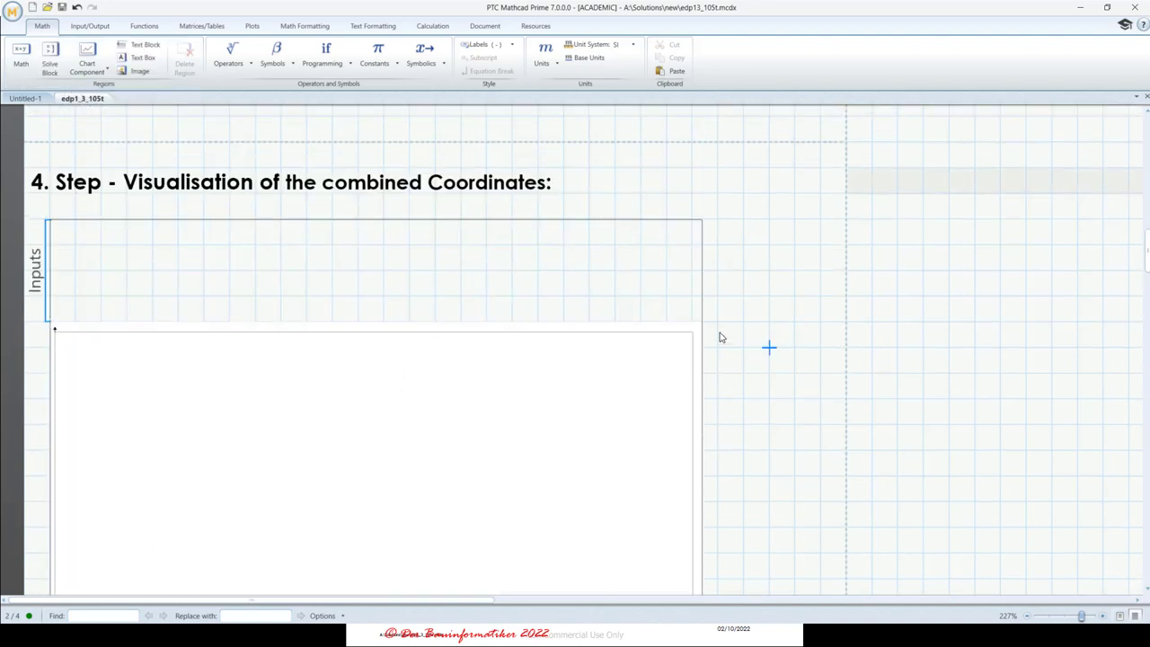
{"action": "scroll", "coordinate": [720, 337], "scroll_direction": "down", "scroll_amount": 5}
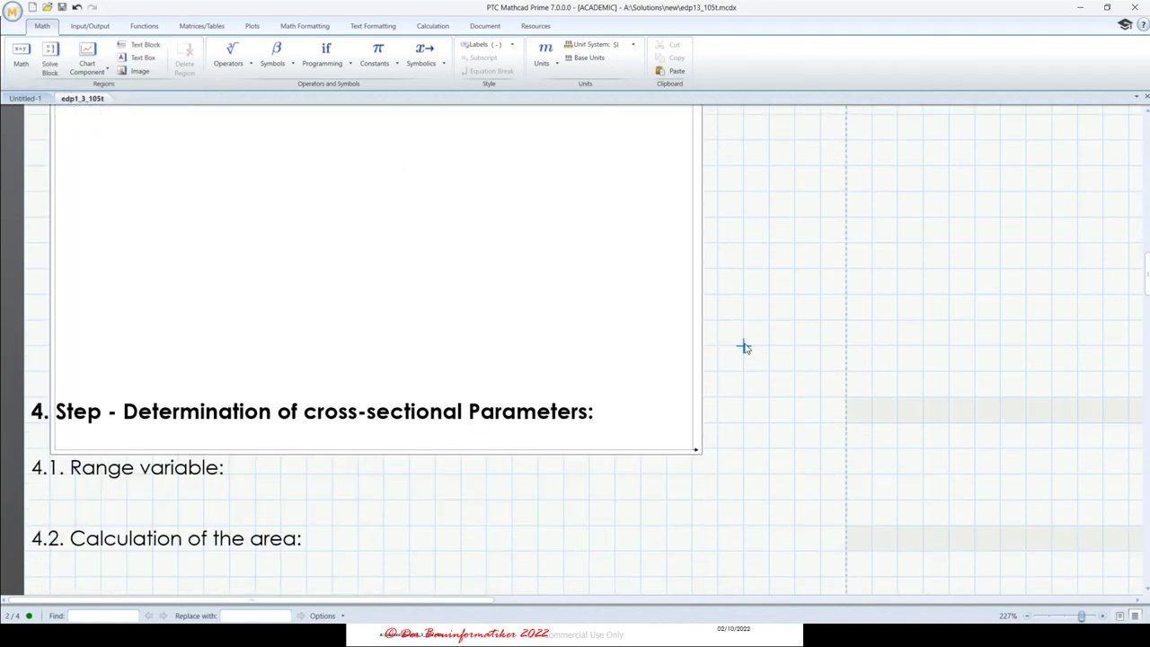
{"action": "scroll", "coordinate": [739, 351], "scroll_direction": "up", "scroll_amount": 5}
{"action": "scroll", "coordinate": [738, 349], "scroll_direction": "up", "scroll_amount": 4}
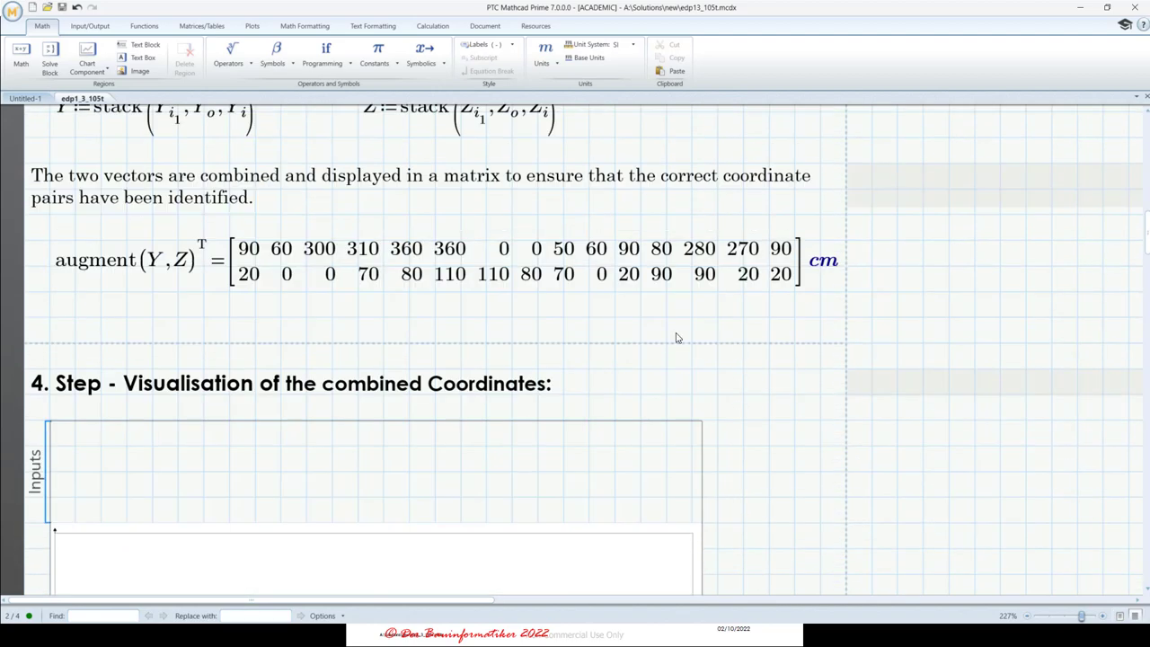
{"action": "scroll", "coordinate": [674, 334], "scroll_direction": "down", "scroll_amount": 5}
{"action": "left_click", "coordinate": [86, 329]}
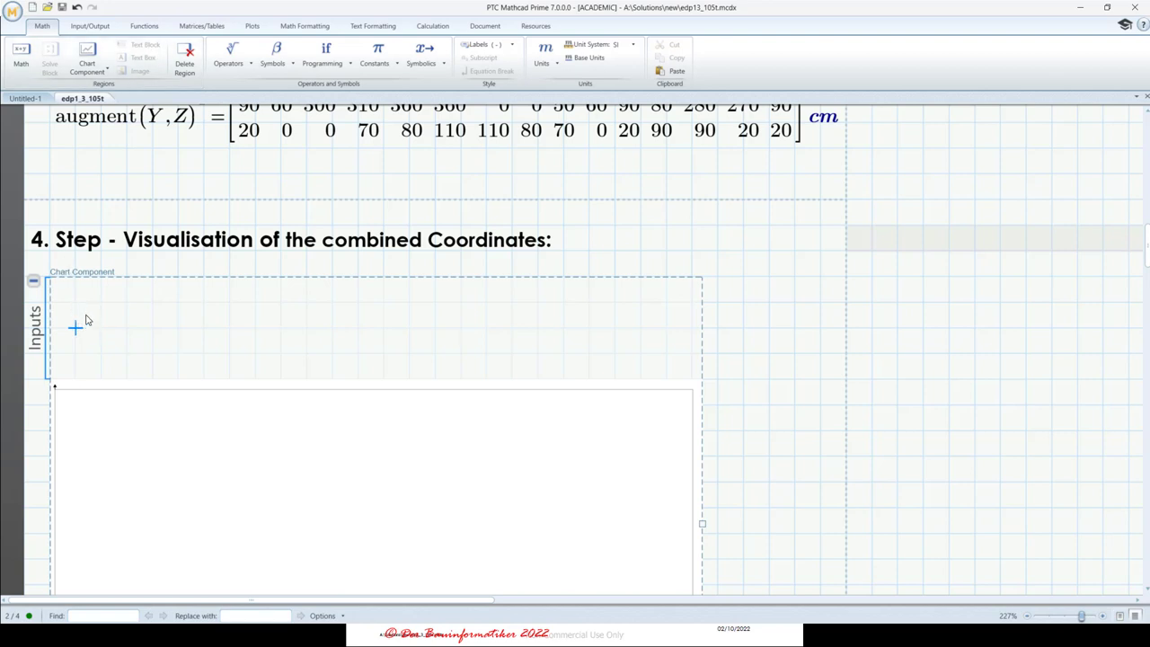
{"action": "left_click", "coordinate": [108, 70]}
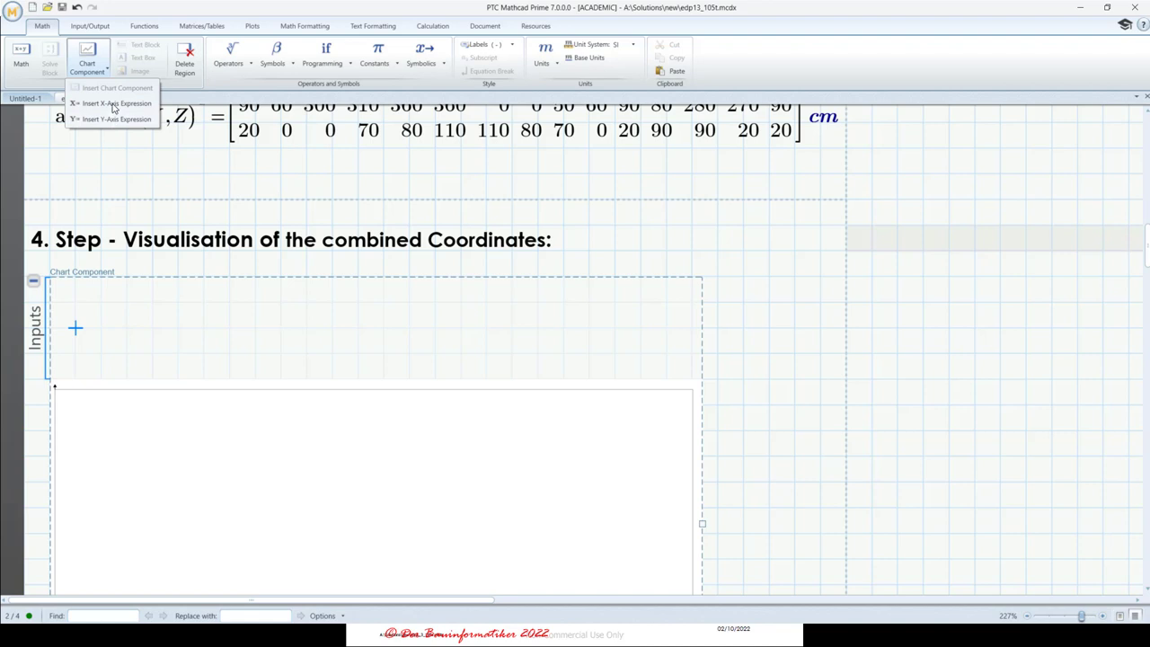
{"action": "left_click", "coordinate": [87, 104]}
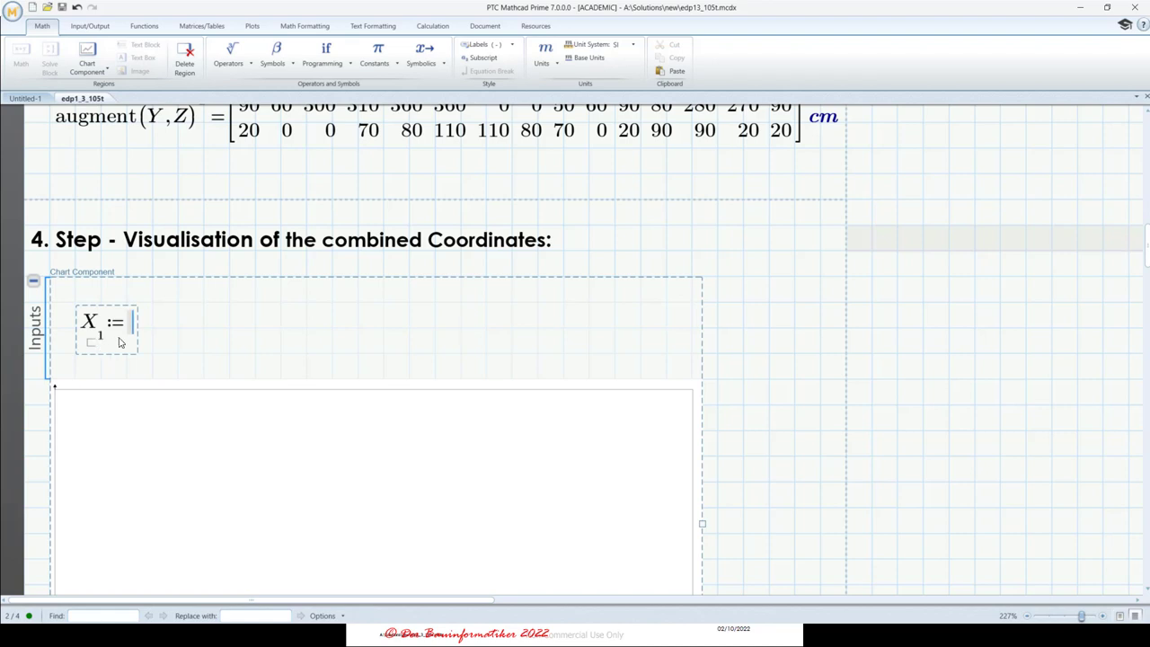
- Try a second X-axis expression beside the first in the chart inputs and delete it again
{"action": "left_click", "coordinate": [229, 328]}
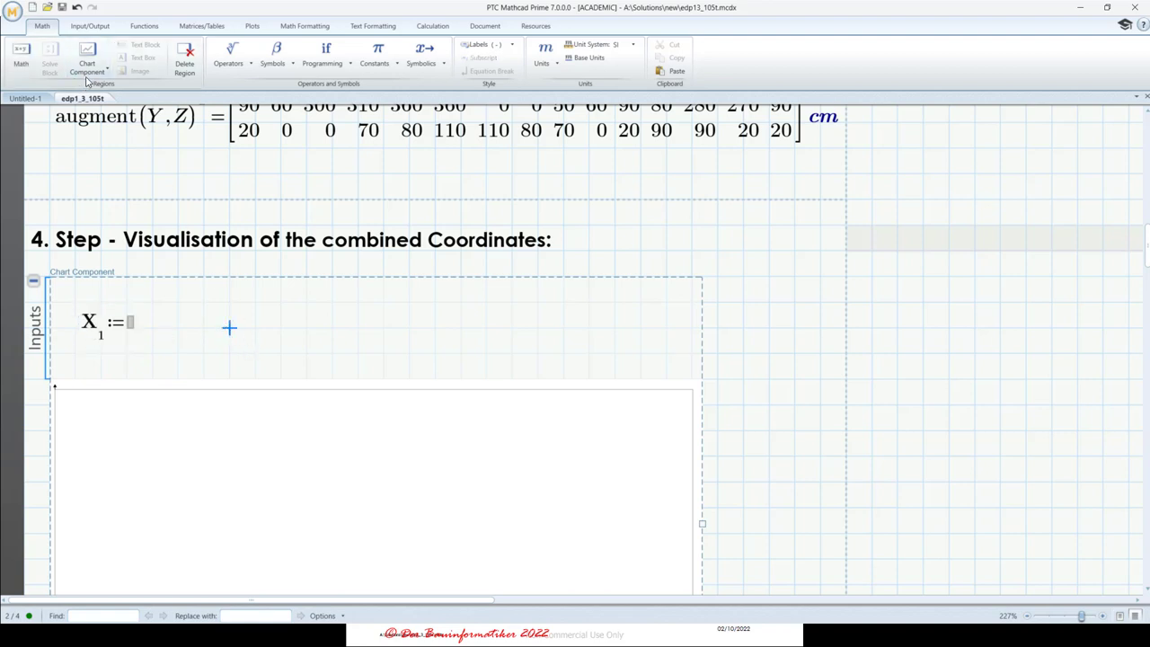
{"action": "type", "text": "X.2:"}
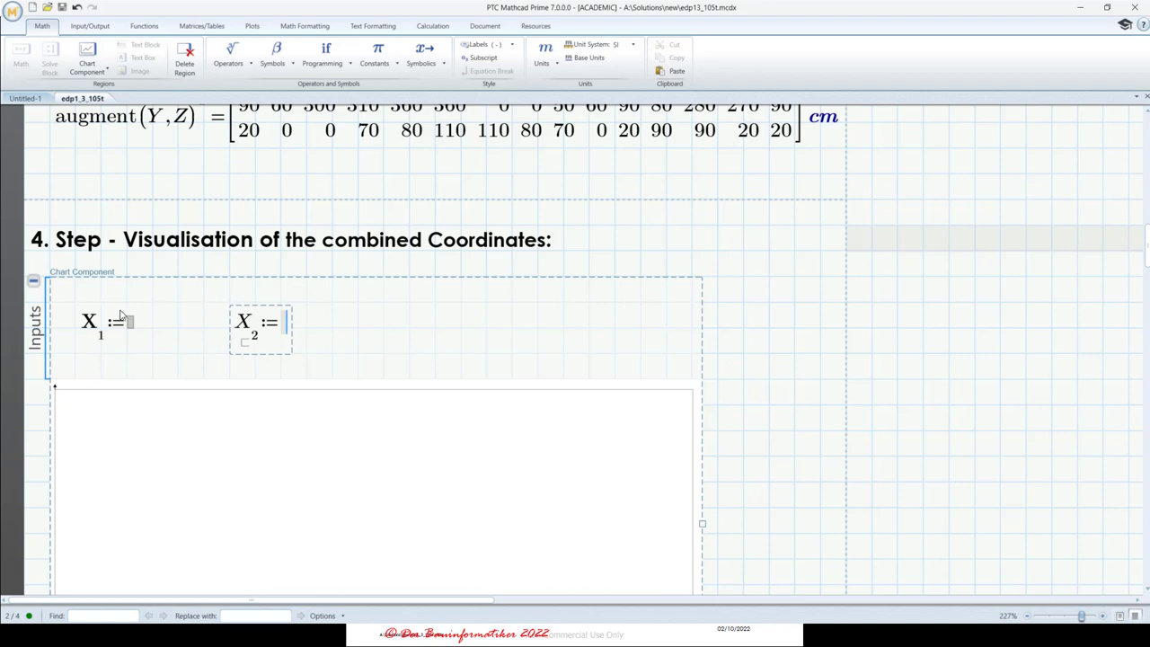
{"action": "left_click", "coordinate": [357, 353]}
{"action": "left_click", "coordinate": [227, 314]}
{"action": "scroll", "coordinate": [264, 333], "scroll_direction": "down", "scroll_amount": 3}
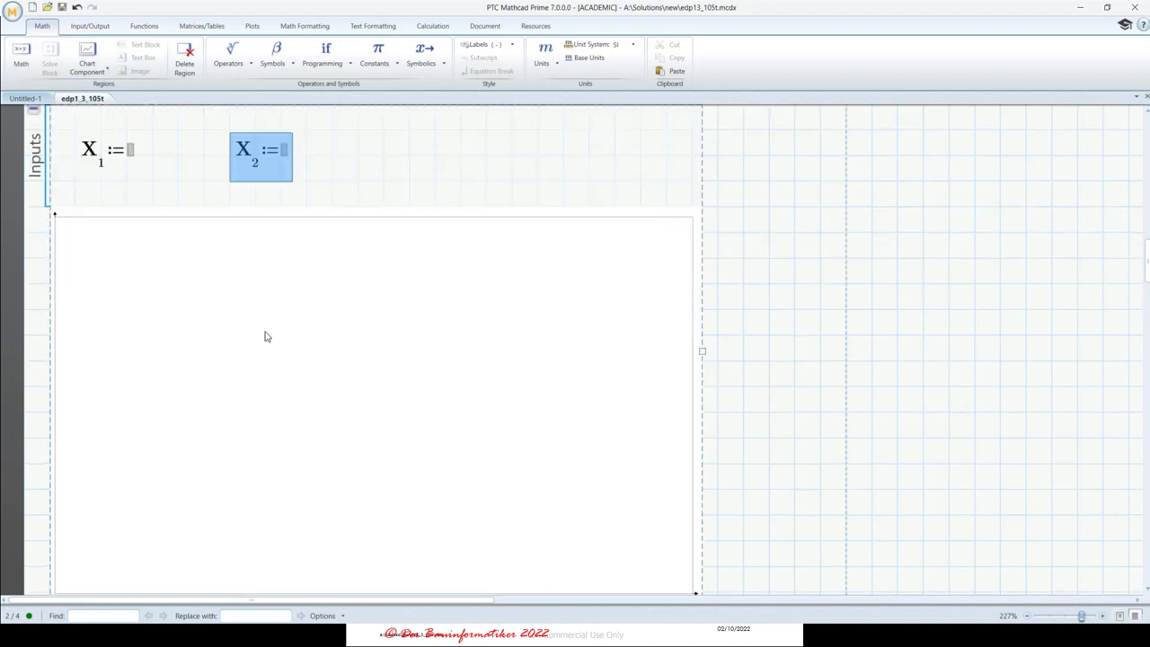
{"action": "key", "text": "Delete"}
- Assign the coordinate vector Y to the X-axis expression in the chart component's inputs
{"action": "scroll", "coordinate": [221, 200], "scroll_direction": "up", "scroll_amount": 2}
{"action": "scroll", "coordinate": [171, 183], "scroll_direction": "up", "scroll_amount": 2}
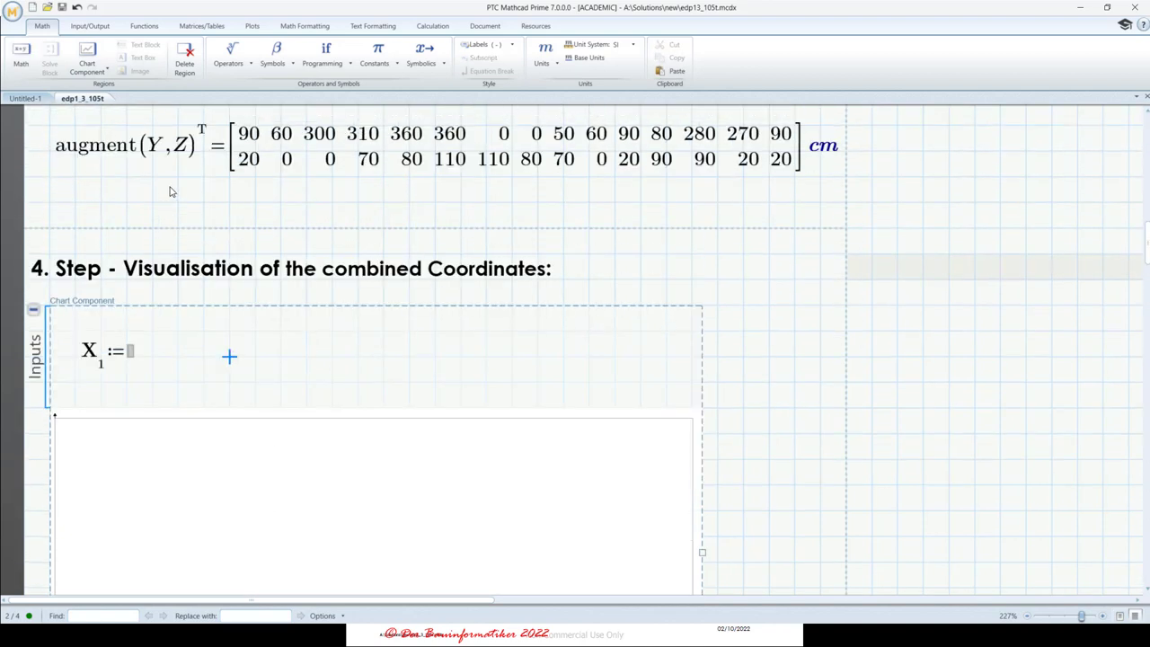
{"action": "left_click", "coordinate": [129, 353]}
{"action": "scroll", "coordinate": [254, 317], "scroll_direction": "up", "scroll_amount": 2}
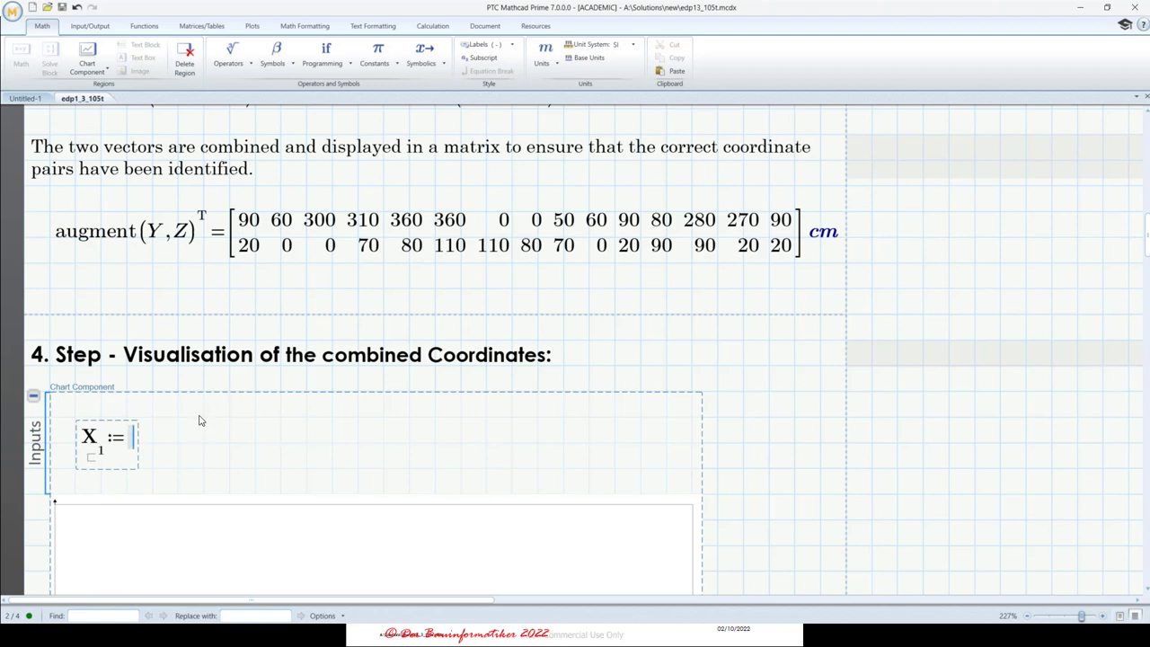
{"action": "scroll", "coordinate": [162, 453], "scroll_direction": "down", "scroll_amount": 3}
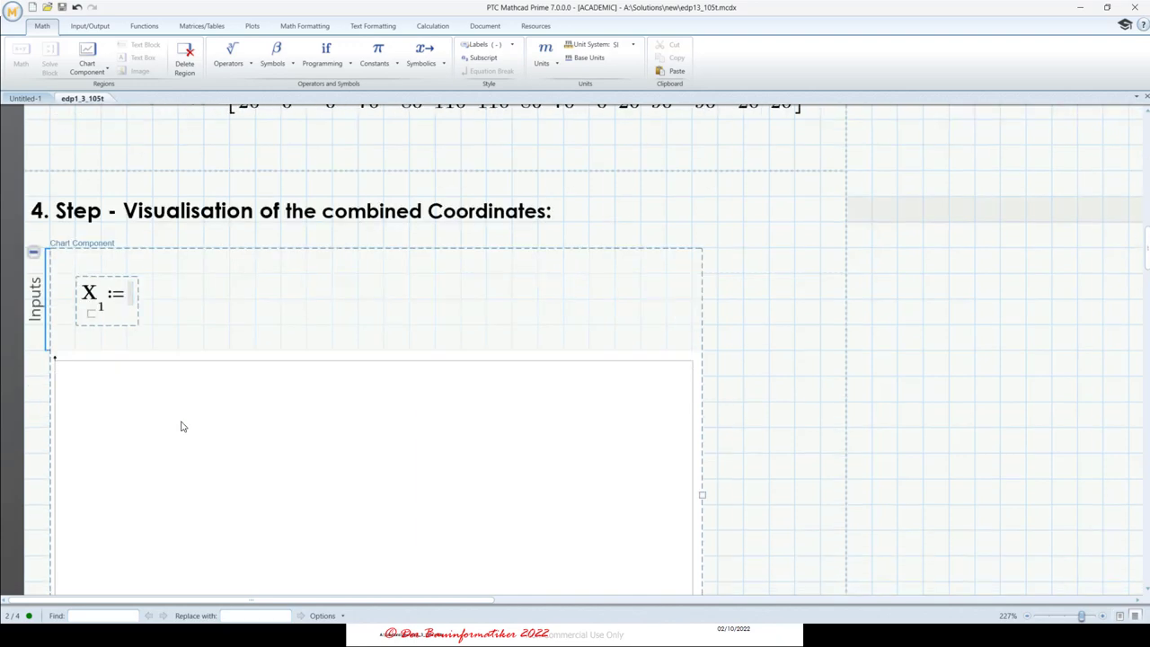
{"action": "scroll", "coordinate": [192, 351], "scroll_direction": "up", "scroll_amount": 2}
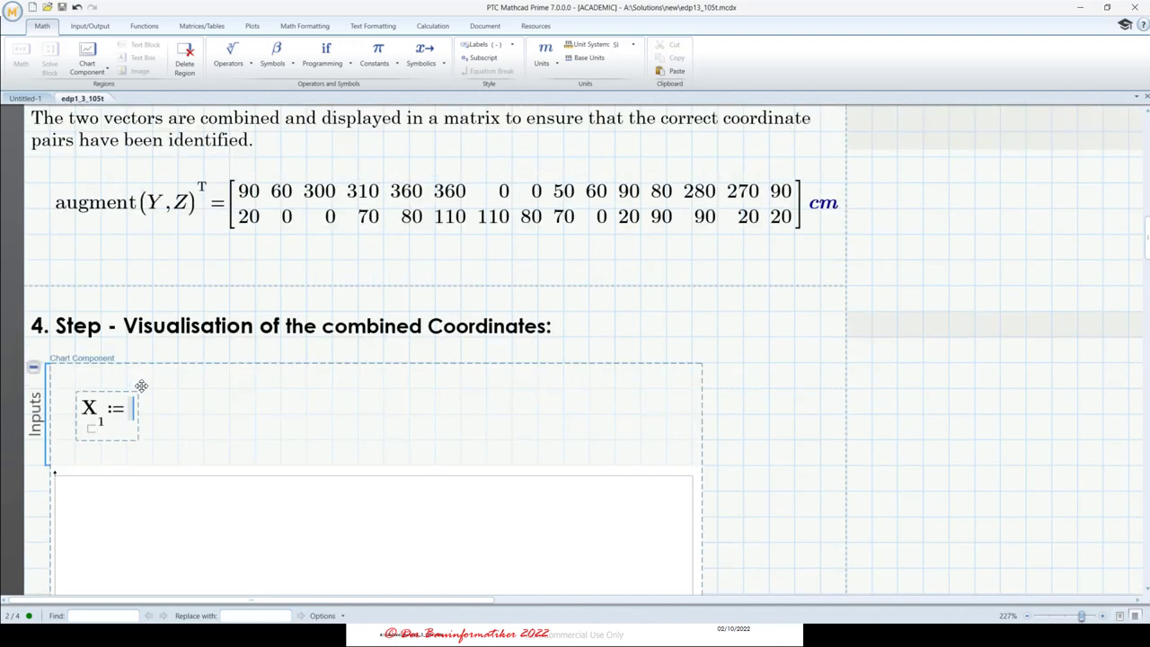
{"action": "type", "text": "Y"}
{"action": "left_click", "coordinate": [203, 415]}
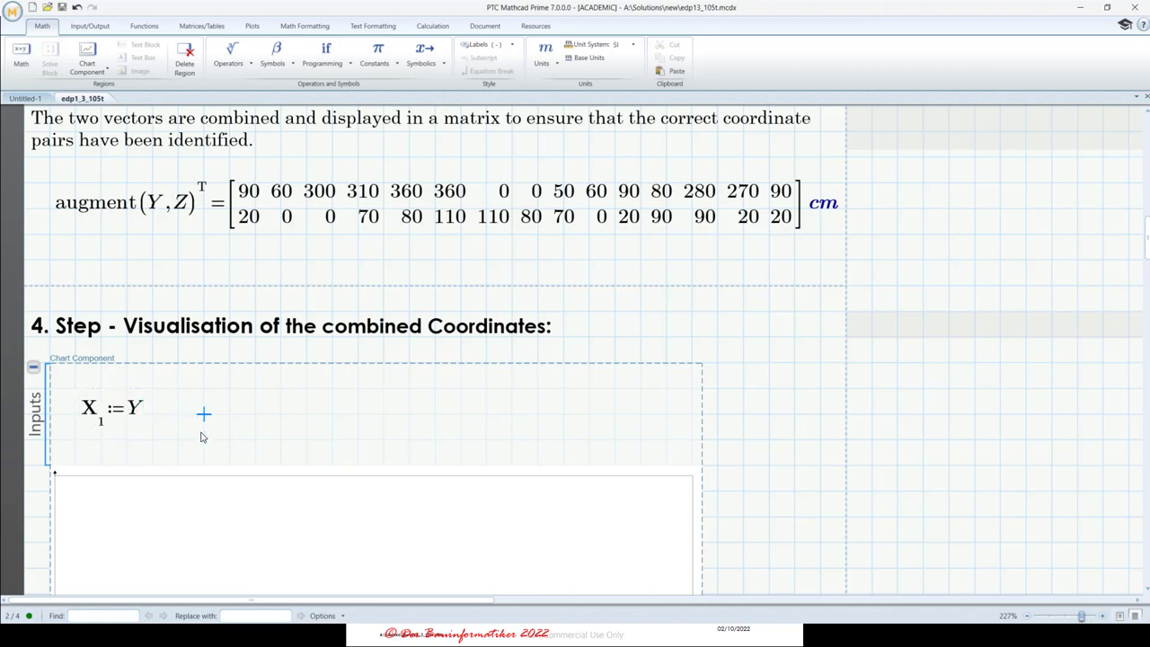
- Insert a Y-axis expression beside the X-axis one, assign the vector Z to it and plot the chart
{"action": "left_click", "coordinate": [99, 70]}
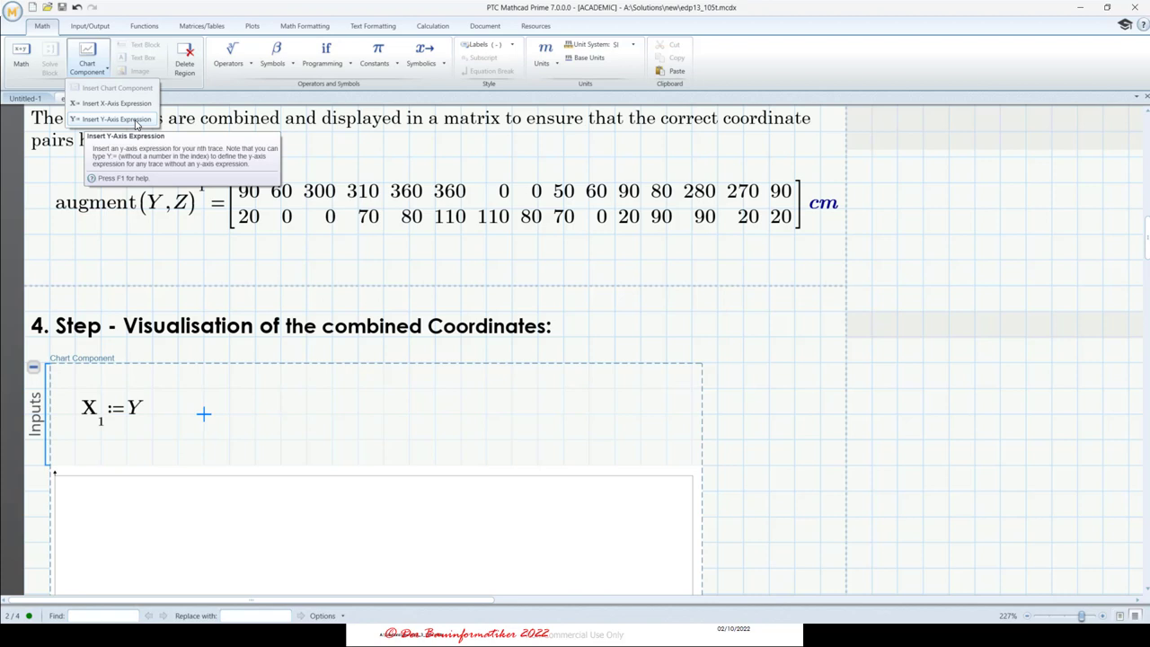
{"action": "left_click", "coordinate": [137, 125]}
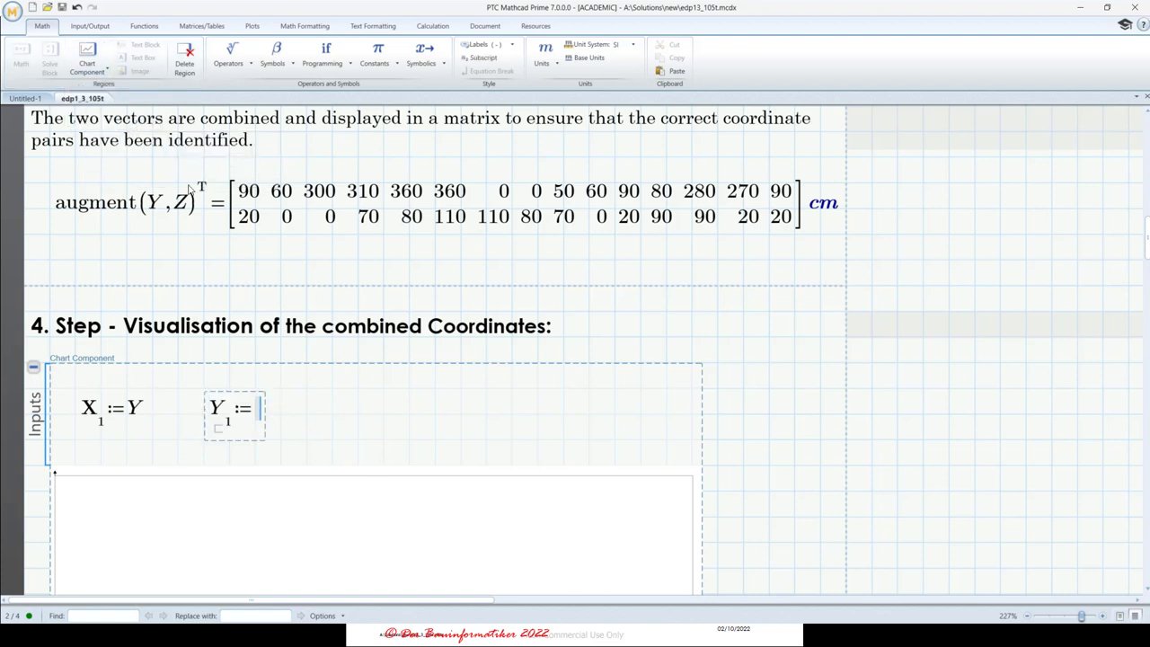
{"action": "type", "text": "Z"}
{"action": "scroll", "coordinate": [553, 387], "scroll_direction": "down", "scroll_amount": 3}
{"action": "scroll", "coordinate": [553, 387], "scroll_direction": "down", "scroll_amount": 2}
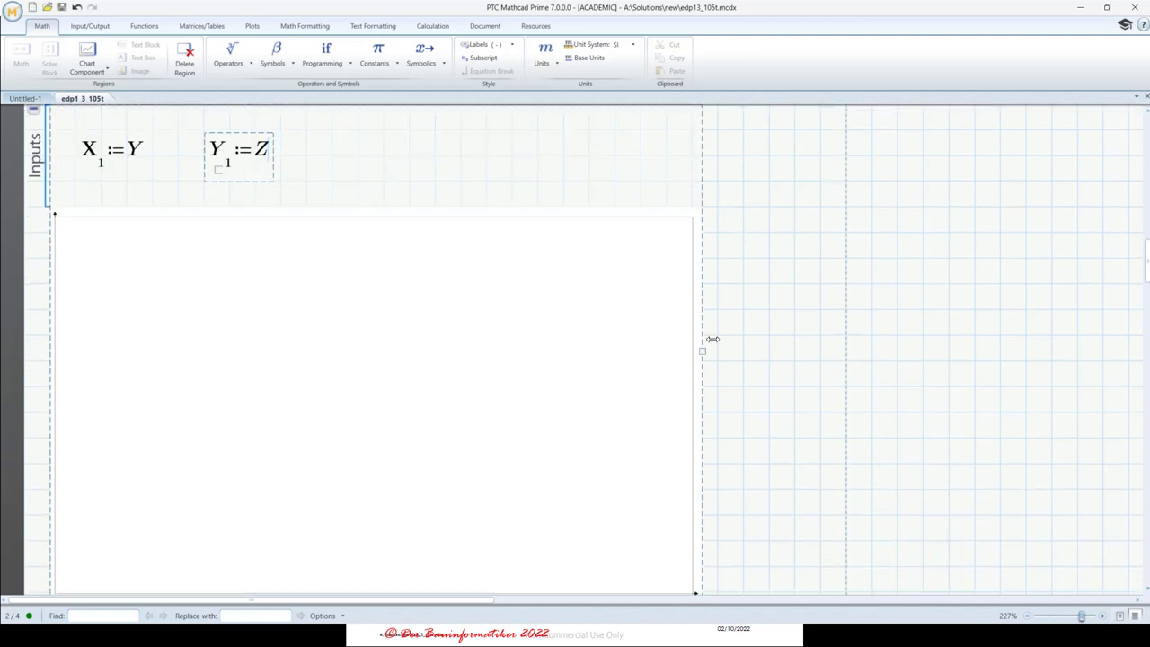
{"action": "left_click", "coordinate": [743, 310]}
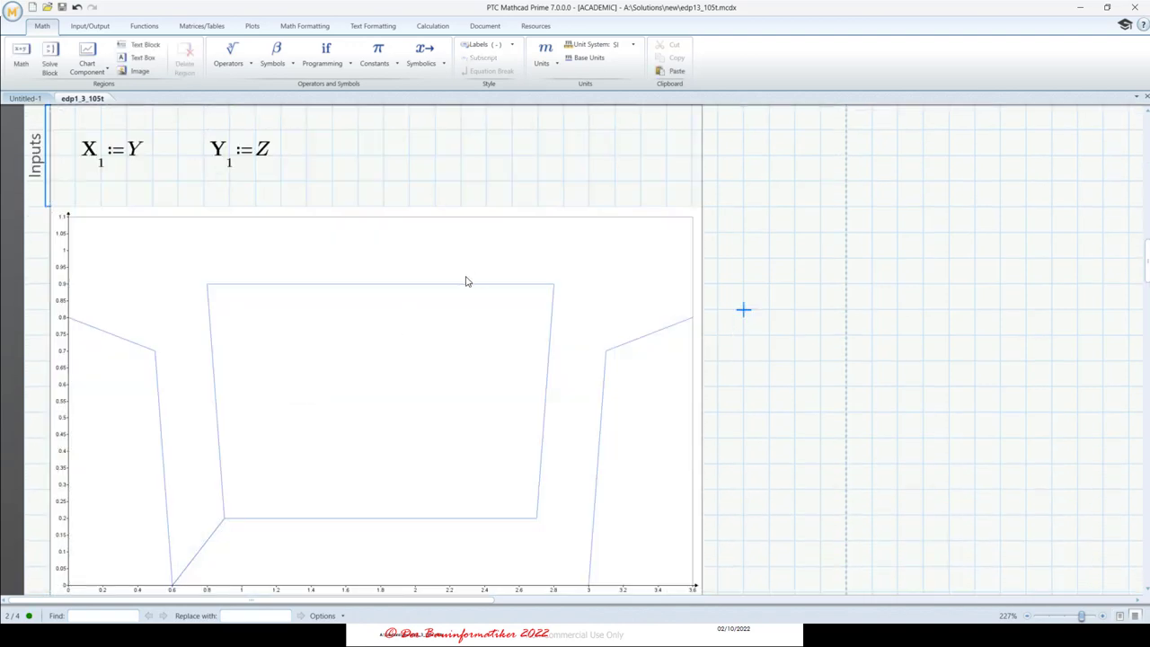
- Divide the vector Y in the chart's X-axis expression by the unit cm
{"action": "scroll", "coordinate": [405, 343], "scroll_direction": "down", "scroll_amount": 3}
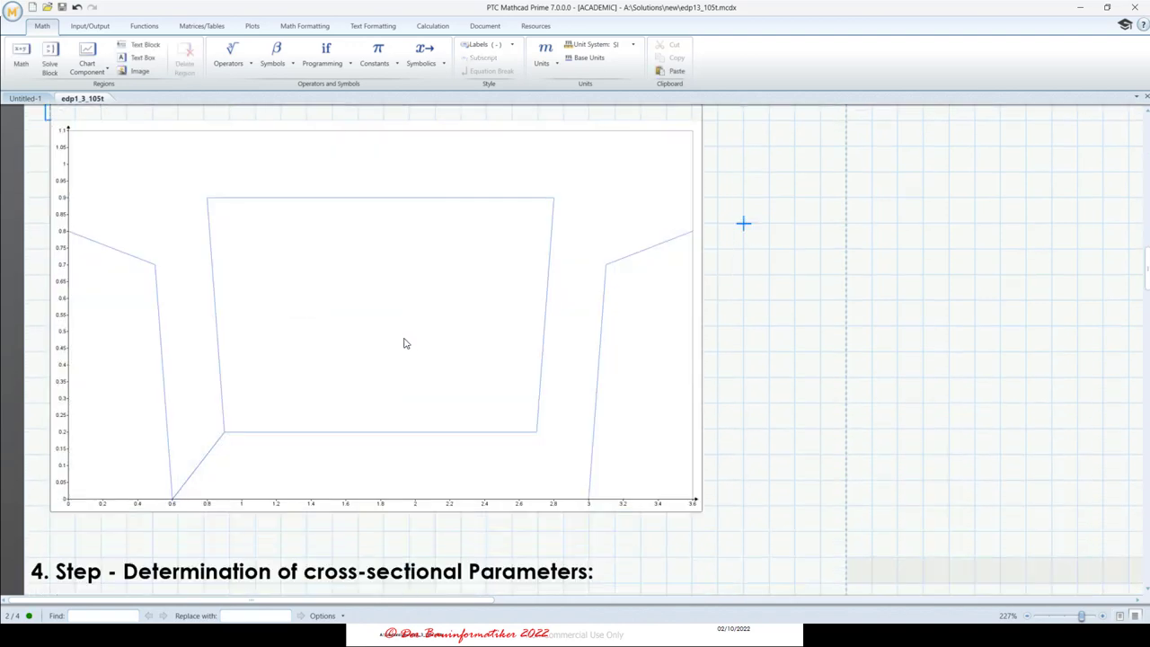
{"action": "scroll", "coordinate": [404, 343], "scroll_direction": "up", "scroll_amount": 3}
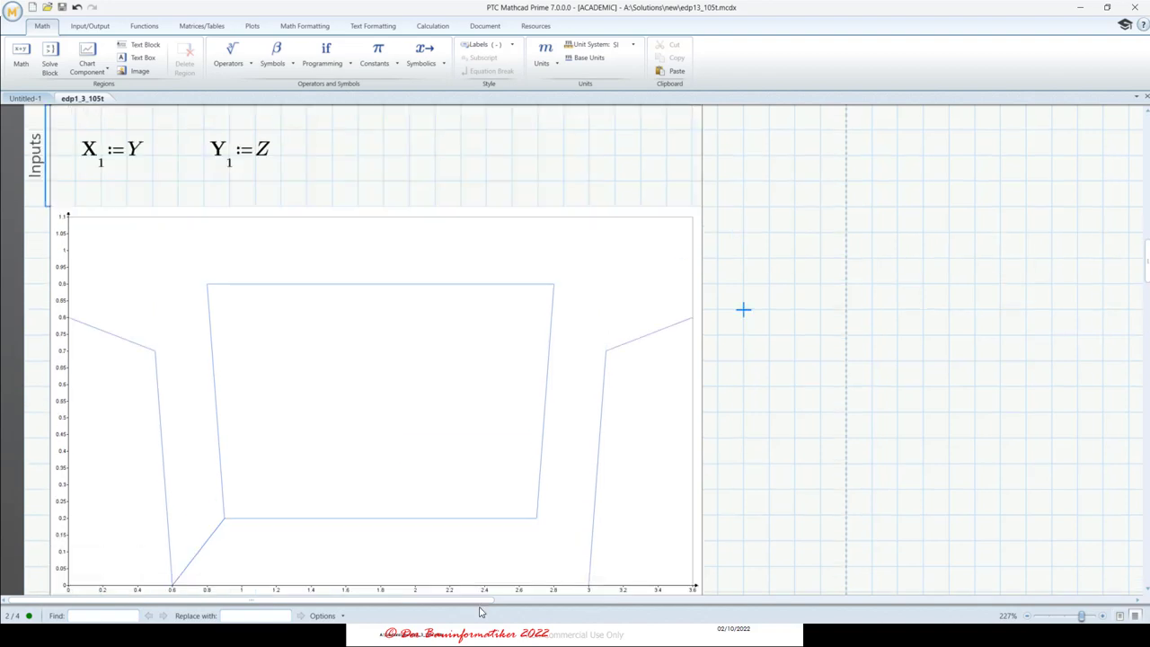
{"action": "scroll", "coordinate": [424, 531], "scroll_direction": "down", "scroll_amount": 1}
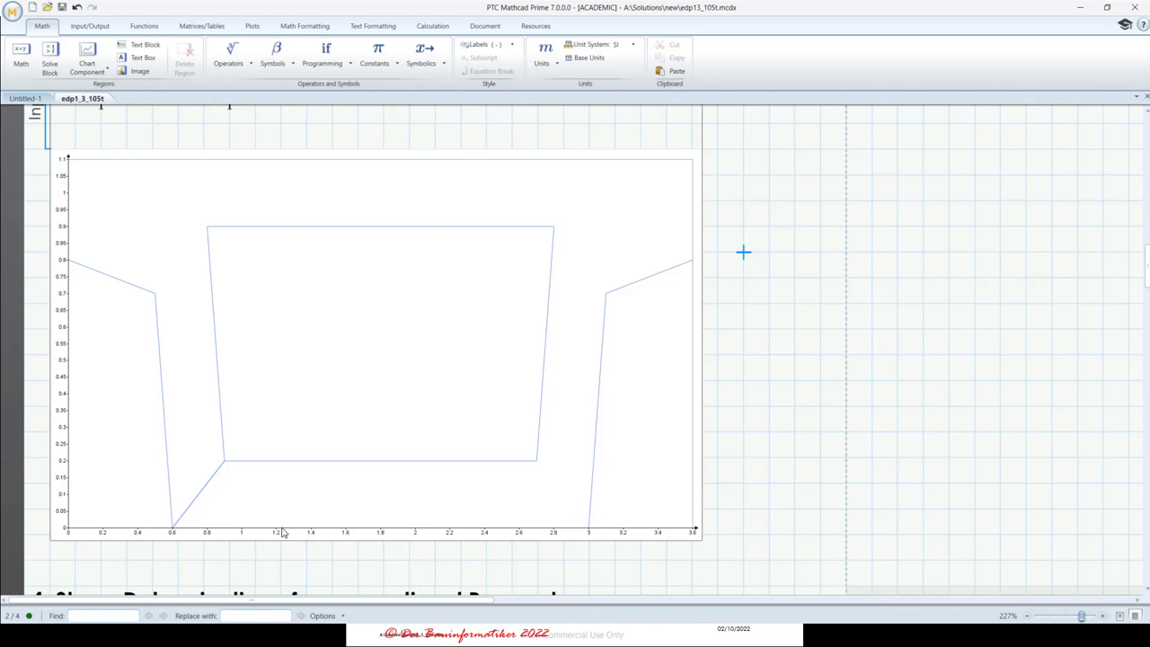
{"action": "scroll", "coordinate": [281, 532], "scroll_direction": "up", "scroll_amount": 2}
{"action": "scroll", "coordinate": [282, 531], "scroll_direction": "down", "scroll_amount": 3}
{"action": "scroll", "coordinate": [244, 531], "scroll_direction": "up", "scroll_amount": 3}
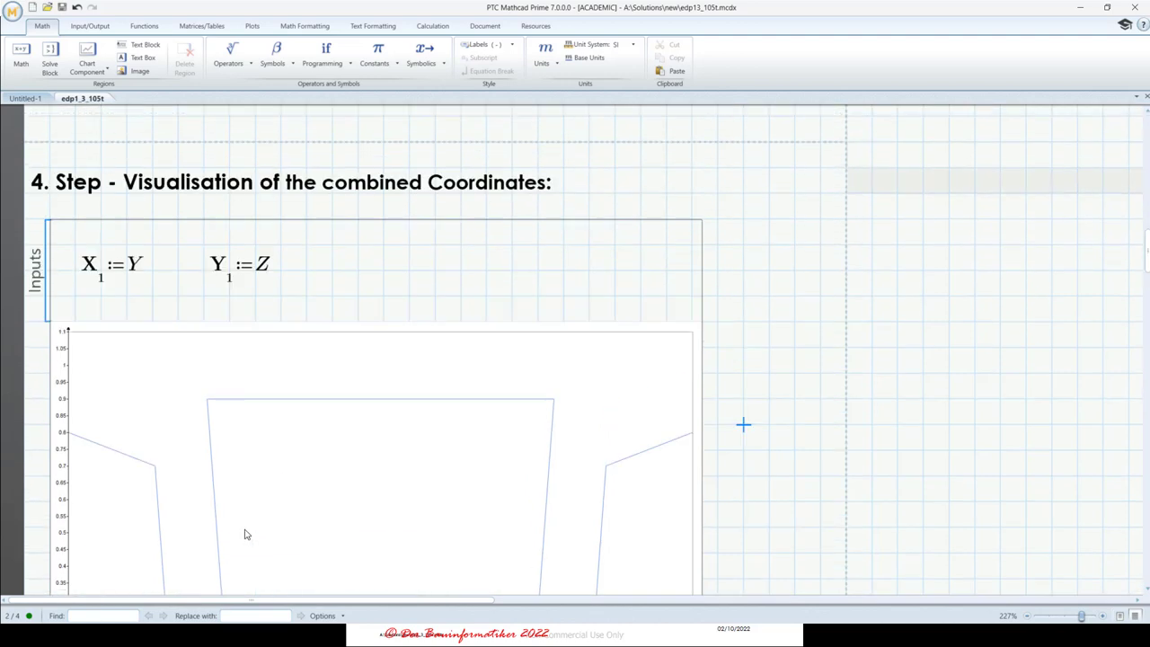
{"action": "scroll", "coordinate": [247, 535], "scroll_direction": "up", "scroll_amount": 1}
{"action": "left_click", "coordinate": [142, 298]}
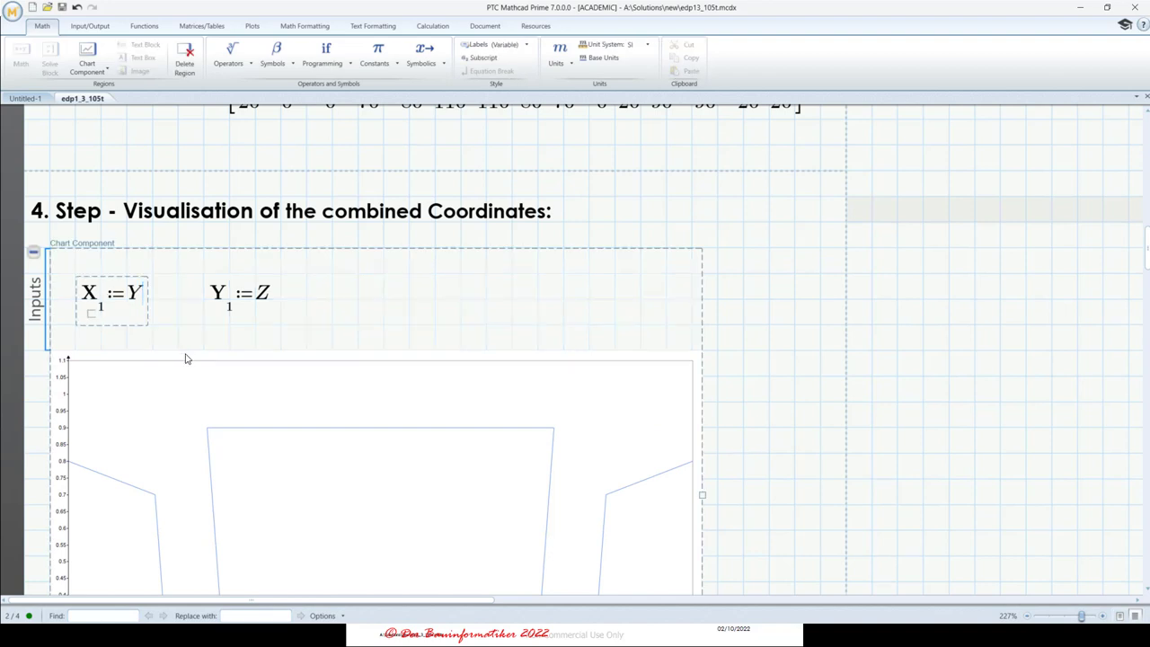
{"action": "type", "text": "/"}
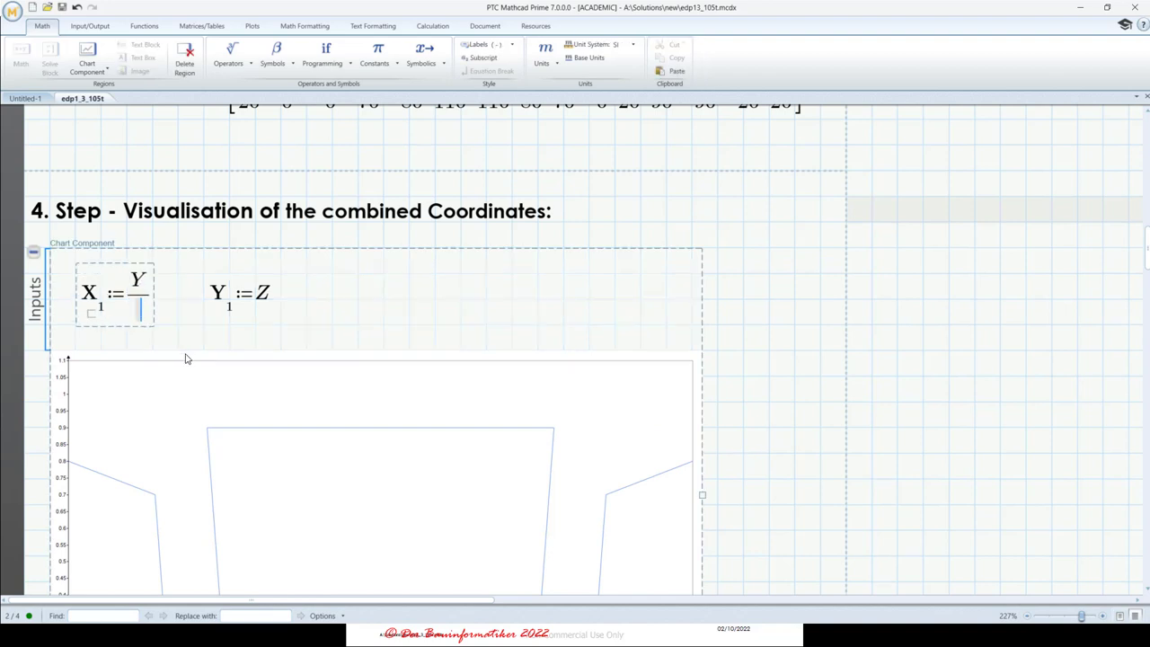
{"action": "scroll", "coordinate": [125, 382], "scroll_direction": "up", "scroll_amount": 3}
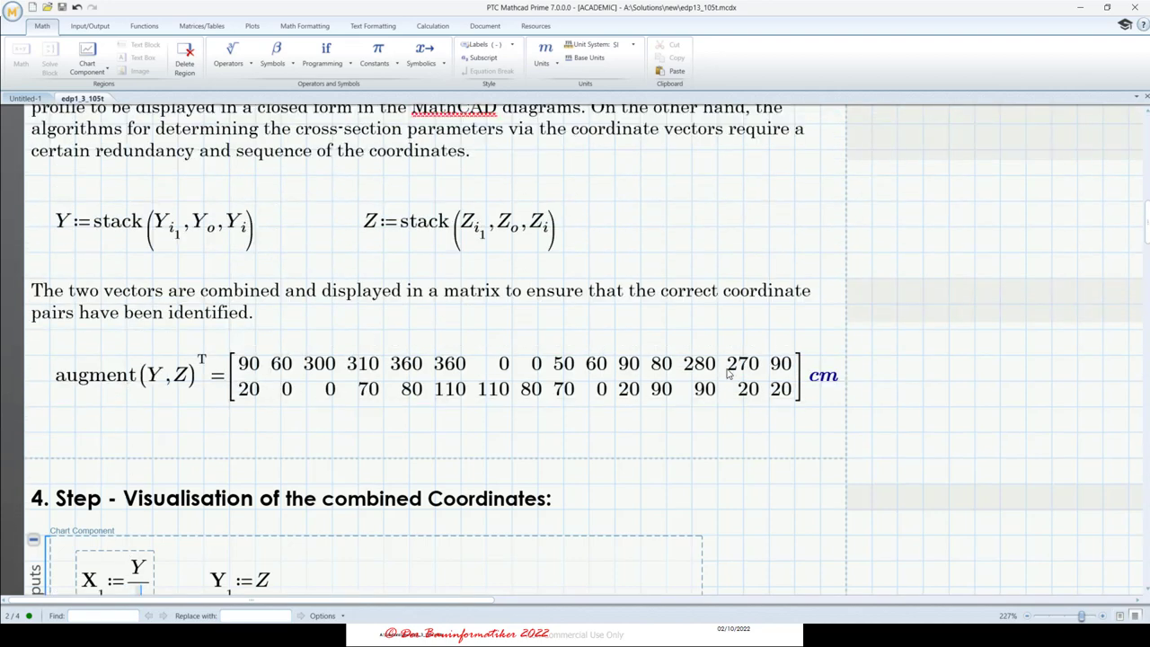
{"action": "scroll", "coordinate": [251, 374], "scroll_direction": "down", "scroll_amount": 2}
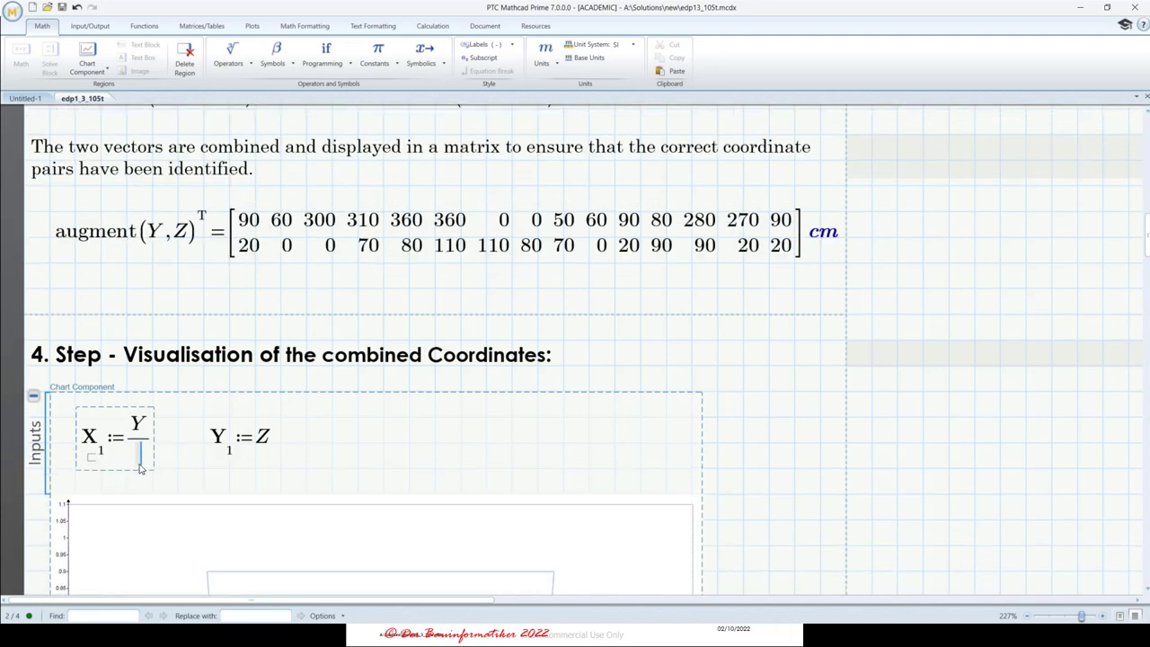
{"action": "type", "text": "cm"}
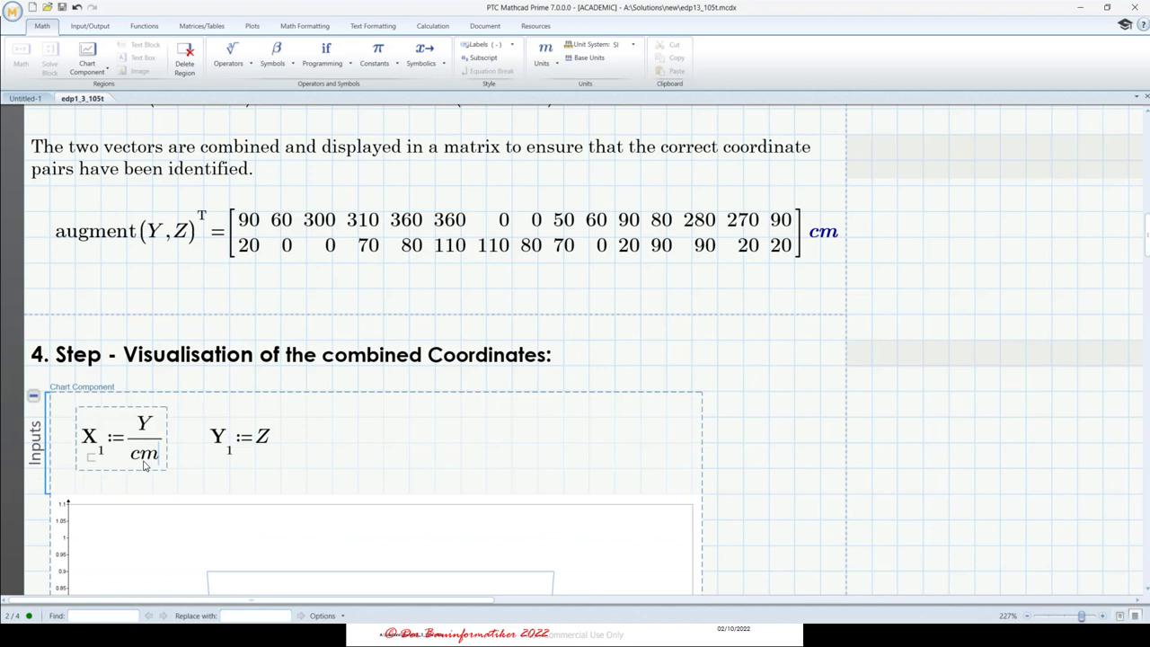
- Divide the vector Z in the chart's Y-axis expression by cm and update the plot
{"action": "left_click", "coordinate": [269, 438]}
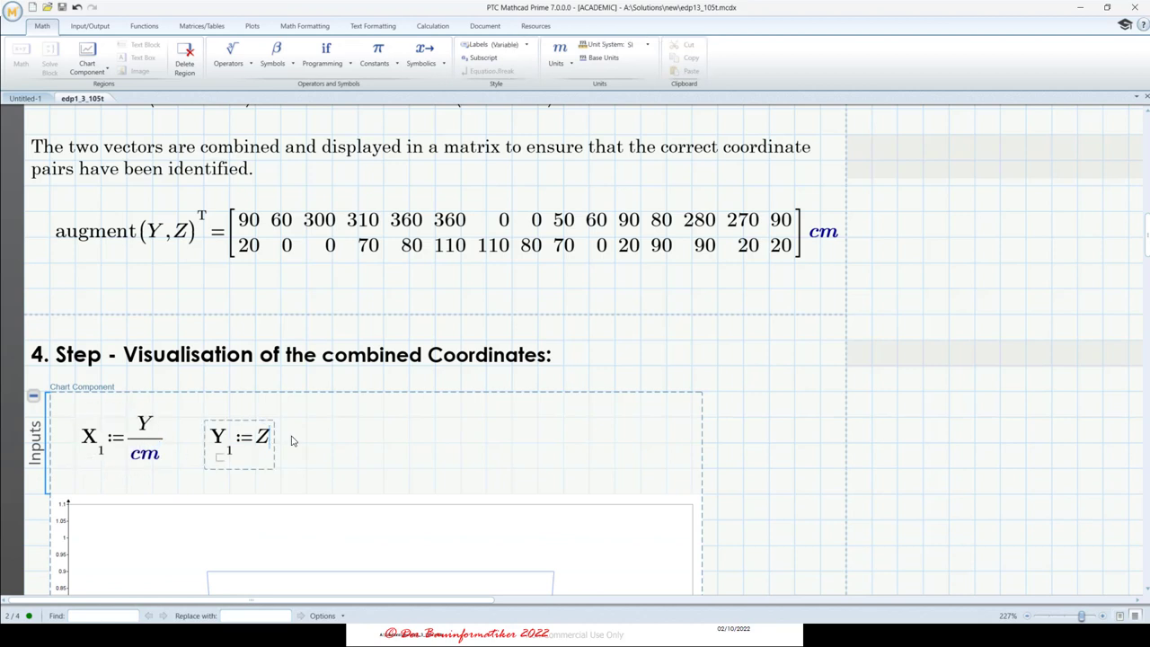
{"action": "key", "text": "slash"}
{"action": "type", "text": "cm"}
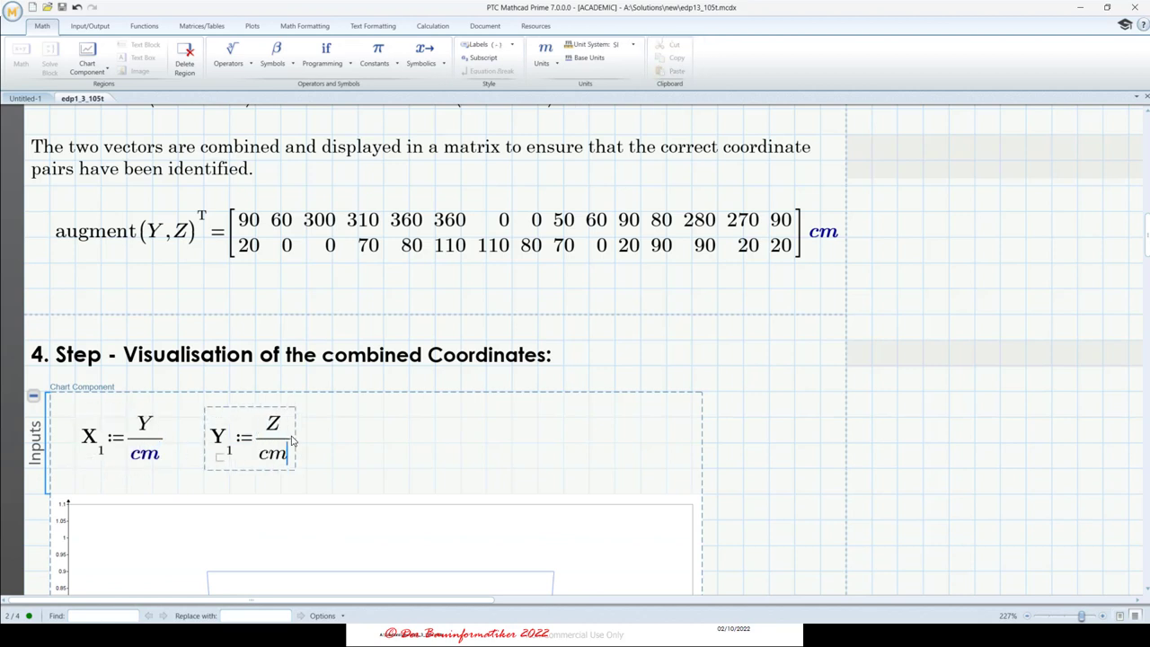
{"action": "left_click", "coordinate": [490, 444]}
{"action": "scroll", "coordinate": [491, 444], "scroll_direction": "down", "scroll_amount": 5}
{"action": "left_click", "coordinate": [768, 368]}
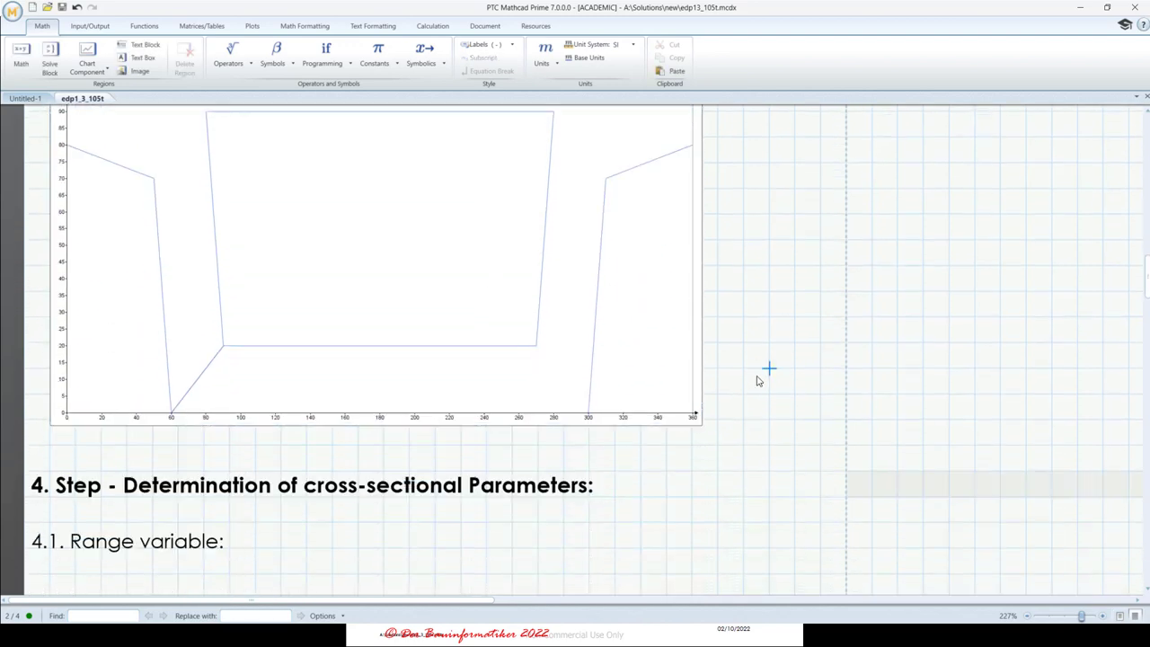
- Widen the chart component until its edge lies just inside the page margin
{"action": "scroll", "coordinate": [428, 405], "scroll_direction": "up", "scroll_amount": 3}
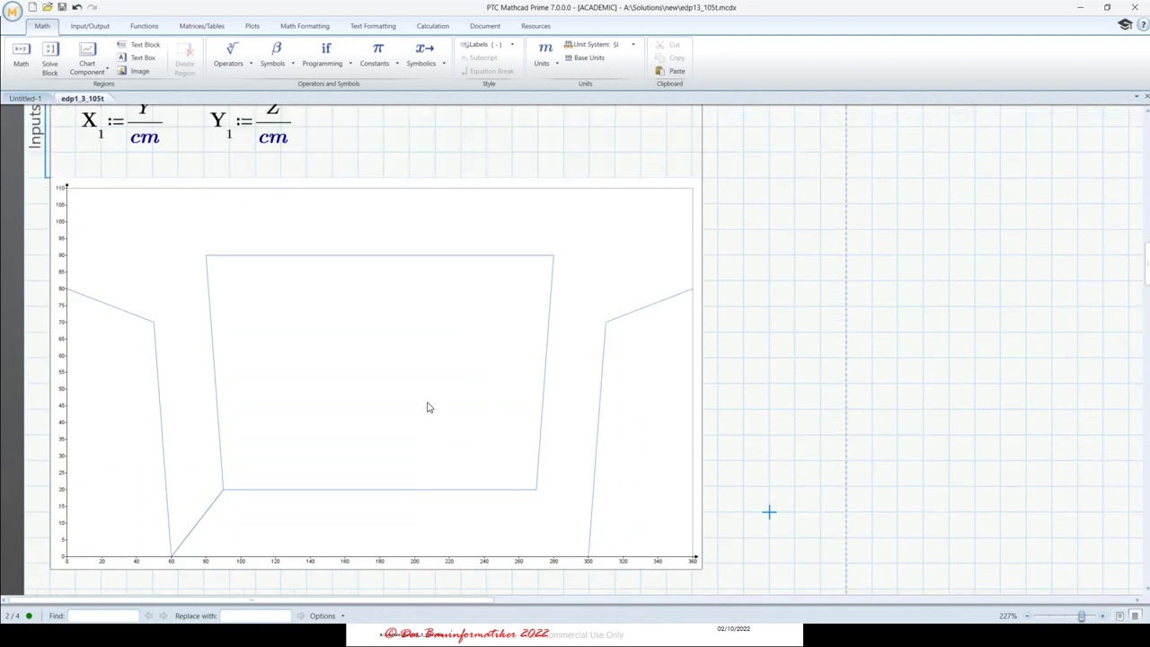
{"action": "scroll", "coordinate": [426, 405], "scroll_direction": "up", "scroll_amount": 2}
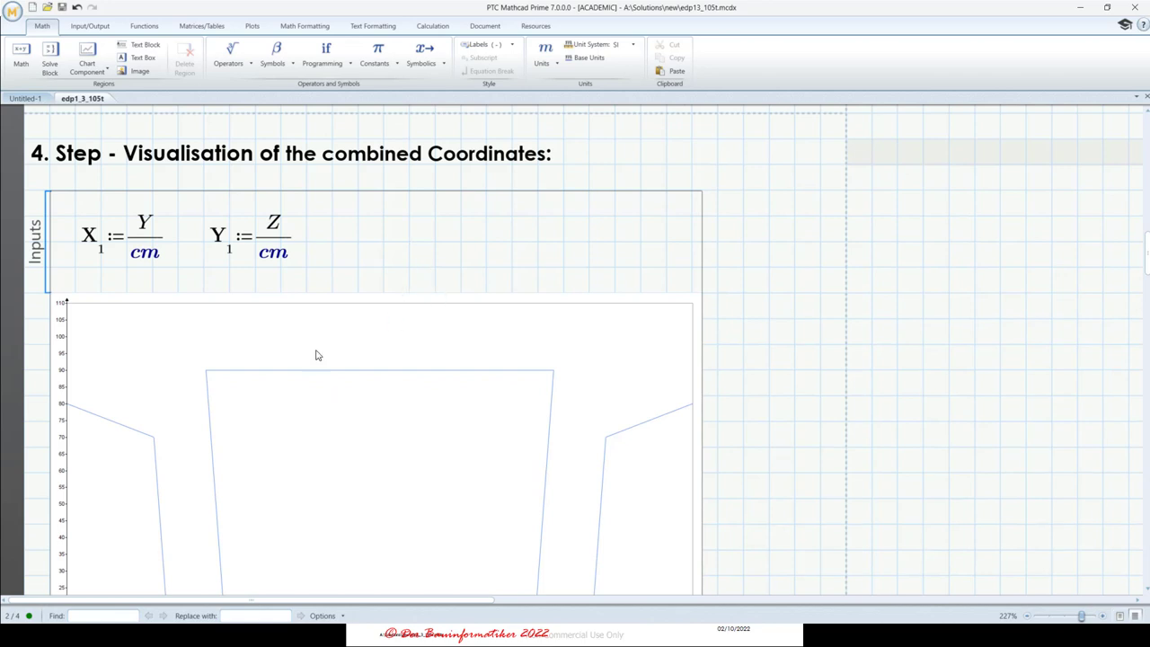
{"action": "scroll", "coordinate": [318, 350], "scroll_direction": "down", "scroll_amount": 3}
{"action": "scroll", "coordinate": [323, 341], "scroll_direction": "up", "scroll_amount": 1}
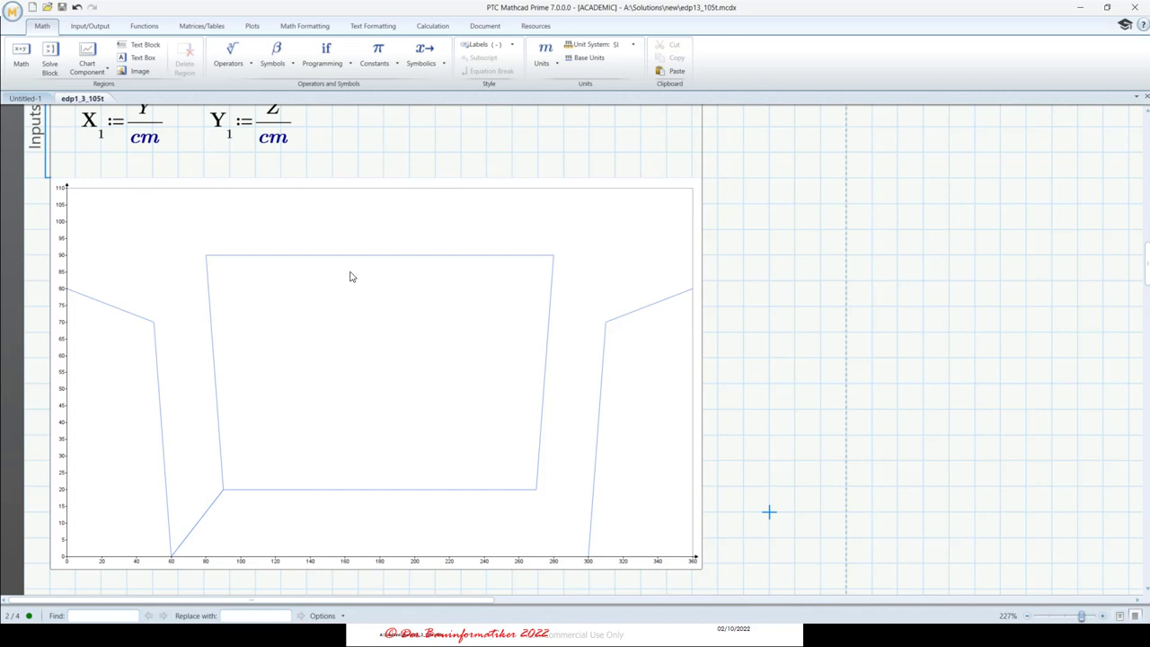
{"action": "scroll", "coordinate": [465, 336], "scroll_direction": "up", "scroll_amount": 2}
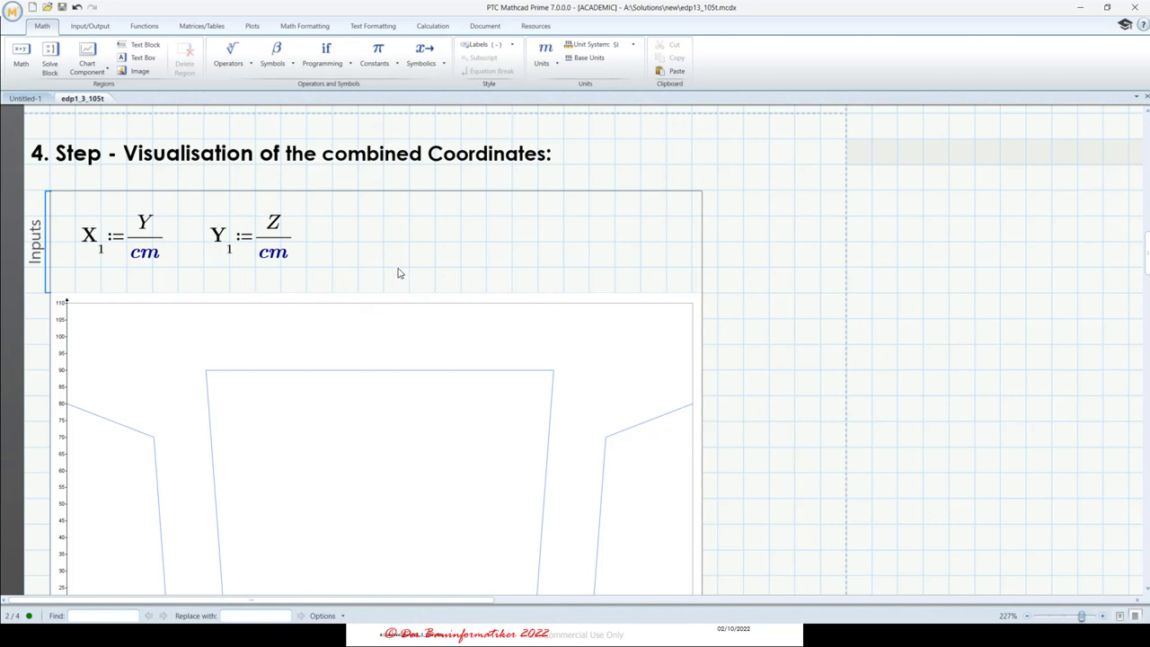
{"action": "scroll", "coordinate": [398, 273], "scroll_direction": "down", "scroll_amount": 2}
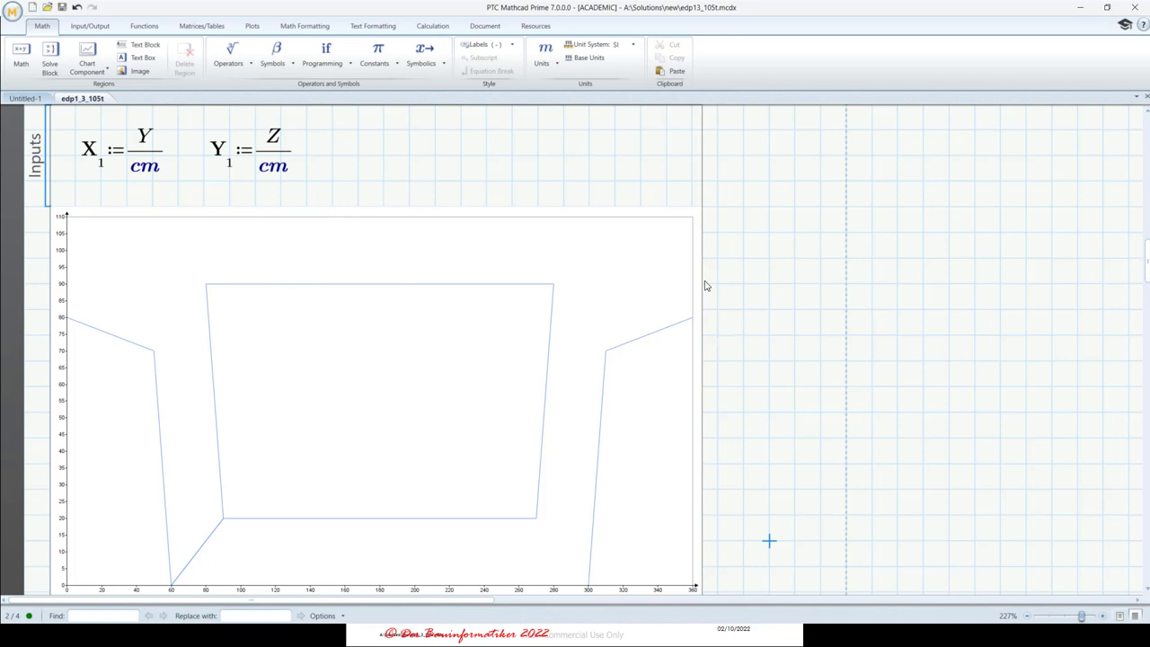
{"action": "left_click", "coordinate": [742, 257]}
{"action": "left_click", "coordinate": [674, 180]}
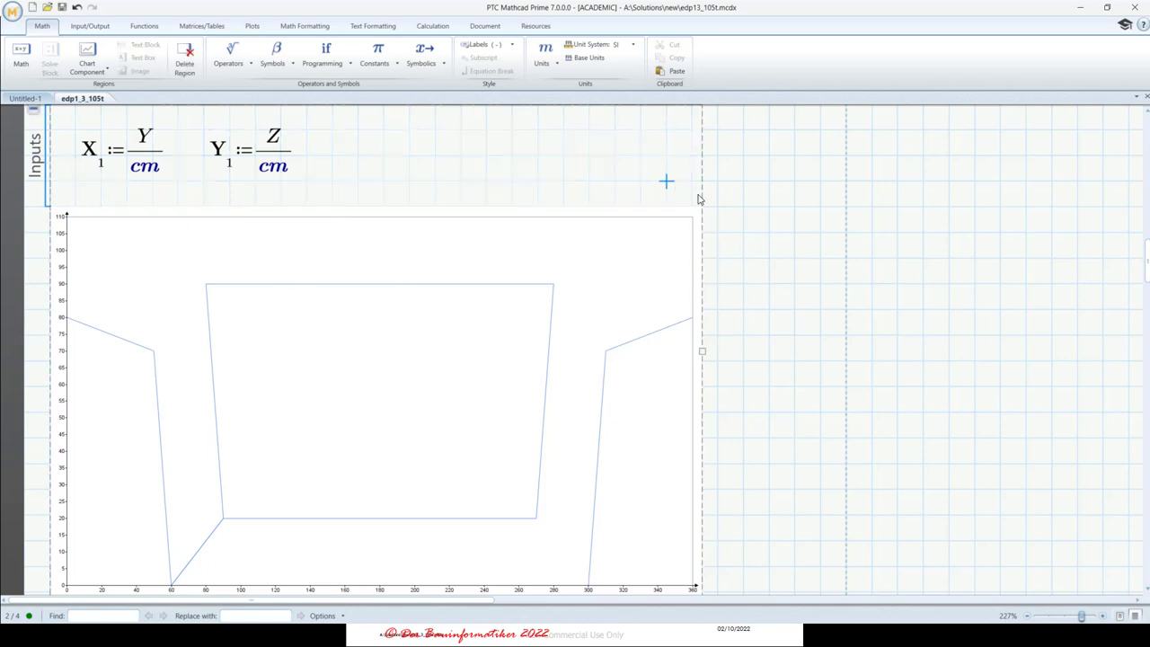
{"action": "left_click_drag", "start_coordinate": [702, 352], "coordinate": [816, 356]}
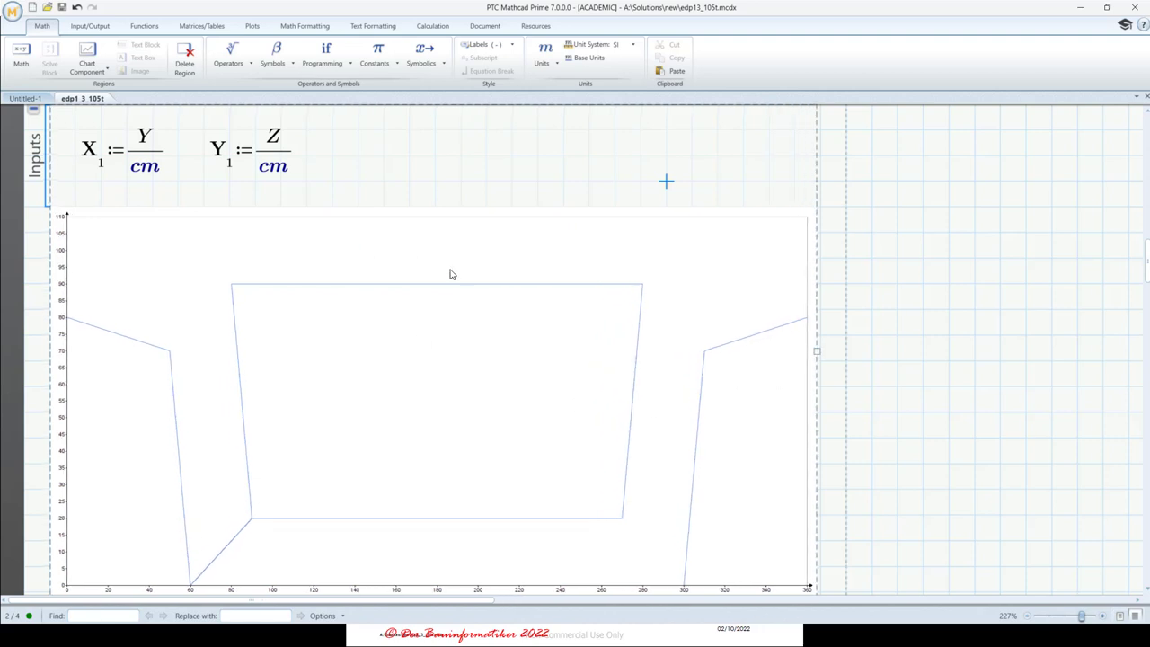
- Save the worksheet with the widened chart
{"action": "scroll", "coordinate": [464, 351], "scroll_direction": "down", "scroll_amount": 3}
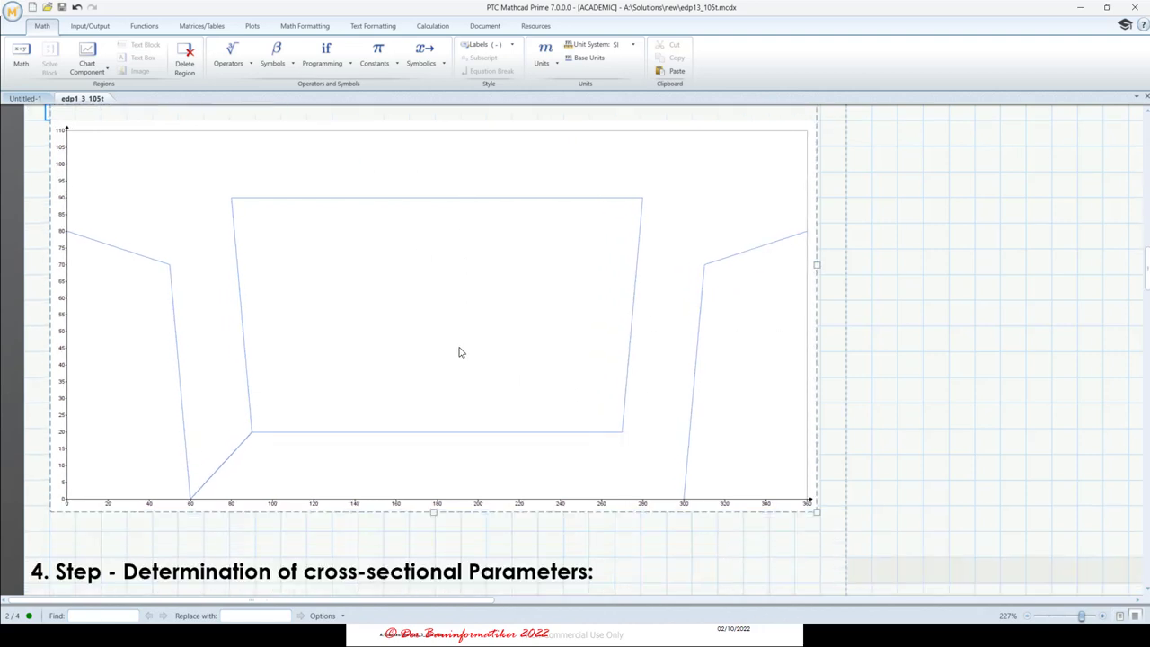
{"action": "scroll", "coordinate": [458, 351], "scroll_direction": "up", "scroll_amount": 4}
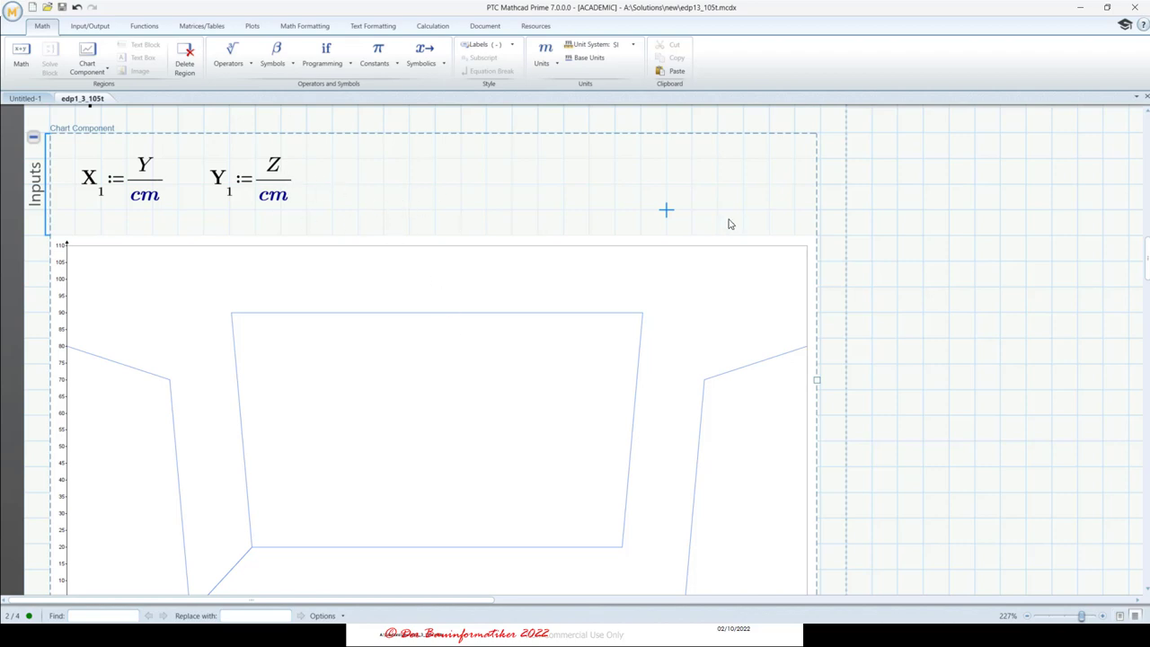
{"action": "left_click", "coordinate": [62, 8]}
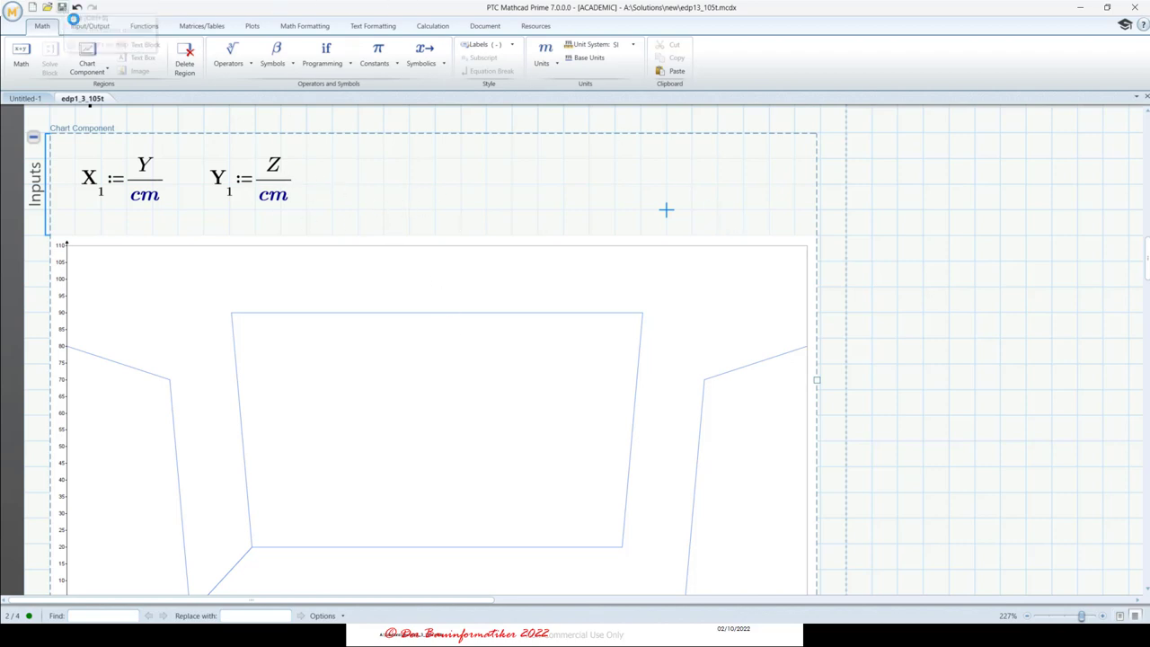
- Open the chart in the PTC Mathcad Chart editor and maximise the editor window
{"action": "scroll", "coordinate": [404, 304], "scroll_direction": "down", "scroll_amount": 2}
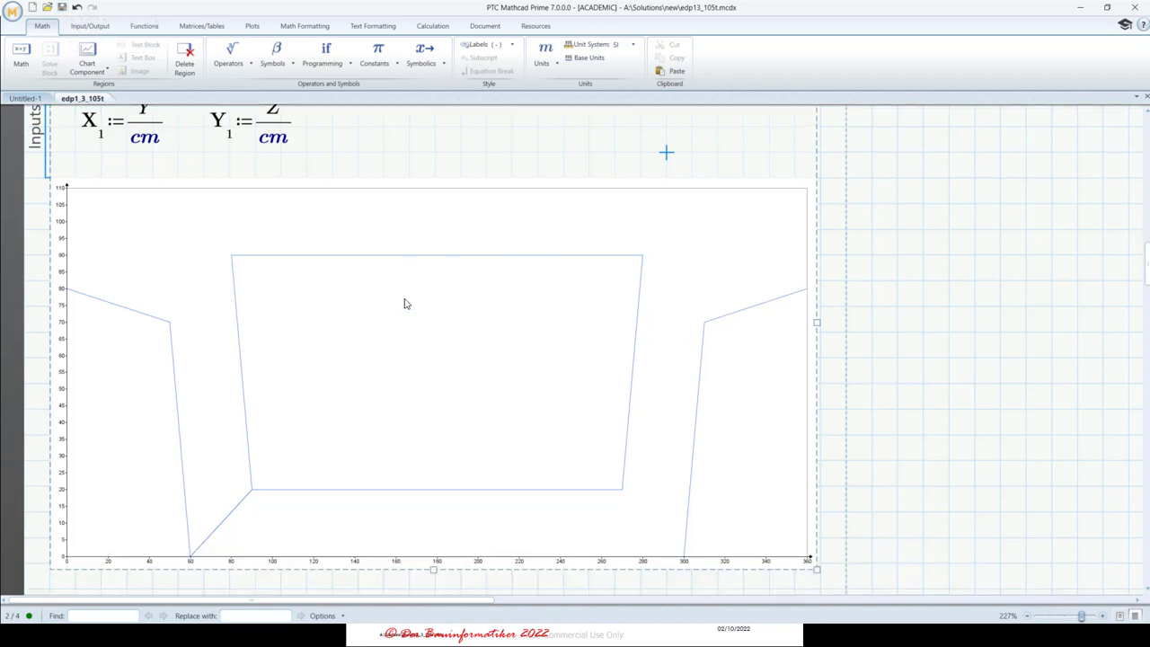
{"action": "scroll", "coordinate": [404, 304], "scroll_direction": "down", "scroll_amount": 2}
{"action": "scroll", "coordinate": [405, 303], "scroll_direction": "up", "scroll_amount": 2}
{"action": "left_click", "coordinate": [400, 341]}
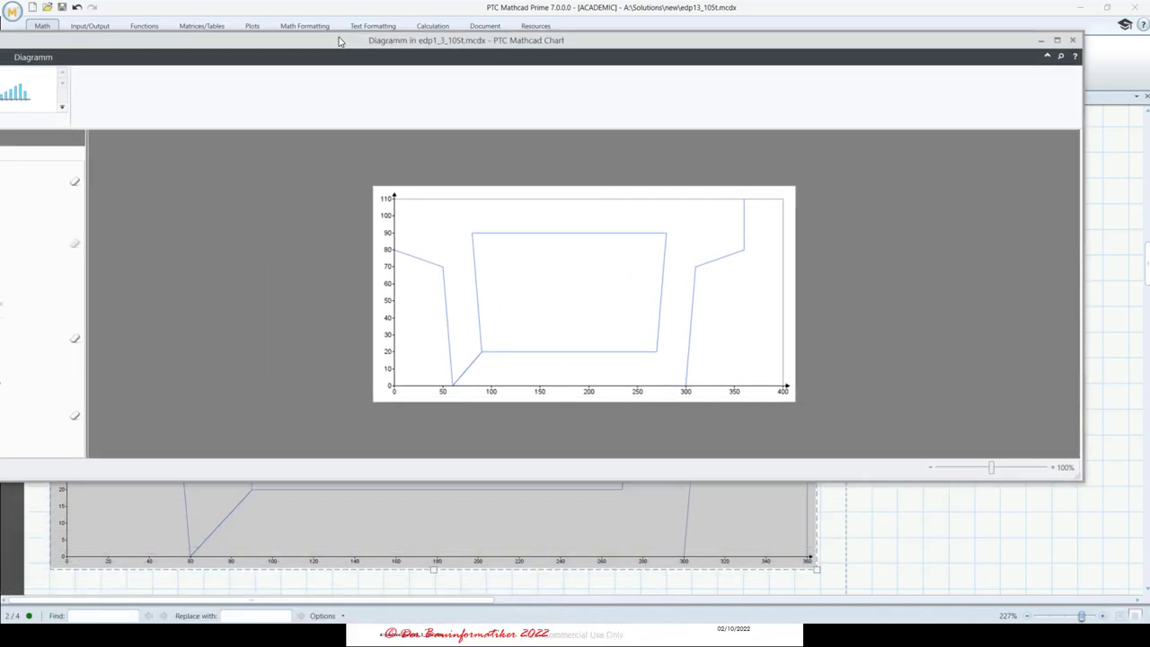
{"action": "left_click_drag", "start_coordinate": [340, 41], "coordinate": [405, 79]}
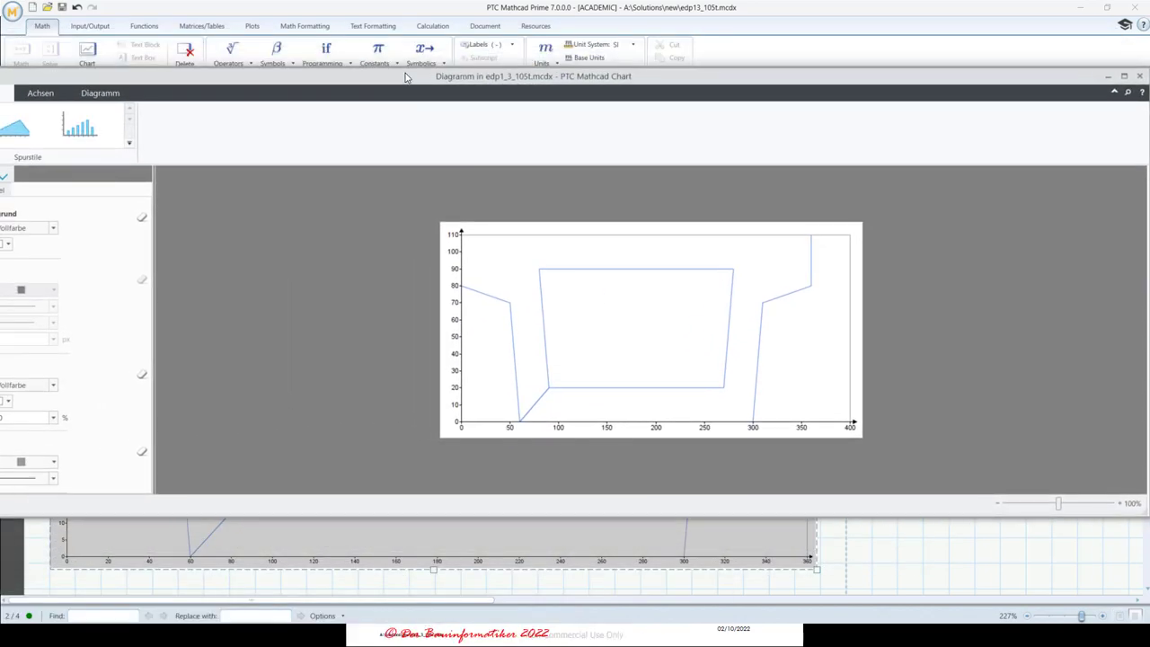
{"action": "left_click", "coordinate": [1125, 78]}
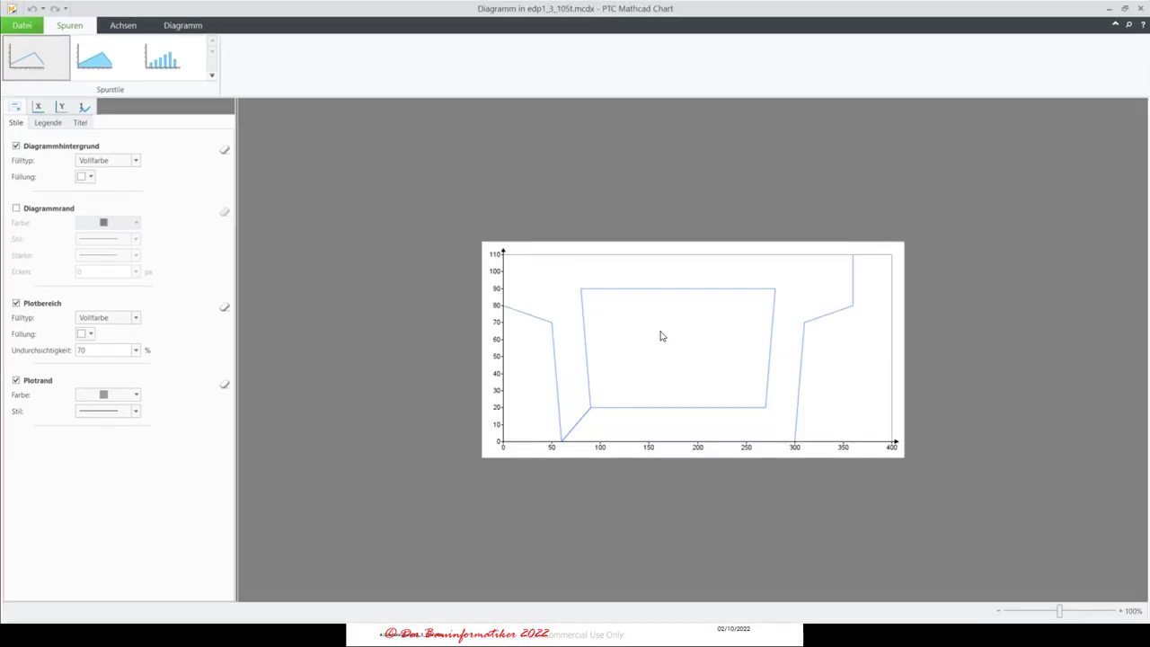
{"action": "left_click_drag", "start_coordinate": [1060, 610], "coordinate": [1086, 612]}
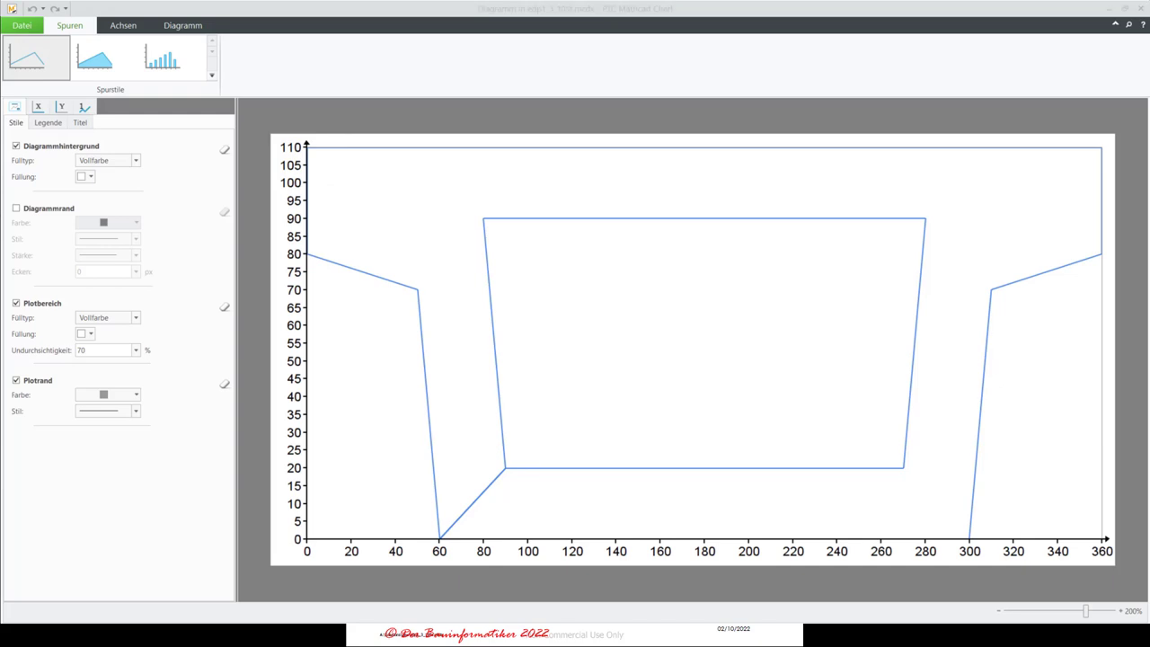
{"action": "left_click", "coordinate": [105, 58]}
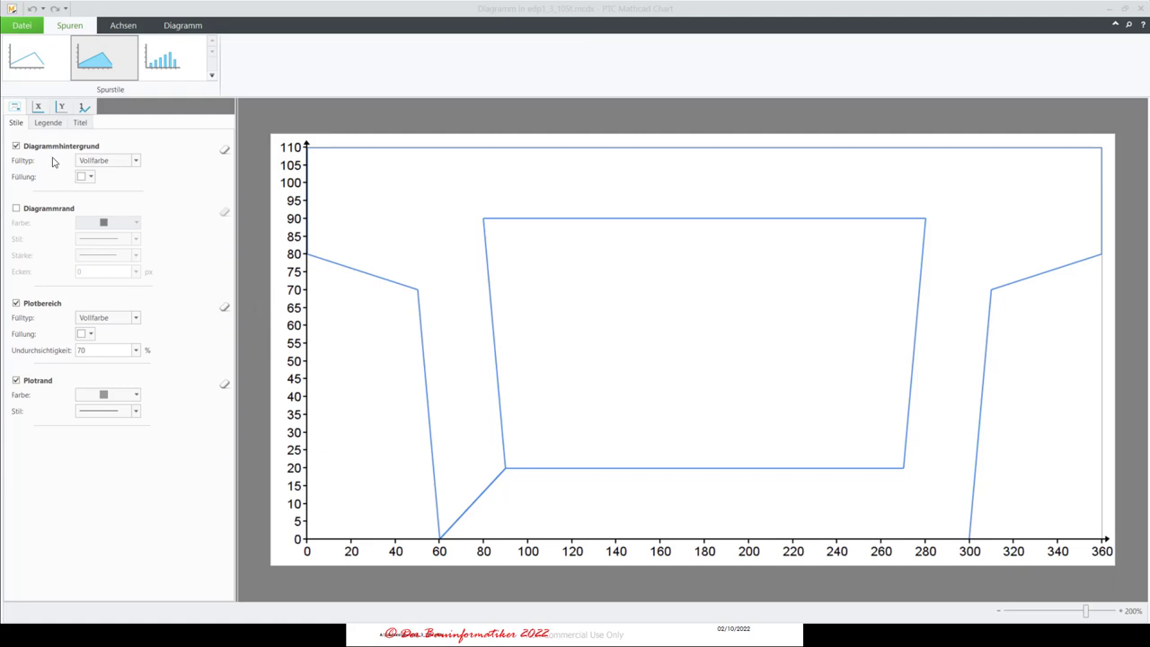
{"action": "left_click", "coordinate": [64, 36]}
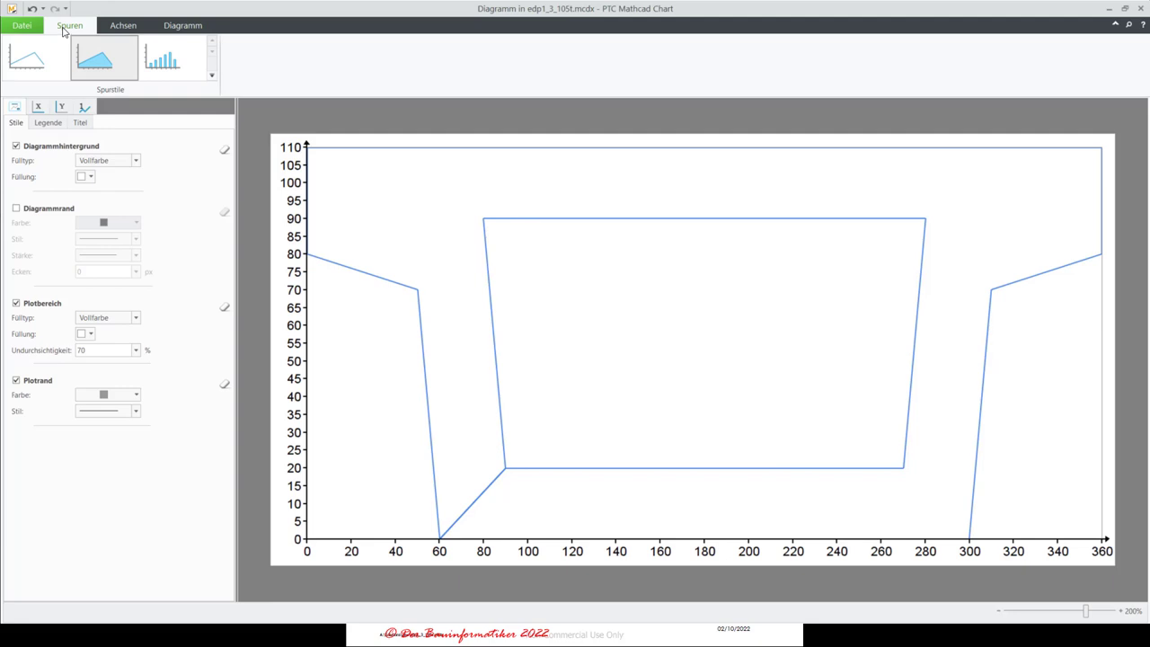
{"action": "left_click", "coordinate": [1110, 8]}
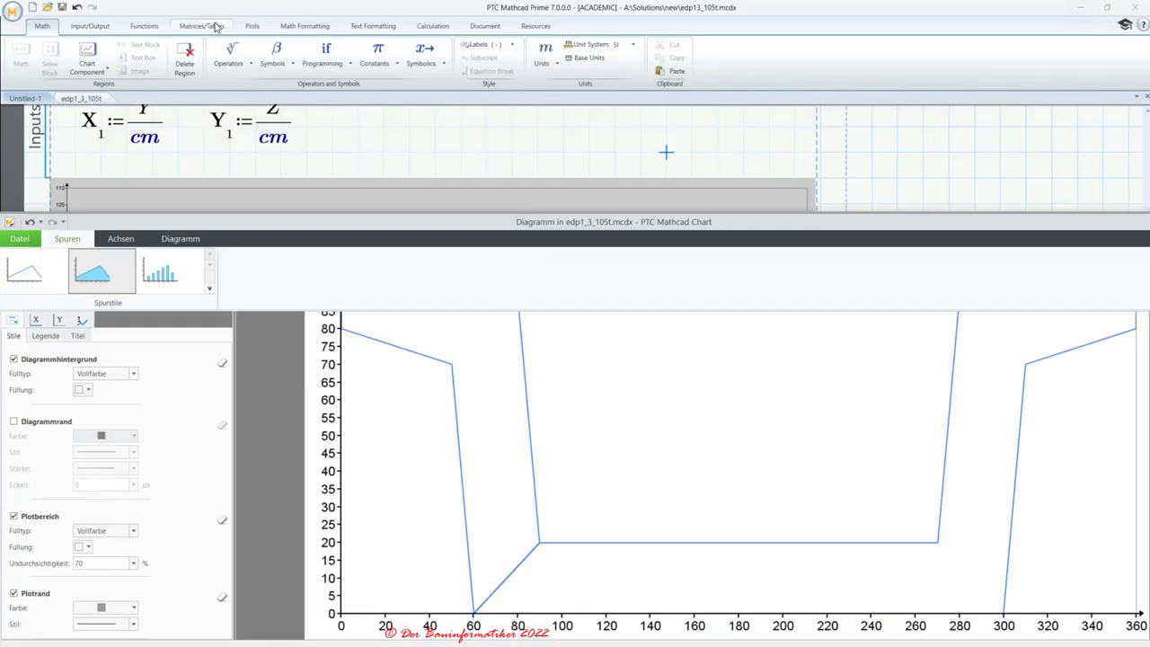
{"action": "double_click", "coordinate": [993, 232]}
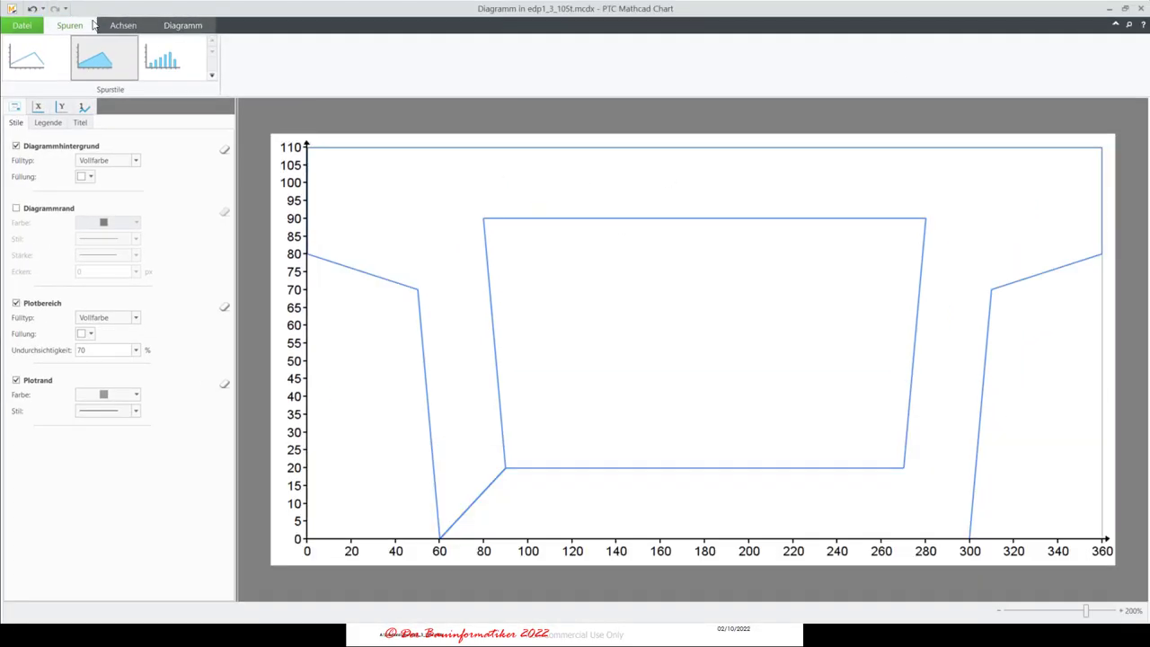
{"action": "left_click", "coordinate": [23, 27]}
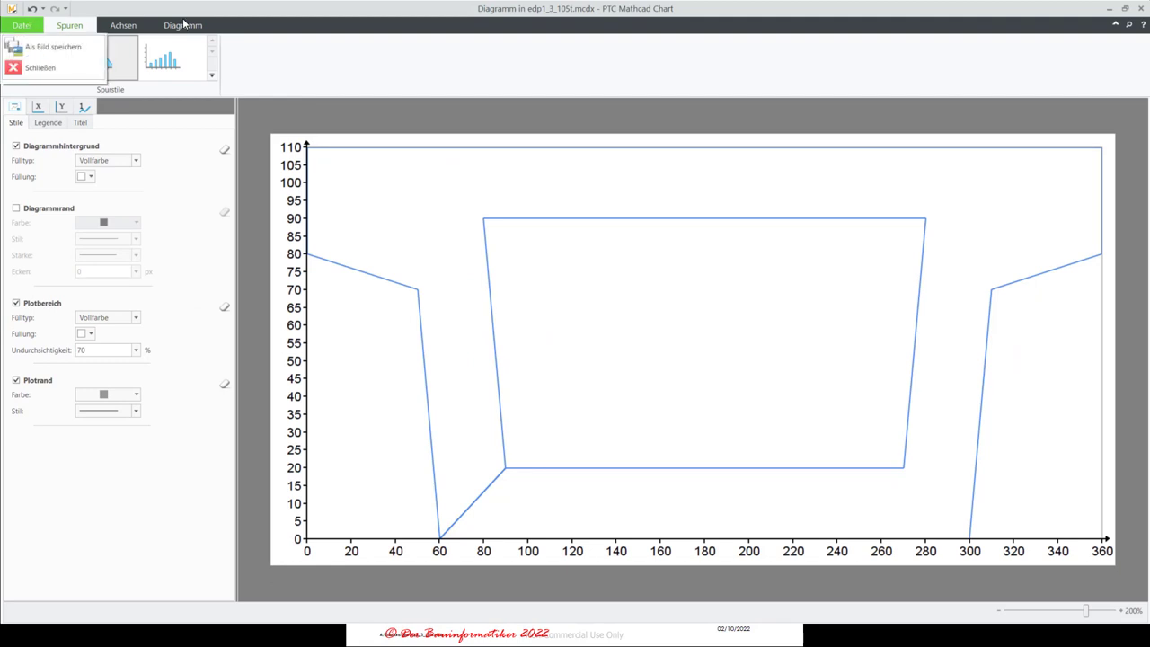
{"action": "left_click", "coordinate": [238, 38]}
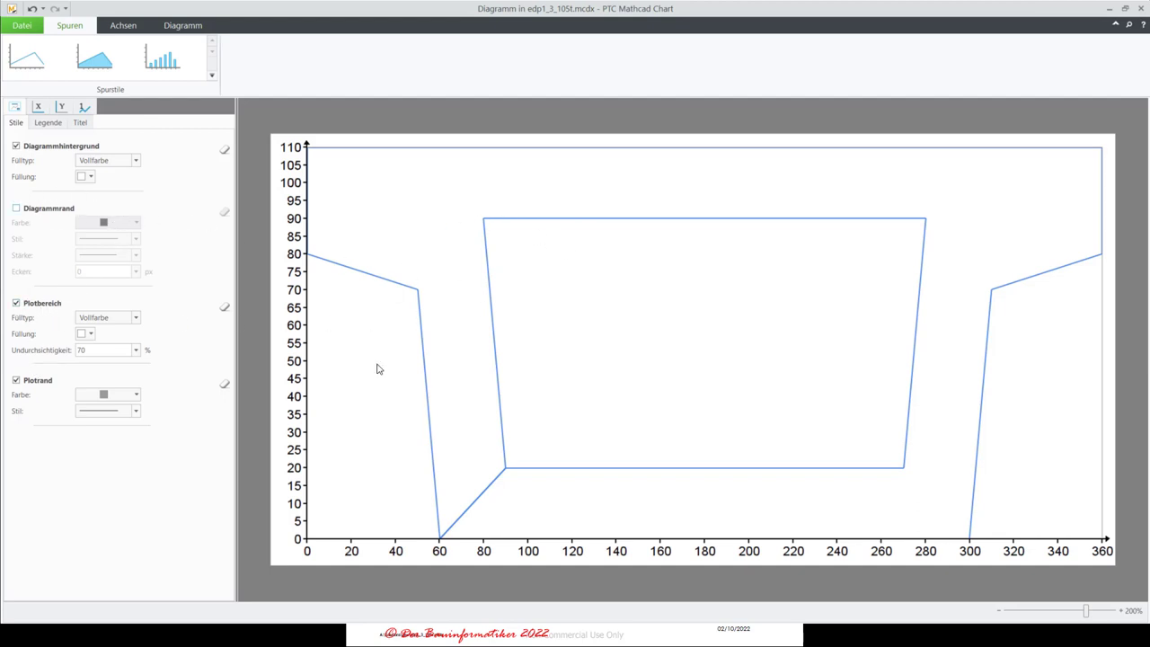
- Turn off the chart's plot area fill (Plotbereich) and its plot border (Plotrand)
{"action": "left_click", "coordinate": [15, 304]}
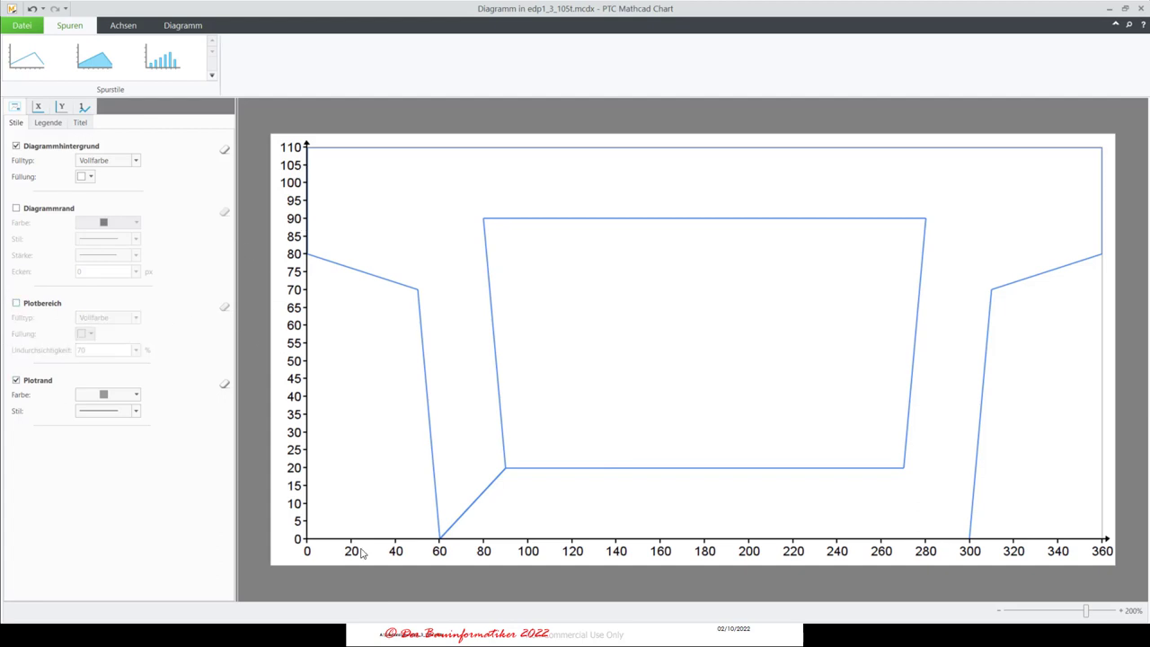
{"action": "left_click", "coordinate": [15, 381]}
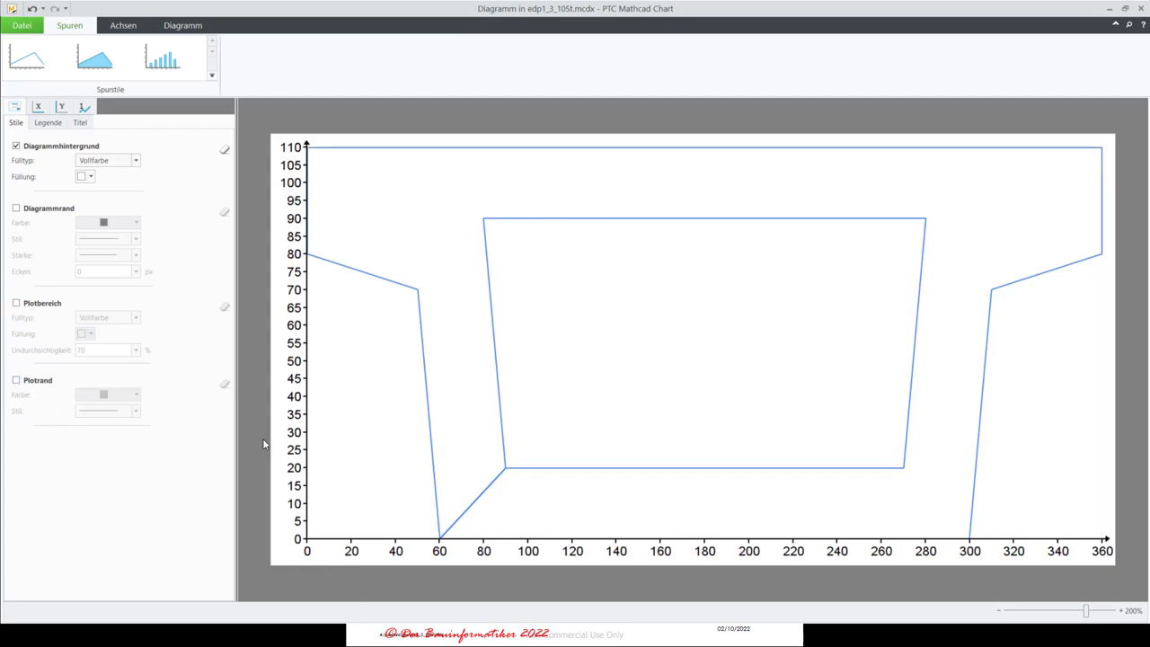
{"action": "left_click", "coordinate": [39, 107]}
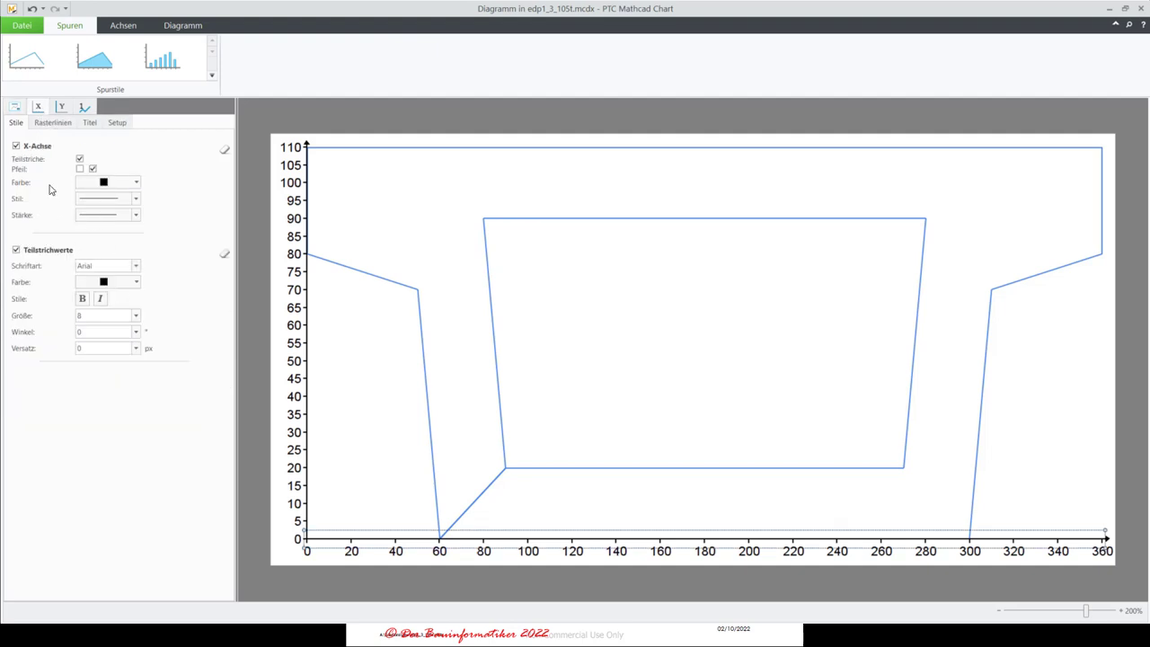
{"action": "left_click", "coordinate": [16, 146]}
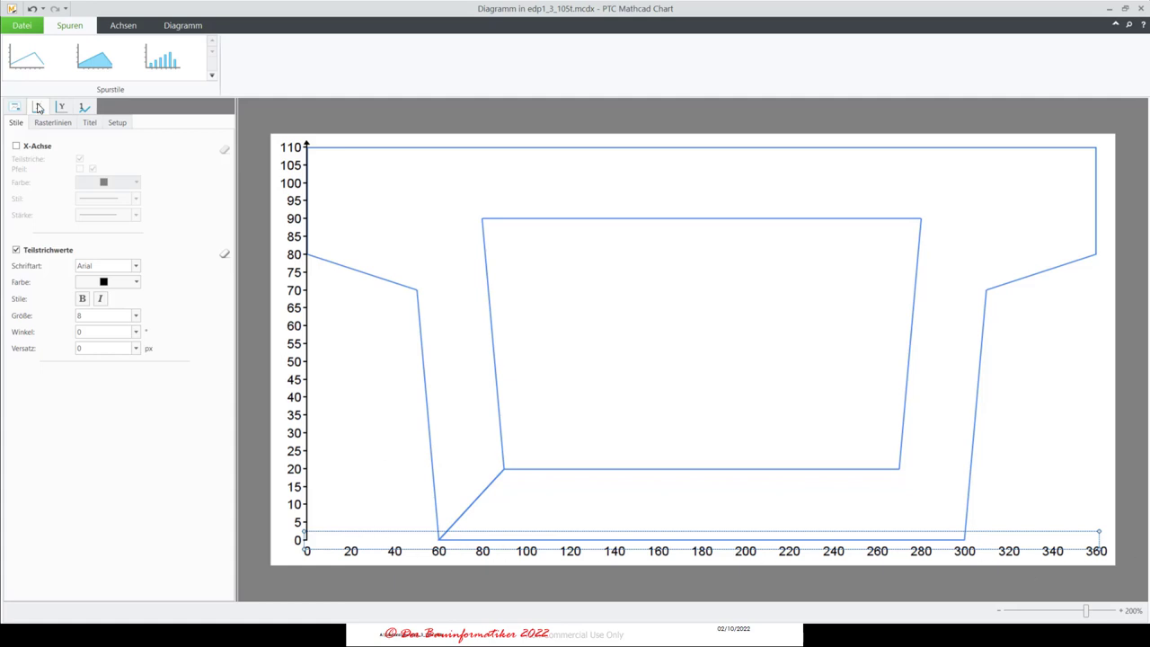
{"action": "left_click", "coordinate": [16, 147]}
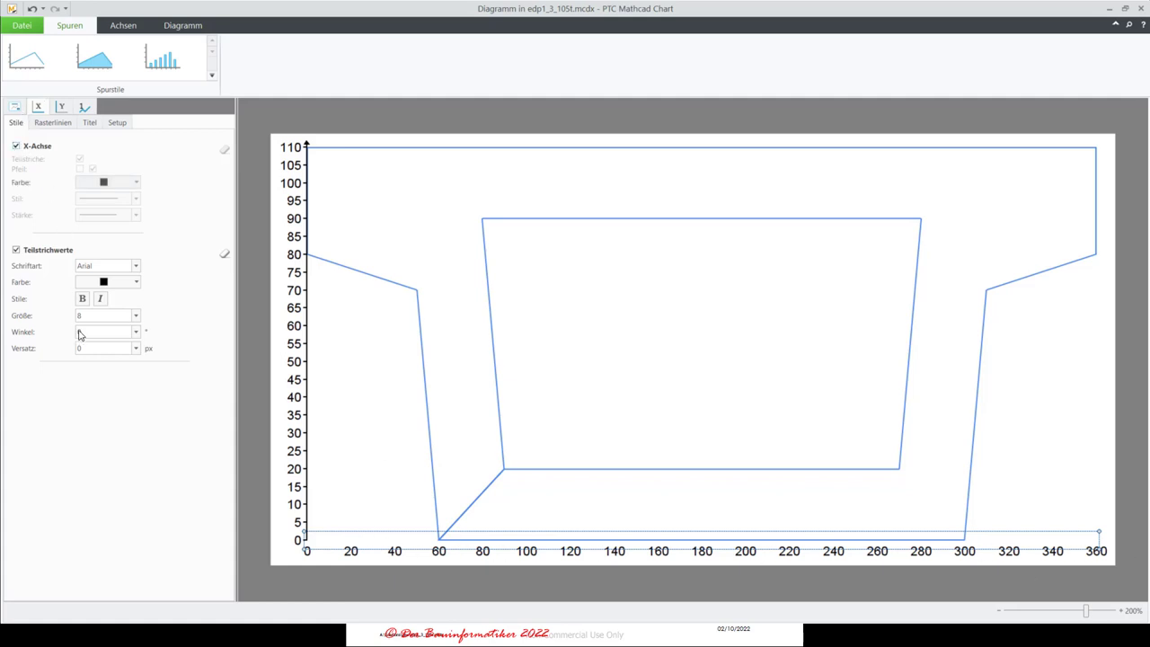
{"action": "left_click", "coordinate": [136, 266]}
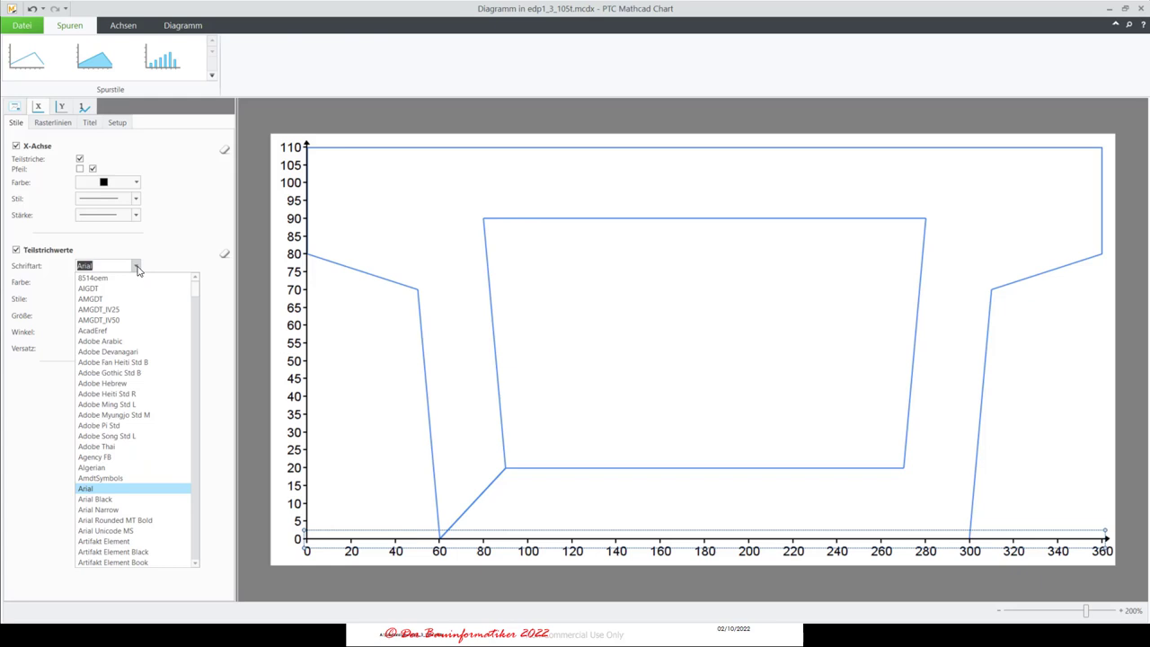
{"action": "left_click", "coordinate": [136, 266]}
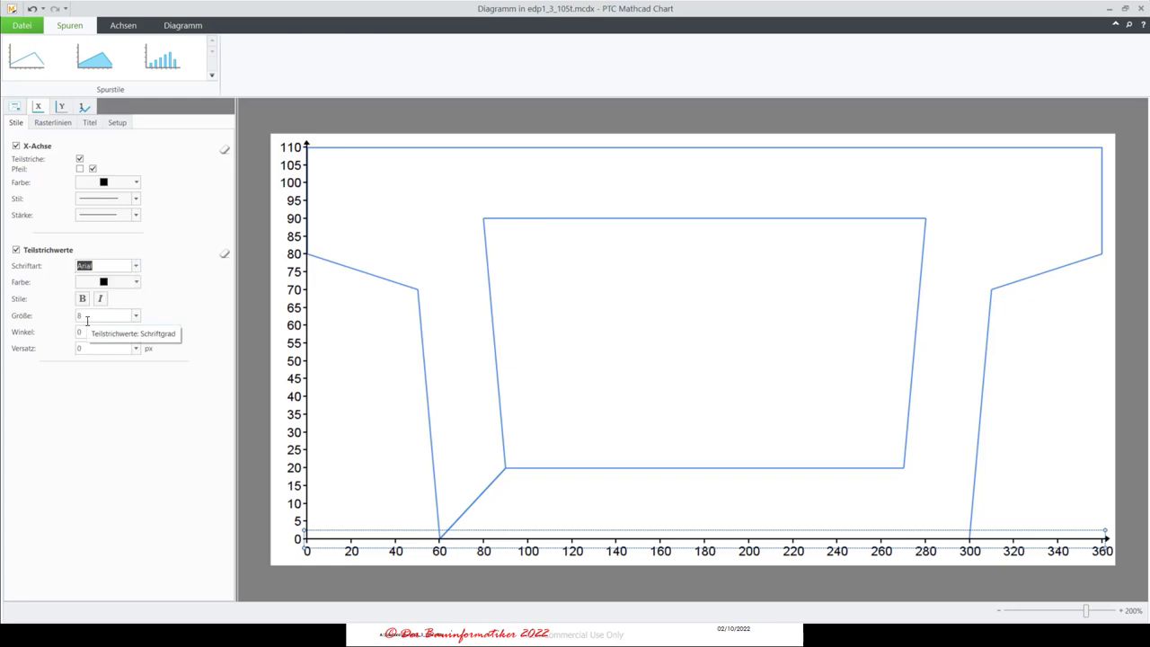
- Turn on the X axis's main gridlines, minor tick marks and minor gridlines
{"action": "left_click", "coordinate": [52, 123]}
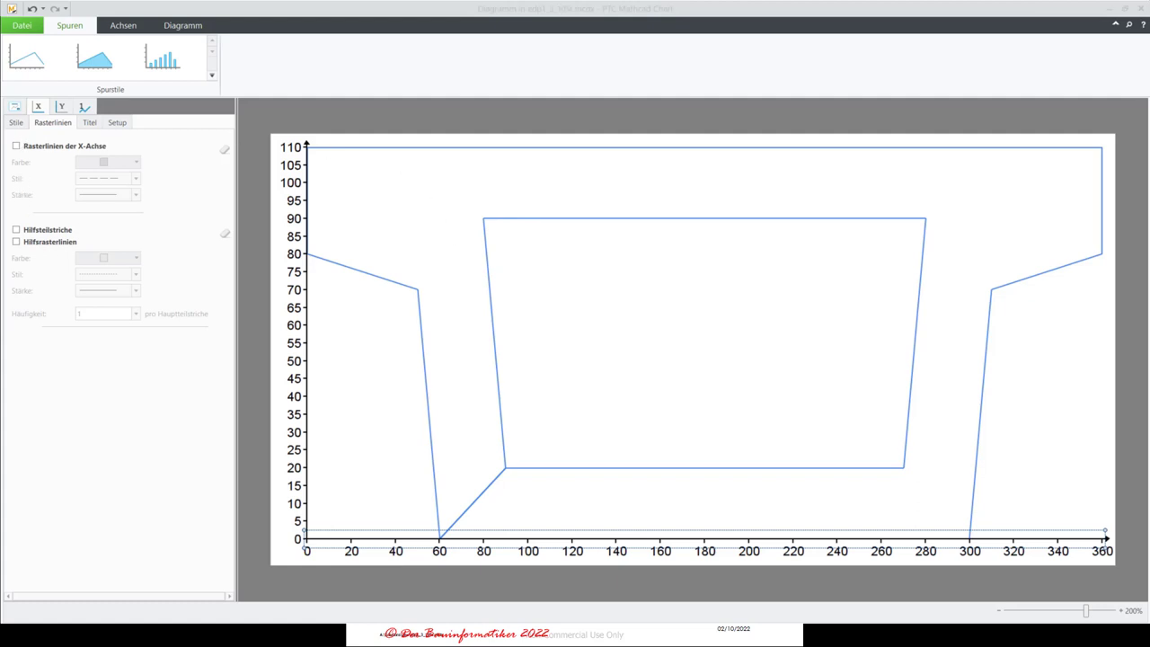
{"action": "left_click", "coordinate": [18, 146]}
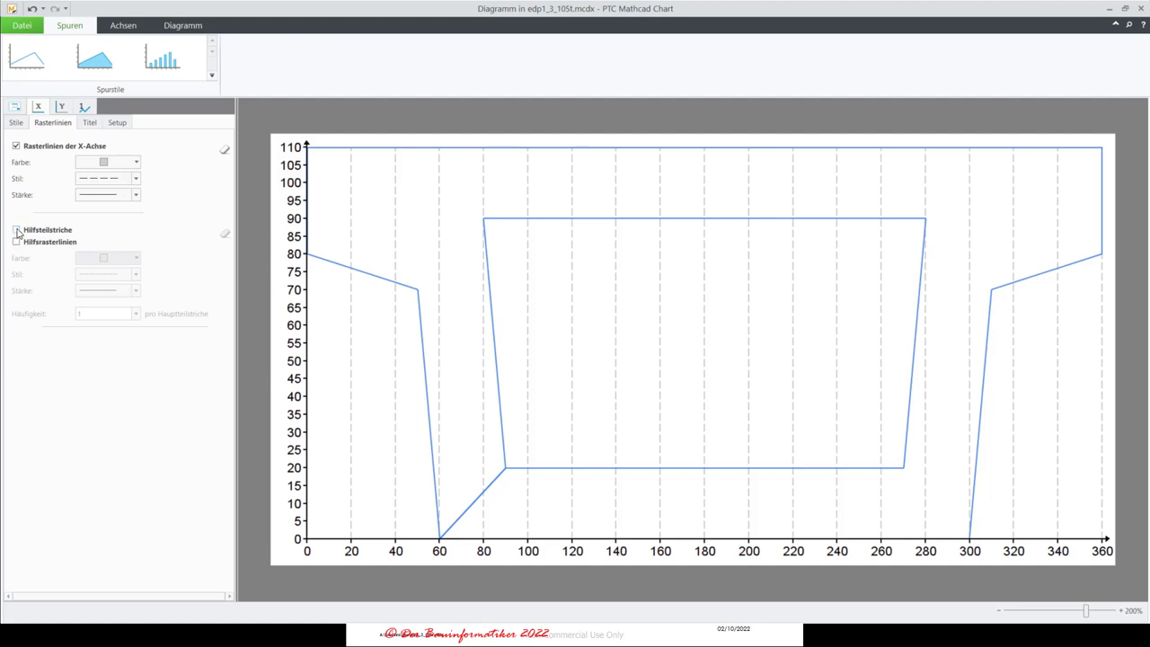
{"action": "left_click", "coordinate": [16, 231]}
{"action": "left_click", "coordinate": [16, 242]}
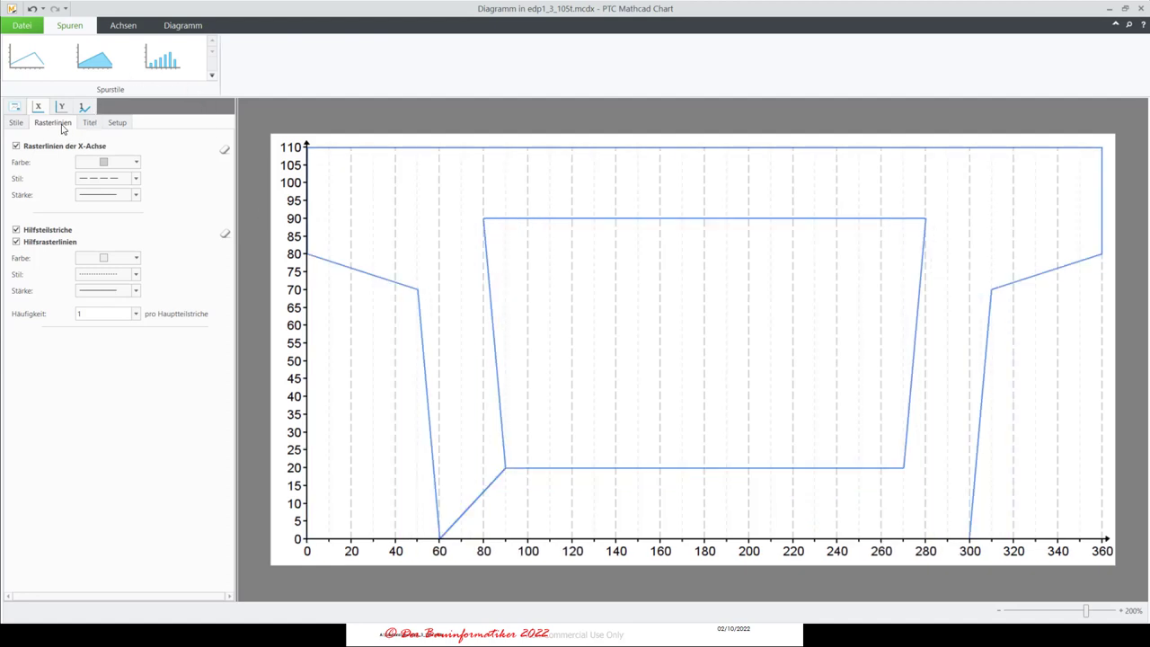
- Add an X-axis title with the text Y and set its position to the axis end (Ende)
{"action": "left_click", "coordinate": [90, 123]}
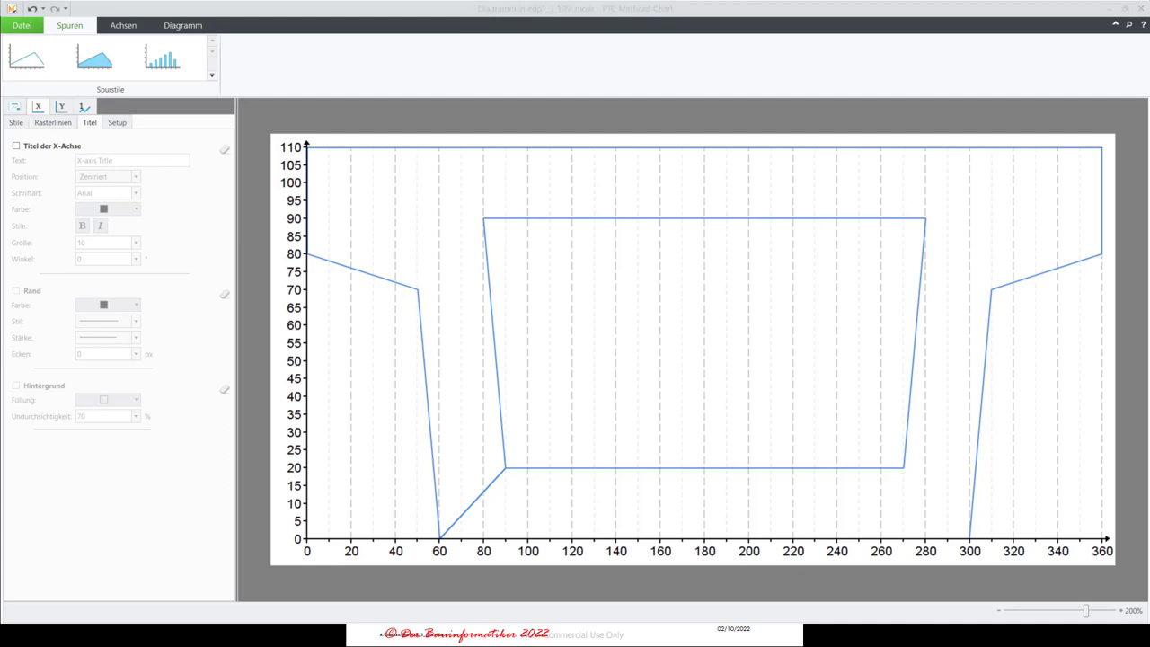
{"action": "left_click", "coordinate": [30, 146]}
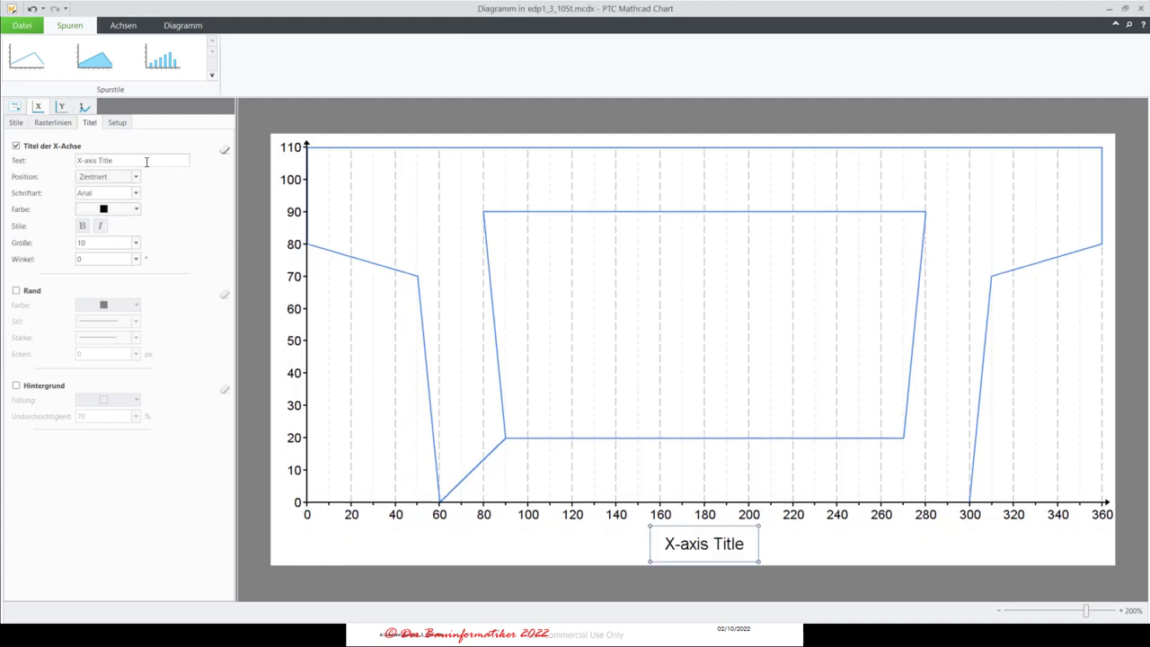
{"action": "left_click", "coordinate": [110, 161]}
{"action": "type", "text": "Y"}
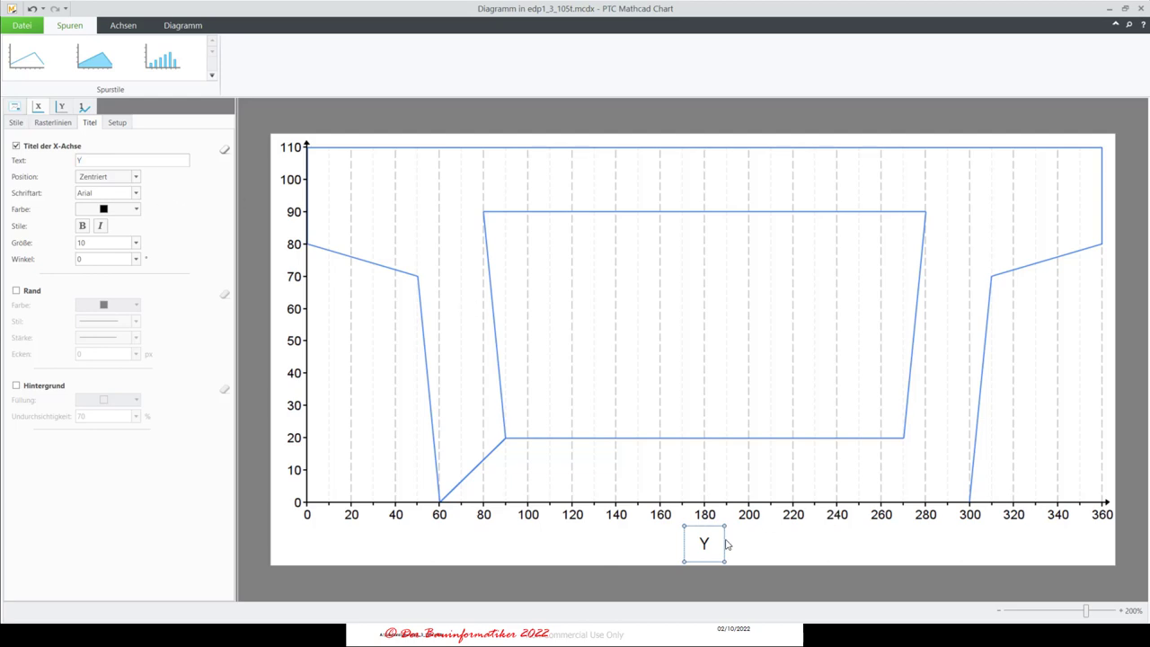
{"action": "left_click", "coordinate": [136, 177]}
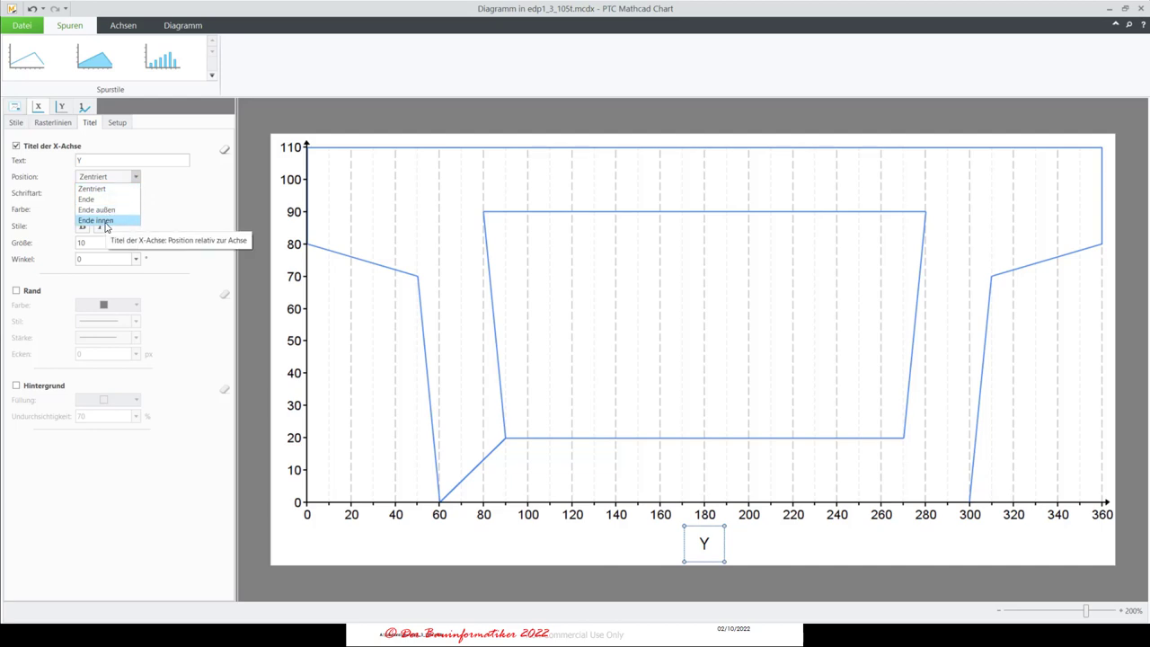
{"action": "left_click", "coordinate": [90, 198]}
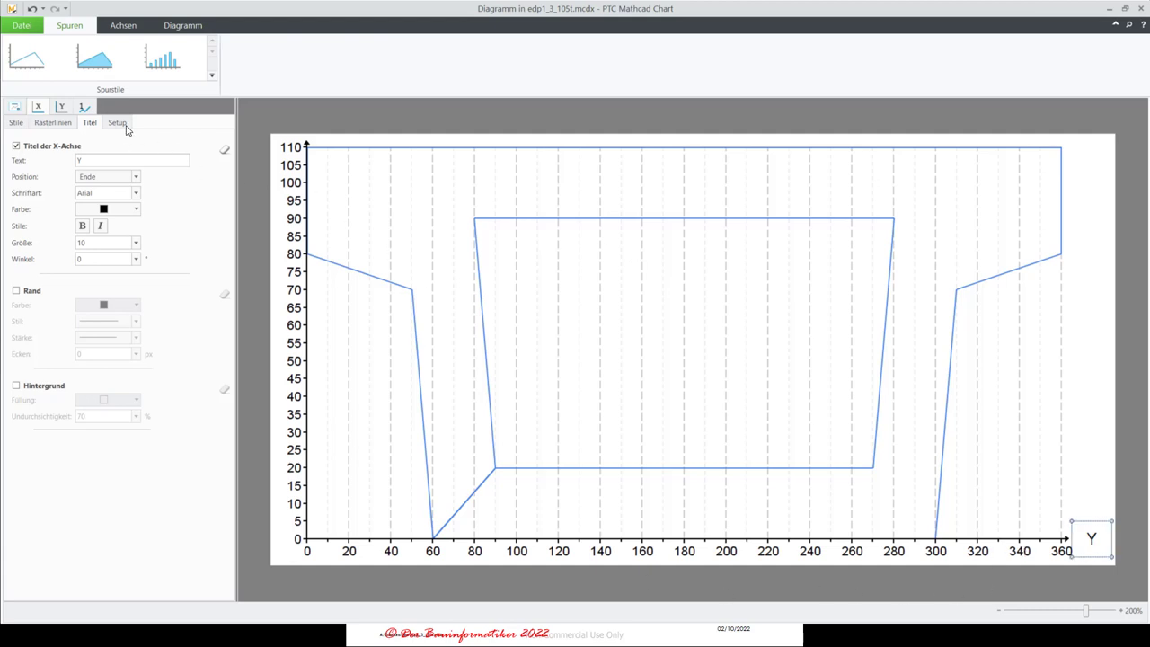
{"action": "left_click", "coordinate": [355, 538]}
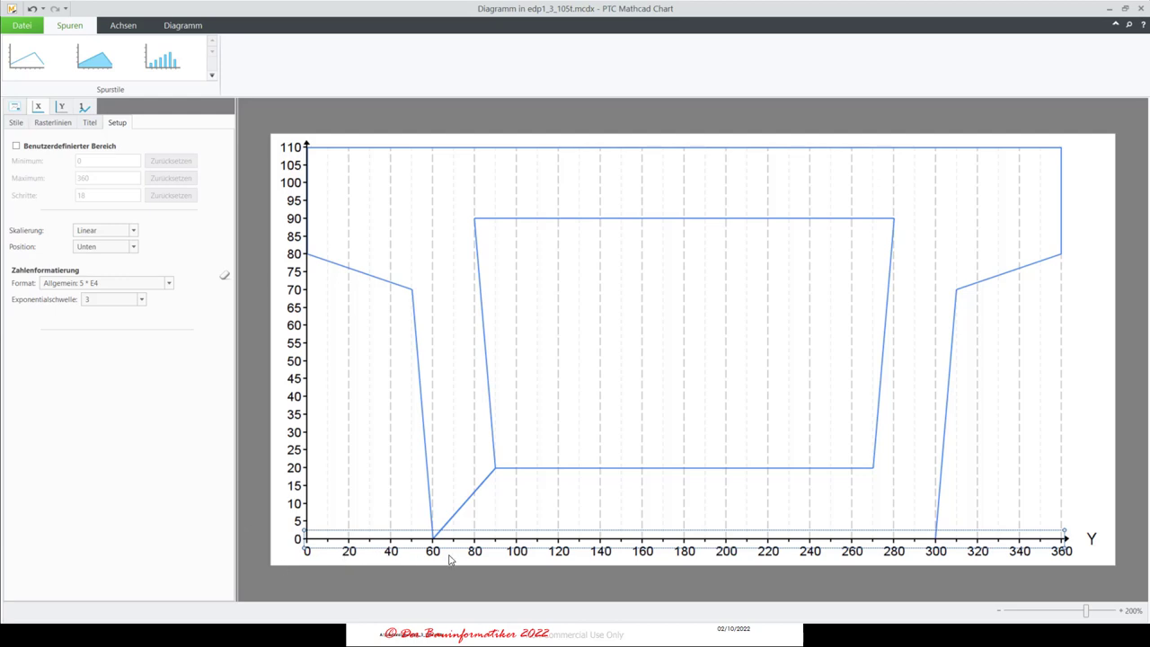
{"action": "left_click", "coordinate": [15, 148]}
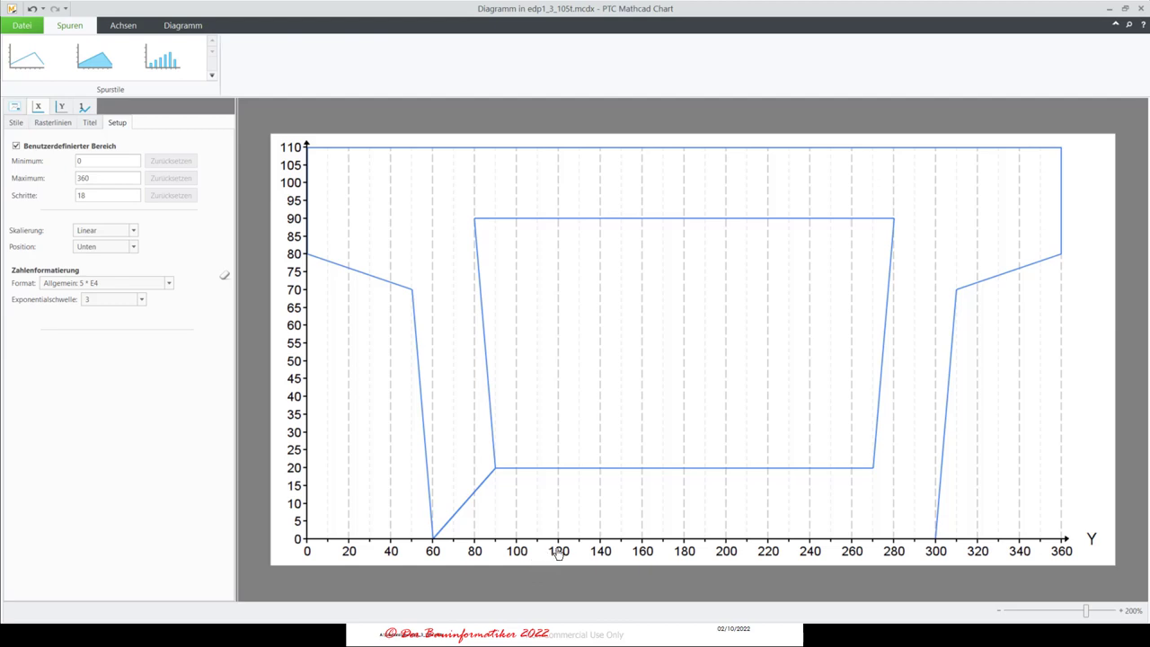
{"action": "left_click", "coordinate": [16, 146]}
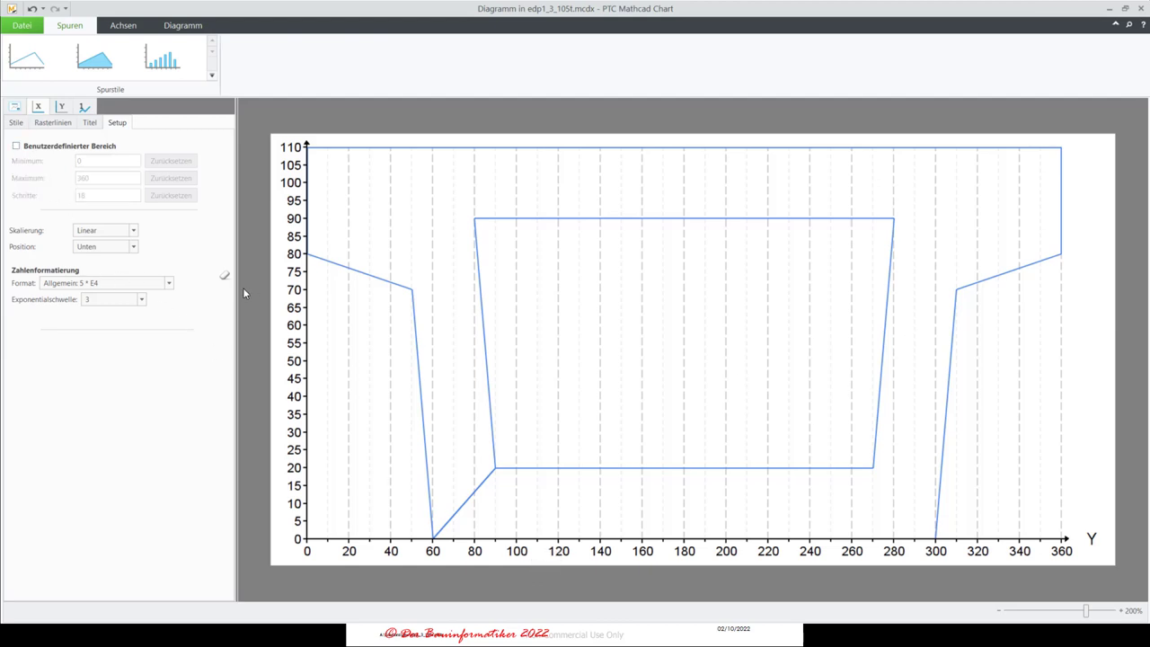
- Turn on the Y axis's main gridlines, minor tick marks and minor gridlines
{"action": "left_click", "coordinate": [62, 108]}
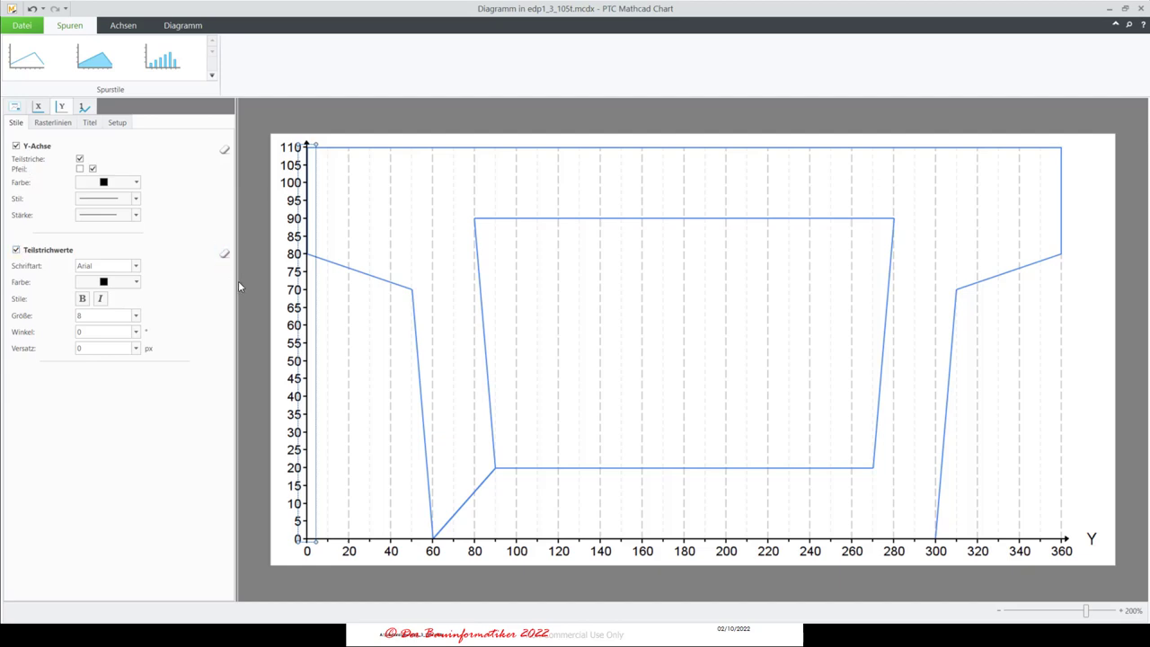
{"action": "left_click", "coordinate": [47, 123]}
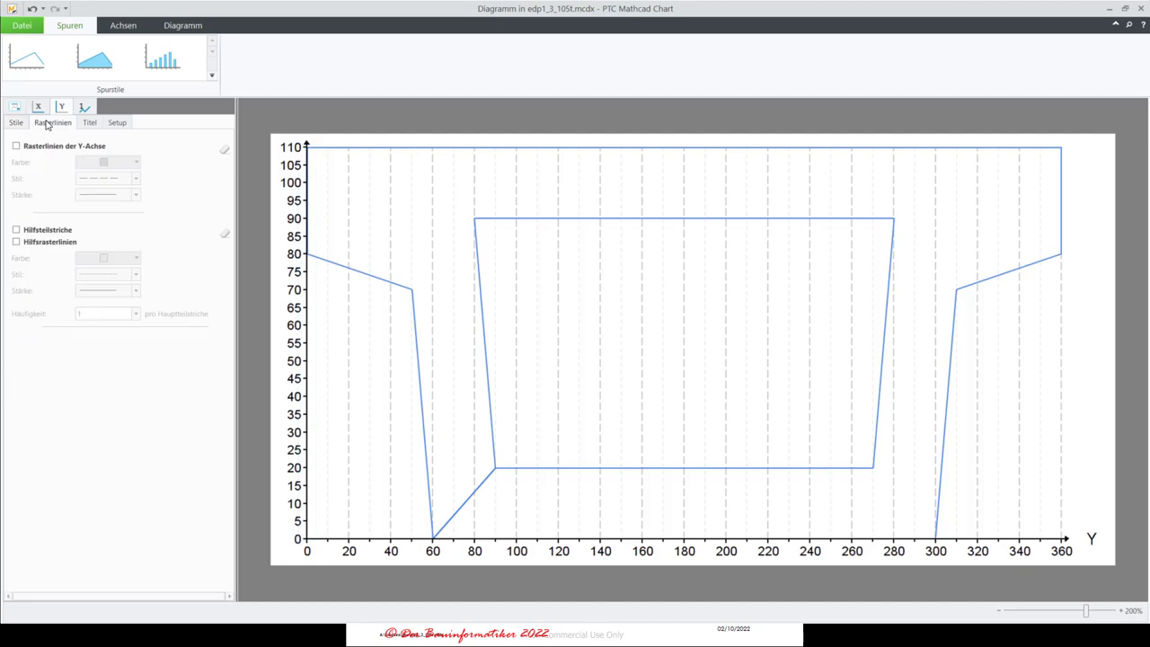
{"action": "left_click", "coordinate": [15, 231]}
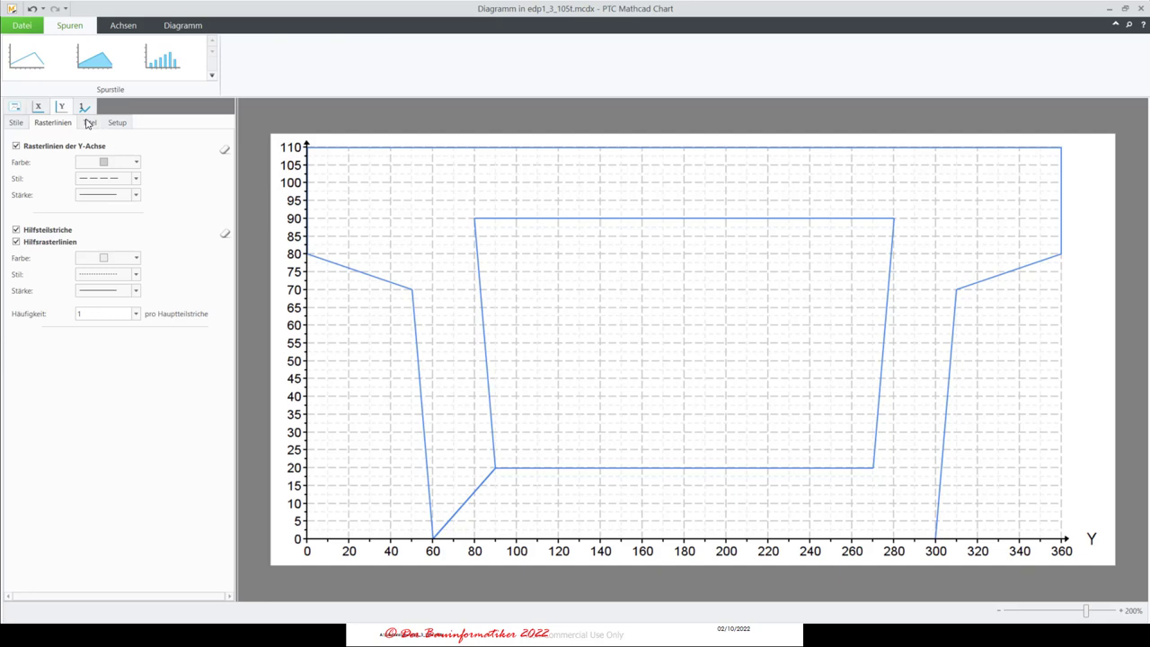
- Add a title to the Y axis with the text Z
{"action": "left_click", "coordinate": [16, 145]}
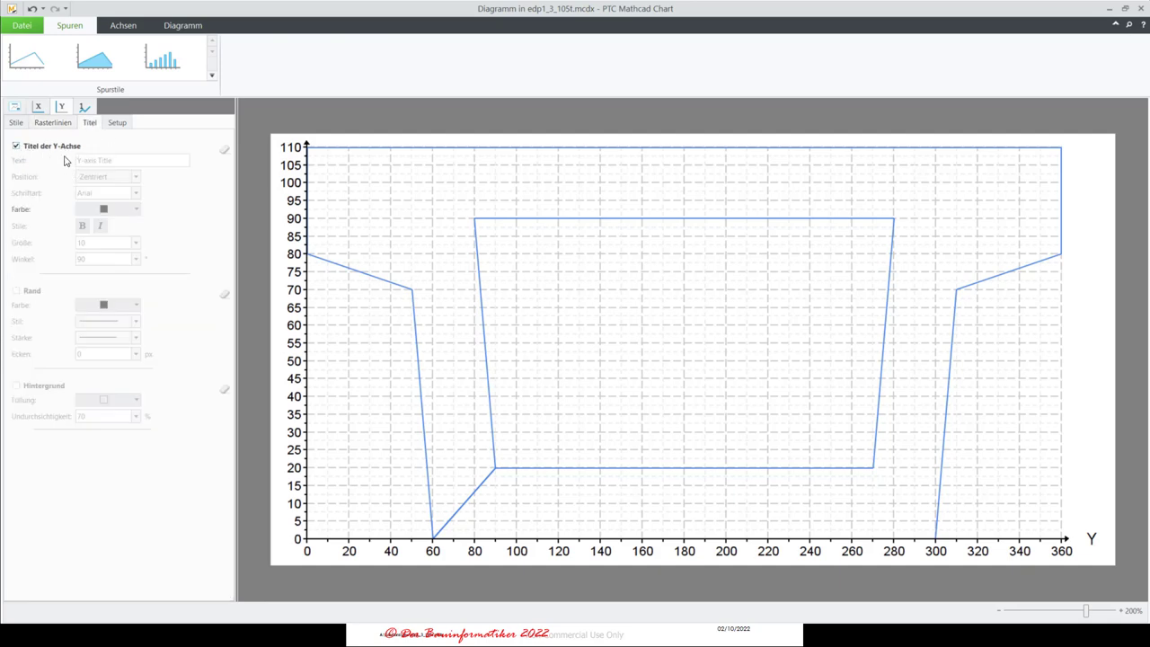
{"action": "left_click_drag", "start_coordinate": [114, 163], "coordinate": [66, 157]}
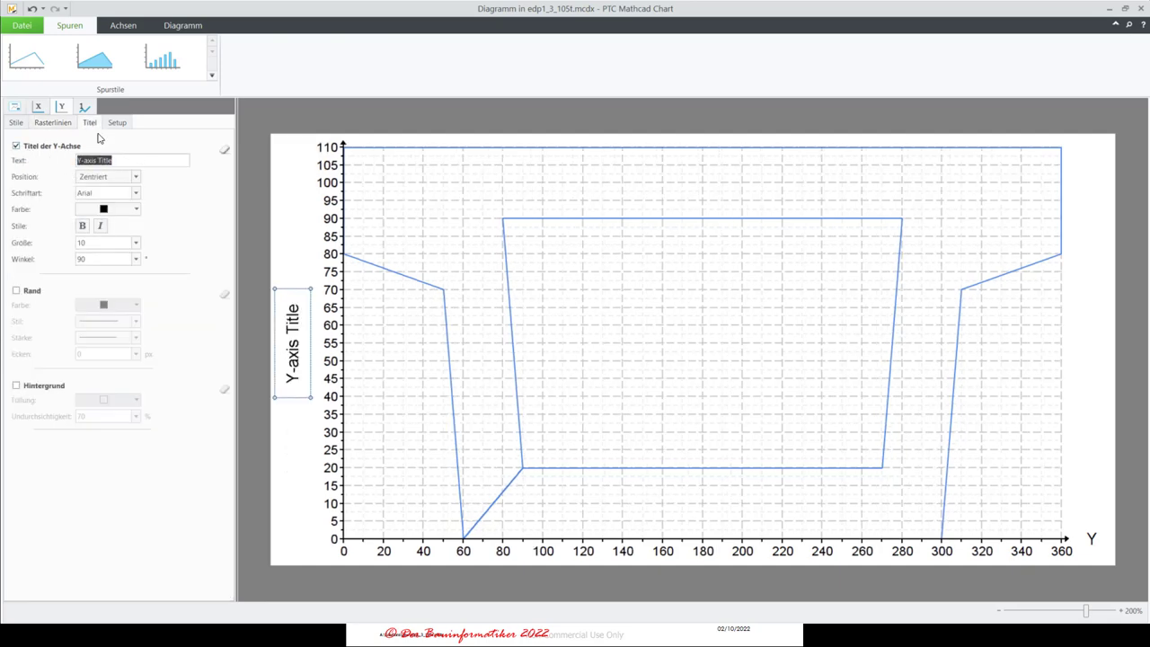
{"action": "type", "text": "Y"}
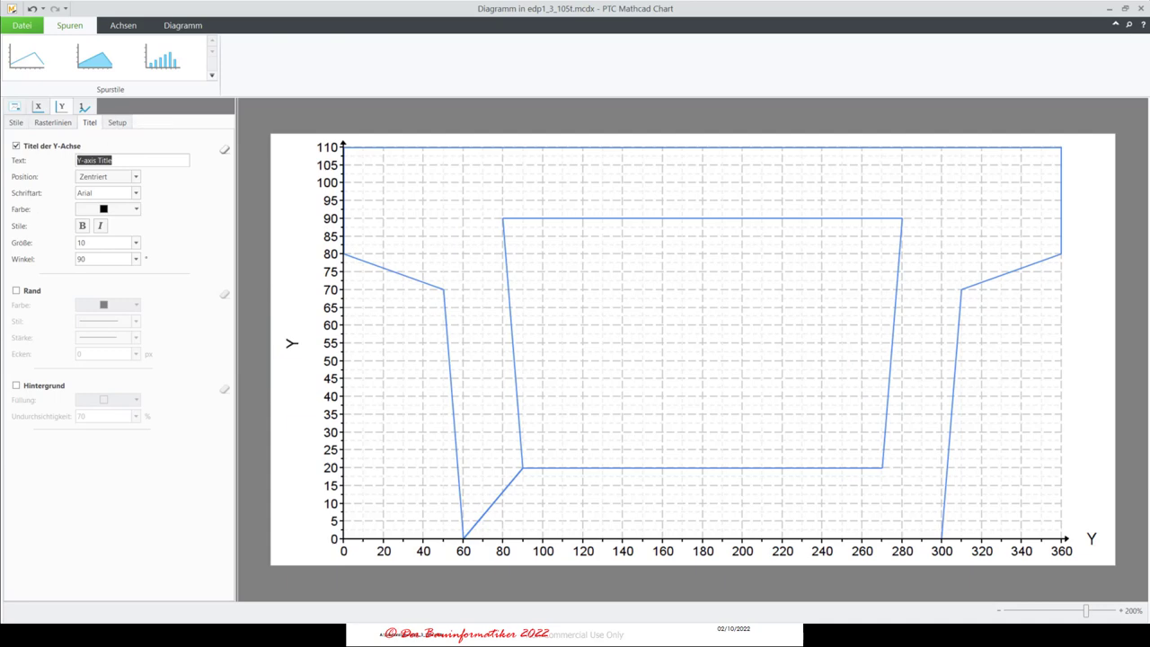
{"action": "key", "text": "Return"}
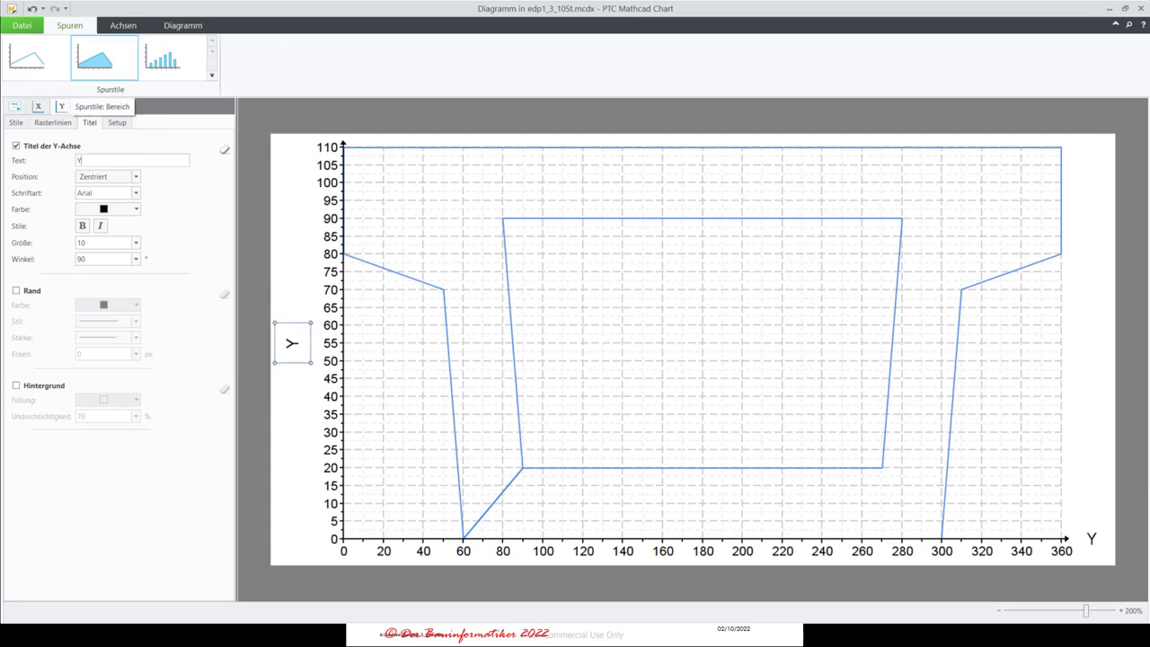
{"action": "type", "text": "Z"}
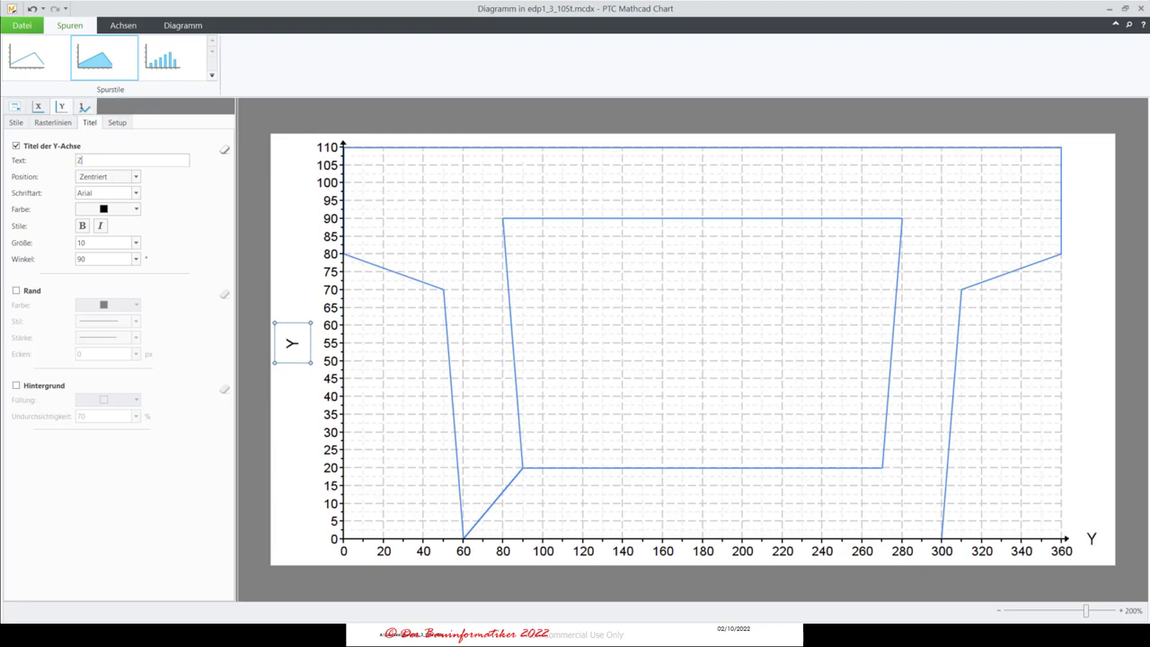
{"action": "key", "text": "Return"}
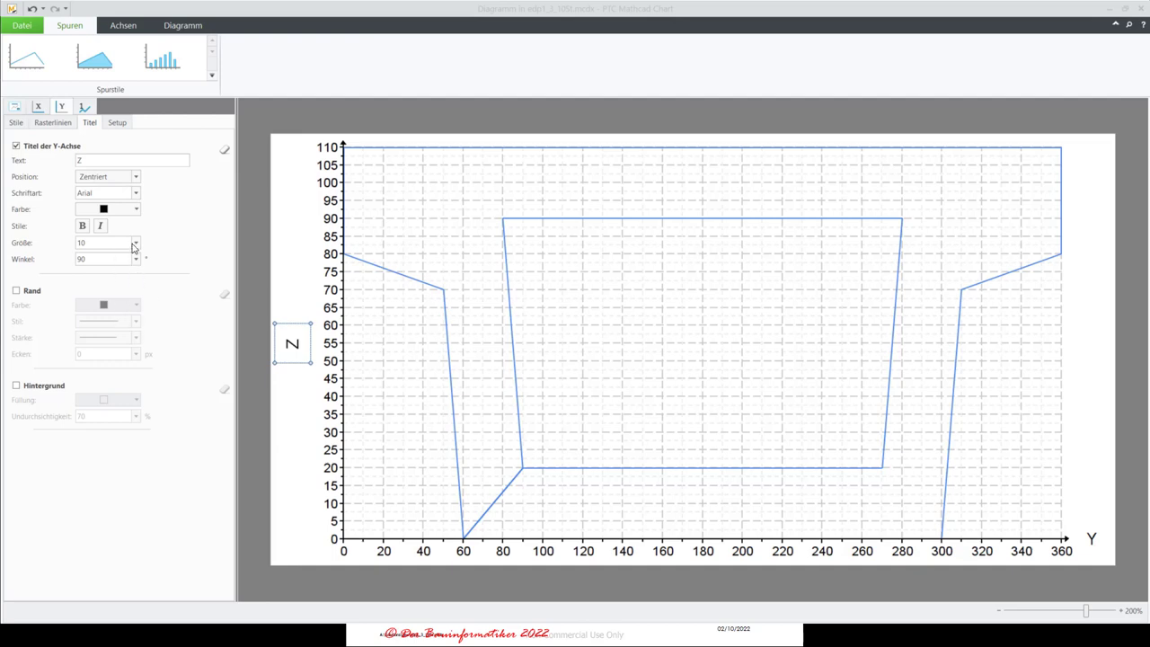
- Place the Y-axis title at the axis end (Ende) and set its angle to 0°
{"action": "left_click", "coordinate": [136, 177]}
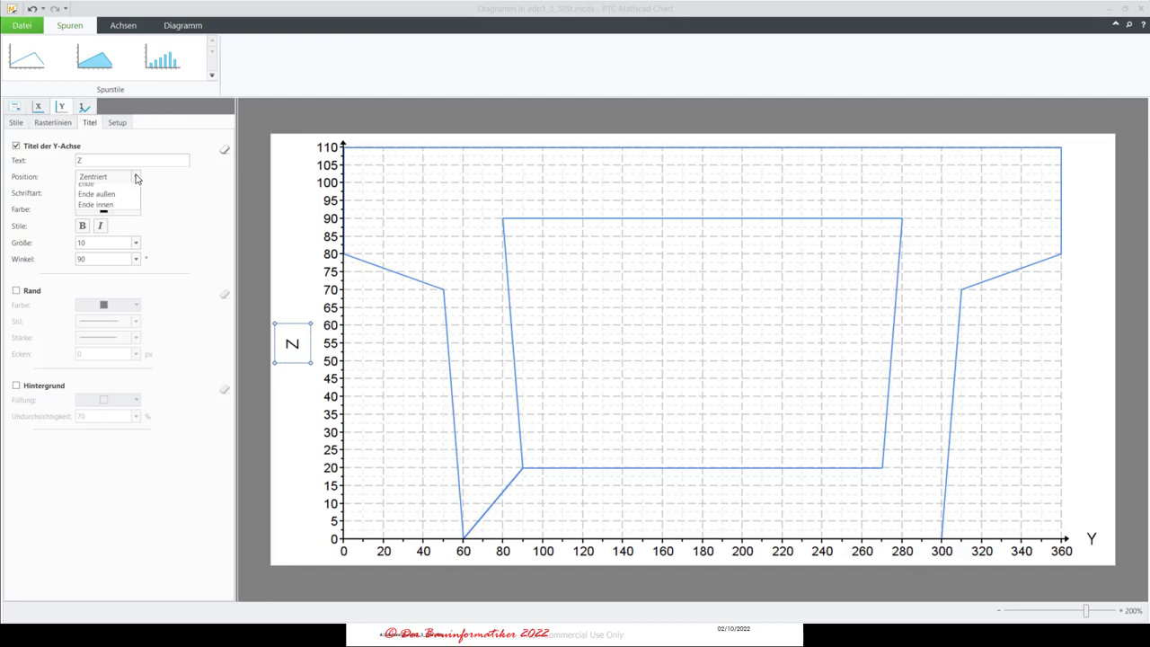
{"action": "left_click", "coordinate": [97, 198]}
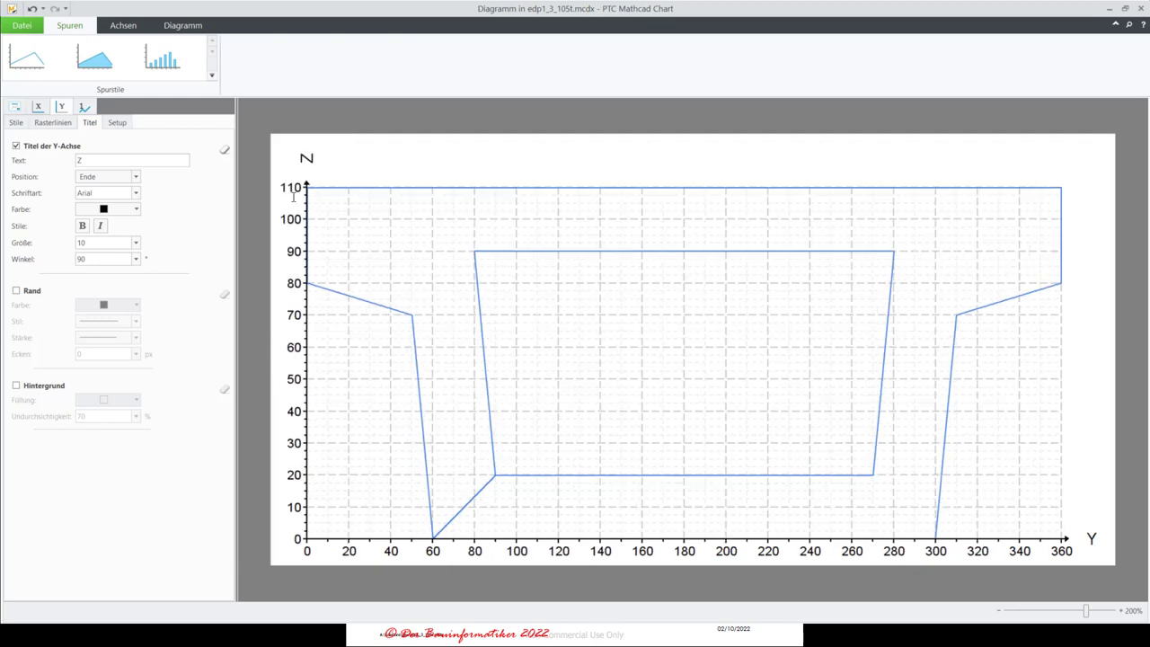
{"action": "left_click", "coordinate": [135, 260]}
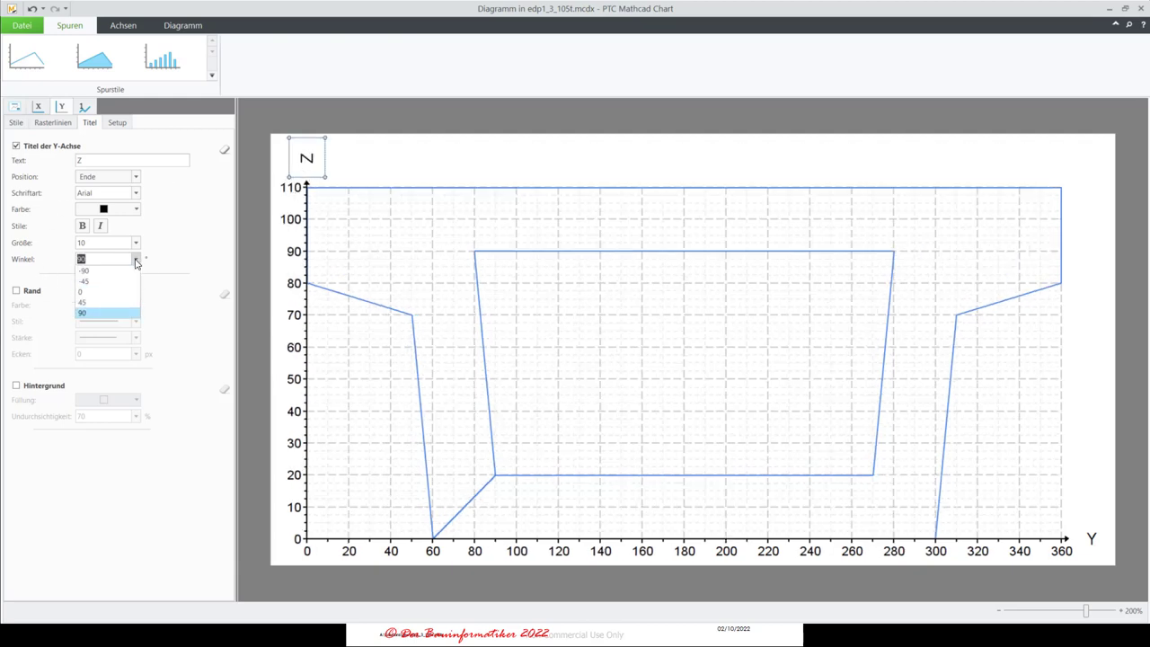
{"action": "left_click", "coordinate": [83, 293]}
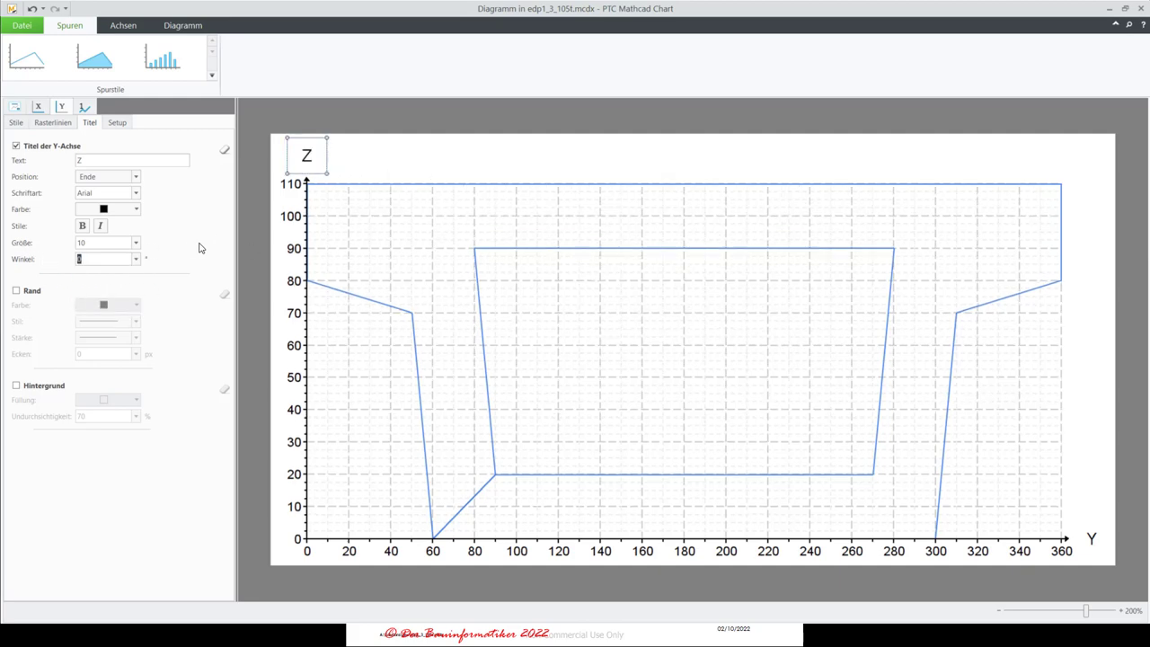
- Enable a custom range for the Y axis with a maximum of 120 and 6 steps
{"action": "left_click", "coordinate": [117, 125]}
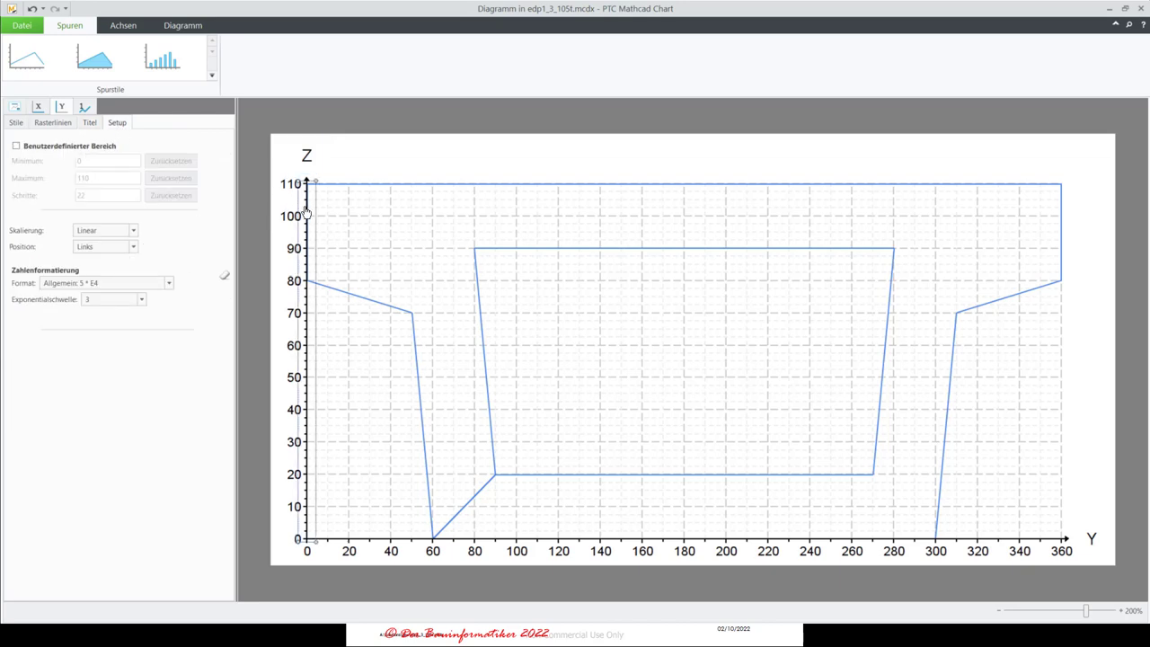
{"action": "left_click", "coordinate": [320, 182]}
{"action": "left_click", "coordinate": [16, 145]}
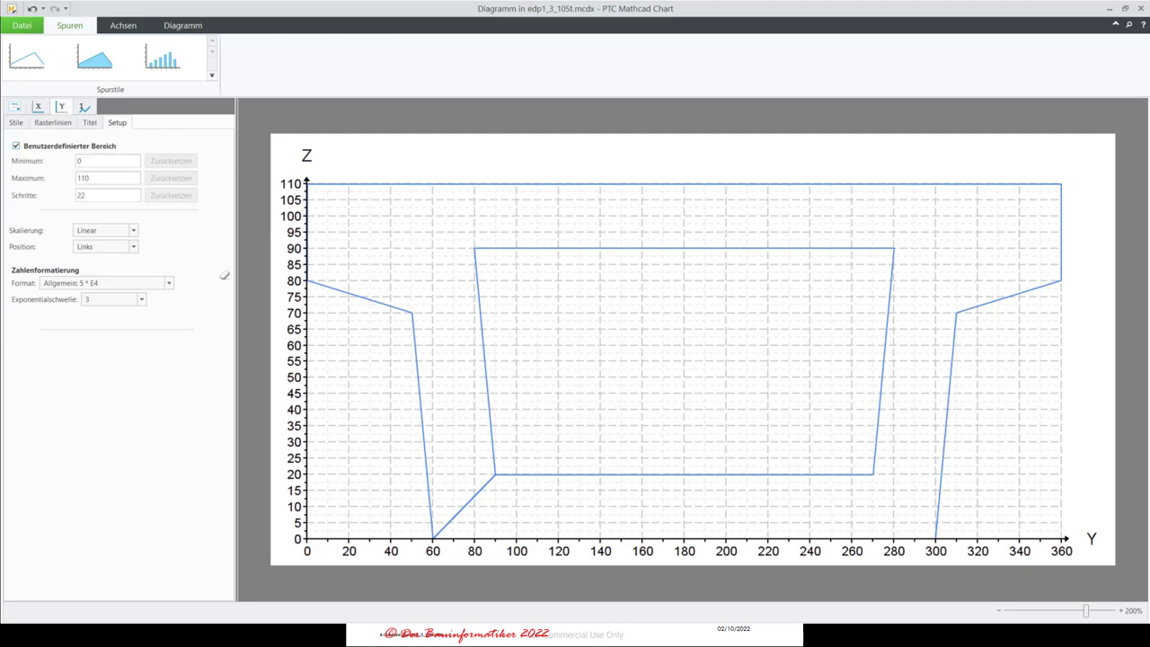
{"action": "left_click", "coordinate": [97, 159]}
{"action": "double_click", "coordinate": [77, 179]}
{"action": "type", "text": "120"}
{"action": "key", "text": "Return"}
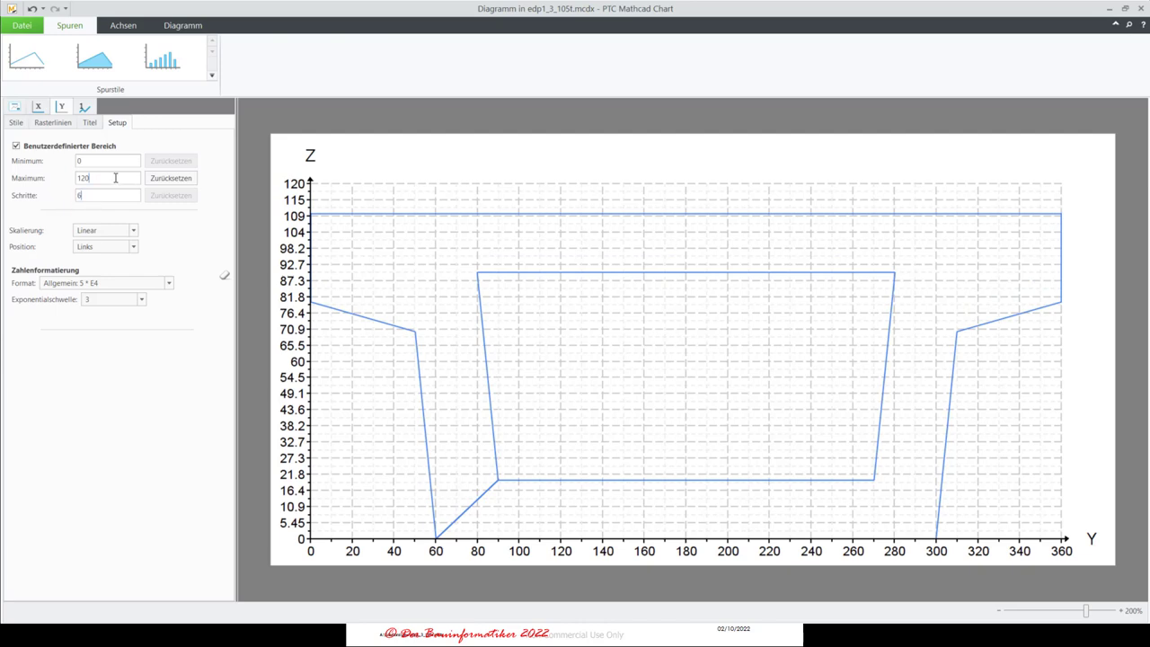
{"action": "key", "text": "Return"}
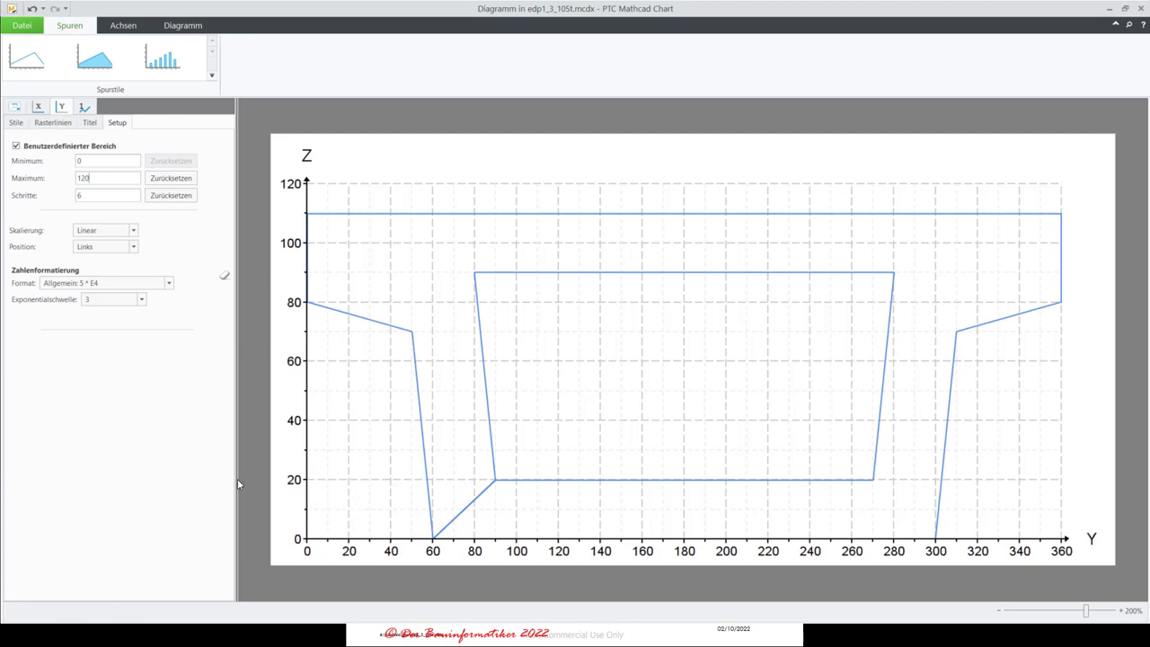
{"action": "key", "text": "Return"}
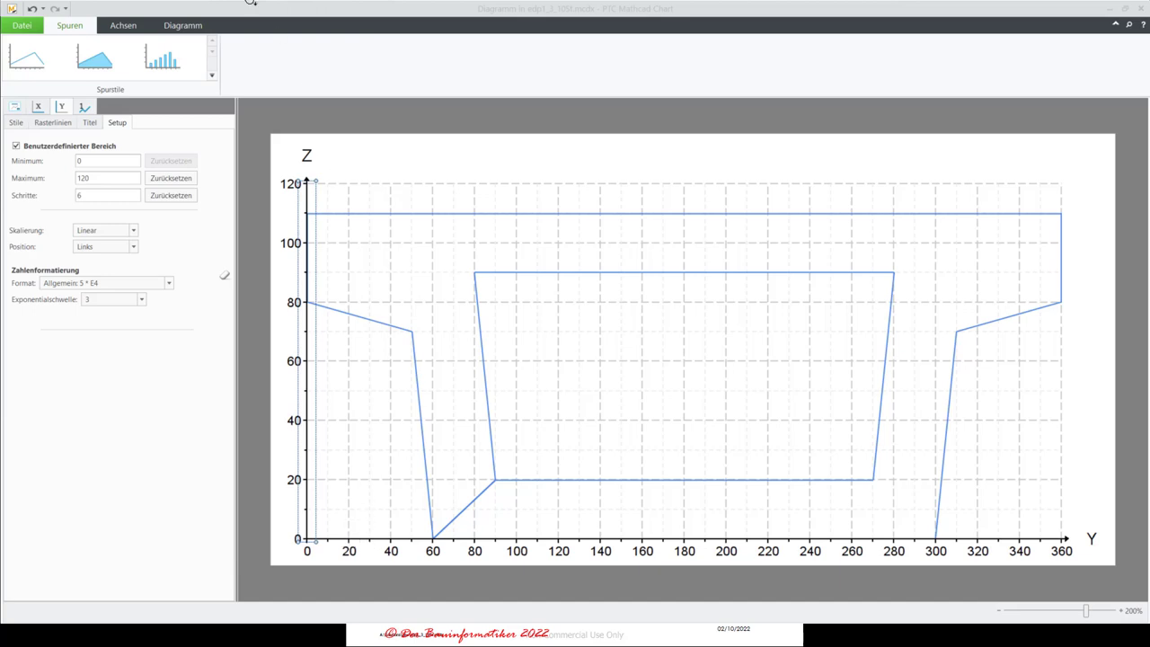
- Close the chart editor and reduce the chart's height in the Mathcad Prime worksheet
{"action": "left_click", "coordinate": [1141, 8]}
{"action": "left_click", "coordinate": [975, 306]}
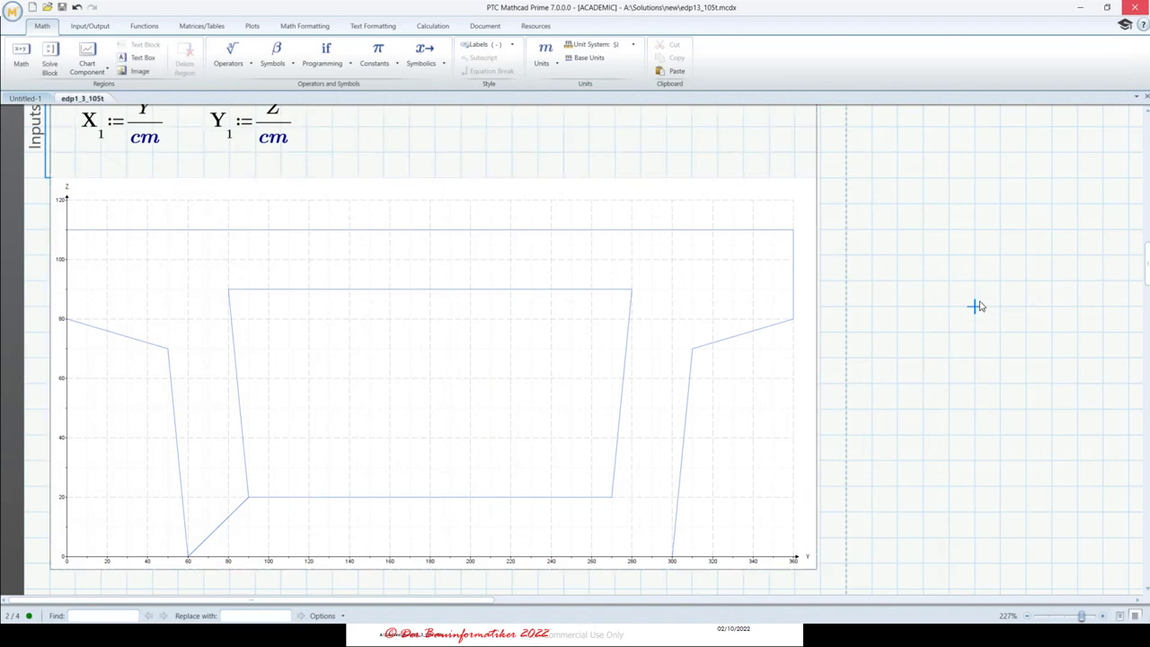
{"action": "scroll", "coordinate": [422, 462], "scroll_direction": "down", "scroll_amount": 2}
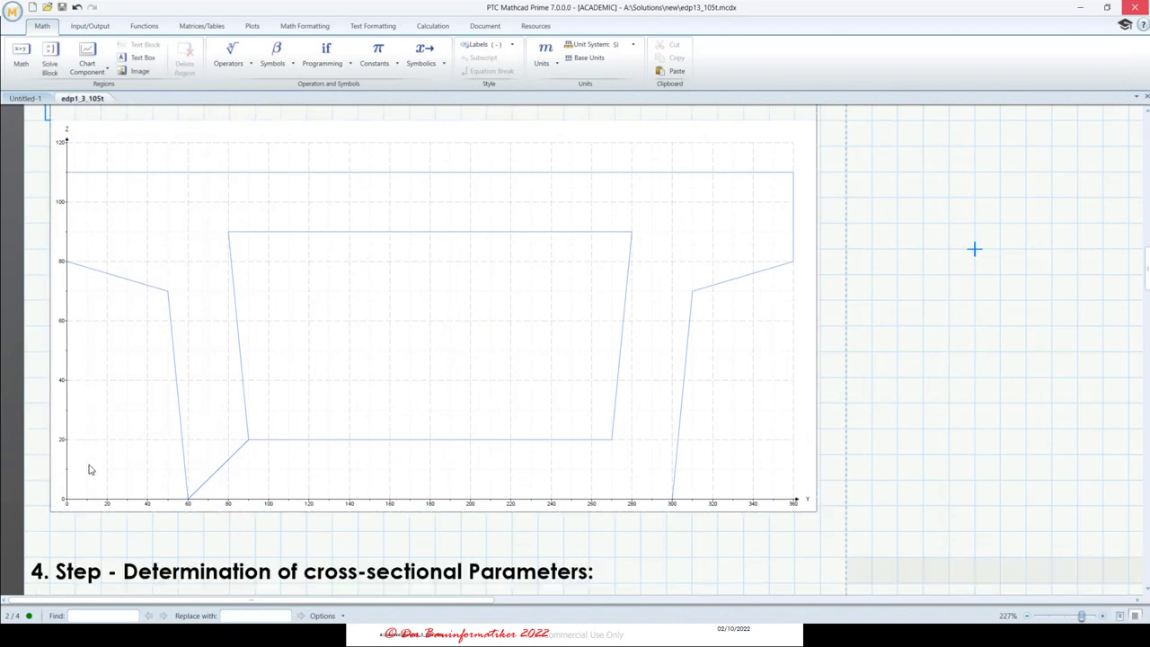
{"action": "left_click", "coordinate": [454, 485]}
{"action": "left_click_drag", "start_coordinate": [435, 512], "coordinate": [473, 409]}
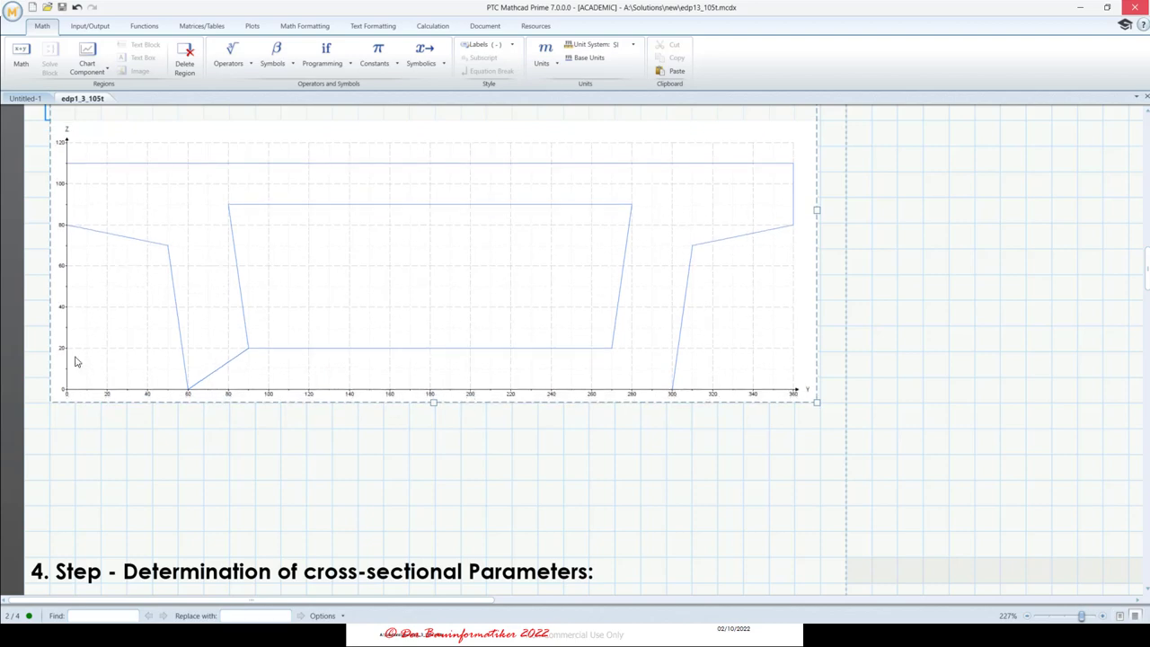
{"action": "left_click", "coordinate": [198, 488]}
- Remove two blank lines between the chart and the cross-sectional Parameters heading
{"action": "scroll", "coordinate": [333, 513], "scroll_direction": "up", "scroll_amount": 3}
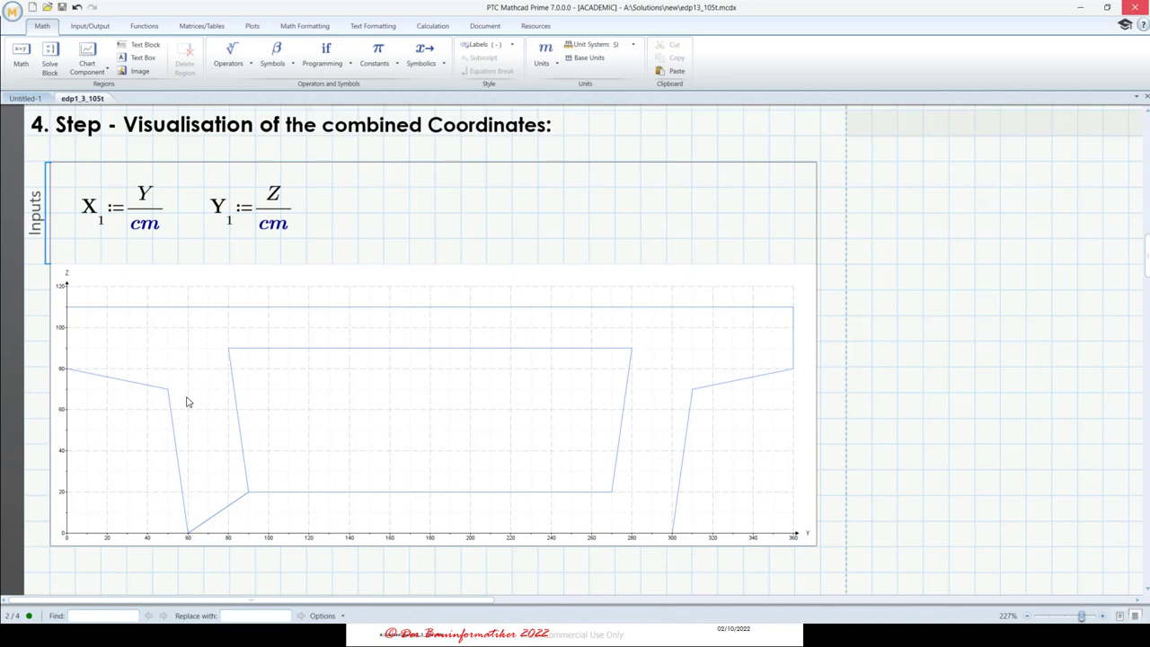
{"action": "scroll", "coordinate": [187, 401], "scroll_direction": "down", "scroll_amount": 3}
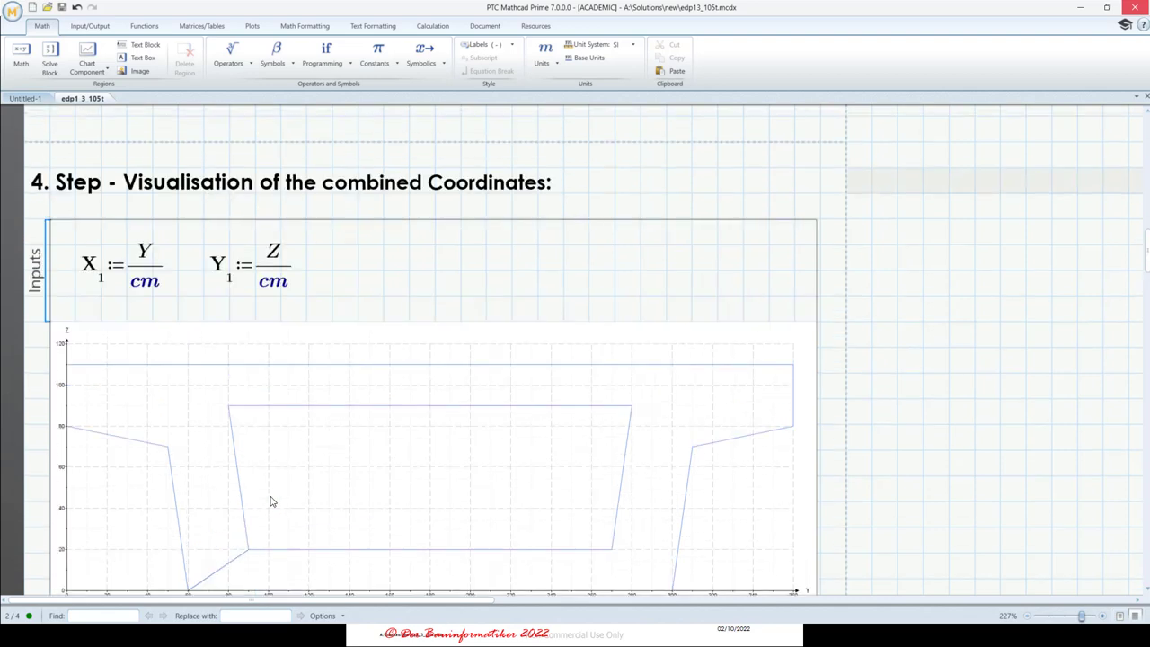
{"action": "scroll", "coordinate": [272, 500], "scroll_direction": "up", "scroll_amount": 4}
{"action": "scroll", "coordinate": [272, 501], "scroll_direction": "down", "scroll_amount": 5}
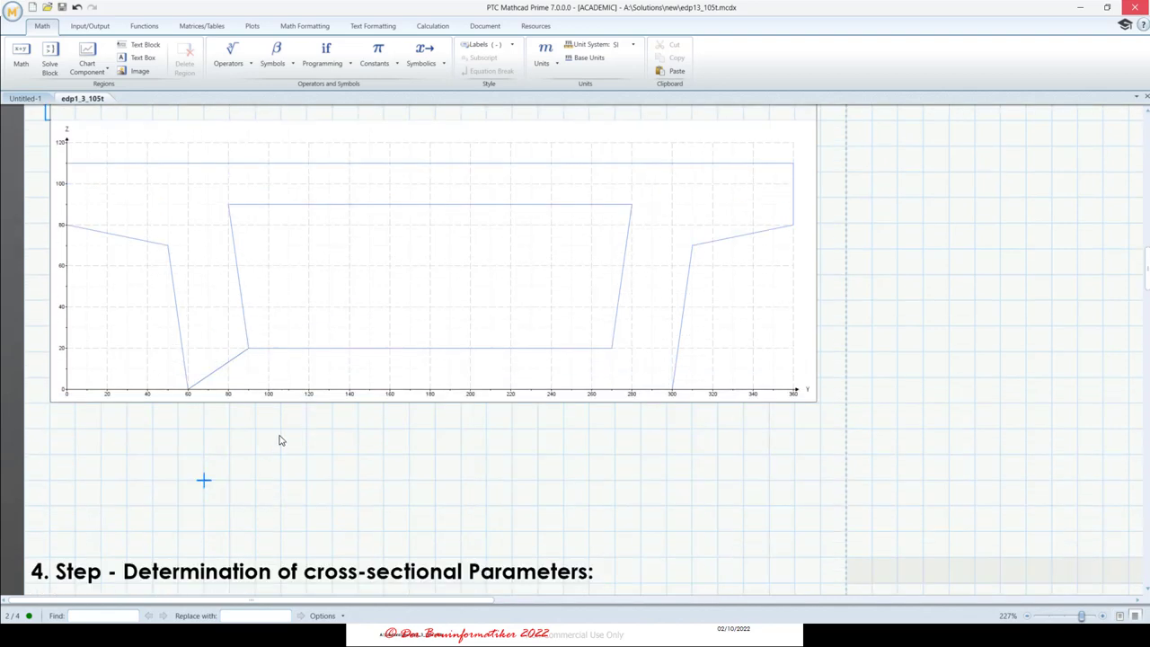
{"action": "left_click", "coordinate": [280, 428]}
{"action": "key", "text": "Delete"}
{"action": "key", "text": "Delete"}
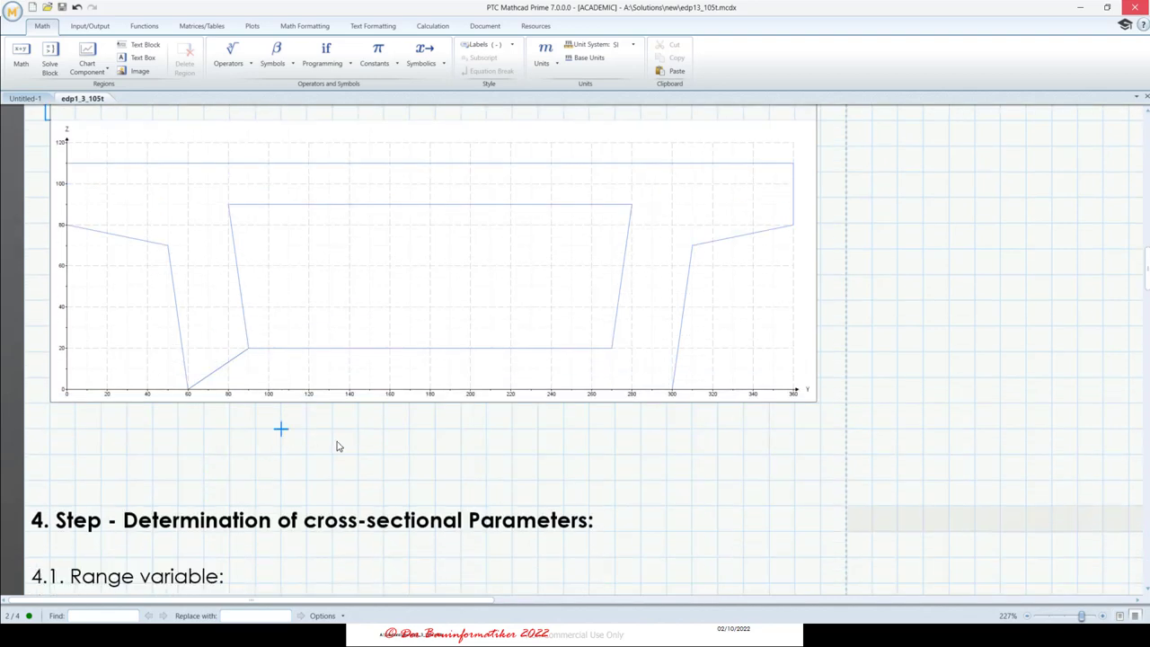
- Insert a math region after the 4.1 Range variable text and define i:=2..last(Y)
{"action": "scroll", "coordinate": [377, 486], "scroll_direction": "up", "scroll_amount": 2}
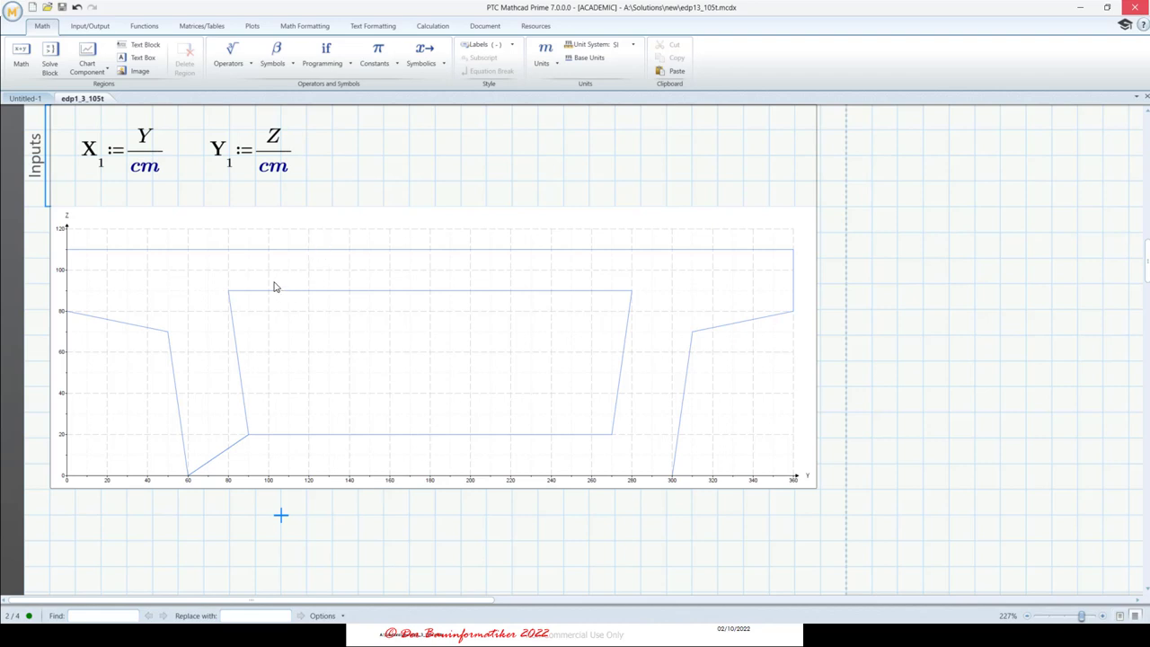
{"action": "scroll", "coordinate": [295, 317], "scroll_direction": "up", "scroll_amount": 1}
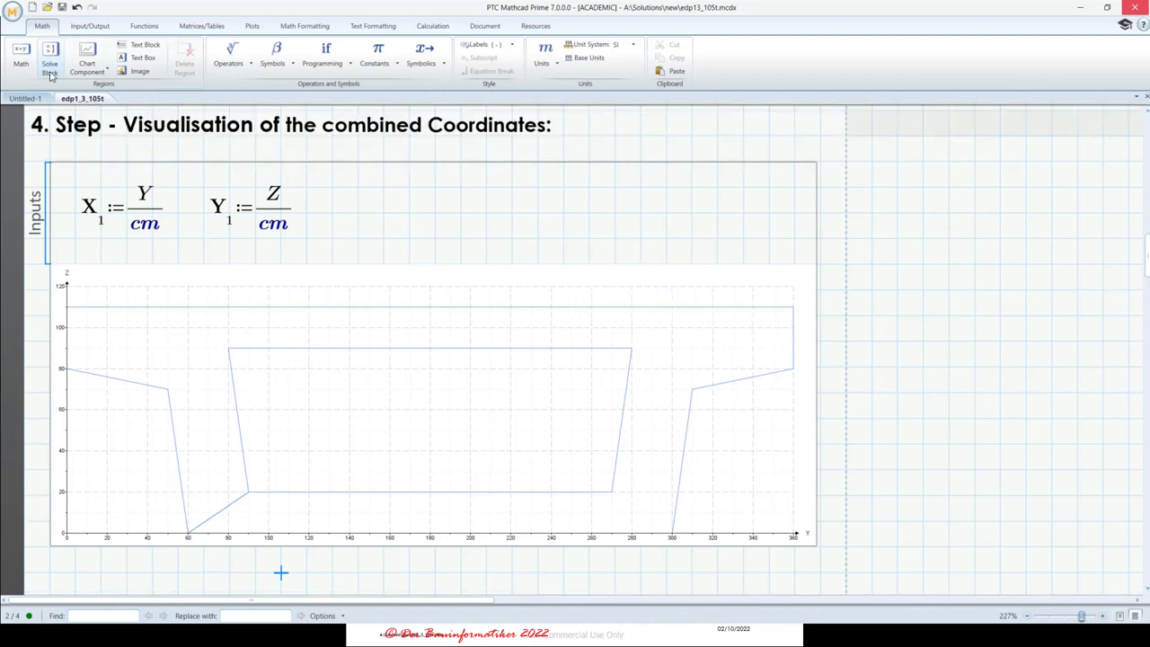
{"action": "scroll", "coordinate": [331, 359], "scroll_direction": "down", "scroll_amount": 10}
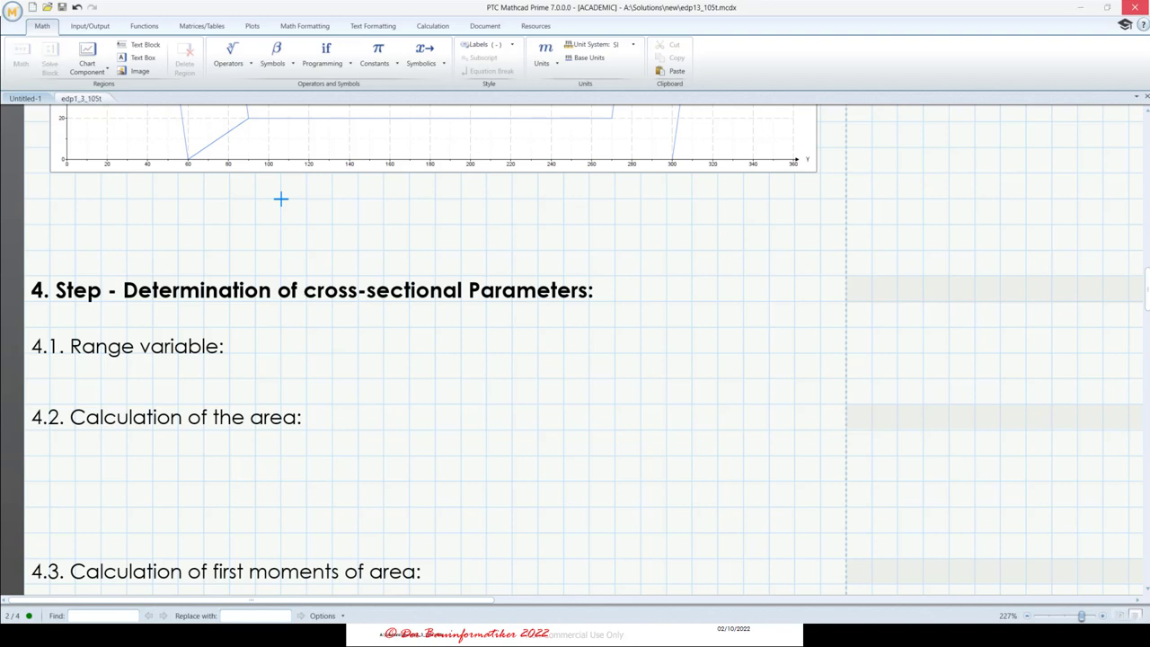
{"action": "left_click", "coordinate": [225, 339]}
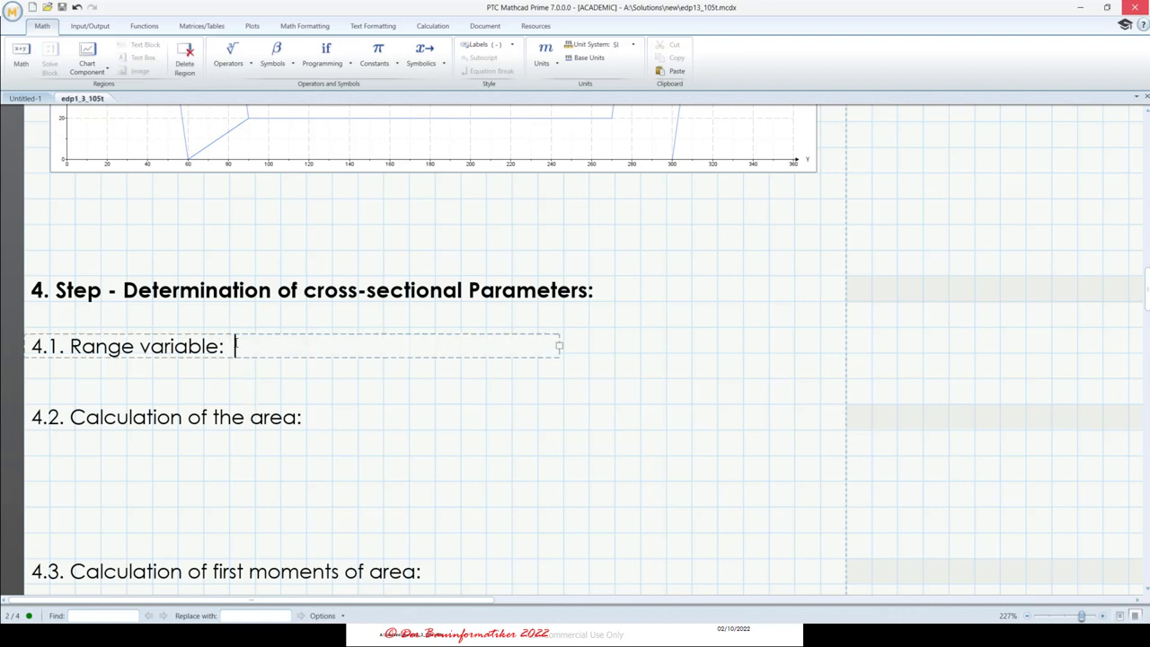
{"action": "left_click", "coordinate": [19, 55]}
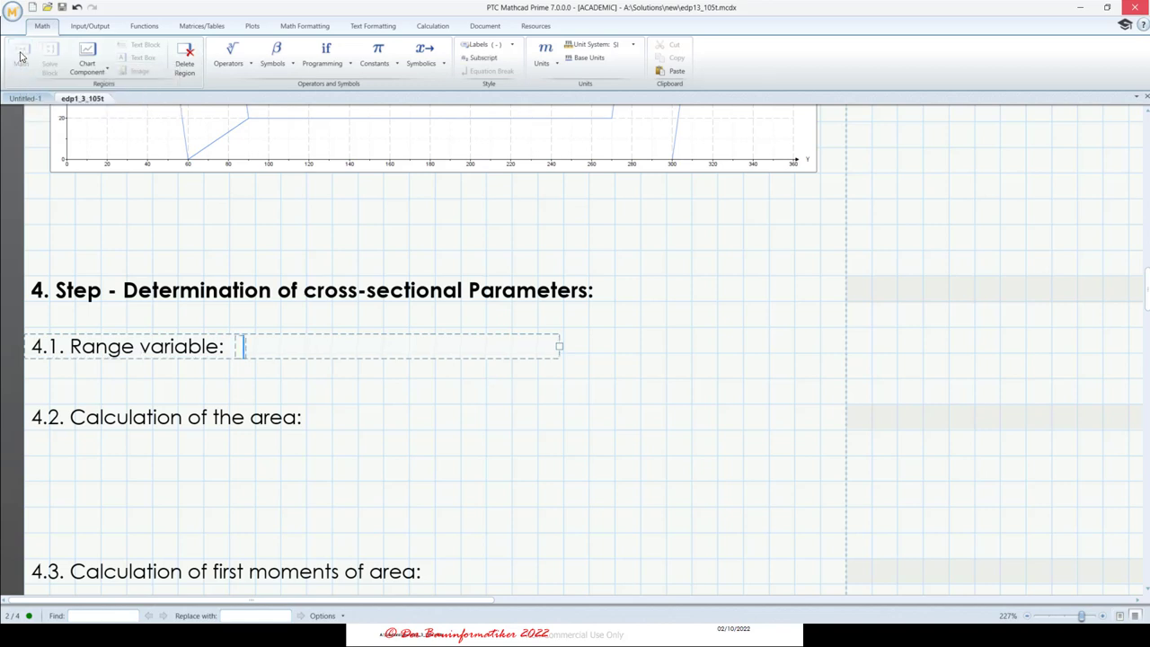
{"action": "type", "text": "i:=2"}
{"action": "key", "text": "semicolon"}
{"action": "key", "text": "BackSpace"}
{"action": "key", "text": "semicolon"}
{"action": "type", "text": "last"}
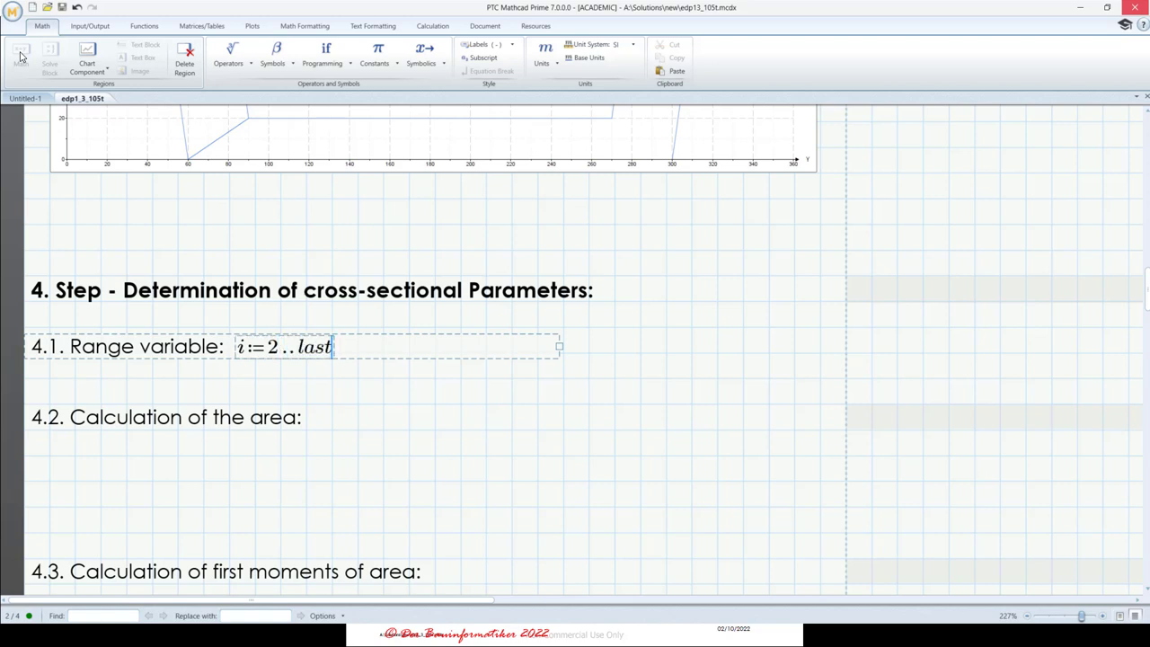
{"action": "type", "text": "(V"}
{"action": "key", "text": "BackSpace"}
{"action": "type", "text": "Y"}
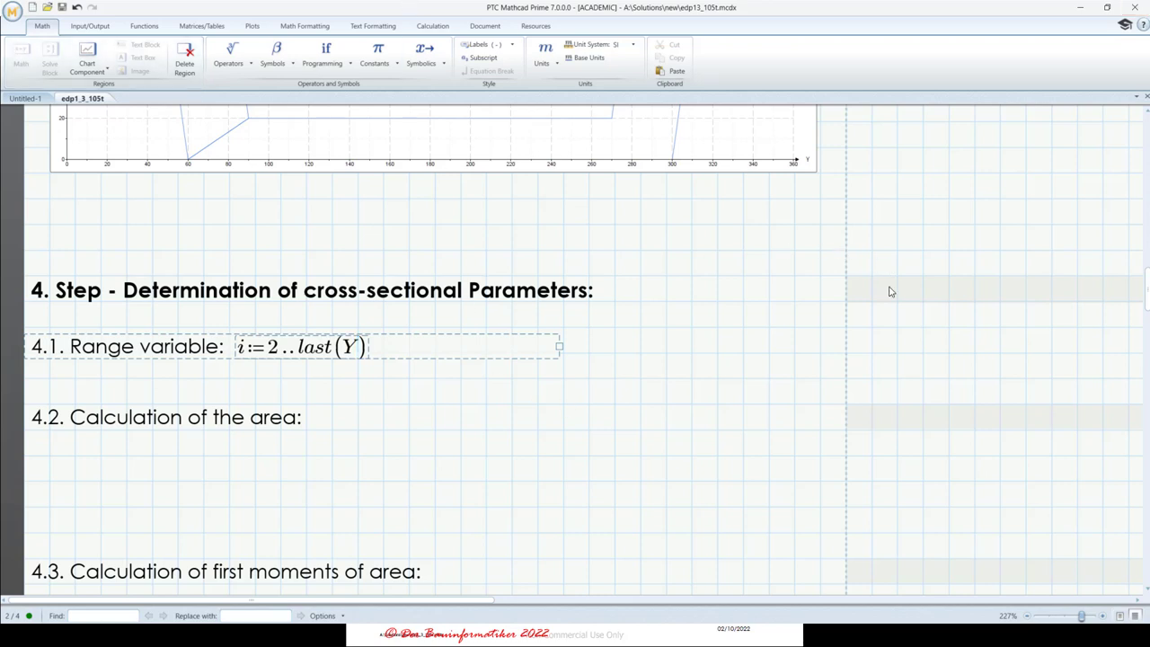
- Evaluate i in the free area beside section 4.2 and expand the result vector to show all its elements
{"action": "scroll", "coordinate": [993, 463], "scroll_direction": "down", "scroll_amount": 2}
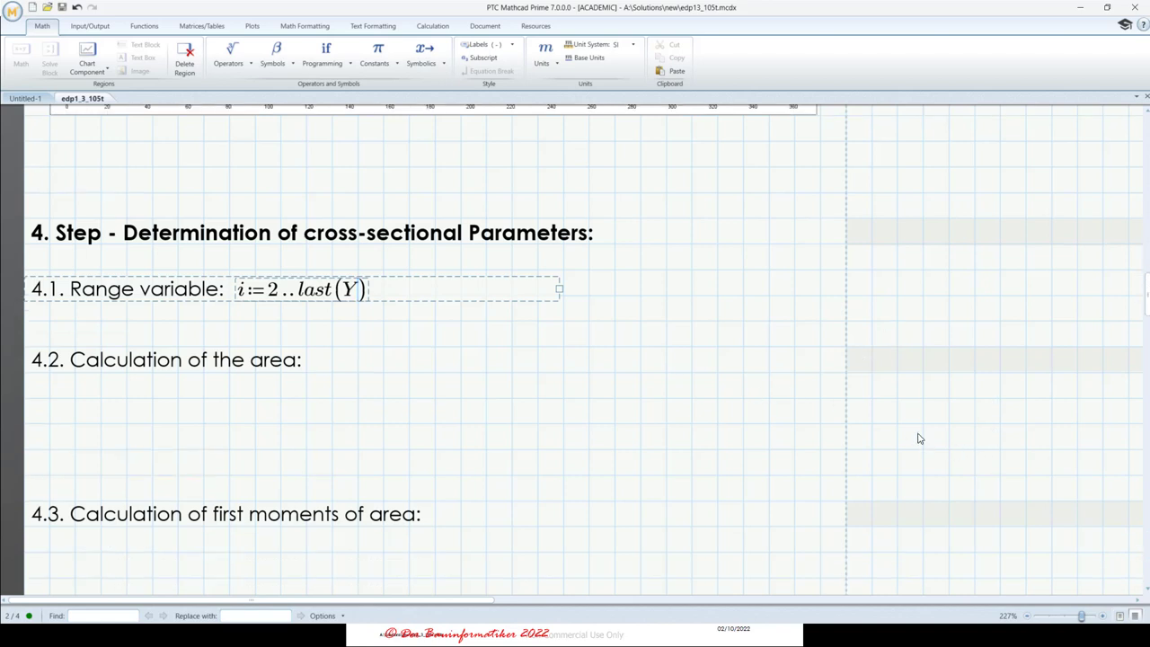
{"action": "left_click", "coordinate": [872, 398]}
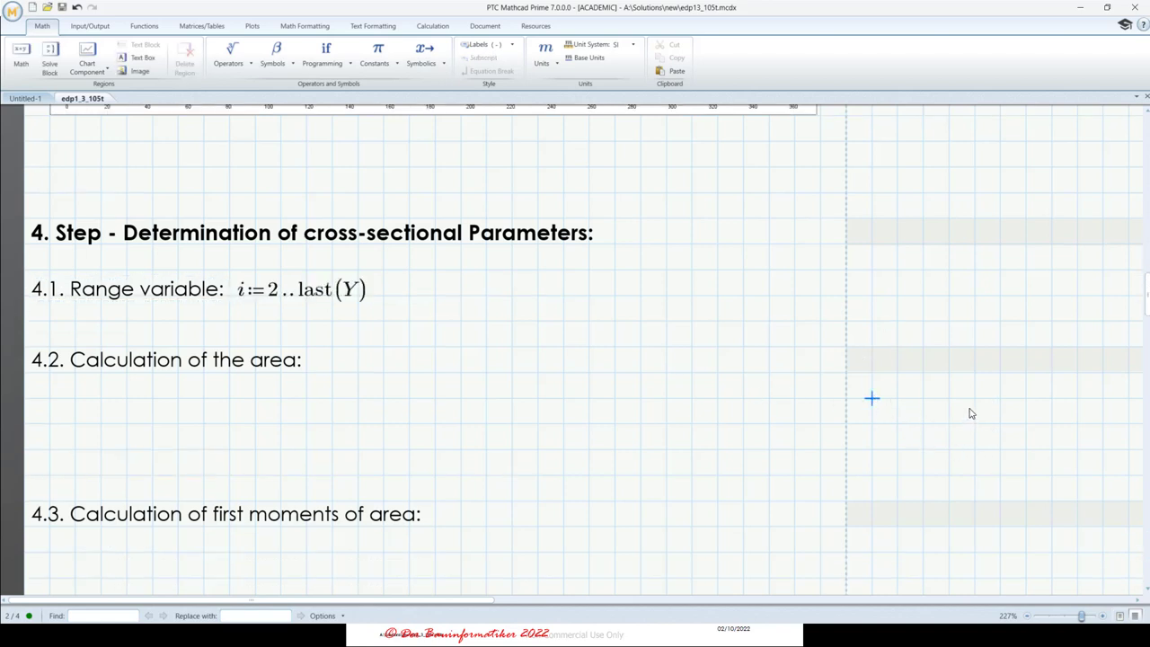
{"action": "type", "text": "i="}
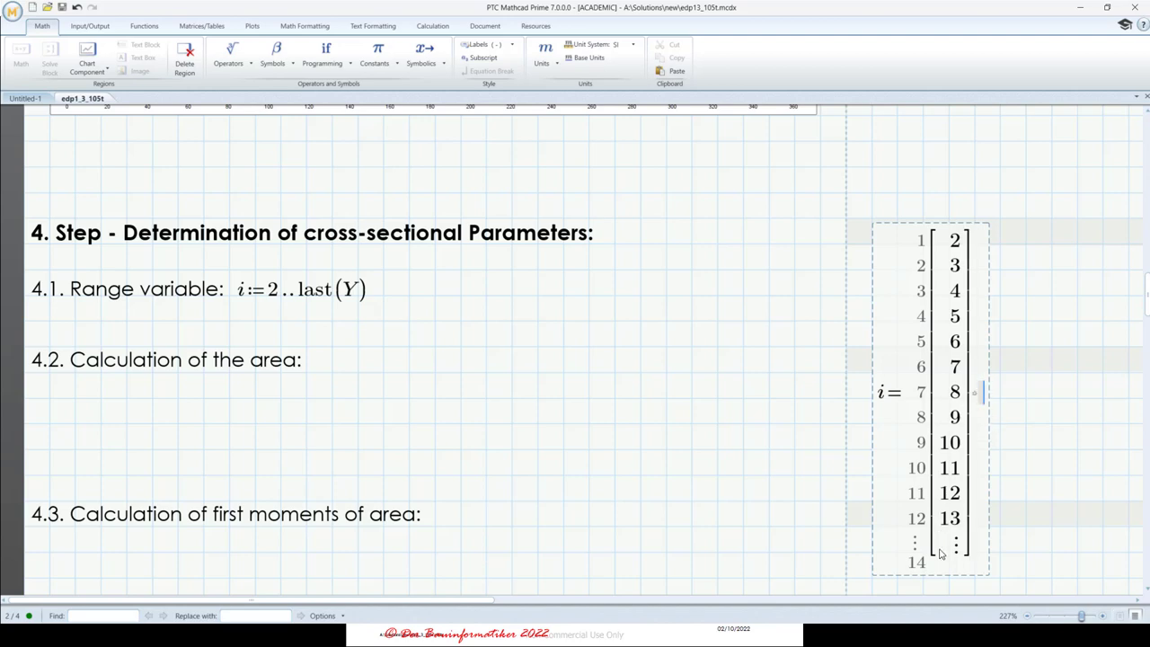
{"action": "left_click_drag", "start_coordinate": [945, 560], "coordinate": [949, 465]}
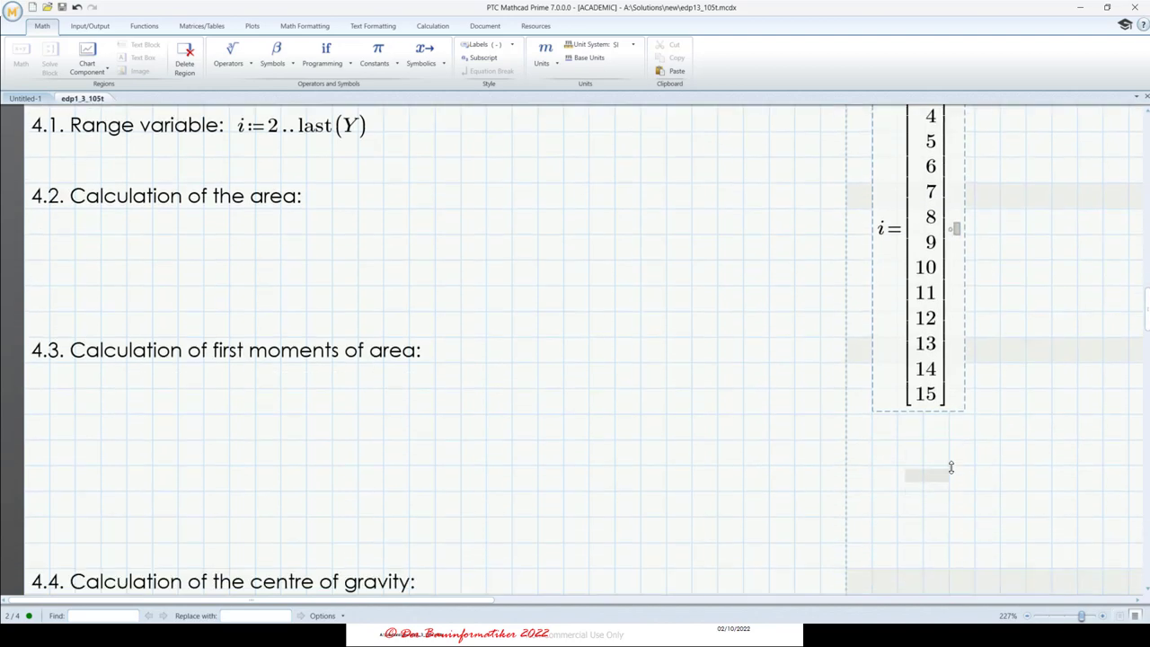
- Delete the evaluated result of i beside section 4 and place the insertion point in the blank area under the 4.2 heading
{"action": "scroll", "coordinate": [934, 408], "scroll_direction": "up", "scroll_amount": 5}
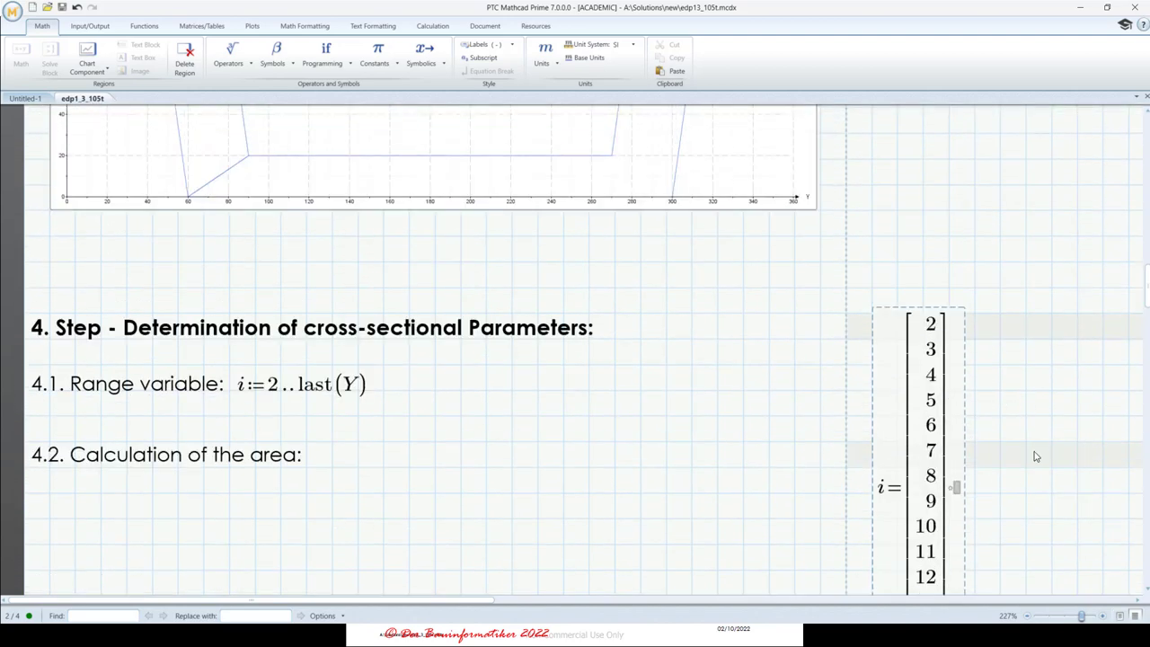
{"action": "left_click", "coordinate": [1002, 523]}
{"action": "left_click", "coordinate": [952, 534]}
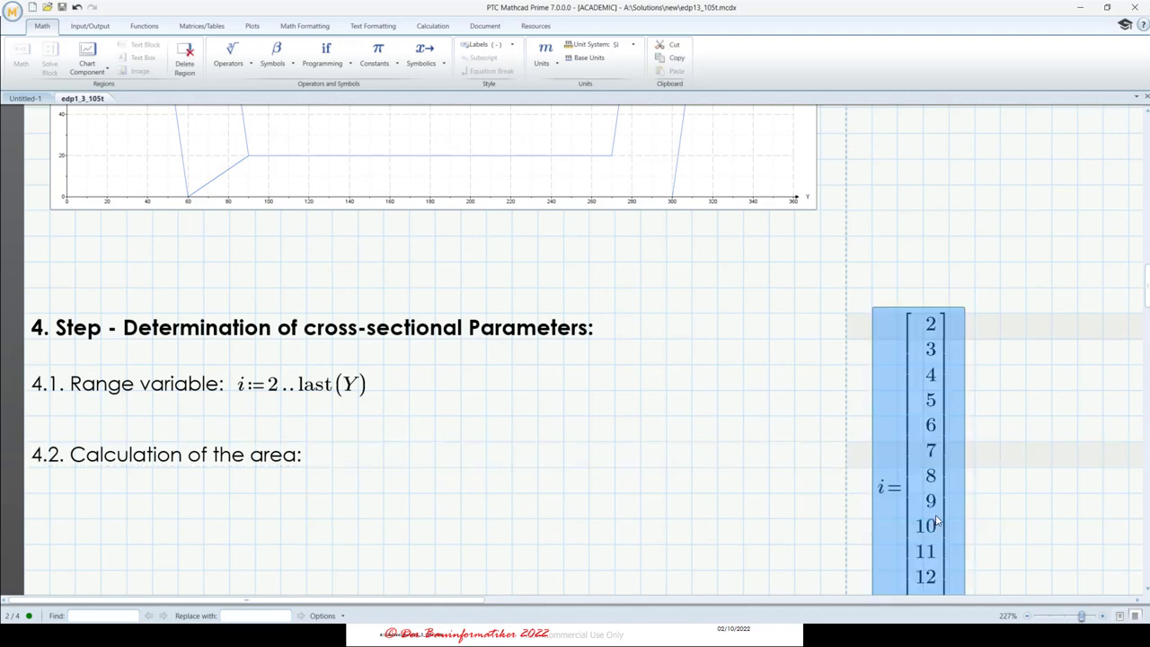
{"action": "key", "text": "Delete"}
{"action": "scroll", "coordinate": [257, 404], "scroll_direction": "down", "scroll_amount": 3}
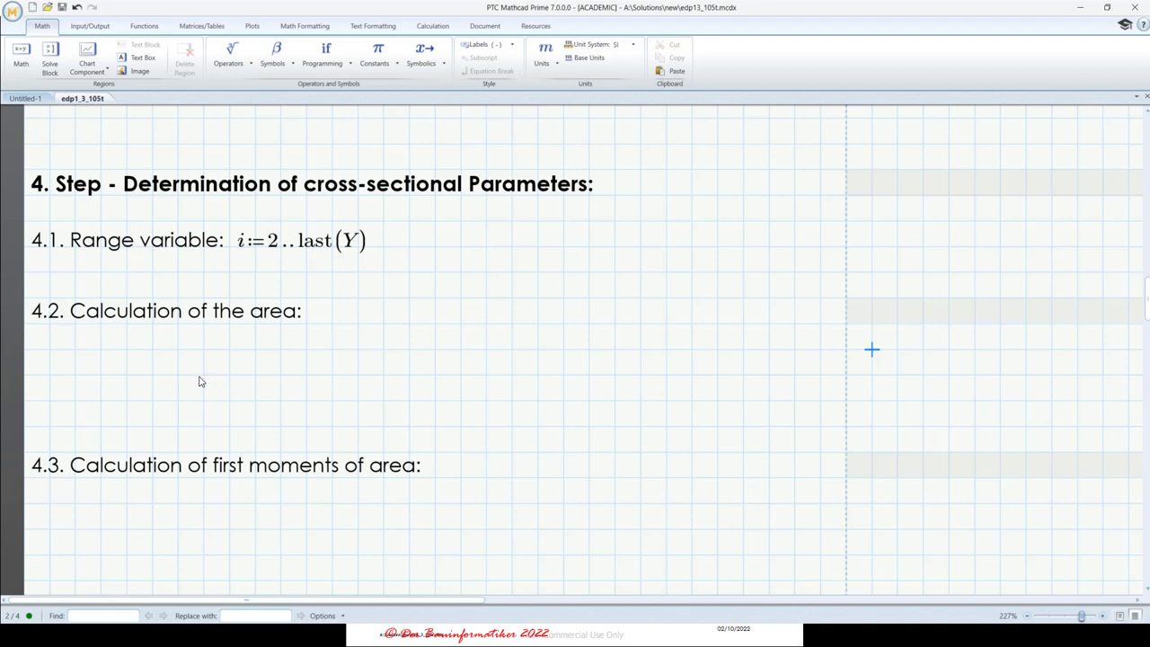
{"action": "left_click", "coordinate": [177, 376]}
{"action": "left_click", "coordinate": [152, 376]}
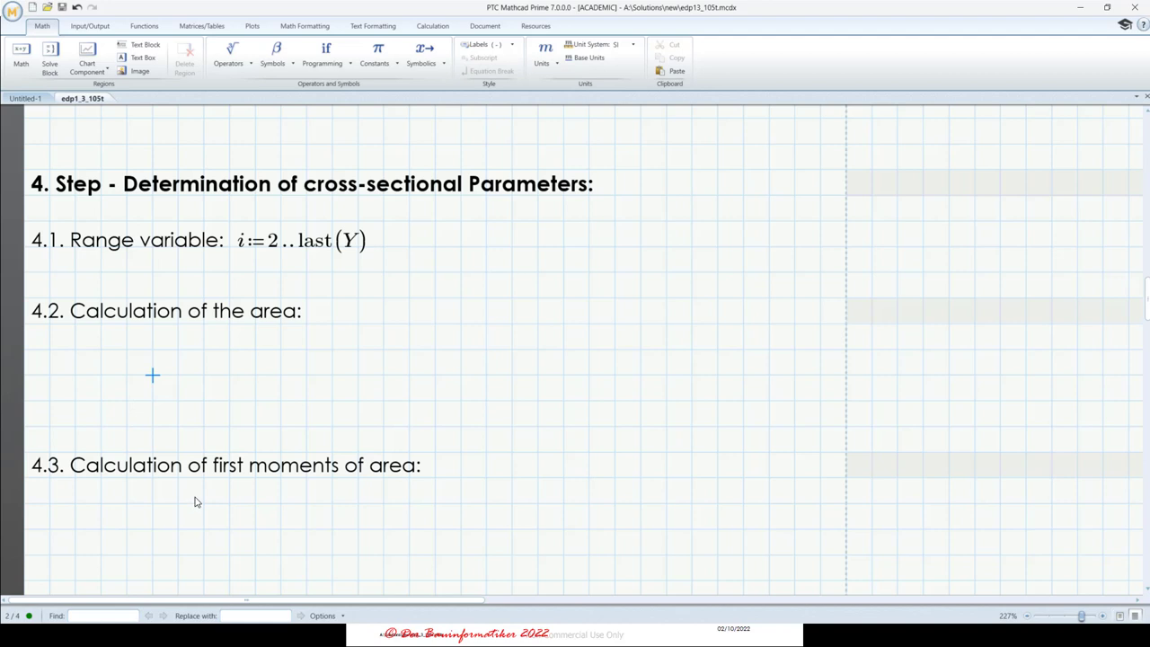
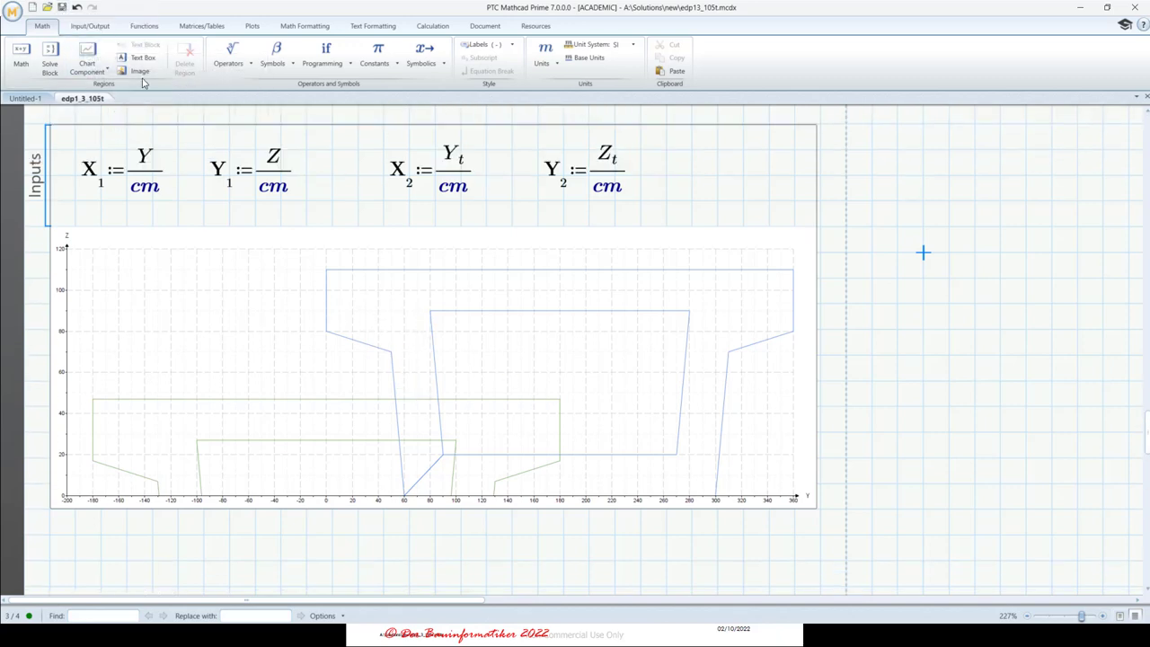
- Save the worksheet and, in the chart editor for the Y–Z chart, name the first trace Original
{"action": "left_click", "coordinate": [62, 12]}
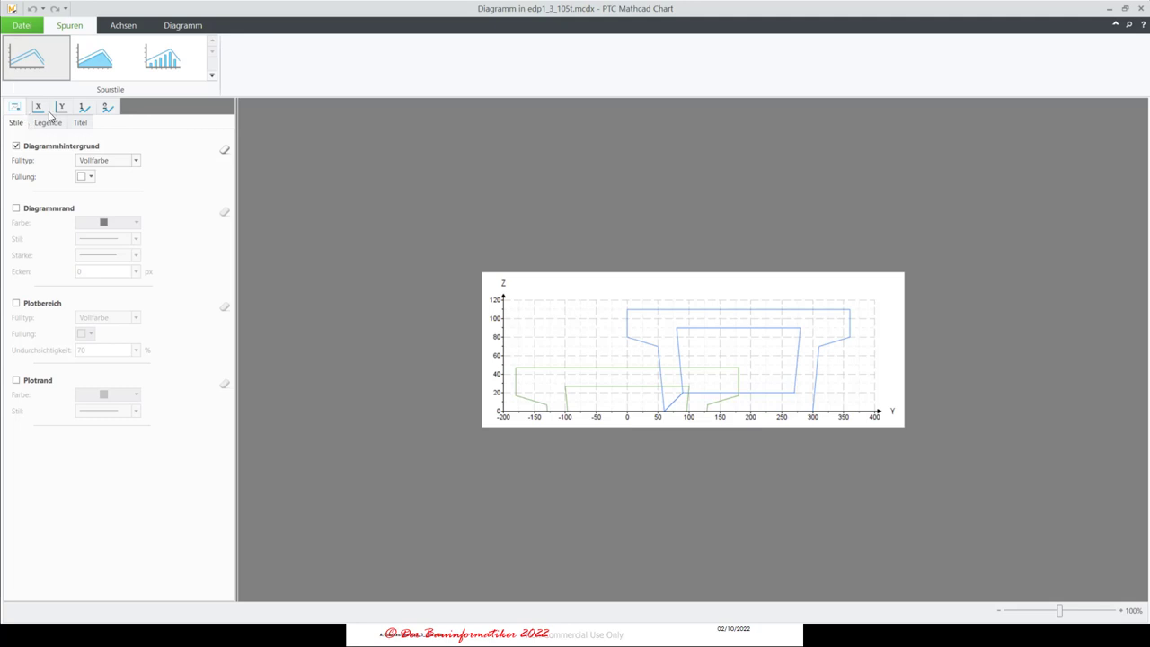
{"action": "left_click", "coordinate": [85, 107]}
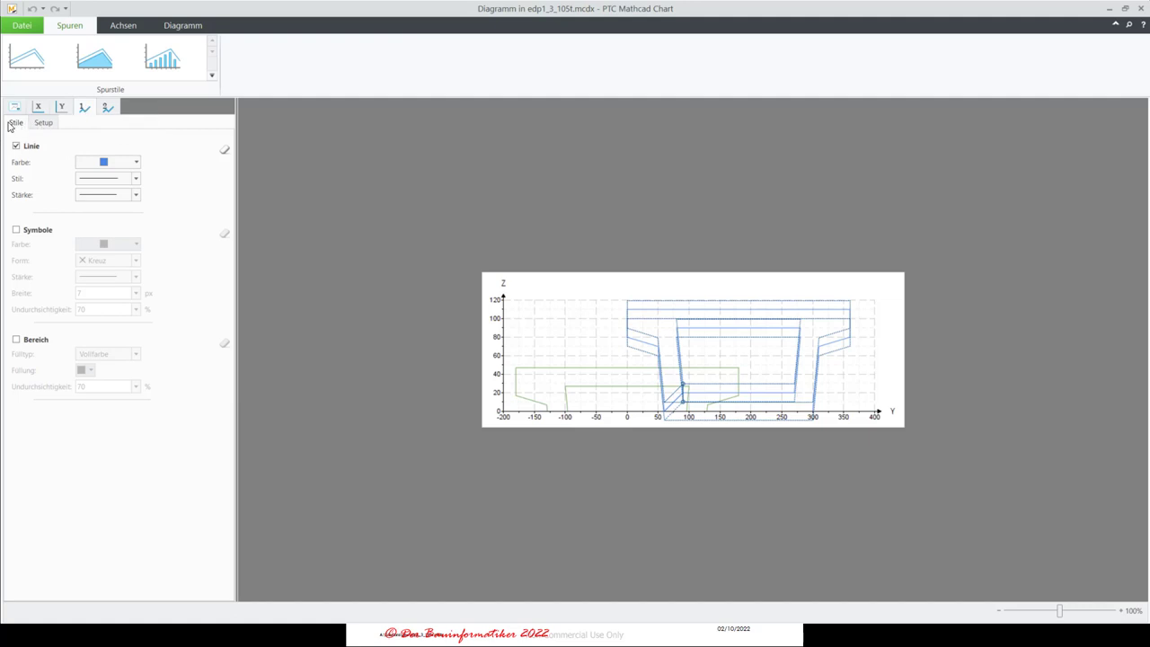
{"action": "left_click", "coordinate": [44, 124]}
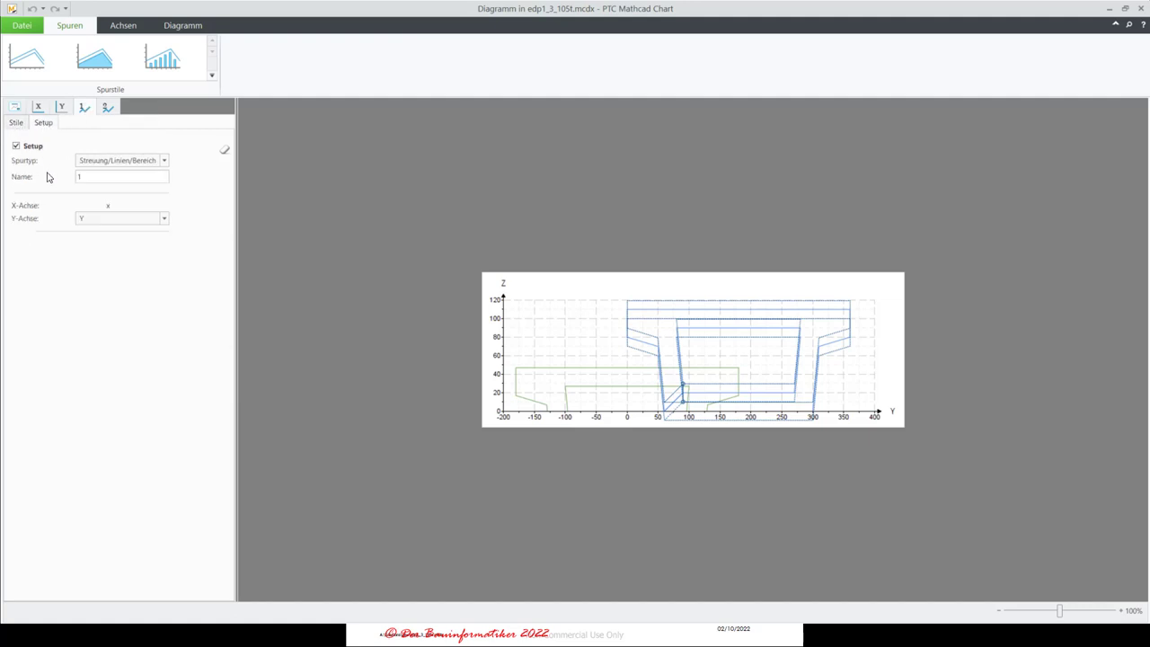
{"action": "left_click", "coordinate": [103, 177]}
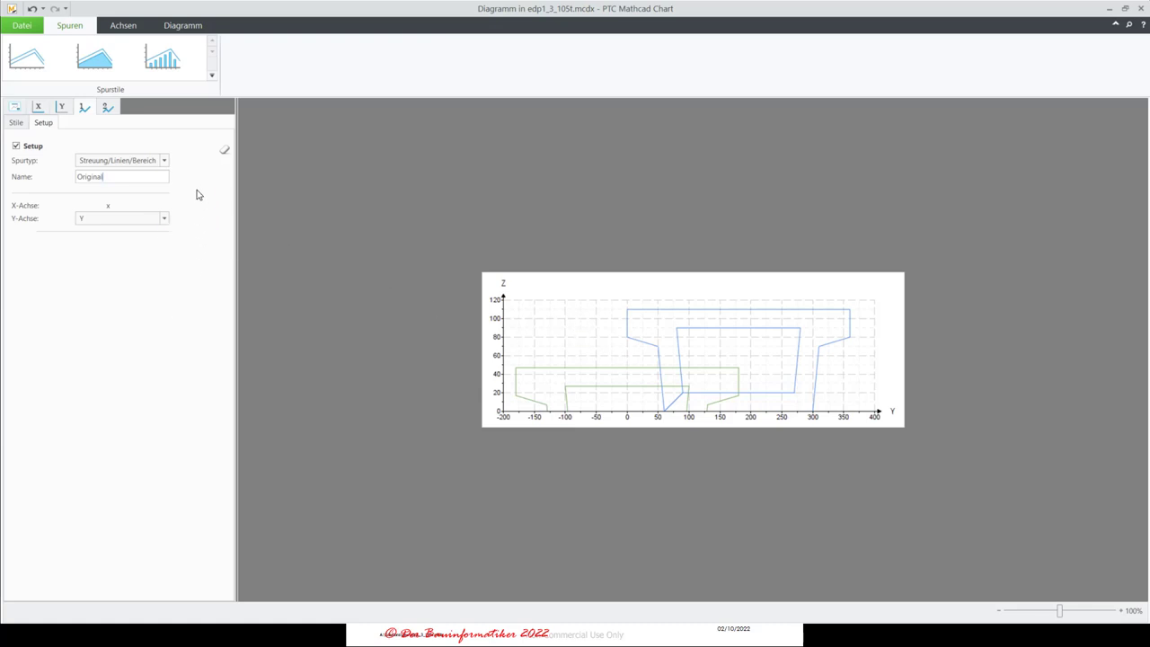
- Give the Original trace a dotted line style and a thicker line weight, keeping its blue colour
{"action": "left_click", "coordinate": [14, 124]}
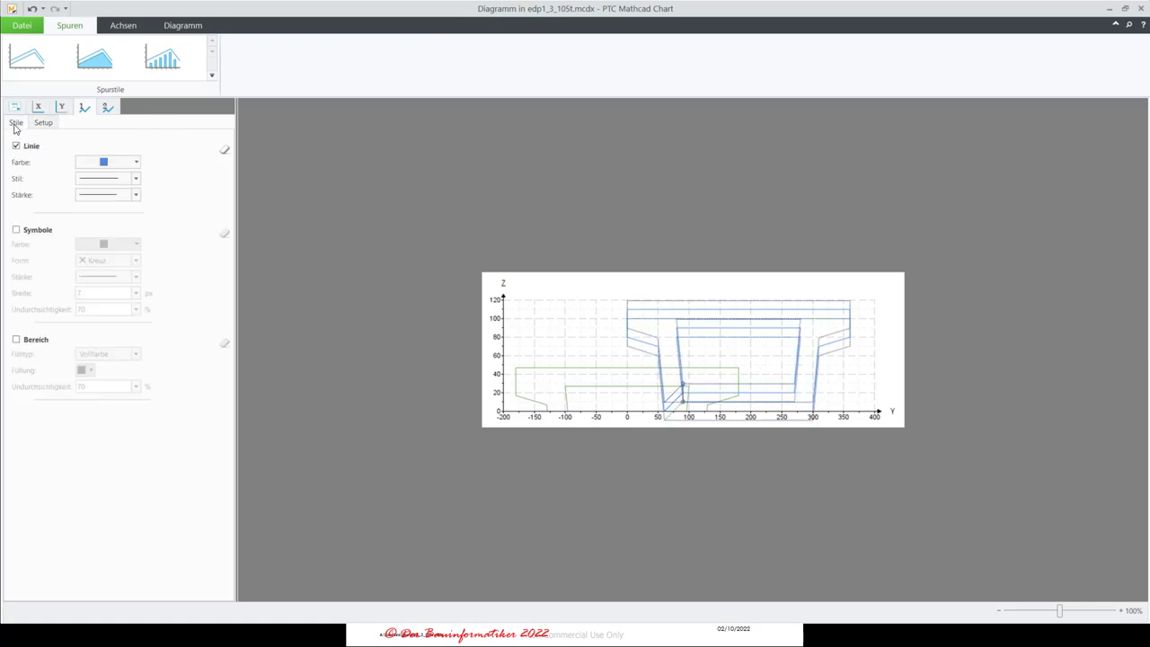
{"action": "left_click", "coordinate": [136, 162]}
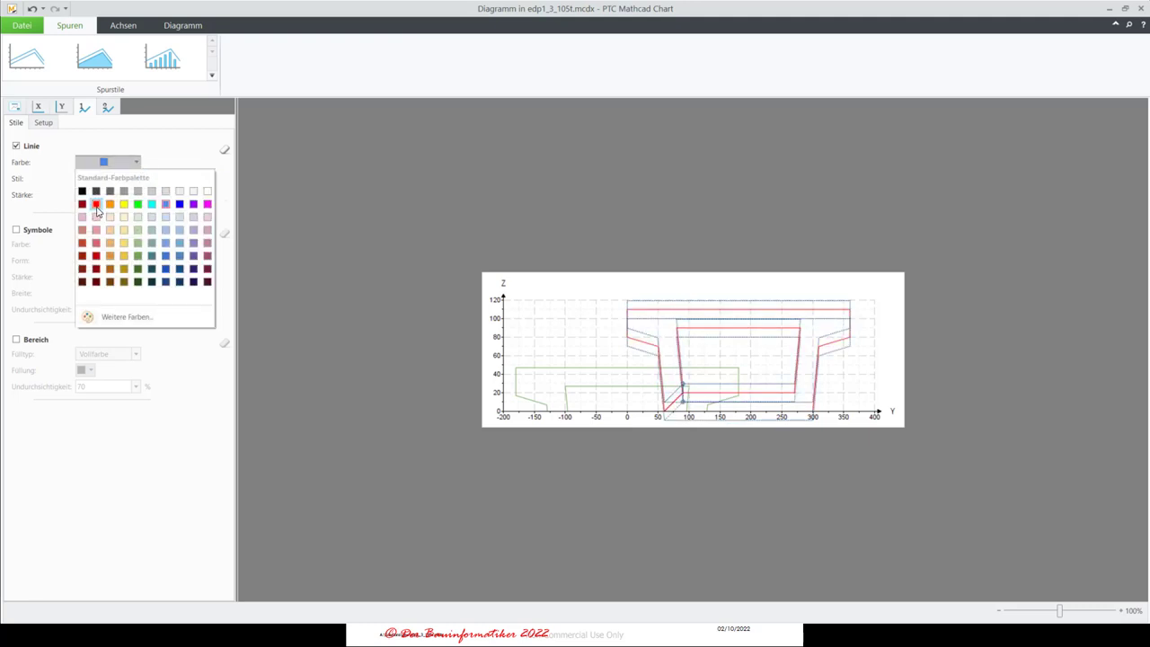
{"action": "left_click", "coordinate": [138, 163]}
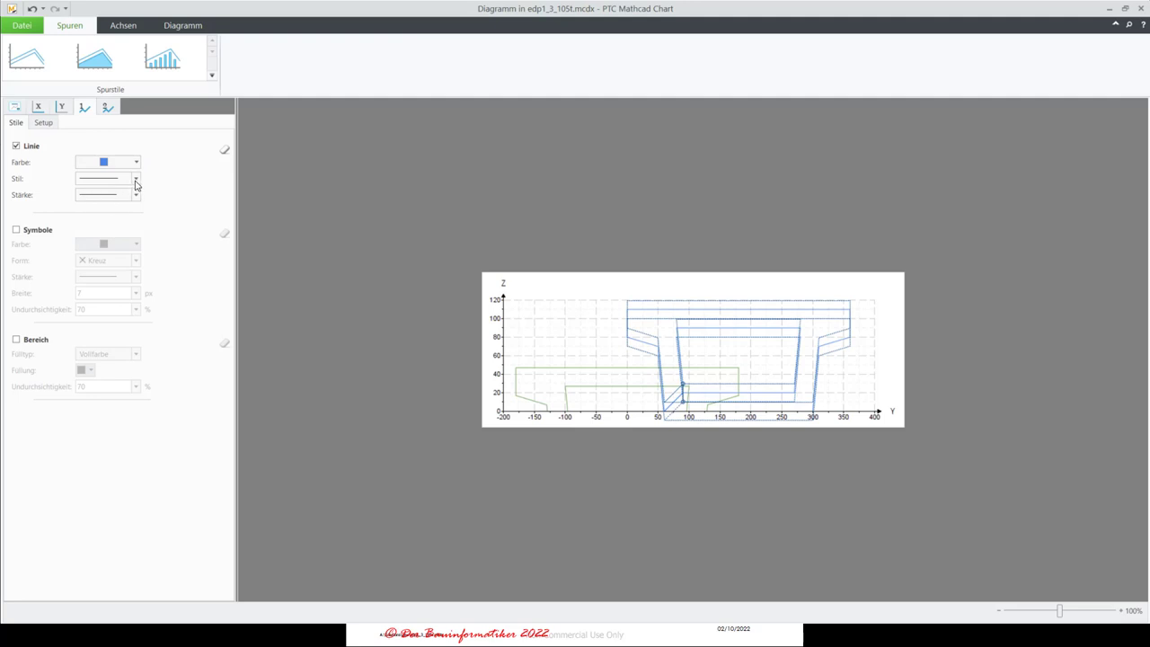
{"action": "left_click", "coordinate": [136, 180]}
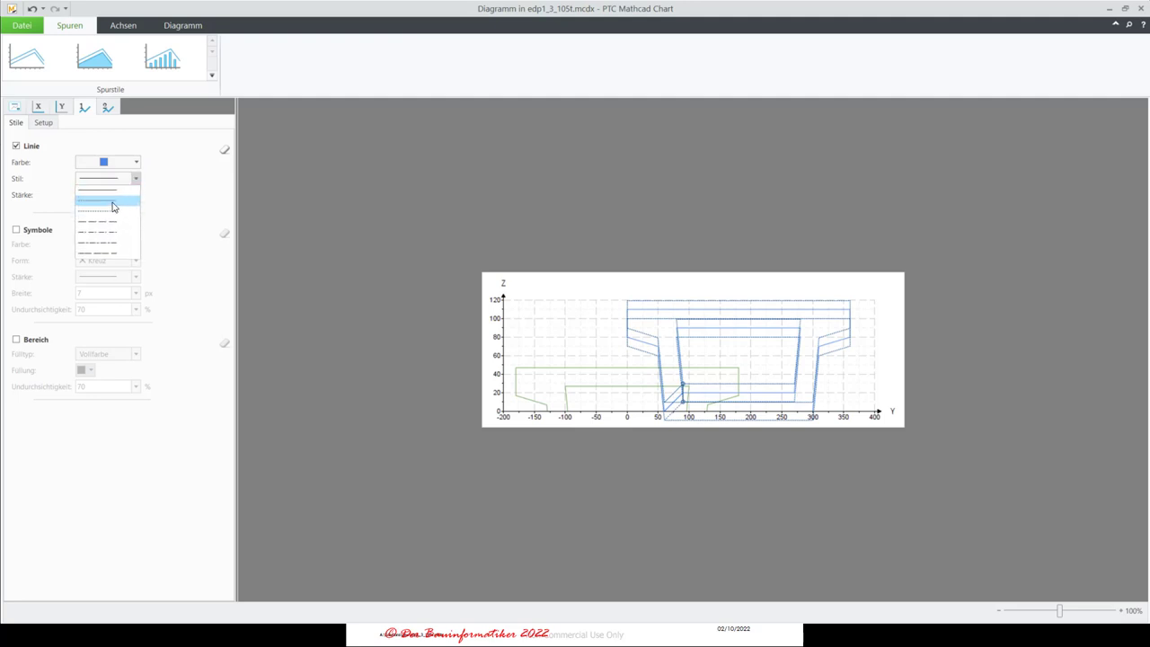
{"action": "left_click", "coordinate": [113, 206]}
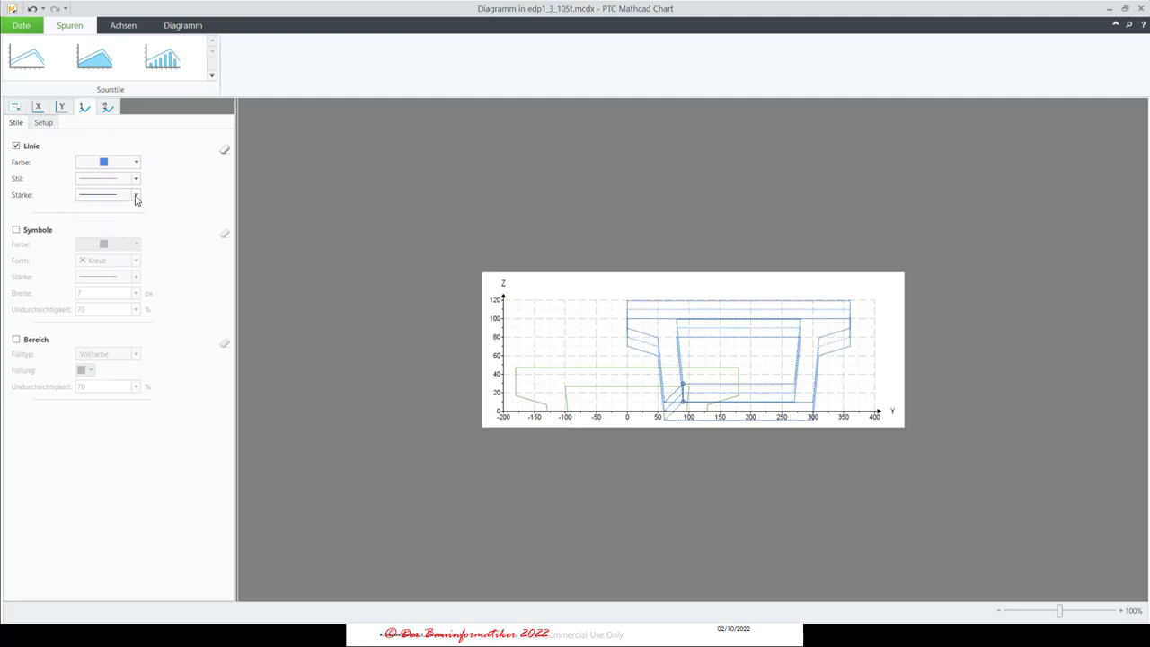
{"action": "left_click", "coordinate": [136, 194]}
{"action": "left_click", "coordinate": [126, 226]}
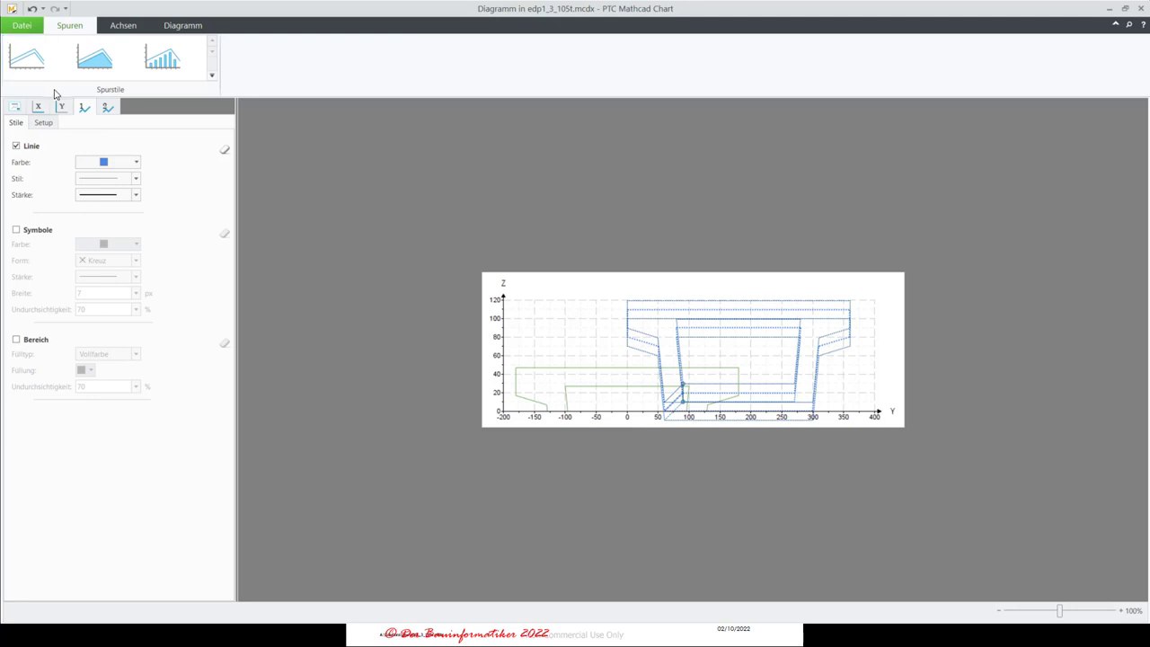
- Colour the second trace's line red and make it thicker, keeping the solid line style
{"action": "left_click", "coordinate": [107, 108]}
{"action": "left_click", "coordinate": [107, 107]}
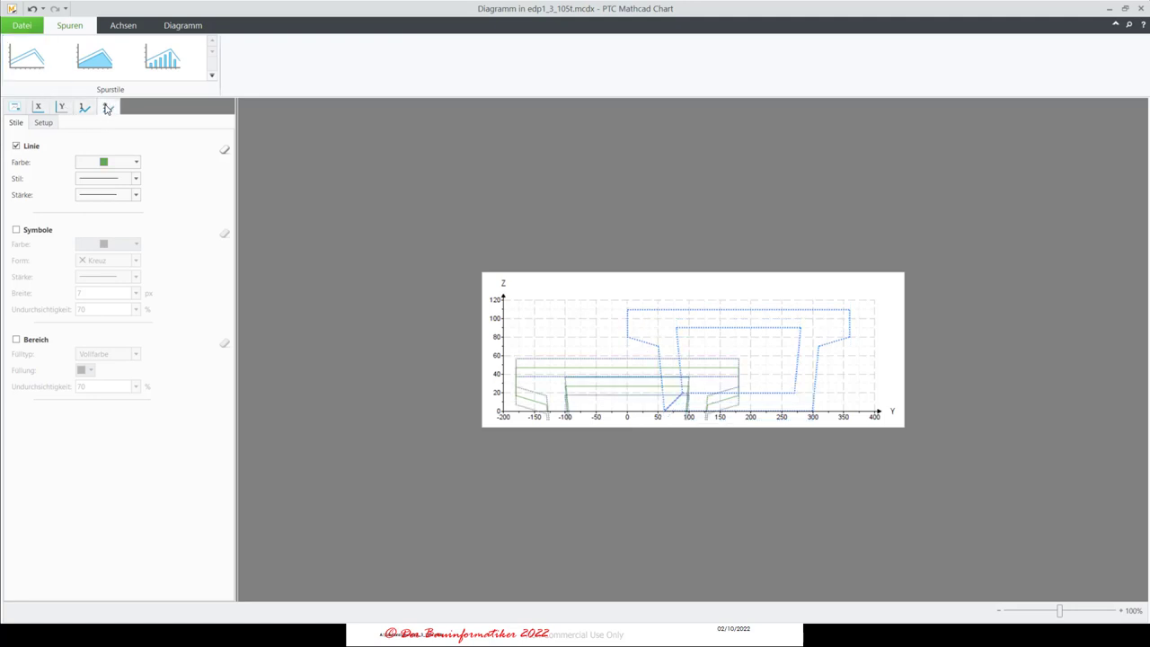
{"action": "left_click", "coordinate": [136, 162]}
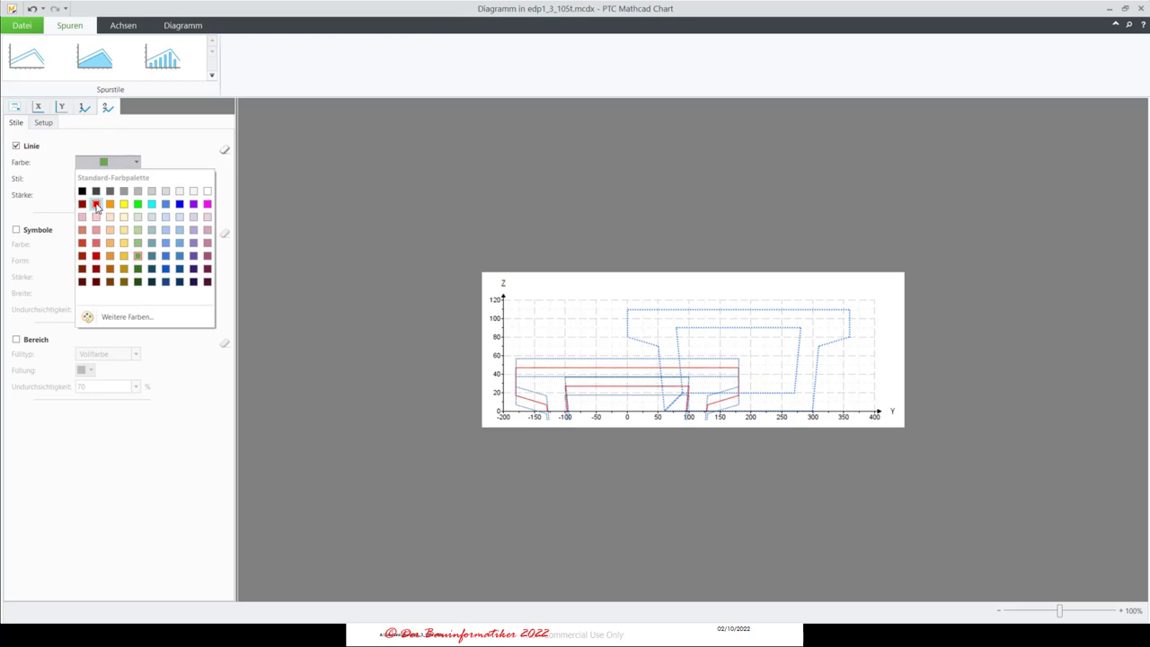
{"action": "left_click", "coordinate": [96, 205]}
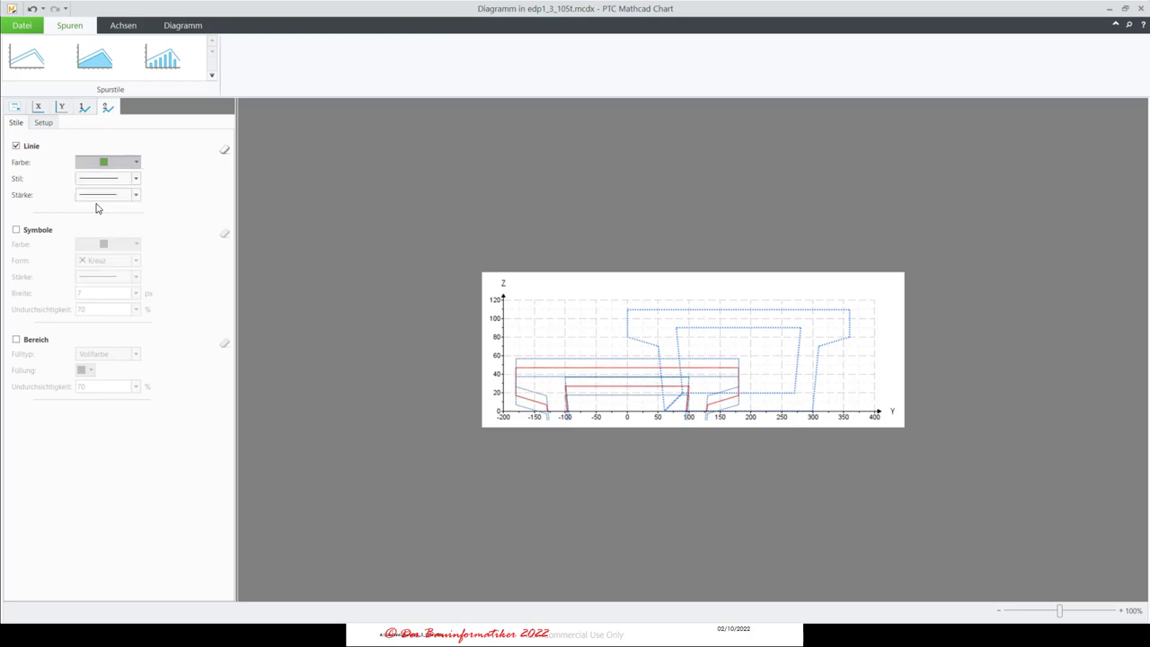
{"action": "left_click", "coordinate": [137, 183]}
{"action": "left_click", "coordinate": [136, 182]}
{"action": "left_click", "coordinate": [135, 194]}
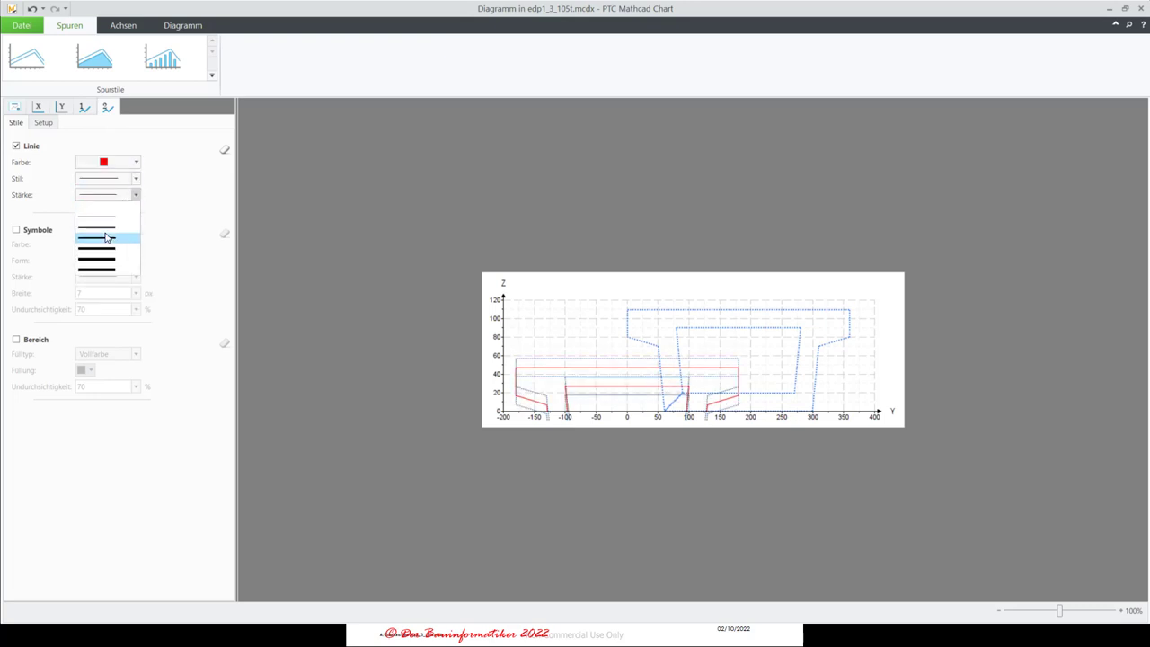
{"action": "left_click", "coordinate": [106, 237]}
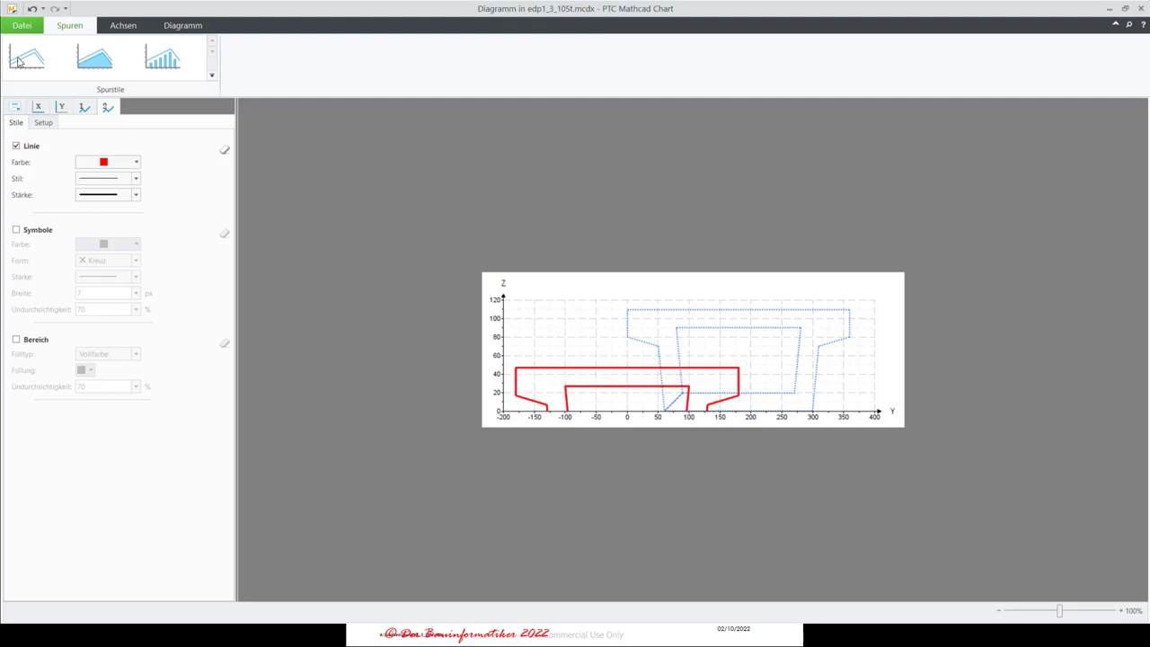
- Name the second trace Tranformed in its trace setup
{"action": "left_click", "coordinate": [43, 123]}
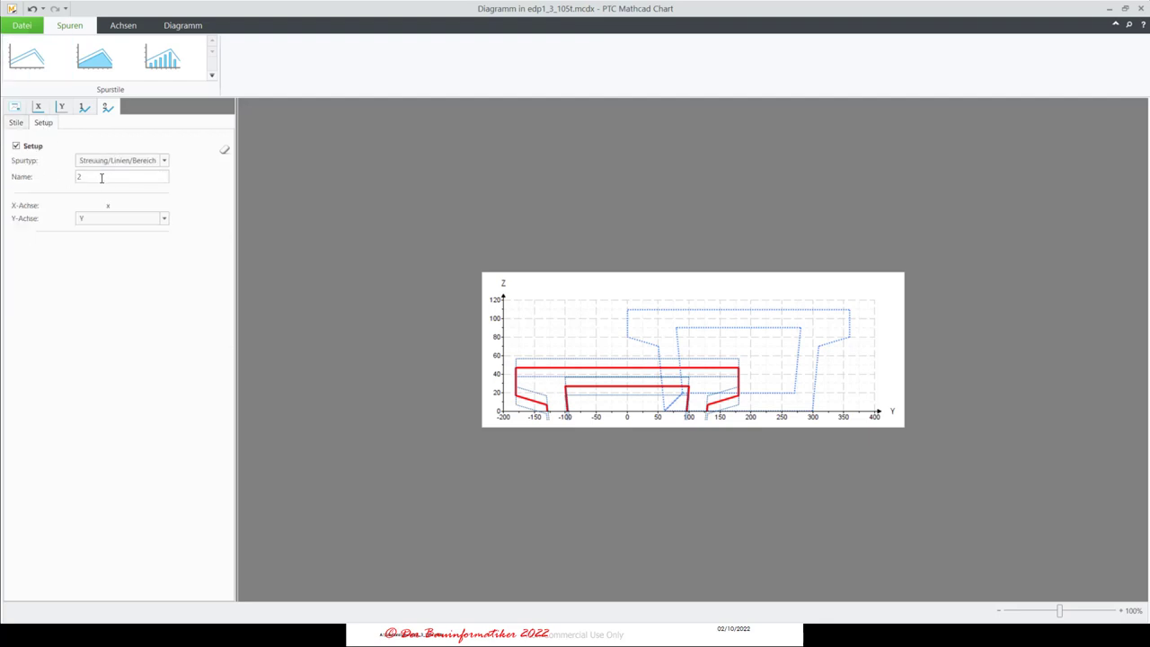
{"action": "left_click_drag", "start_coordinate": [106, 177], "coordinate": [58, 171]}
{"action": "type", "text": "Tranformed"}
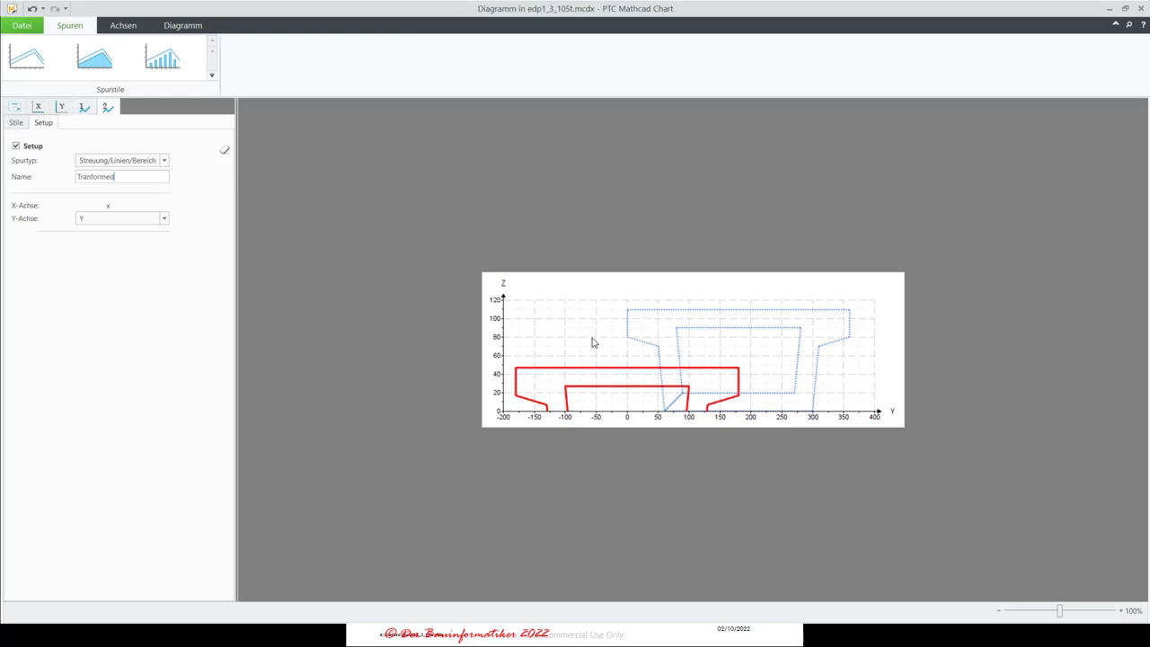
- Turn off the user-defined range of the chart's vertical axis so that it scales automatically
{"action": "left_click", "coordinate": [61, 107]}
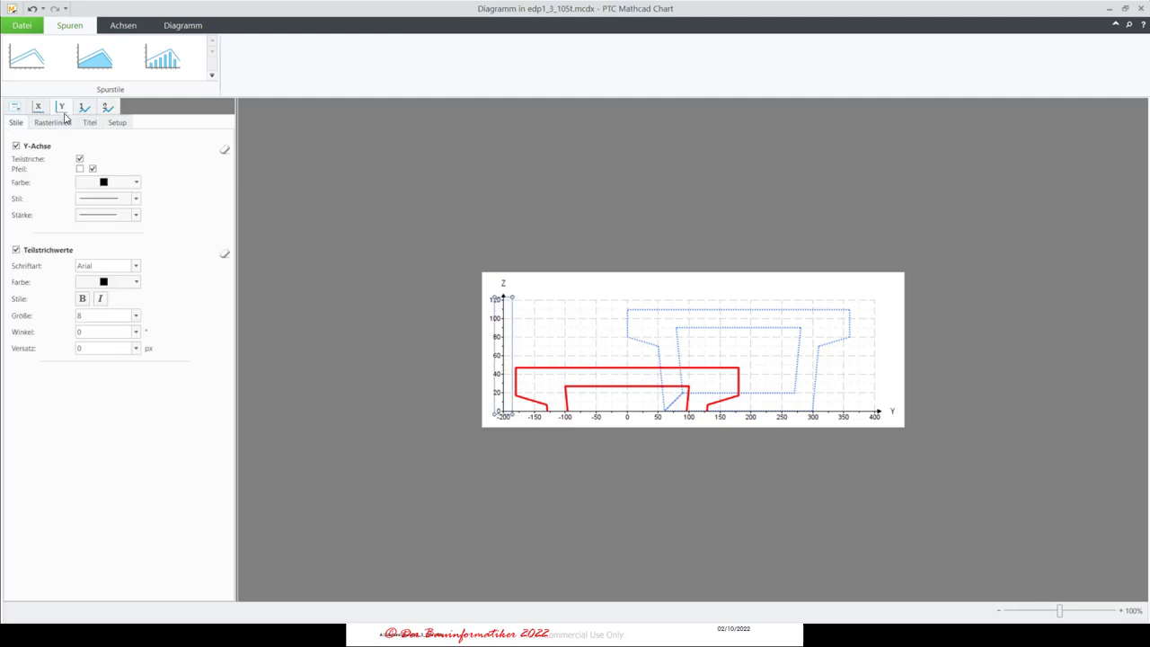
{"action": "left_click", "coordinate": [127, 125]}
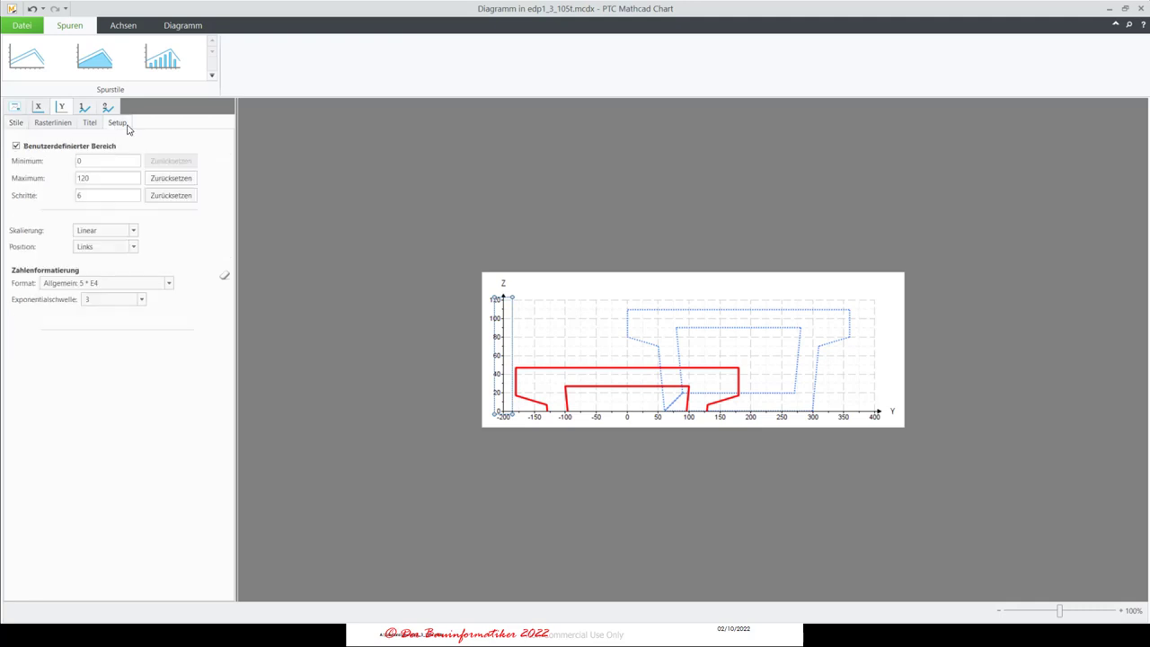
{"action": "left_click", "coordinate": [16, 146]}
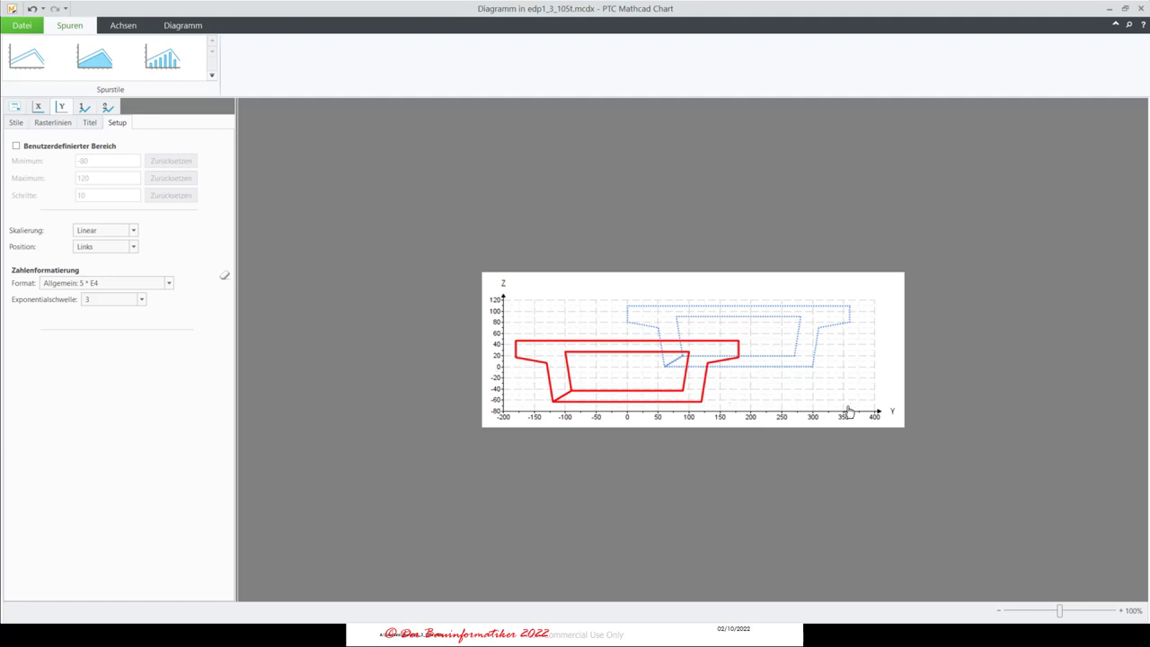
- Turn on the chart legend
{"action": "left_click", "coordinate": [14, 108]}
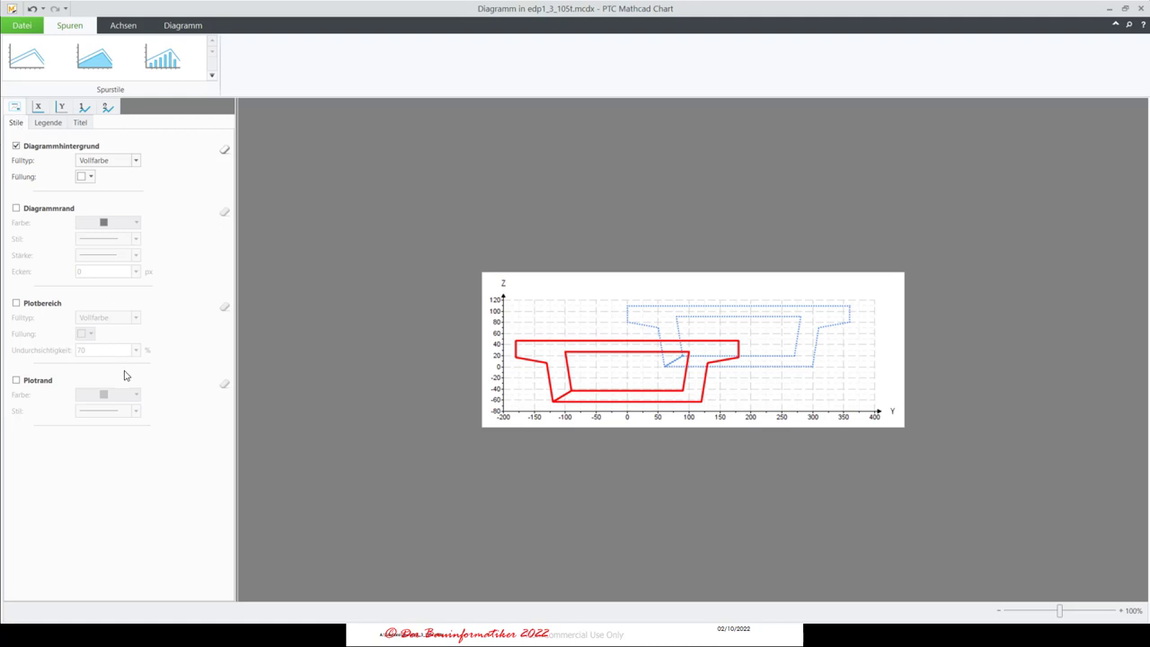
{"action": "left_click", "coordinate": [49, 123]}
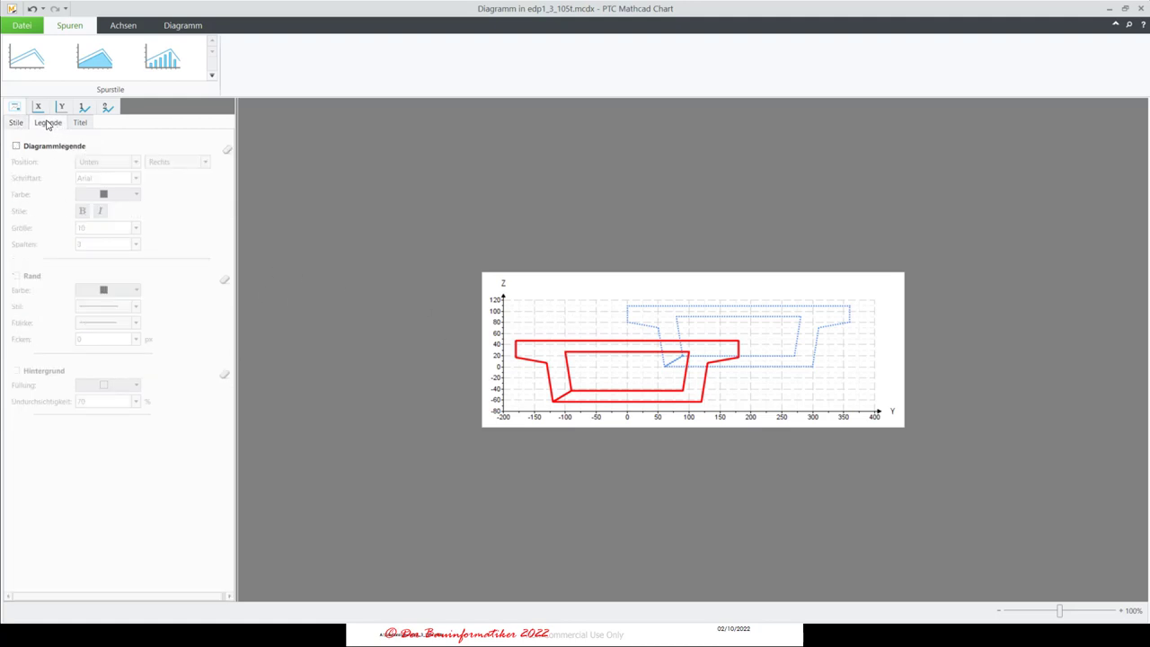
{"action": "left_click", "coordinate": [16, 147]}
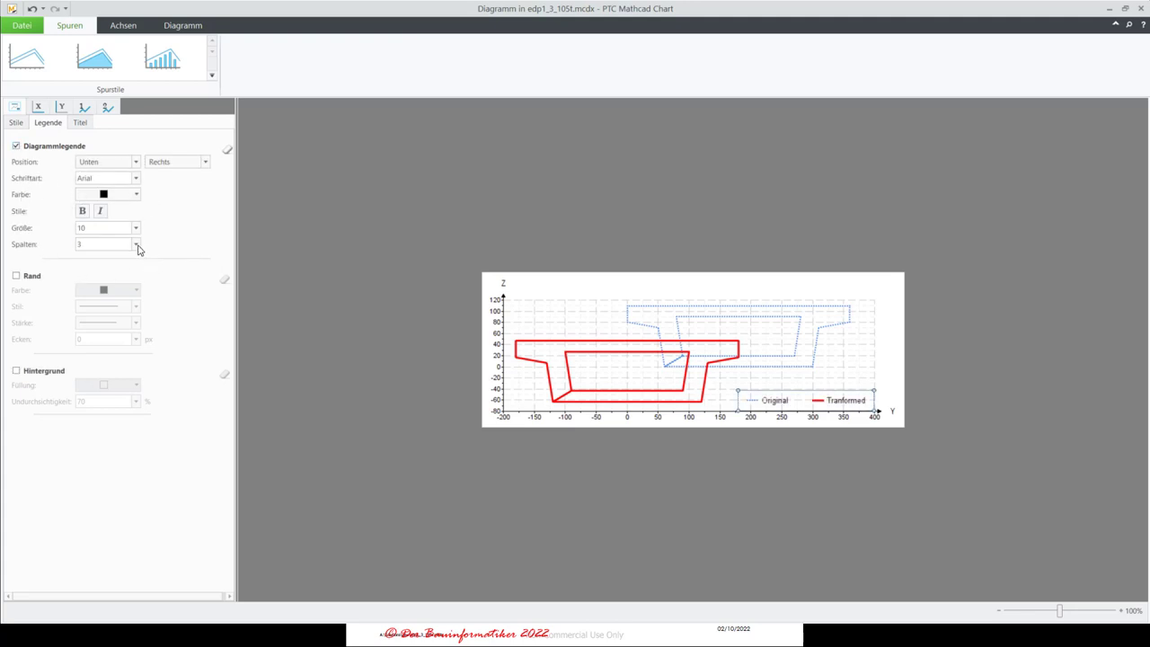
- Try different column counts for the chart legend and set it to 2 columns
{"action": "left_click", "coordinate": [137, 245]}
{"action": "left_click", "coordinate": [102, 272]}
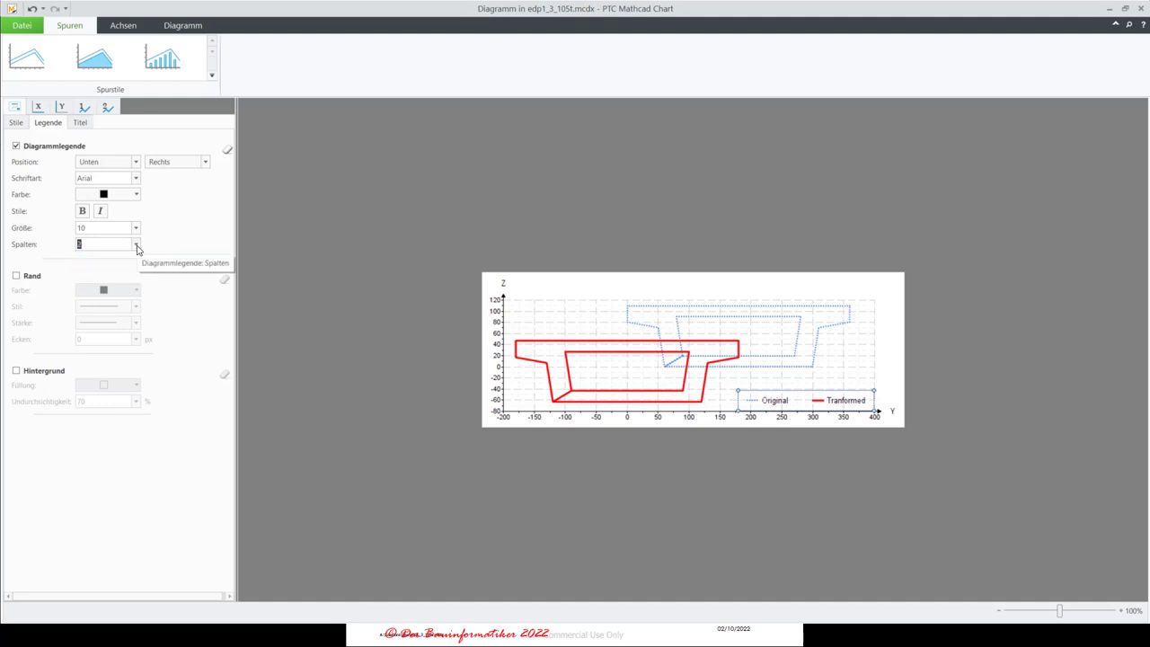
{"action": "left_click", "coordinate": [136, 244]}
{"action": "left_click", "coordinate": [104, 257]}
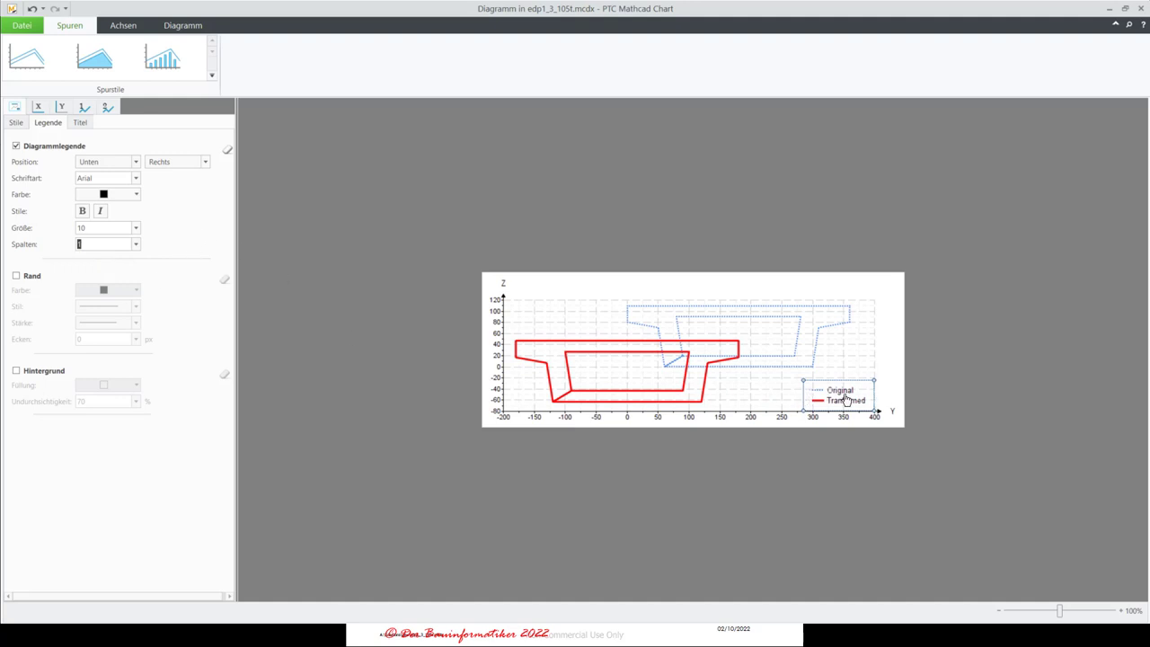
{"action": "left_click", "coordinate": [135, 251]}
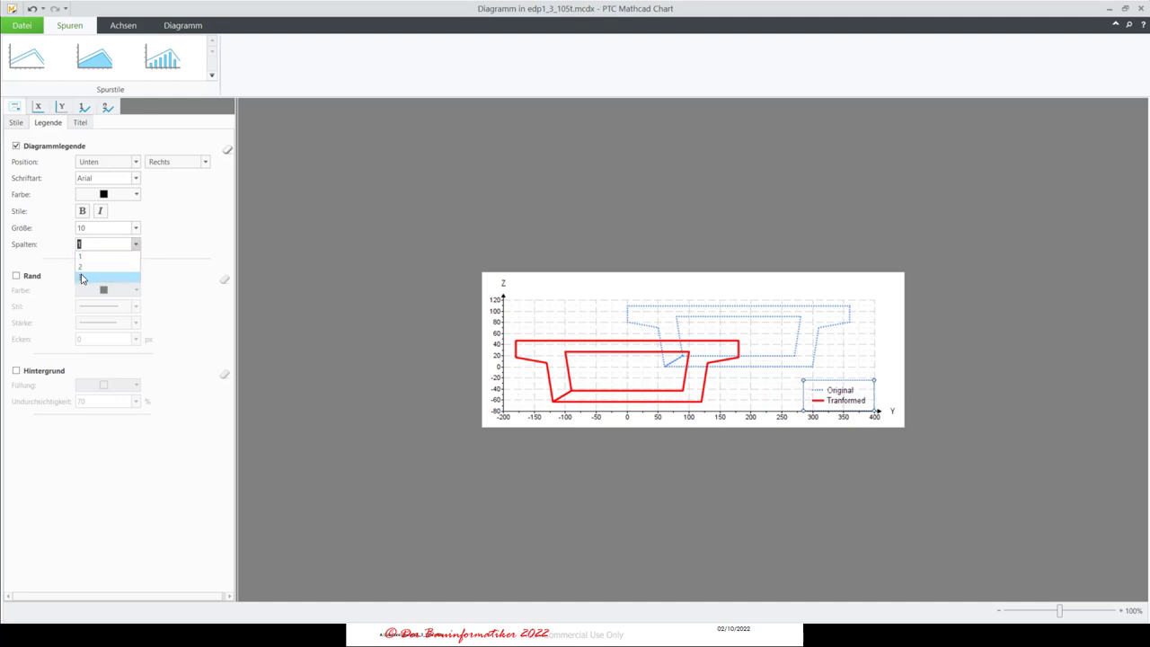
{"action": "left_click", "coordinate": [104, 269]}
{"action": "left_click", "coordinate": [135, 244]}
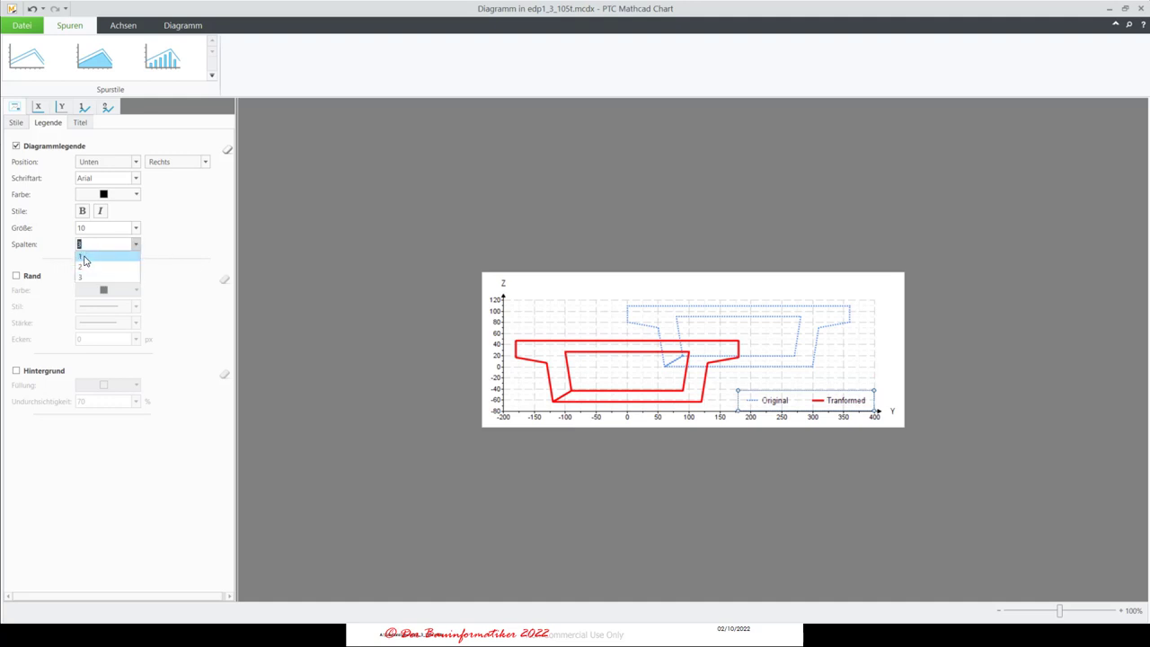
{"action": "left_click", "coordinate": [109, 267]}
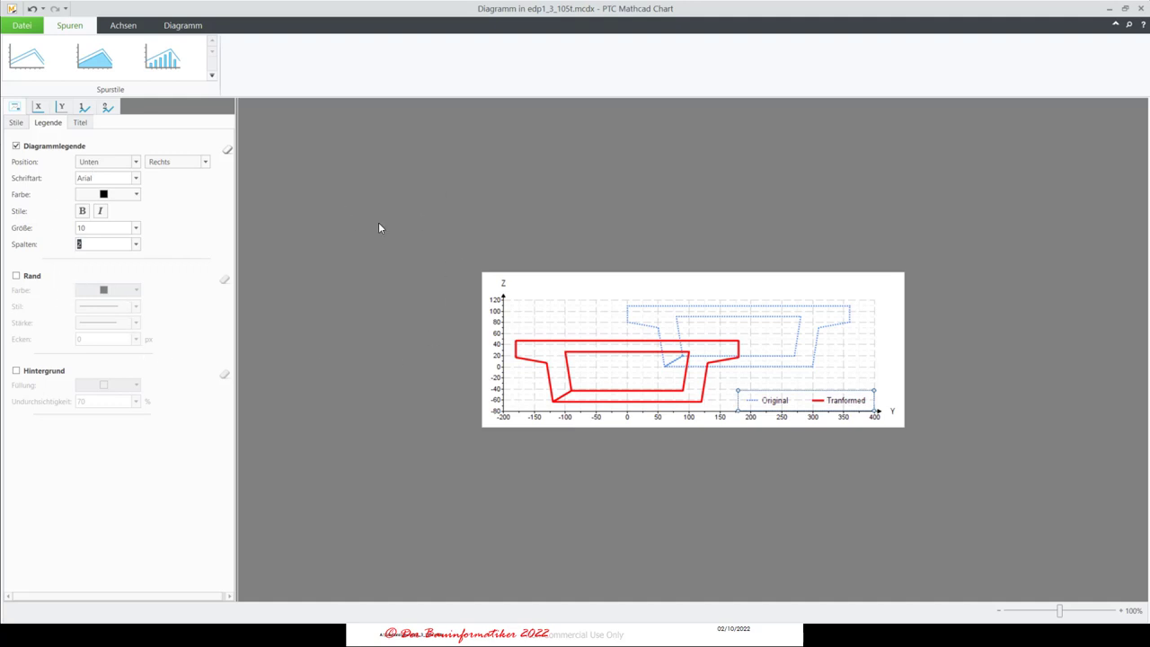
- Close the chart editor and check the updated chart of both profiles in the worksheet
{"action": "left_click", "coordinate": [1143, 10]}
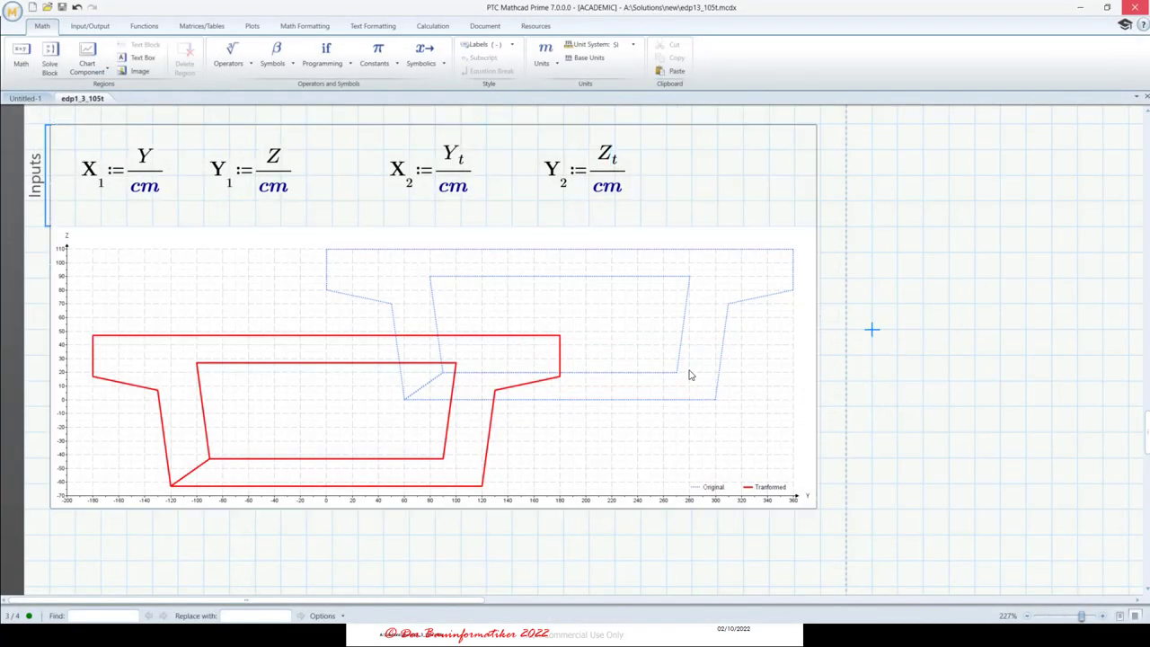
{"action": "scroll", "coordinate": [527, 336], "scroll_direction": "down", "scroll_amount": 5}
{"action": "scroll", "coordinate": [479, 366], "scroll_direction": "up", "scroll_amount": 4}
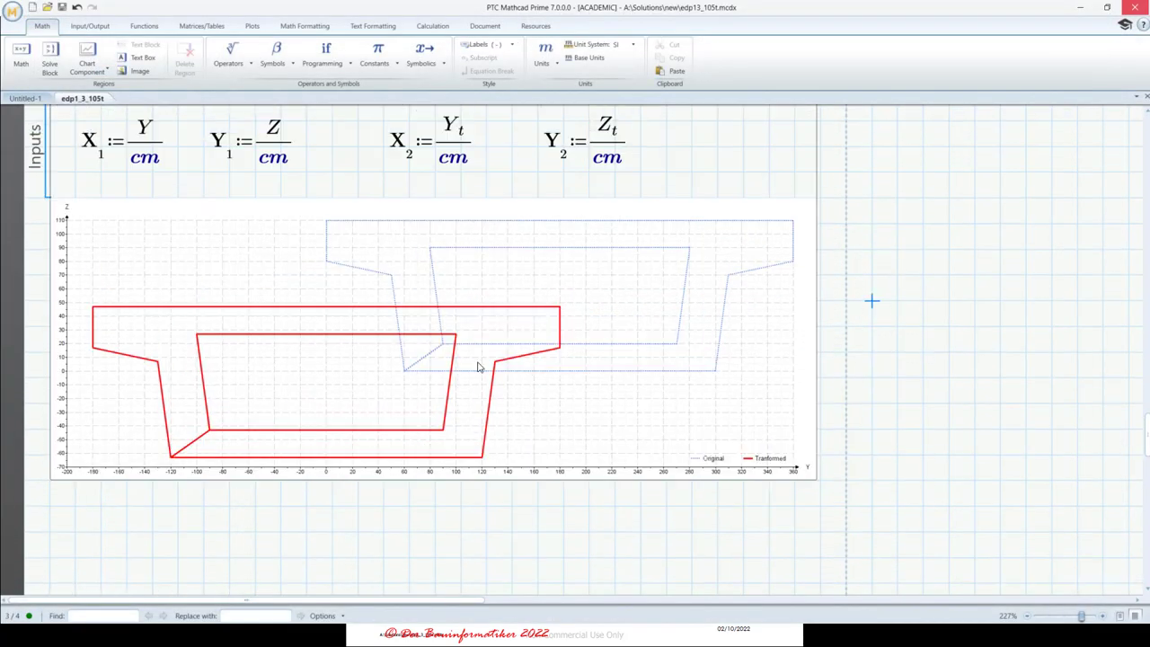
- Reopen the chart of both profiles for editing and position its vertical axis at x = 0
{"action": "scroll", "coordinate": [544, 374], "scroll_direction": "up", "scroll_amount": 4}
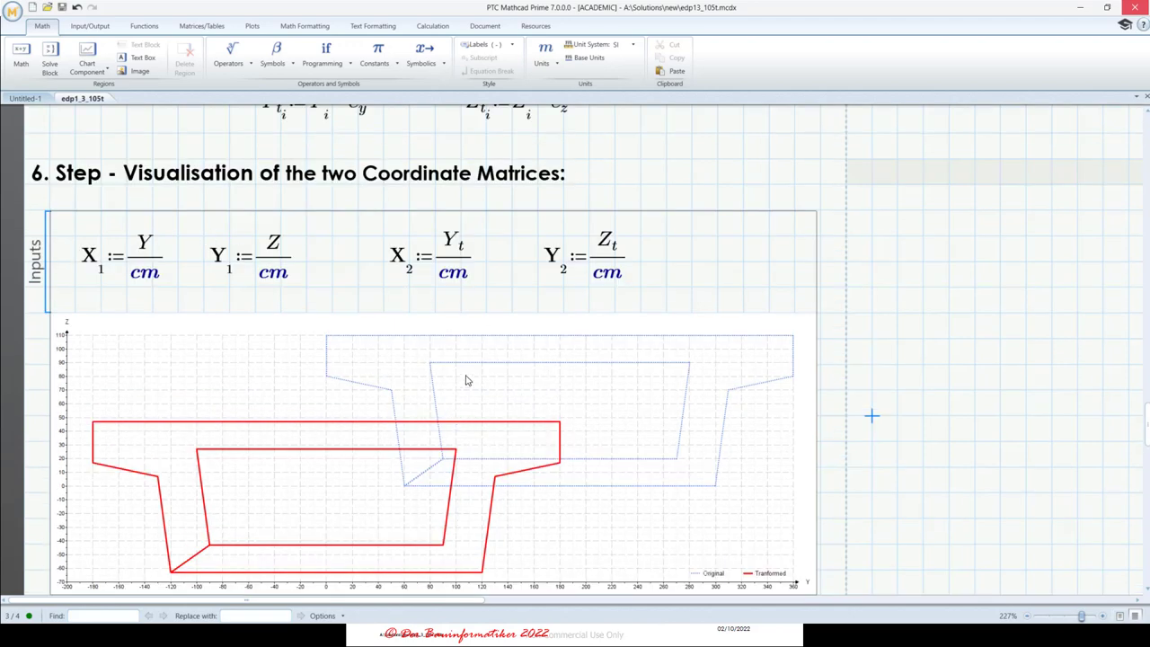
{"action": "scroll", "coordinate": [467, 382], "scroll_direction": "down", "scroll_amount": 4}
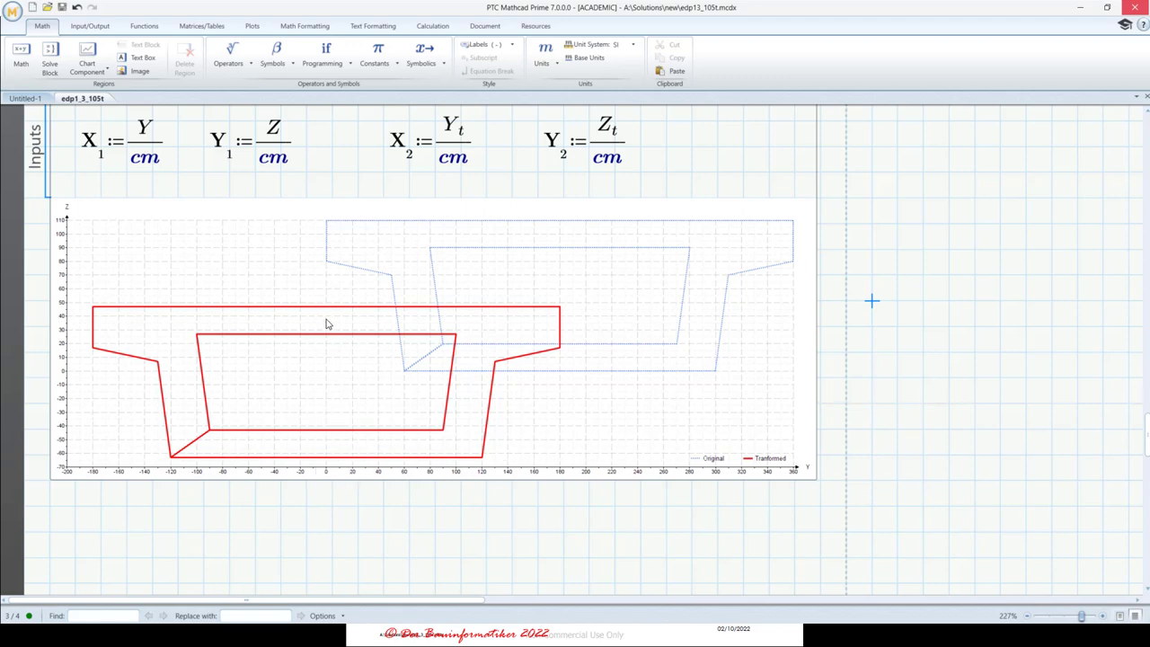
{"action": "left_click", "coordinate": [572, 402]}
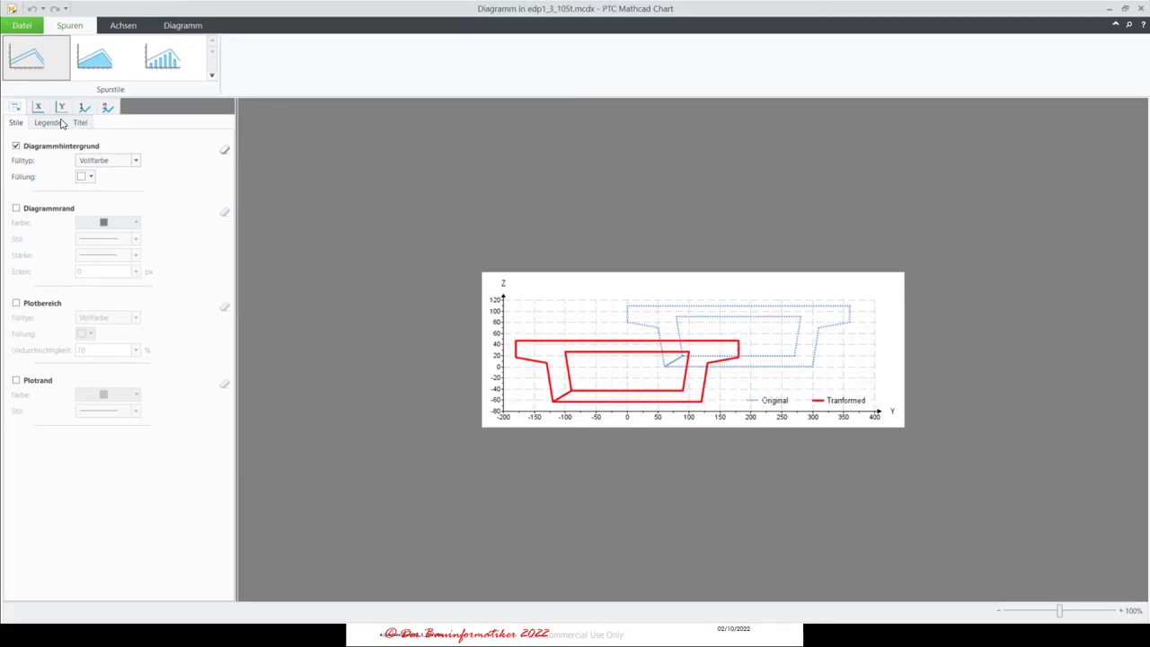
{"action": "left_click", "coordinate": [61, 109]}
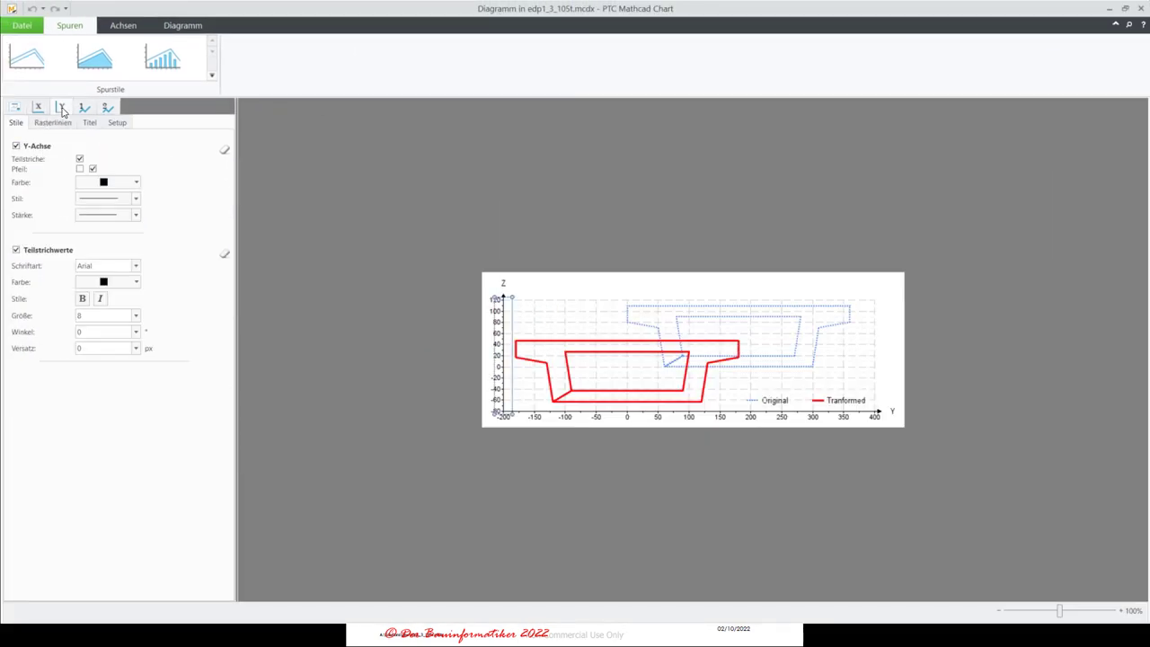
{"action": "left_click", "coordinate": [117, 123]}
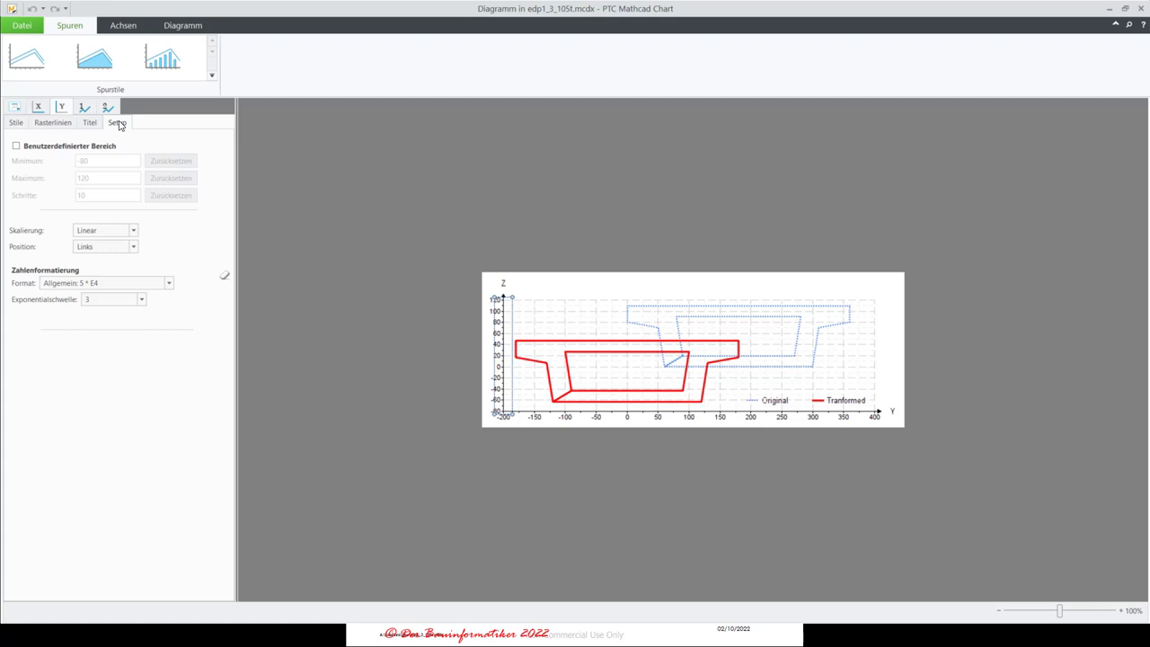
{"action": "left_click", "coordinate": [15, 123]}
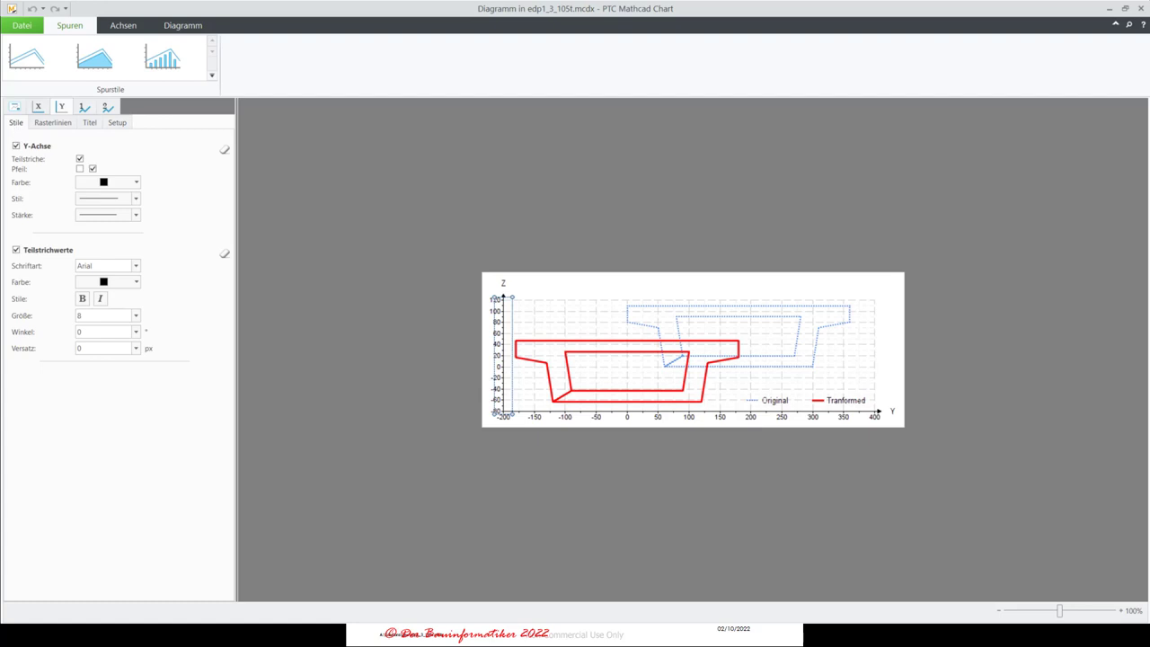
{"action": "left_click", "coordinate": [118, 123]}
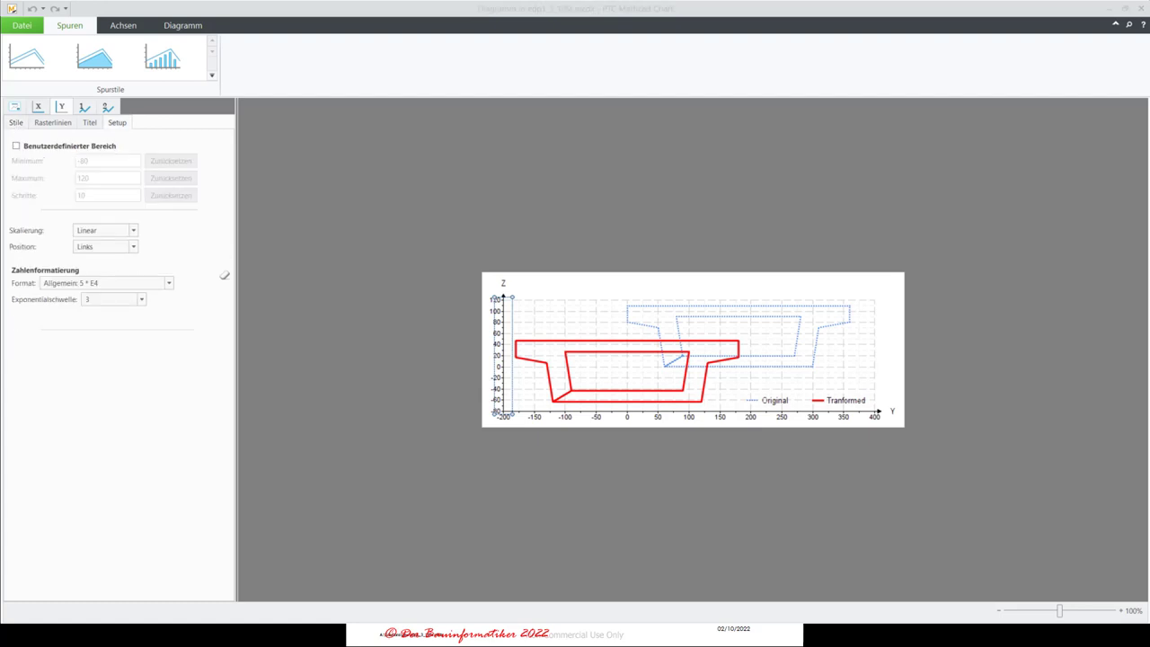
{"action": "left_click", "coordinate": [133, 246]}
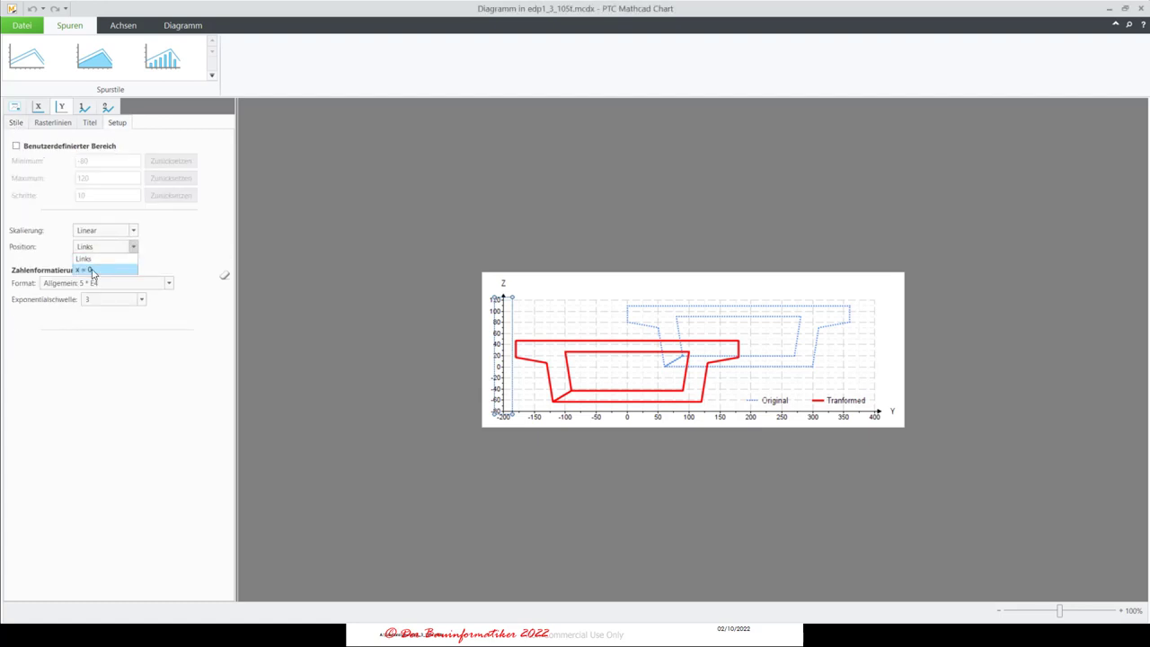
{"action": "left_click", "coordinate": [94, 271]}
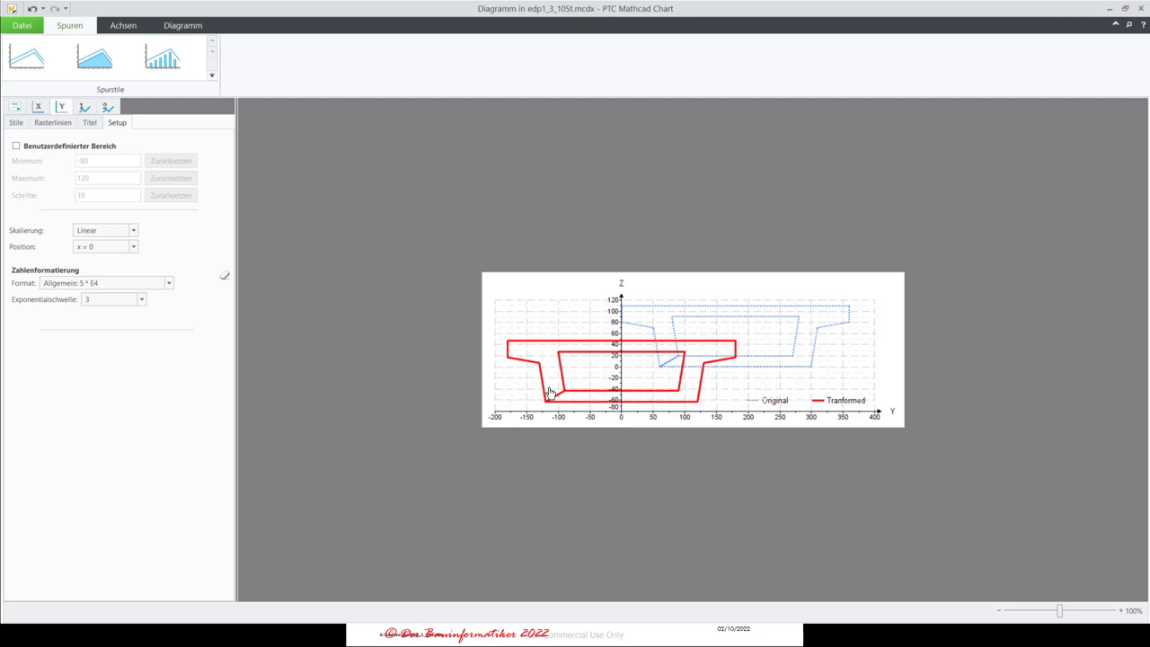
- Position the chart's horizontal axis at y = 0 and return to the worksheet
{"action": "left_click", "coordinate": [38, 108]}
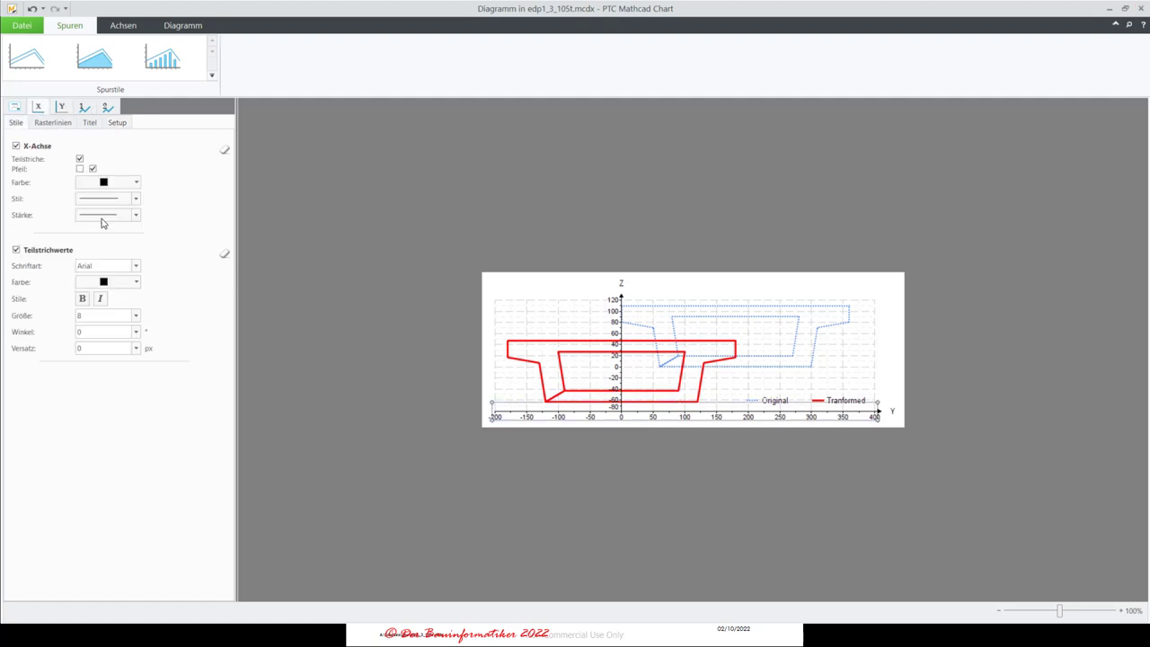
{"action": "left_click", "coordinate": [115, 123]}
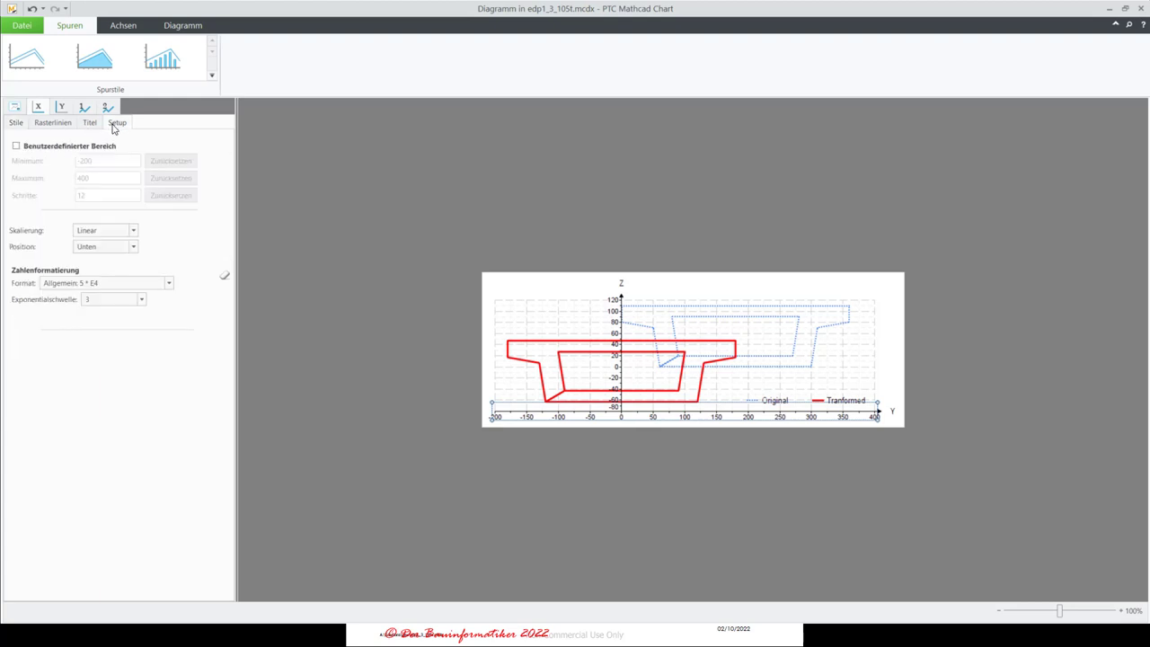
{"action": "left_click", "coordinate": [100, 250]}
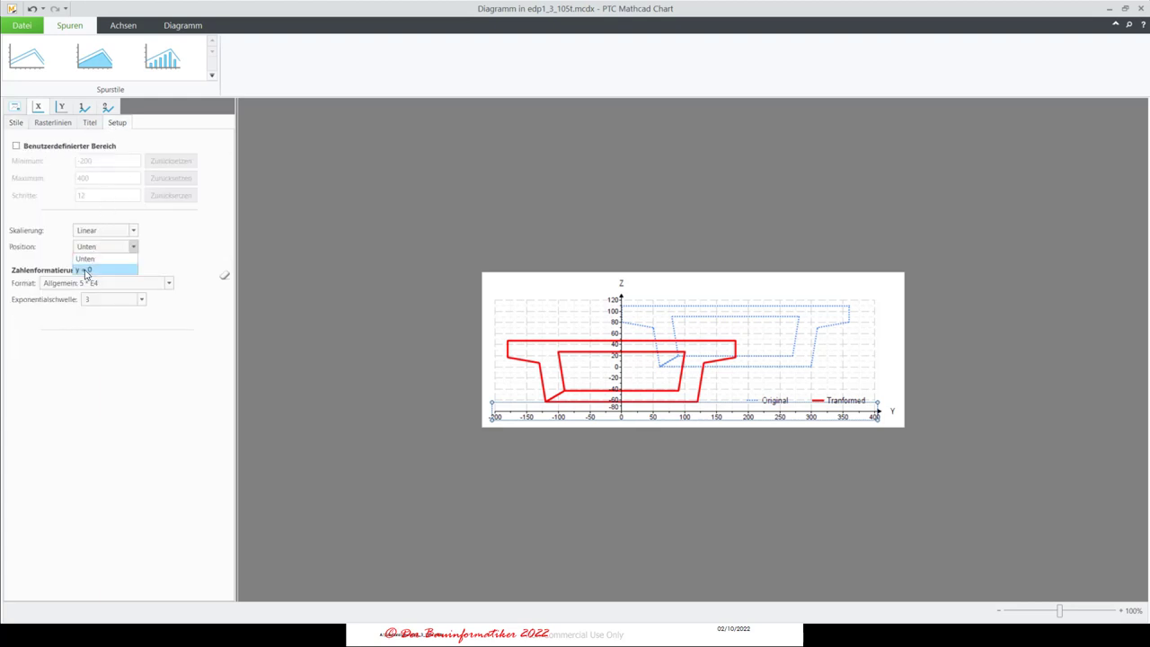
{"action": "left_click", "coordinate": [90, 268]}
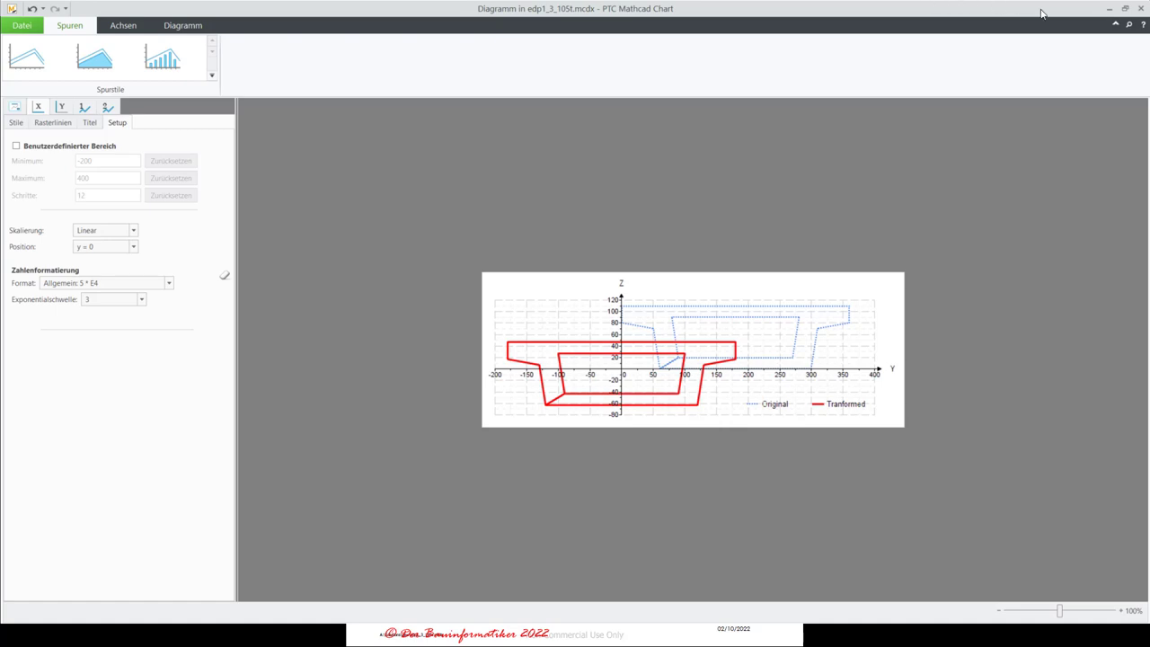
{"action": "left_click", "coordinate": [1141, 8]}
{"action": "left_click", "coordinate": [949, 276]}
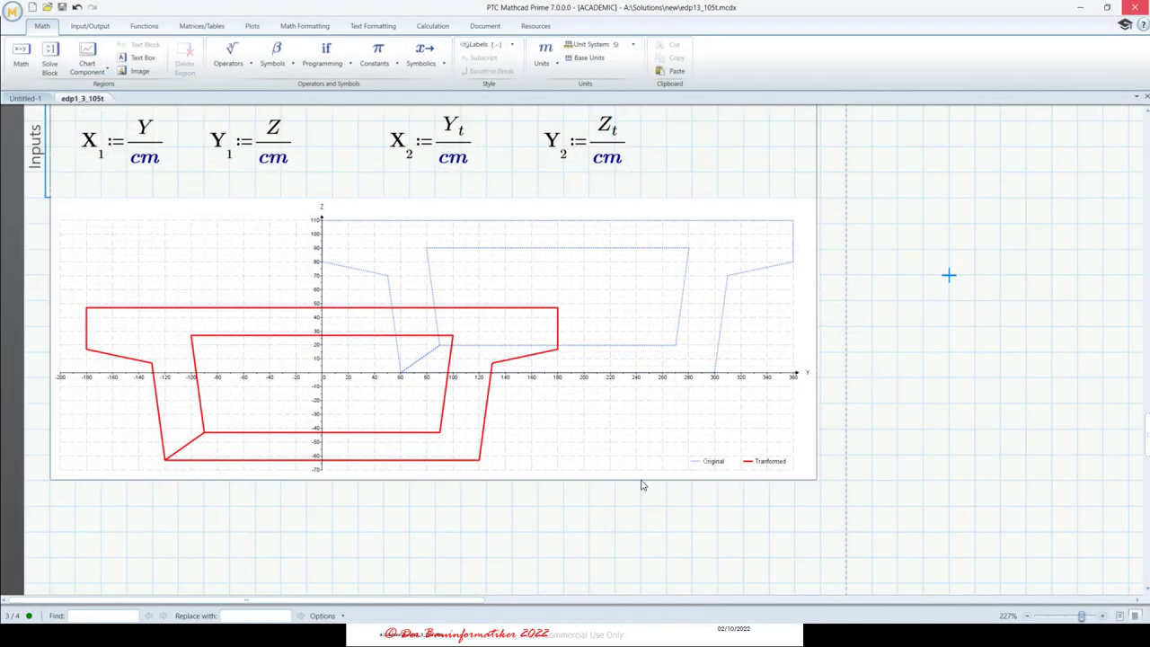
- Remove the surplus blank space between the final chart and the "Content of this Exercise" heading
{"action": "scroll", "coordinate": [495, 429], "scroll_direction": "up", "scroll_amount": 3}
{"action": "scroll", "coordinate": [496, 427], "scroll_direction": "down", "scroll_amount": 3}
{"action": "scroll", "coordinate": [498, 425], "scroll_direction": "down", "scroll_amount": 5}
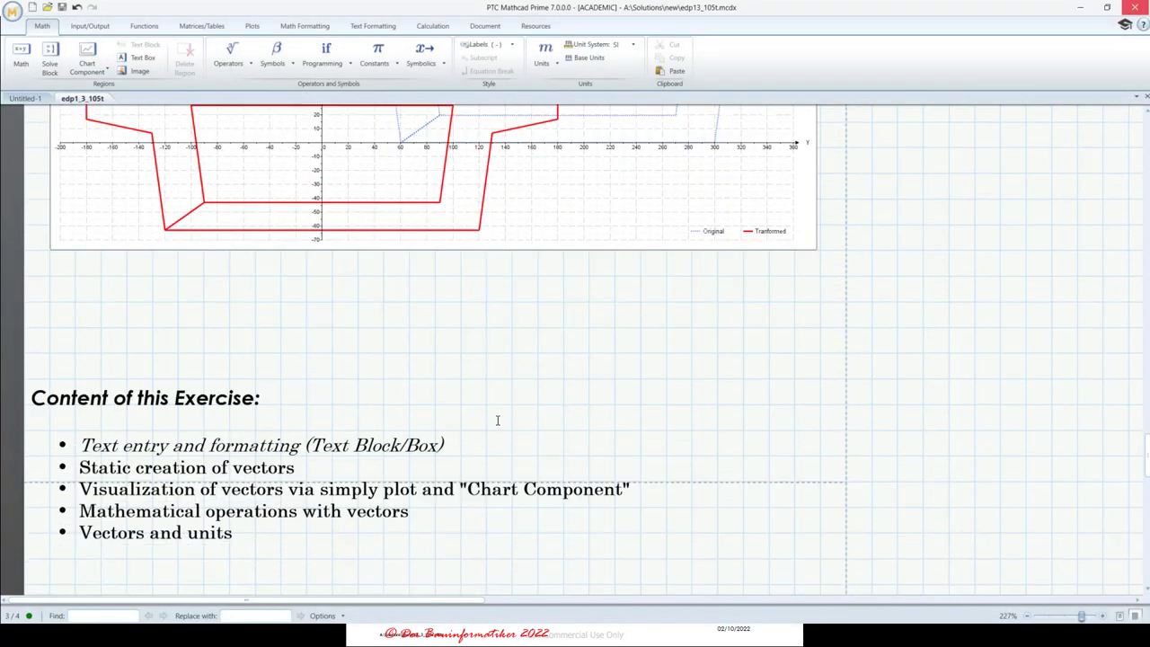
{"action": "scroll", "coordinate": [496, 420], "scroll_direction": "up", "scroll_amount": 1}
{"action": "left_click", "coordinate": [454, 298]}
{"action": "scroll", "coordinate": [456, 299], "scroll_direction": "down", "scroll_amount": 1}
{"action": "scroll", "coordinate": [476, 341], "scroll_direction": "up", "scroll_amount": 2}
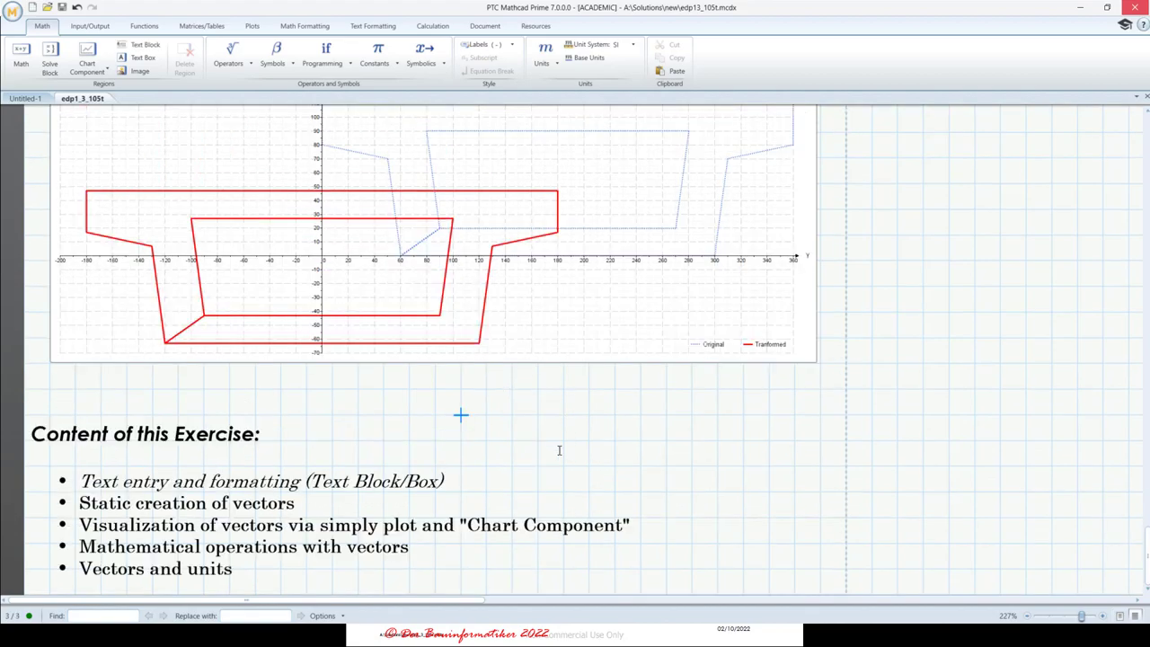
- Review the outer and inner profile coordinate tables together with their plot in the "Visualisation of the Coordinates" section
{"action": "scroll", "coordinate": [559, 450], "scroll_direction": "up", "scroll_amount": 20}
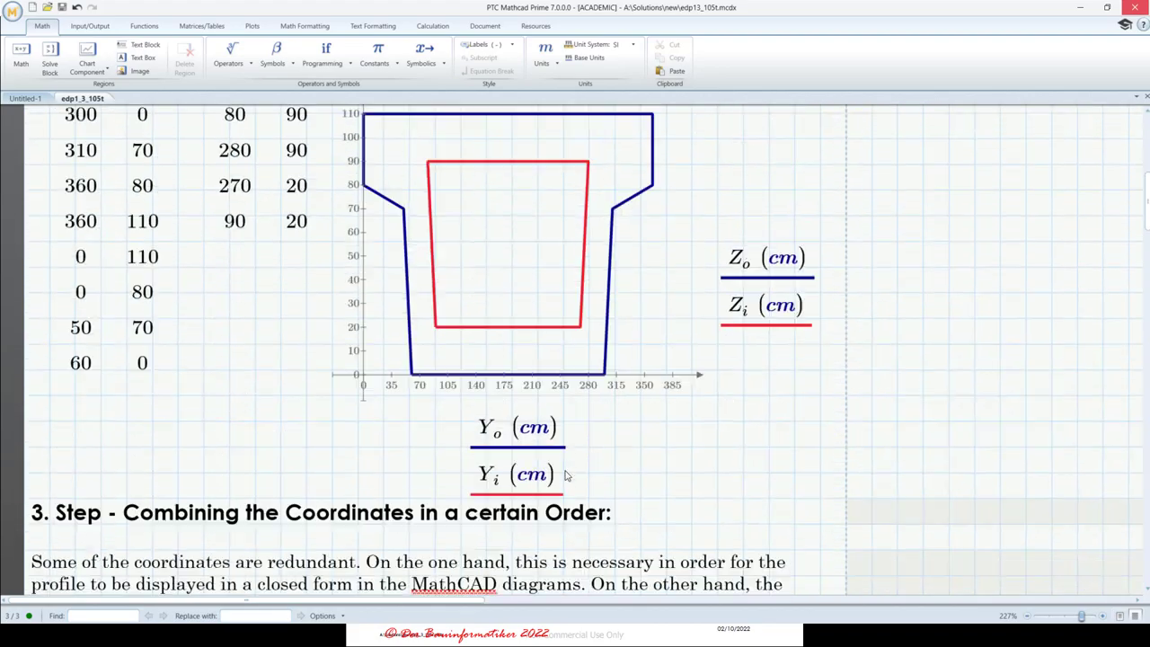
{"action": "scroll", "coordinate": [565, 476], "scroll_direction": "up", "scroll_amount": 10}
{"action": "scroll", "coordinate": [566, 476], "scroll_direction": "down", "scroll_amount": 7}
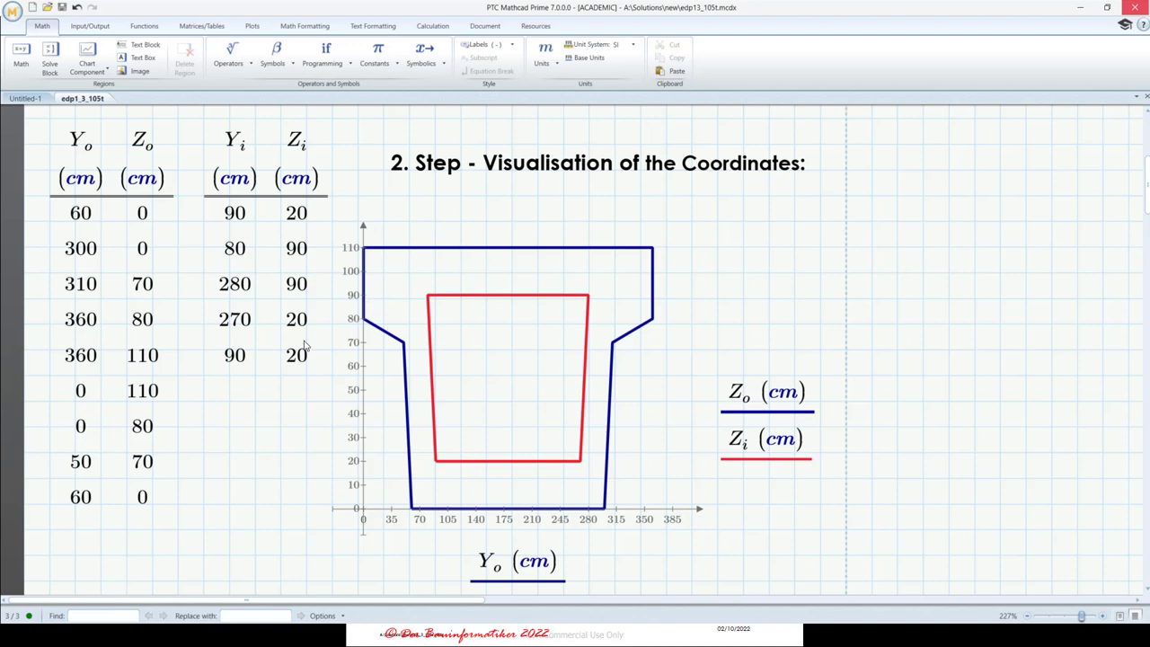
{"action": "scroll", "coordinate": [258, 325], "scroll_direction": "up", "scroll_amount": 1}
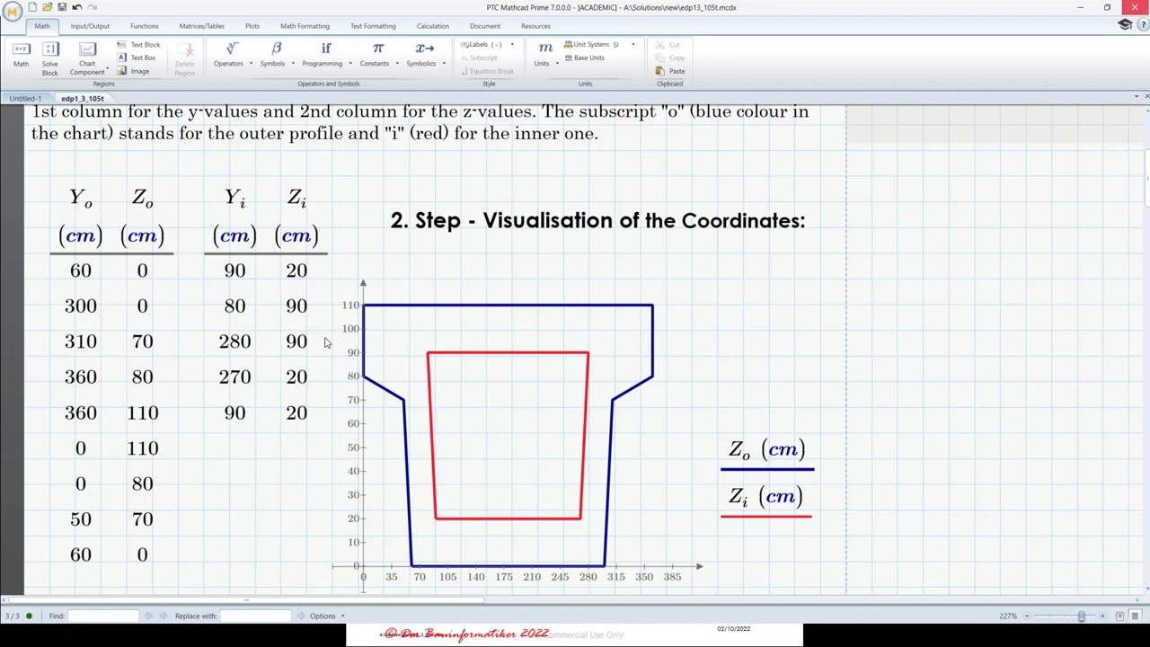
{"action": "scroll", "coordinate": [536, 345], "scroll_direction": "down", "scroll_amount": 1}
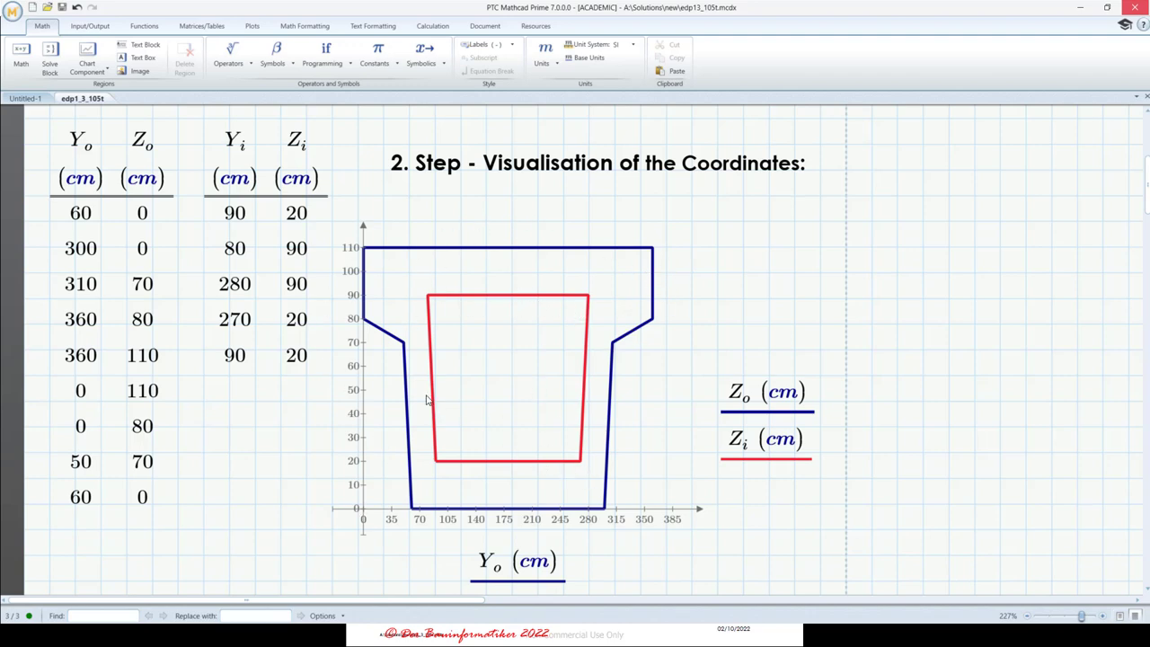
{"action": "scroll", "coordinate": [426, 399], "scroll_direction": "down", "scroll_amount": 1}
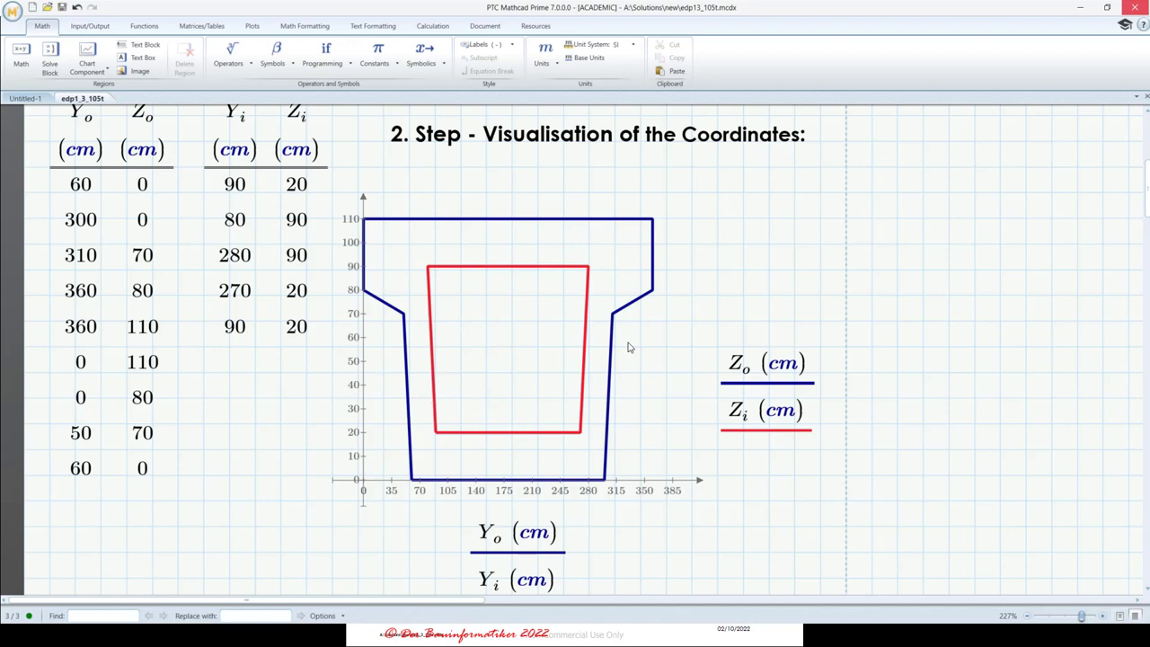
{"action": "scroll", "coordinate": [513, 465], "scroll_direction": "down", "scroll_amount": 3}
{"action": "scroll", "coordinate": [512, 468], "scroll_direction": "down", "scroll_amount": 3}
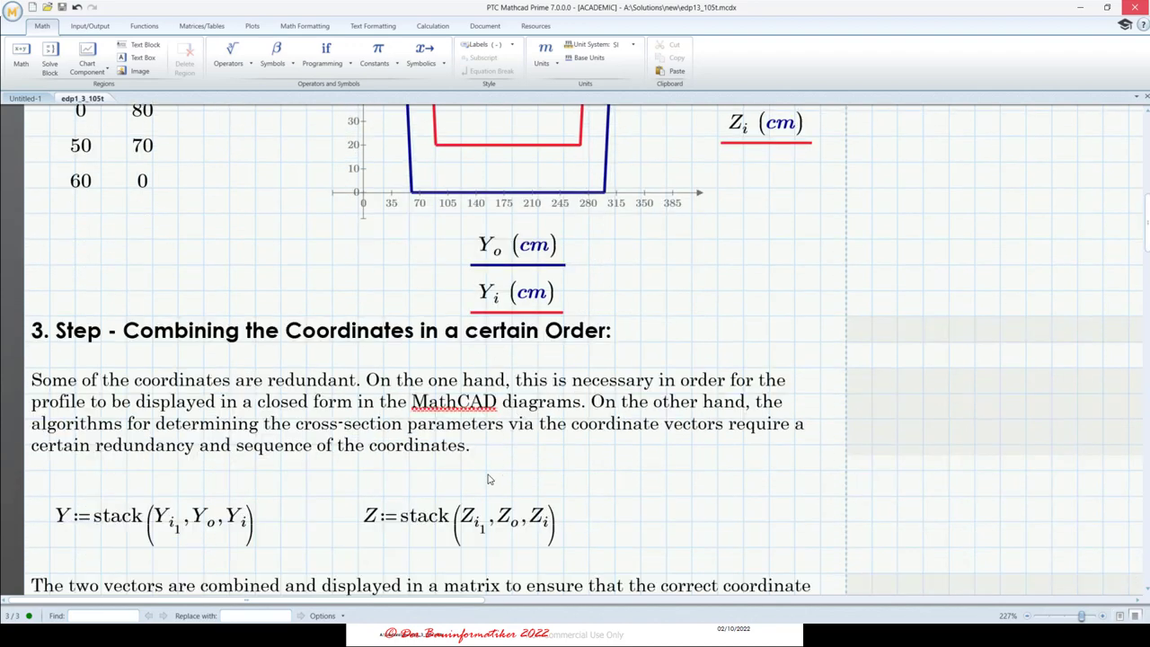
{"action": "scroll", "coordinate": [490, 479], "scroll_direction": "up", "scroll_amount": 5}
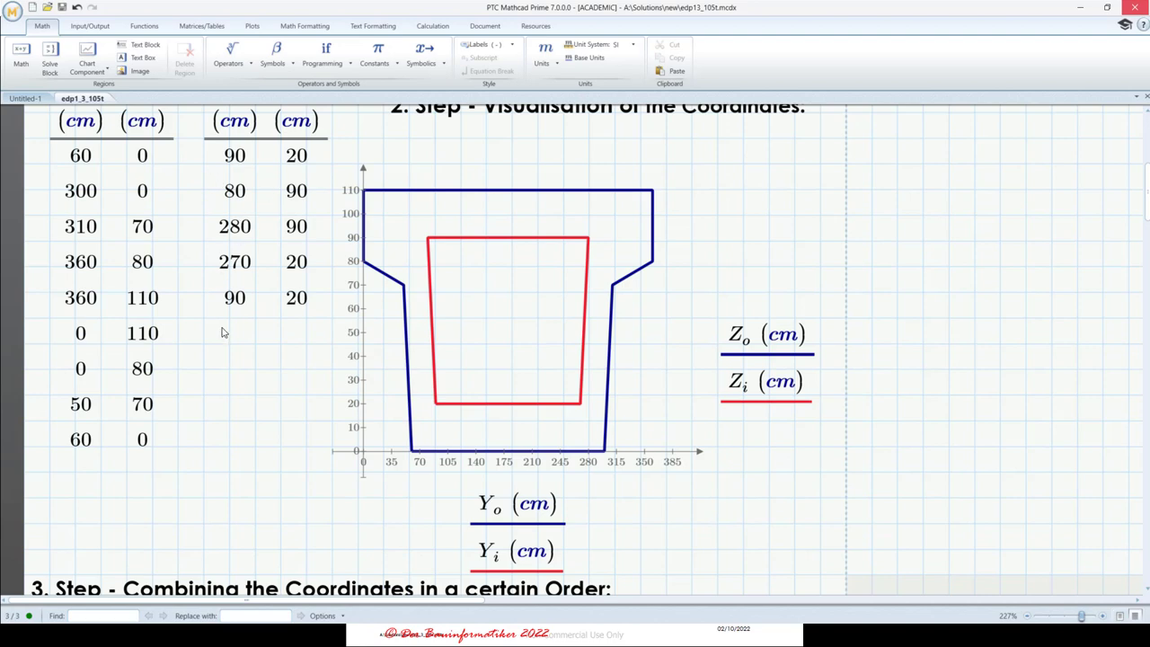
{"action": "scroll", "coordinate": [223, 346], "scroll_direction": "up", "scroll_amount": 3}
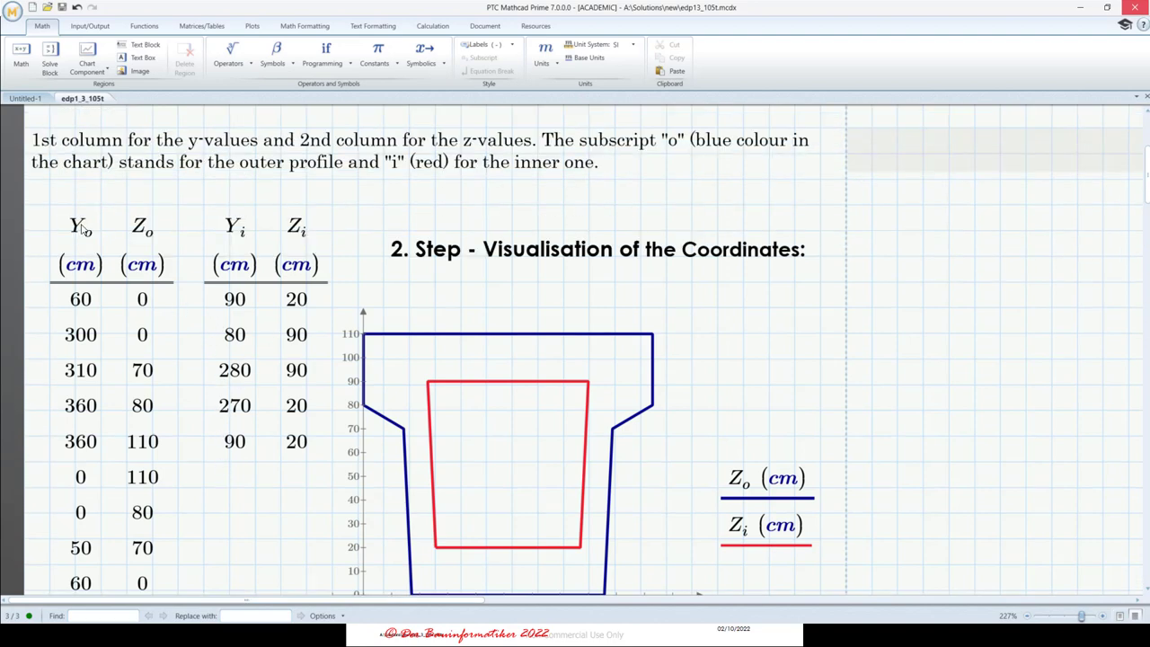
- Examine the stacked coordinate vectors, the augmented matrix and the chart of the combined coordinates
{"action": "scroll", "coordinate": [229, 296], "scroll_direction": "down", "scroll_amount": 10}
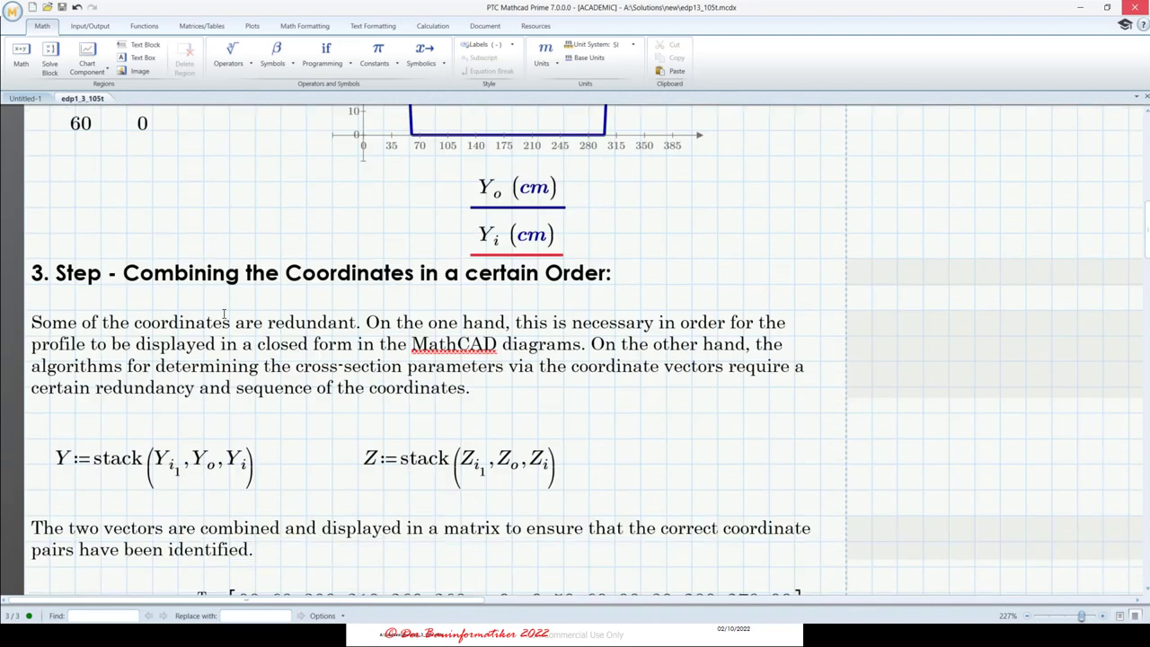
{"action": "scroll", "coordinate": [224, 314], "scroll_direction": "down", "scroll_amount": 3}
{"action": "scroll", "coordinate": [224, 330], "scroll_direction": "down", "scroll_amount": 20}
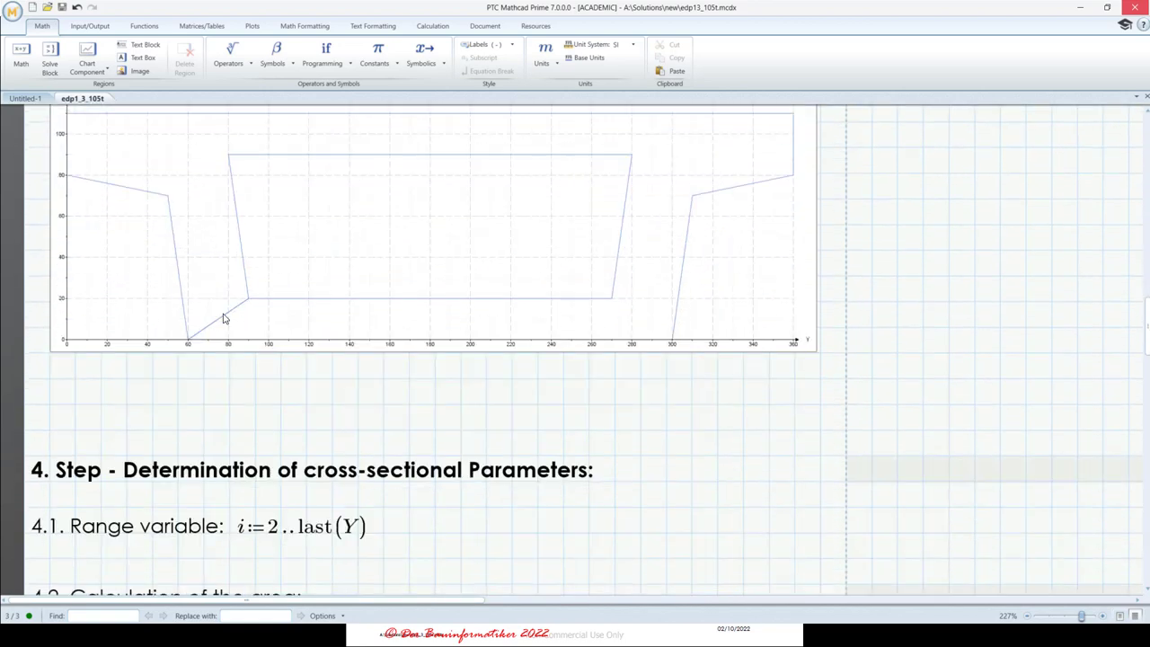
{"action": "scroll", "coordinate": [520, 388], "scroll_direction": "up", "scroll_amount": 20}
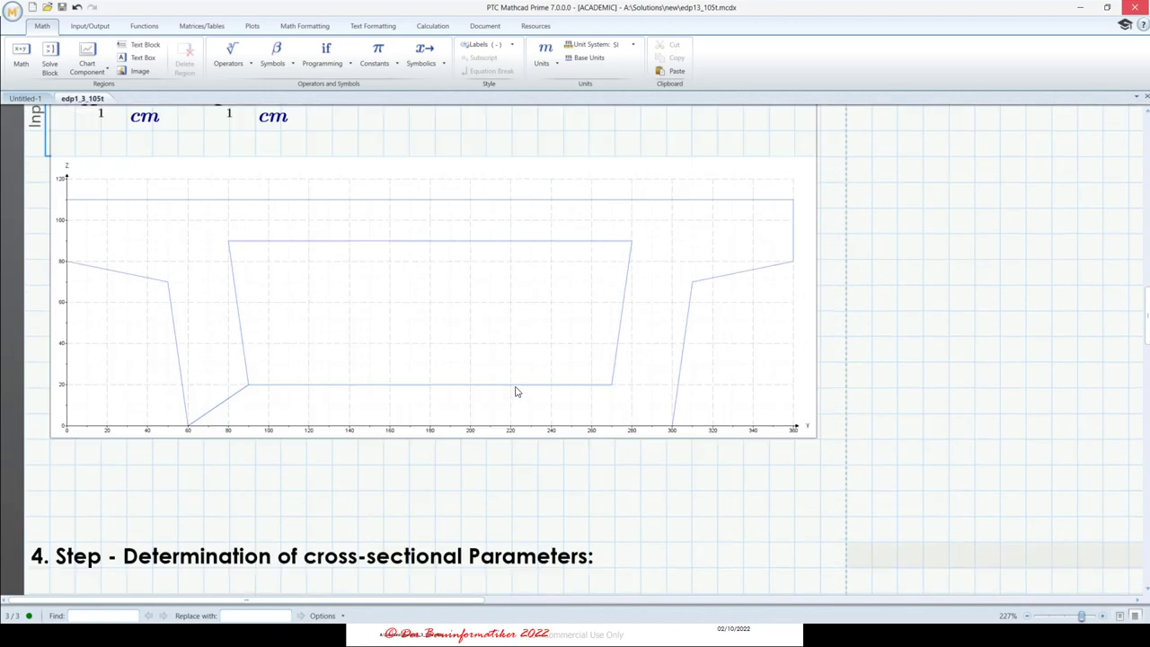
{"action": "scroll", "coordinate": [516, 386], "scroll_direction": "down", "scroll_amount": 6}
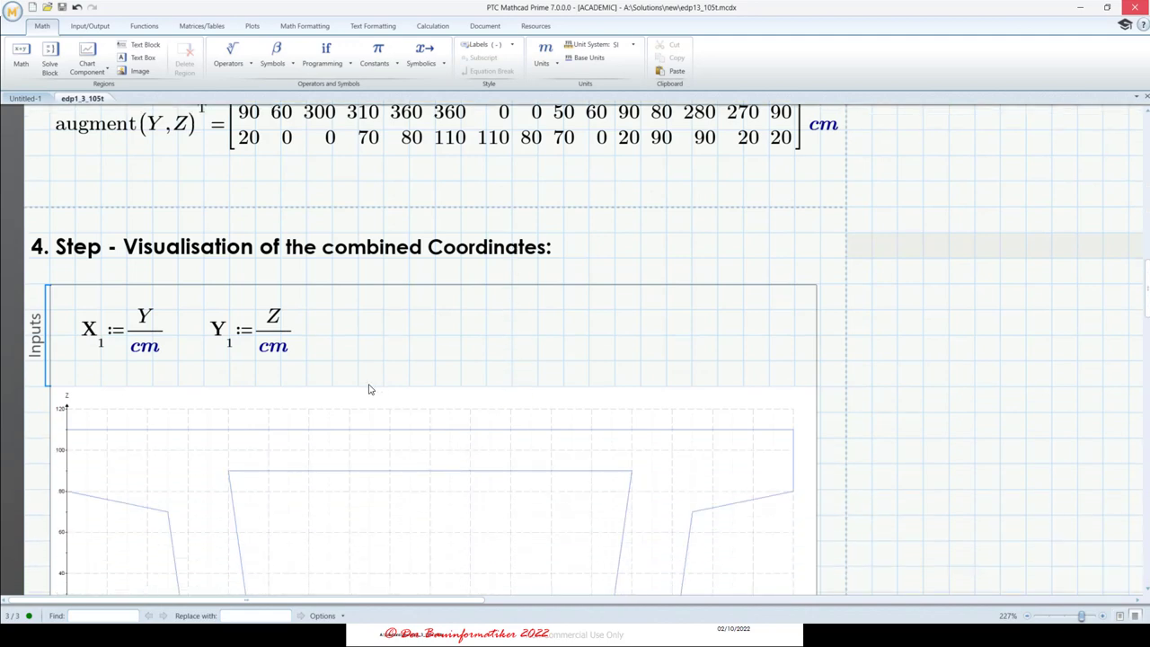
{"action": "scroll", "coordinate": [368, 388], "scroll_direction": "down", "scroll_amount": 2}
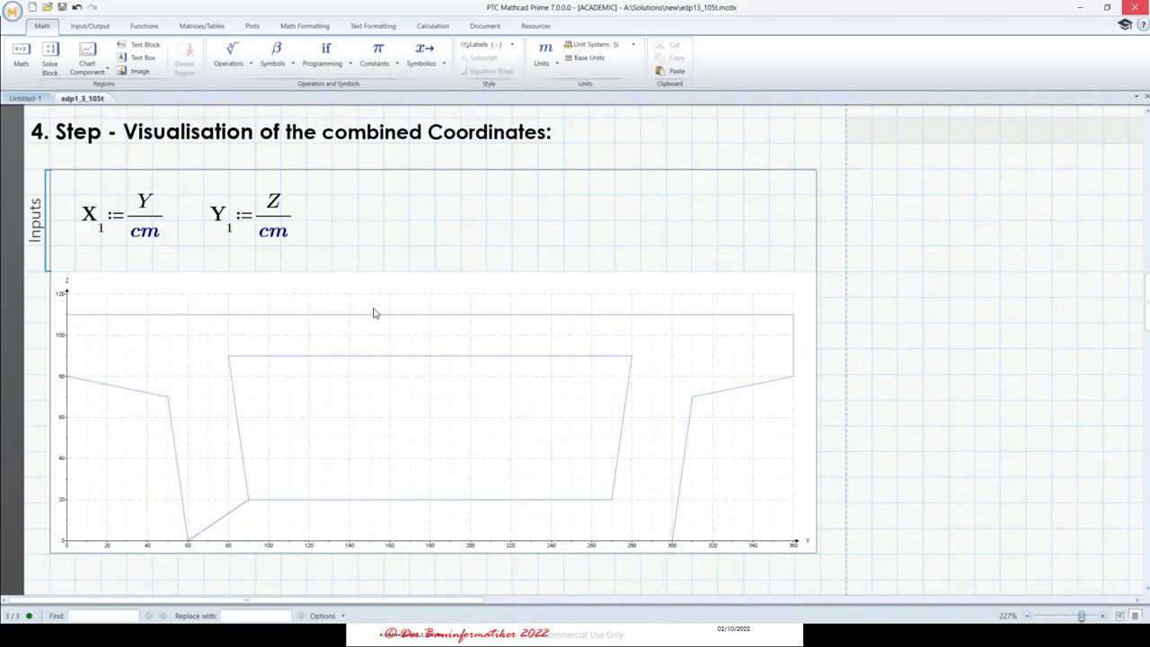
{"action": "scroll", "coordinate": [424, 409], "scroll_direction": "up", "scroll_amount": 3}
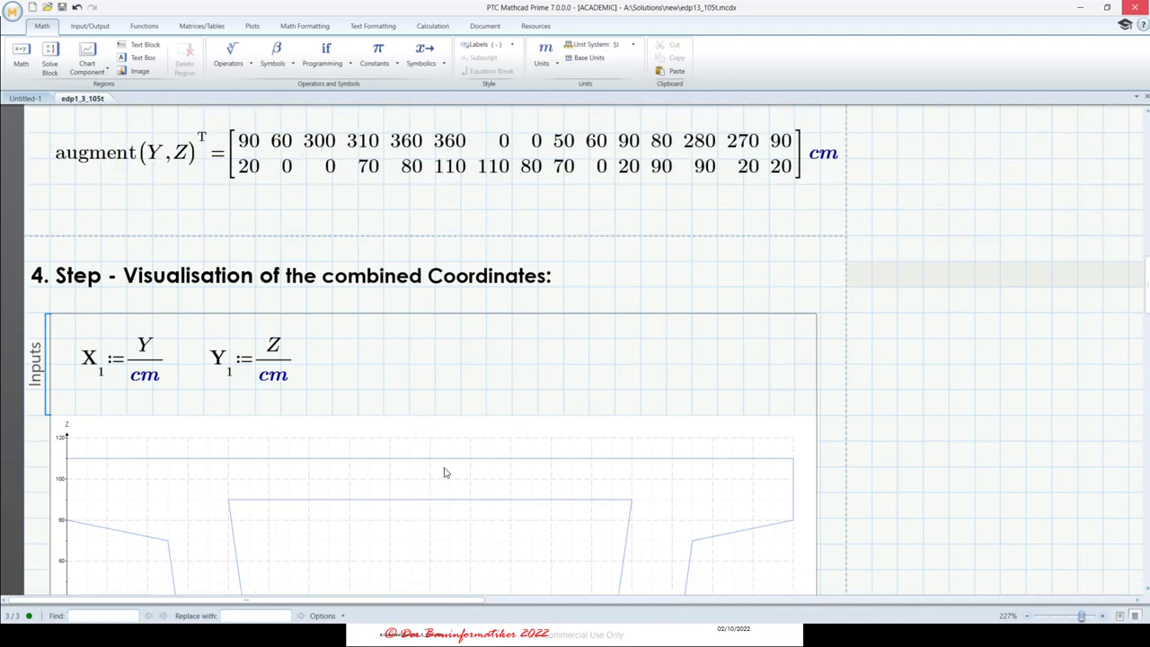
- Compare the simple plot of the coordinates and the available plot formatting options with the combined coordinates' chart component
{"action": "scroll", "coordinate": [410, 458], "scroll_direction": "up", "scroll_amount": 12}
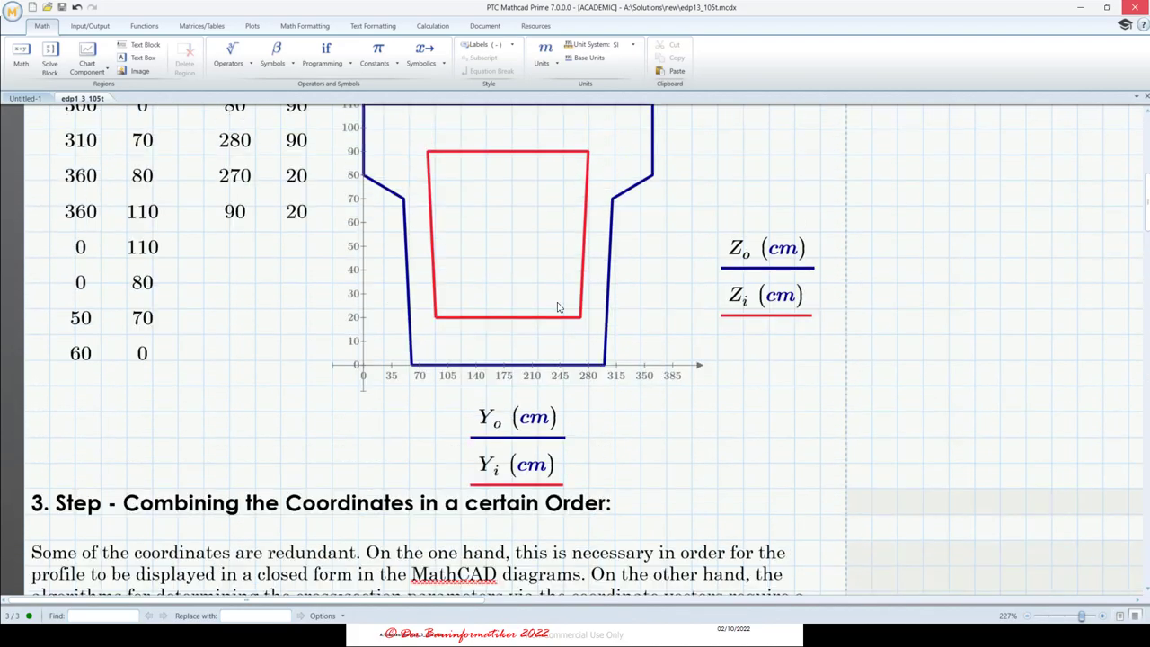
{"action": "scroll", "coordinate": [557, 307], "scroll_direction": "up", "scroll_amount": 2}
{"action": "left_click", "coordinate": [253, 25]}
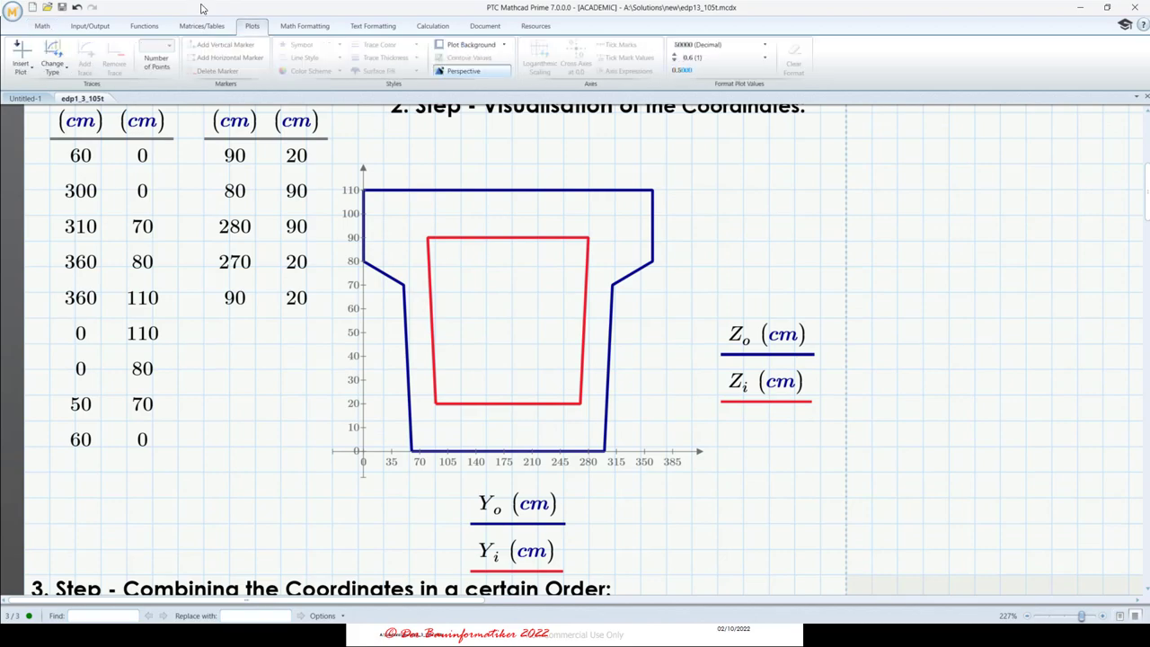
{"action": "scroll", "coordinate": [381, 501], "scroll_direction": "down", "scroll_amount": 14}
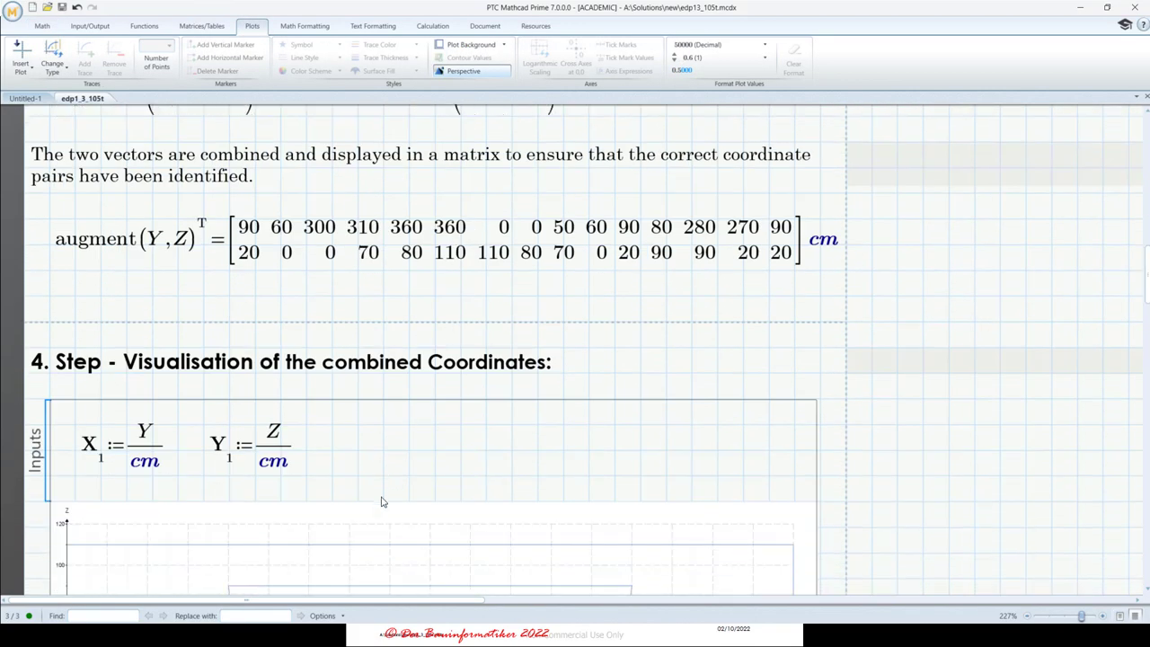
{"action": "scroll", "coordinate": [381, 501], "scroll_direction": "down", "scroll_amount": 2}
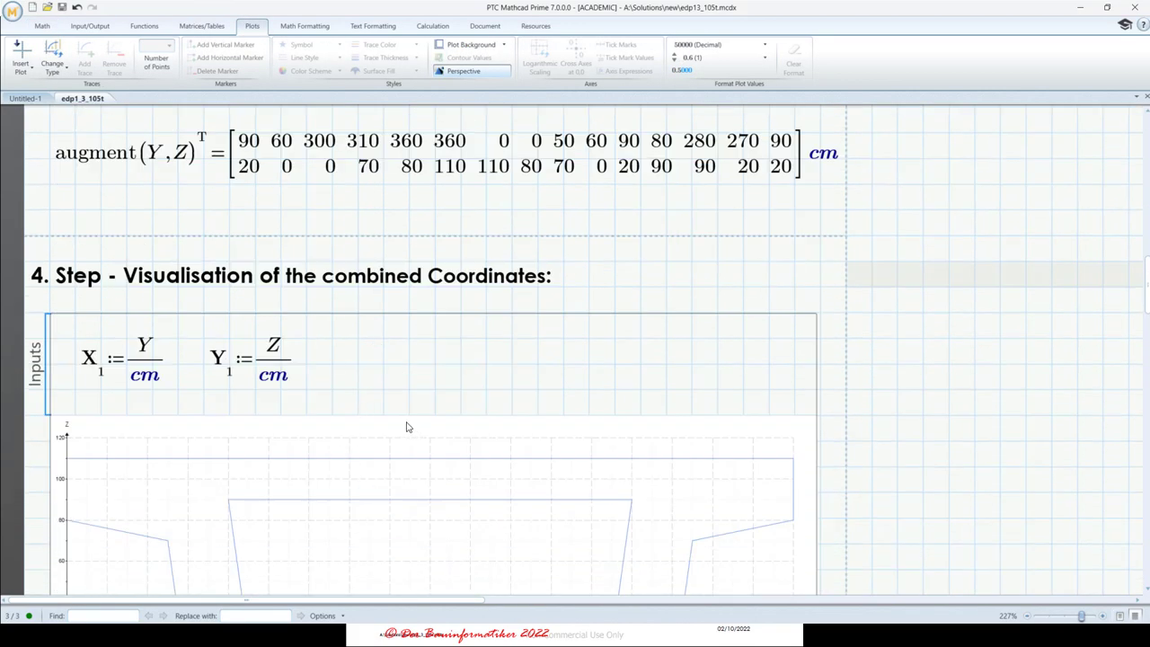
{"action": "scroll", "coordinate": [405, 427], "scroll_direction": "down", "scroll_amount": 3}
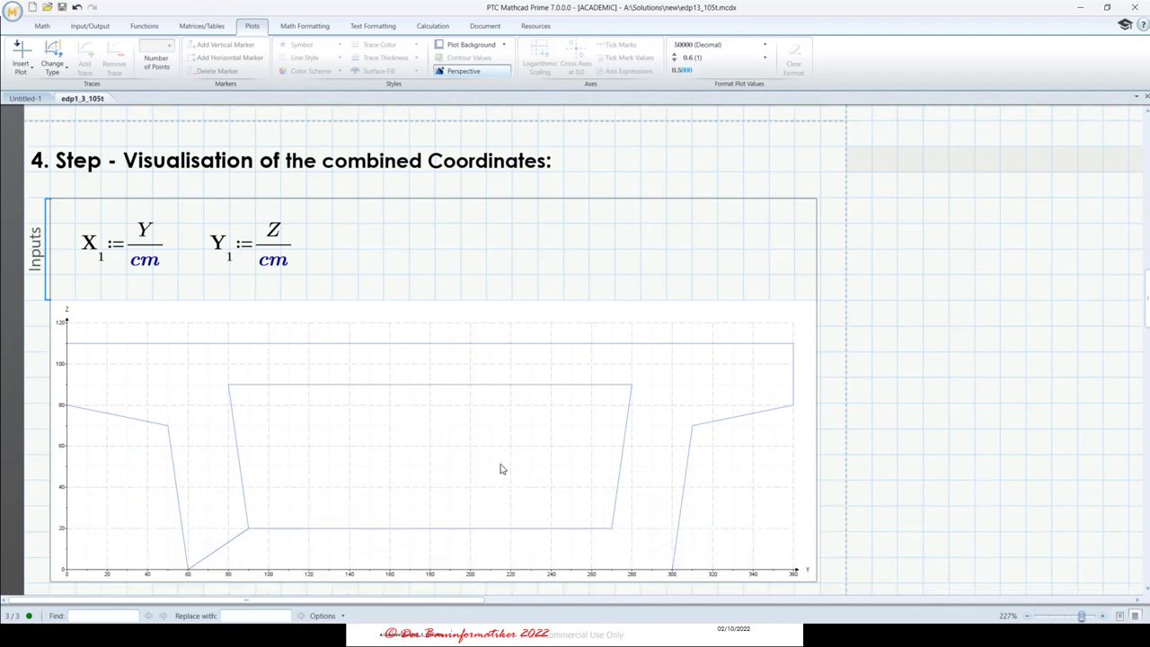
- Re-examine the stacked Y and Z vectors and the order of the coordinate pairs in the augmented matrix
{"action": "scroll", "coordinate": [502, 468], "scroll_direction": "up", "scroll_amount": 2}
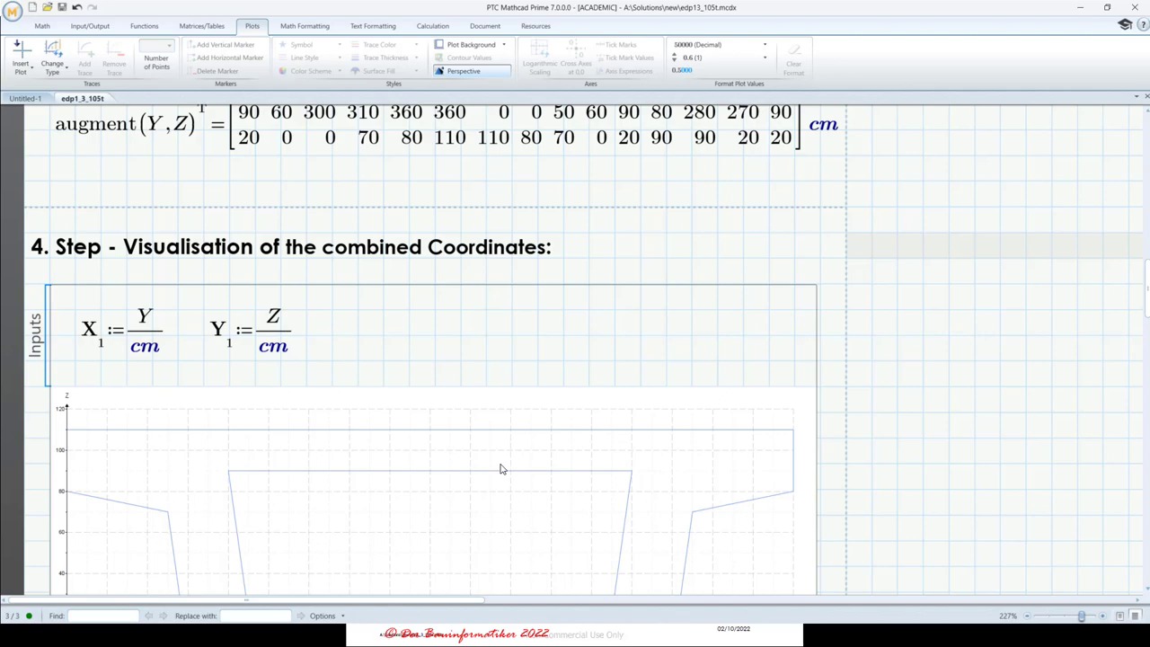
{"action": "scroll", "coordinate": [502, 468], "scroll_direction": "up", "scroll_amount": 10}
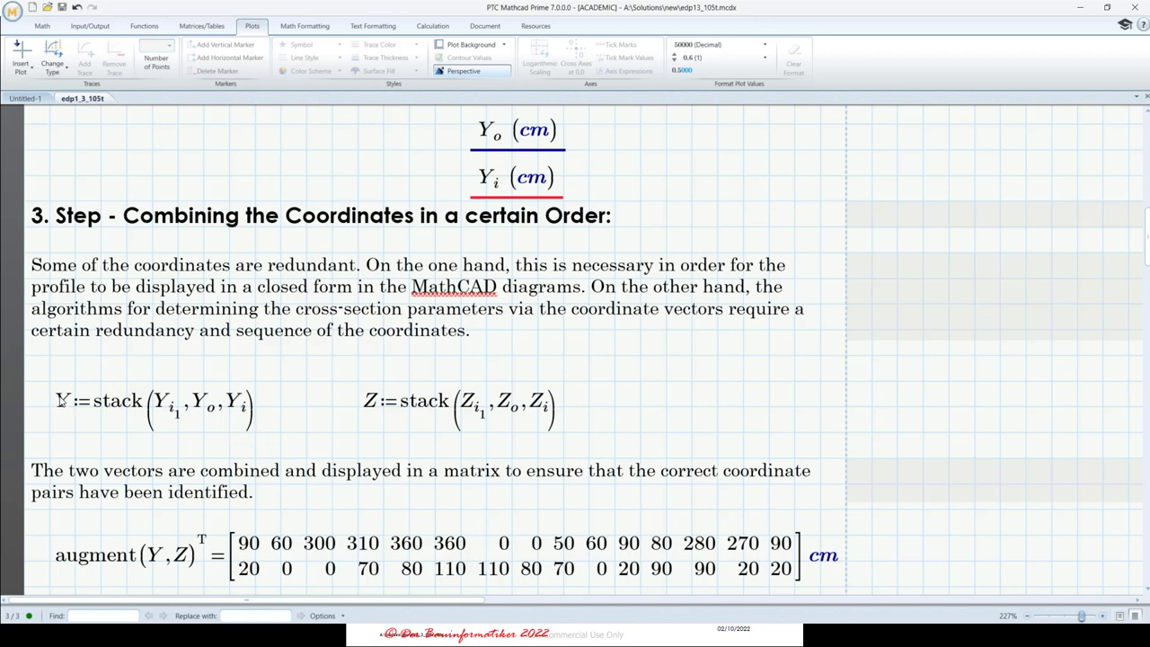
{"action": "scroll", "coordinate": [356, 411], "scroll_direction": "down", "scroll_amount": 5}
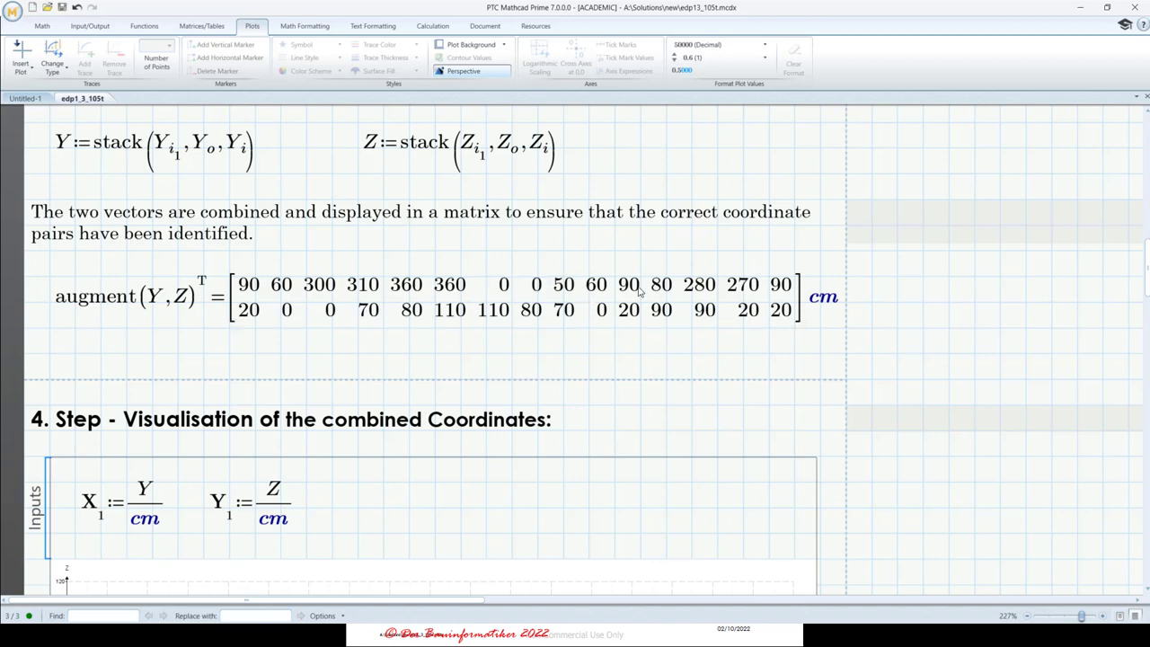
- Review the range variable and area formula, consulting the annotated cross-section sketch in Paint 3D before returning to the Mathcad worksheet
{"action": "scroll", "coordinate": [434, 333], "scroll_direction": "down", "scroll_amount": 13}
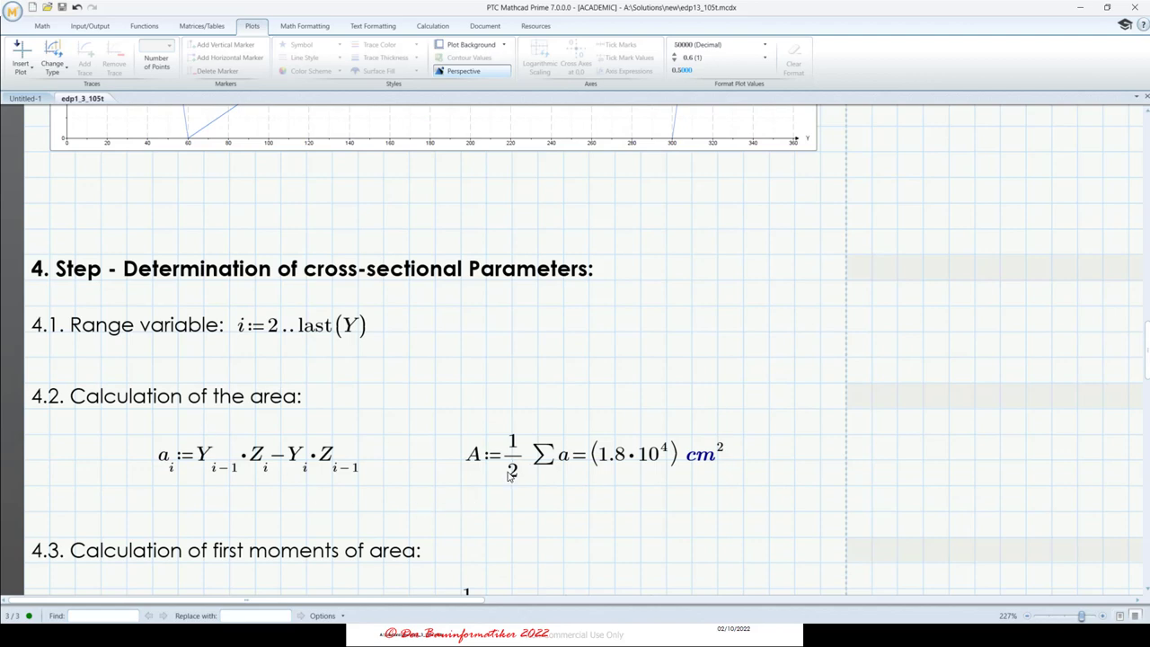
{"action": "scroll", "coordinate": [485, 469], "scroll_direction": "down", "scroll_amount": 2}
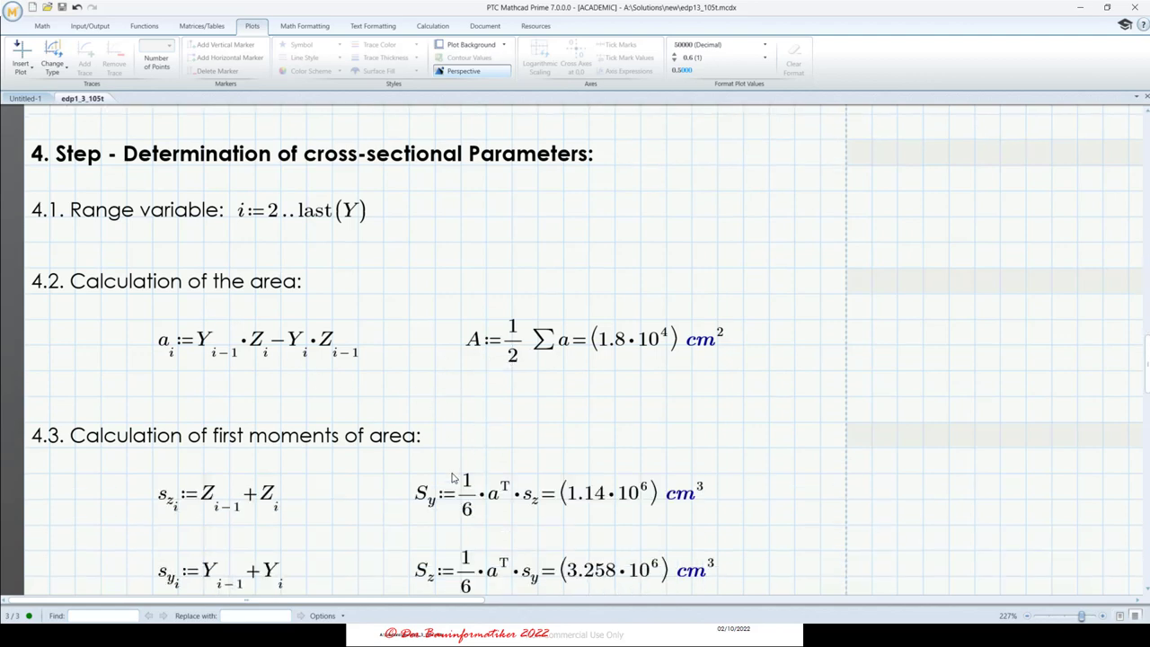
{"action": "scroll", "coordinate": [452, 477], "scroll_direction": "down", "scroll_amount": 2}
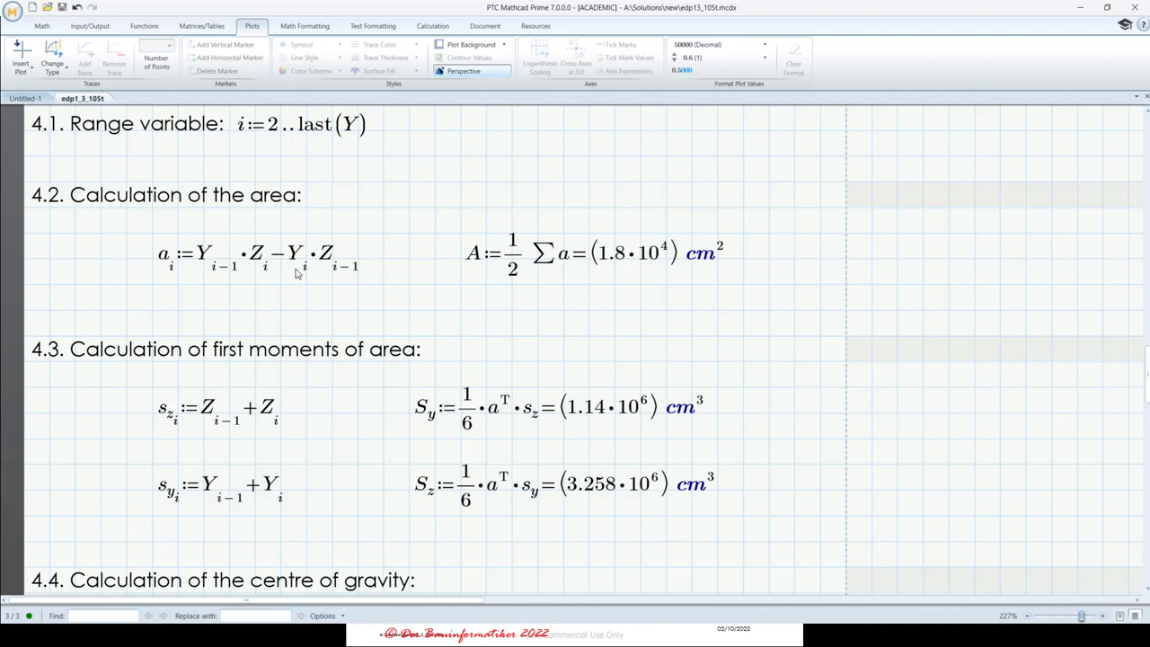
{"action": "key", "text": "alt+Tab"}
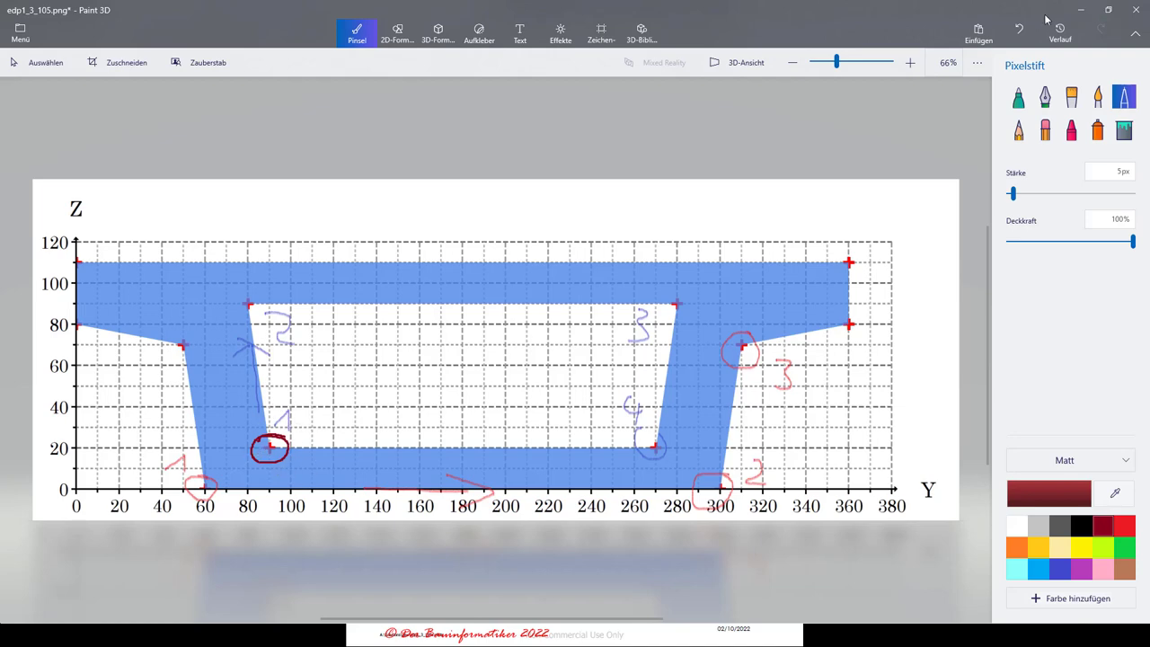
{"action": "left_click", "coordinate": [1082, 11]}
{"action": "scroll", "coordinate": [278, 252], "scroll_direction": "down", "scroll_amount": 2}
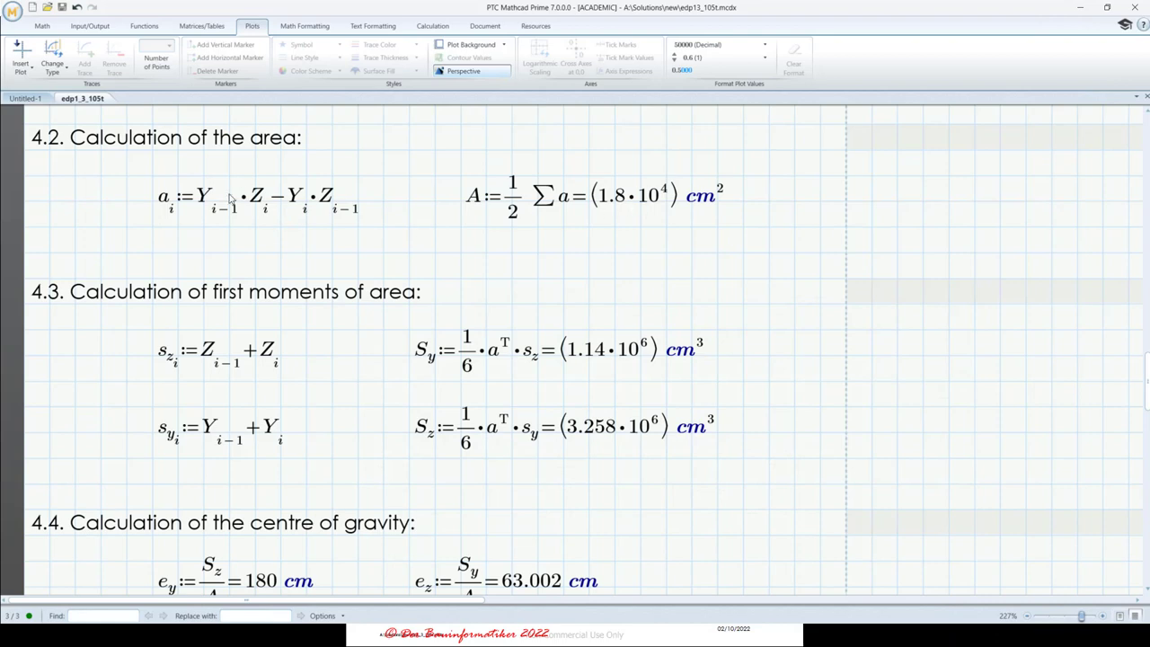
- Review the formulas for the first moments of area, the centre of gravity and the second moments of area
{"action": "scroll", "coordinate": [310, 220], "scroll_direction": "down", "scroll_amount": 4}
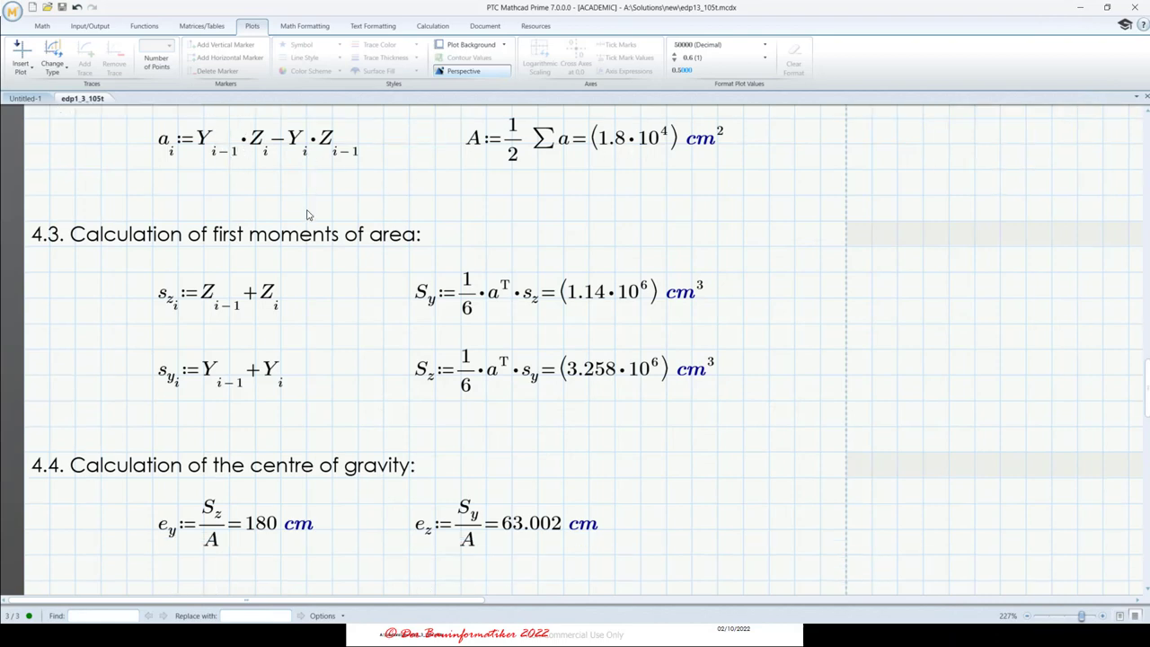
{"action": "scroll", "coordinate": [498, 357], "scroll_direction": "down", "scroll_amount": 3}
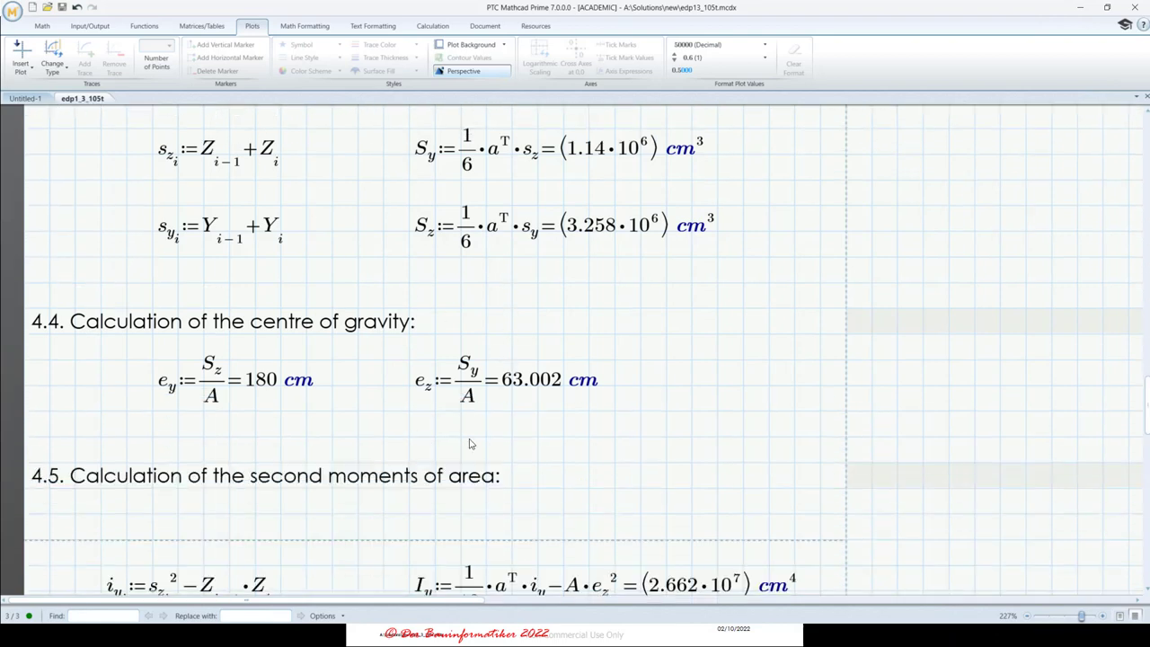
{"action": "scroll", "coordinate": [453, 435], "scroll_direction": "down", "scroll_amount": 10}
{"action": "scroll", "coordinate": [377, 405], "scroll_direction": "down", "scroll_amount": 4}
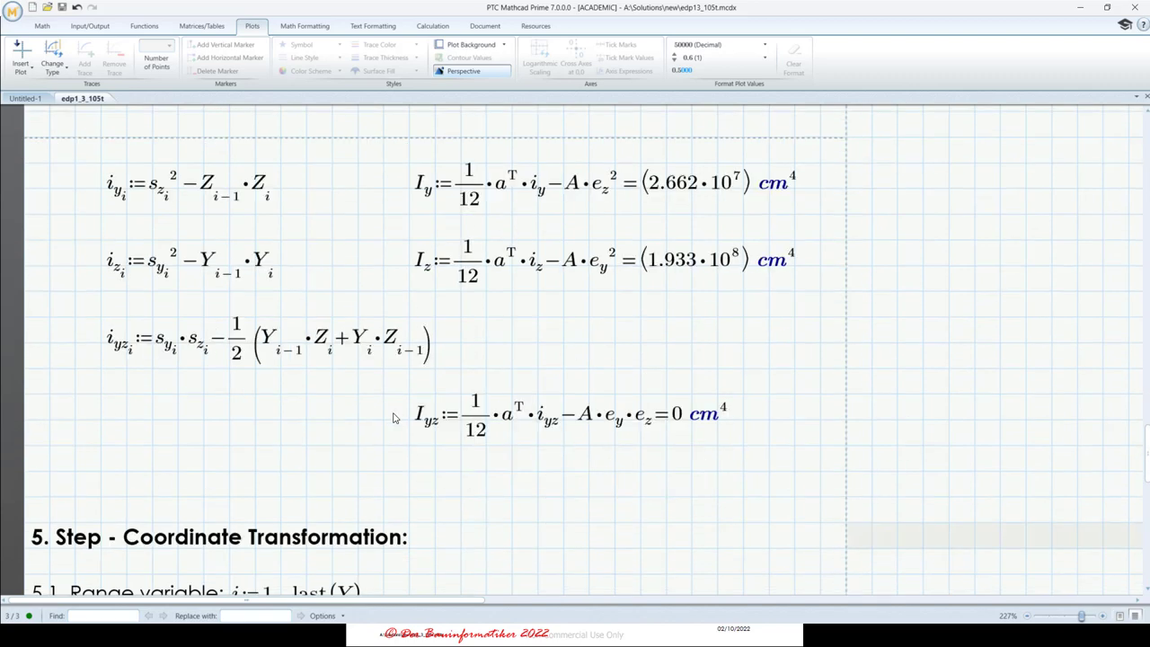
{"action": "scroll", "coordinate": [426, 378], "scroll_direction": "down", "scroll_amount": 5}
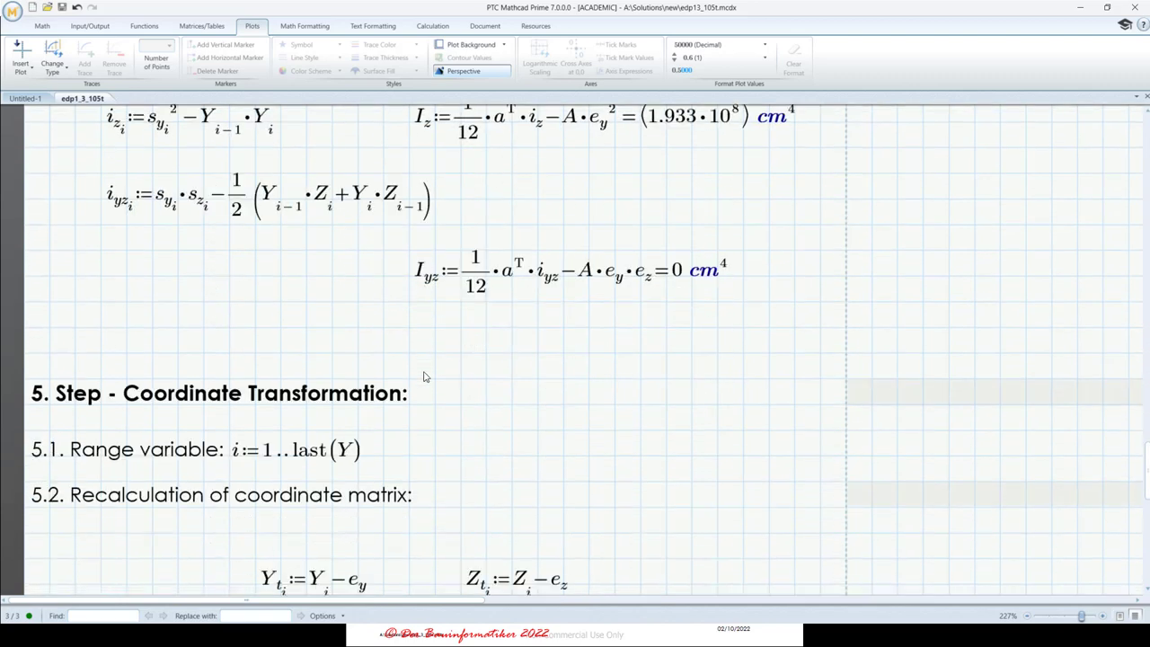
- Examine the coordinate transformation formulas in step 5 against the preceding cross-sectional parameter calculations
{"action": "scroll", "coordinate": [425, 377], "scroll_direction": "down", "scroll_amount": 14}
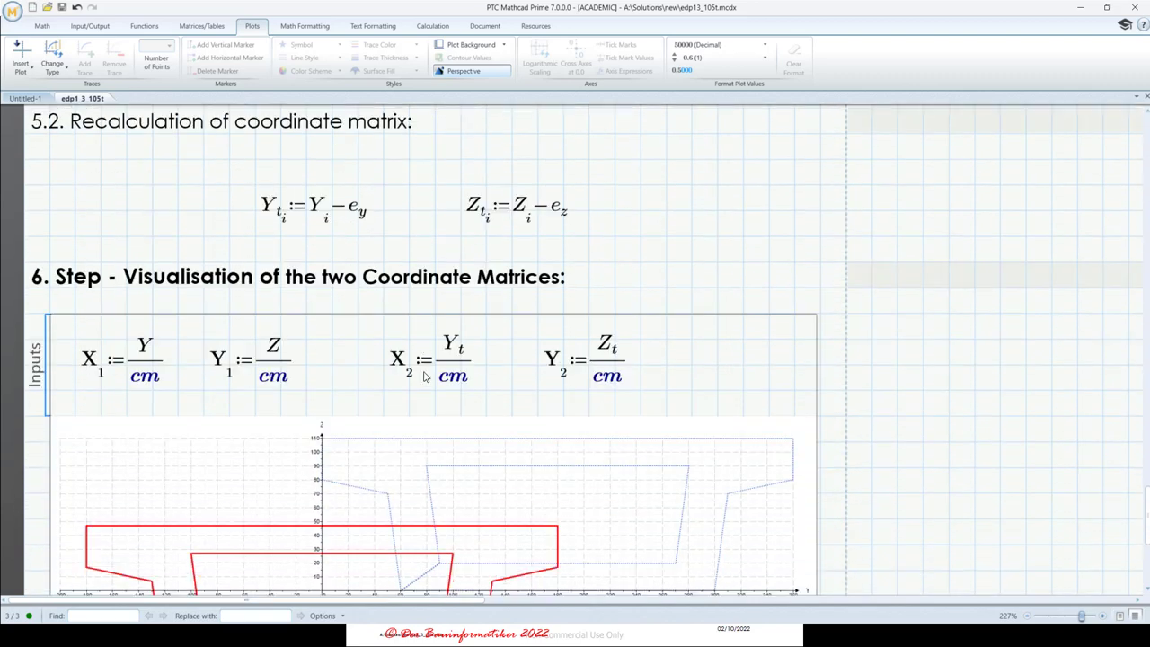
{"action": "scroll", "coordinate": [425, 377], "scroll_direction": "up", "scroll_amount": 3}
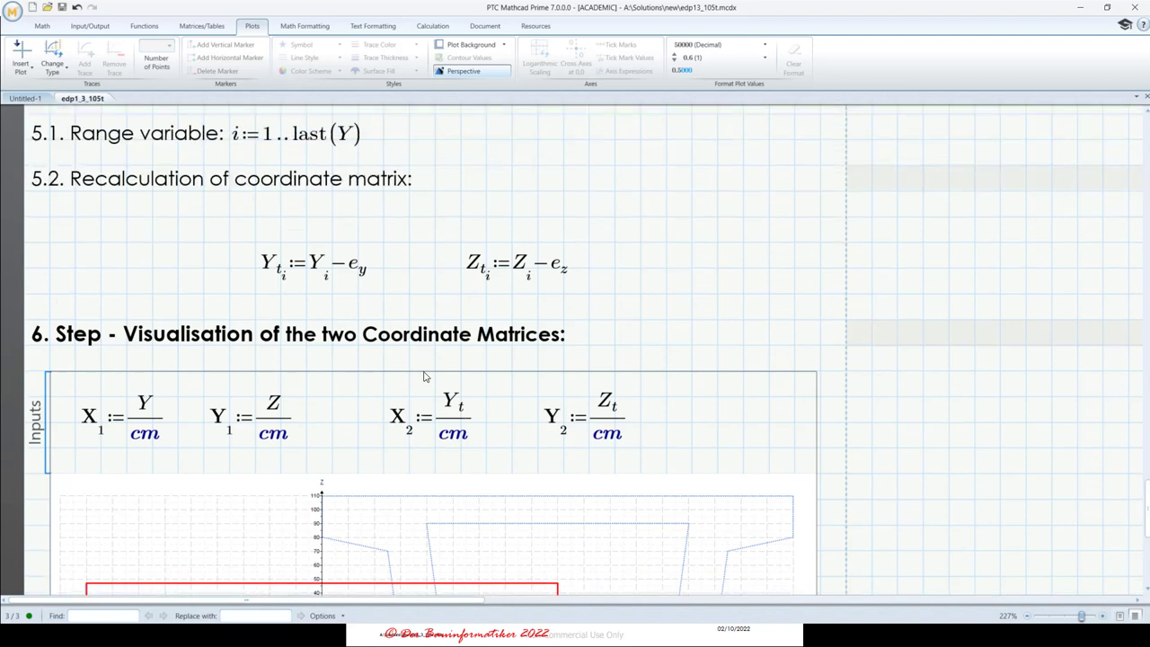
{"action": "scroll", "coordinate": [425, 377], "scroll_direction": "up", "scroll_amount": 1}
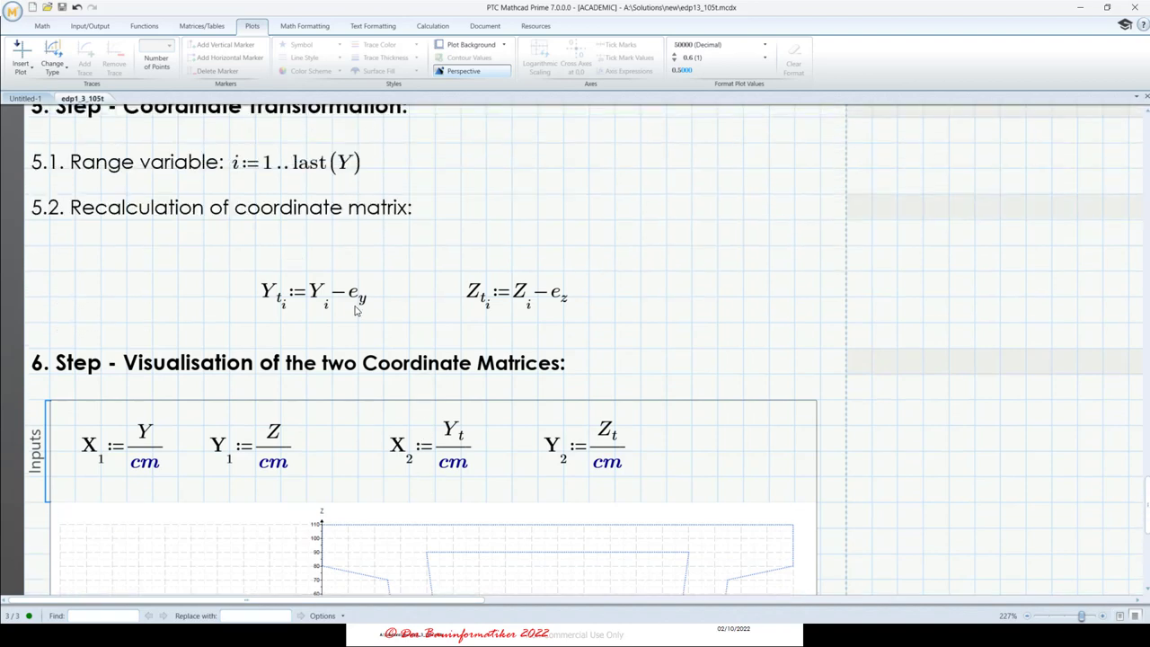
{"action": "scroll", "coordinate": [341, 304], "scroll_direction": "up", "scroll_amount": 6}
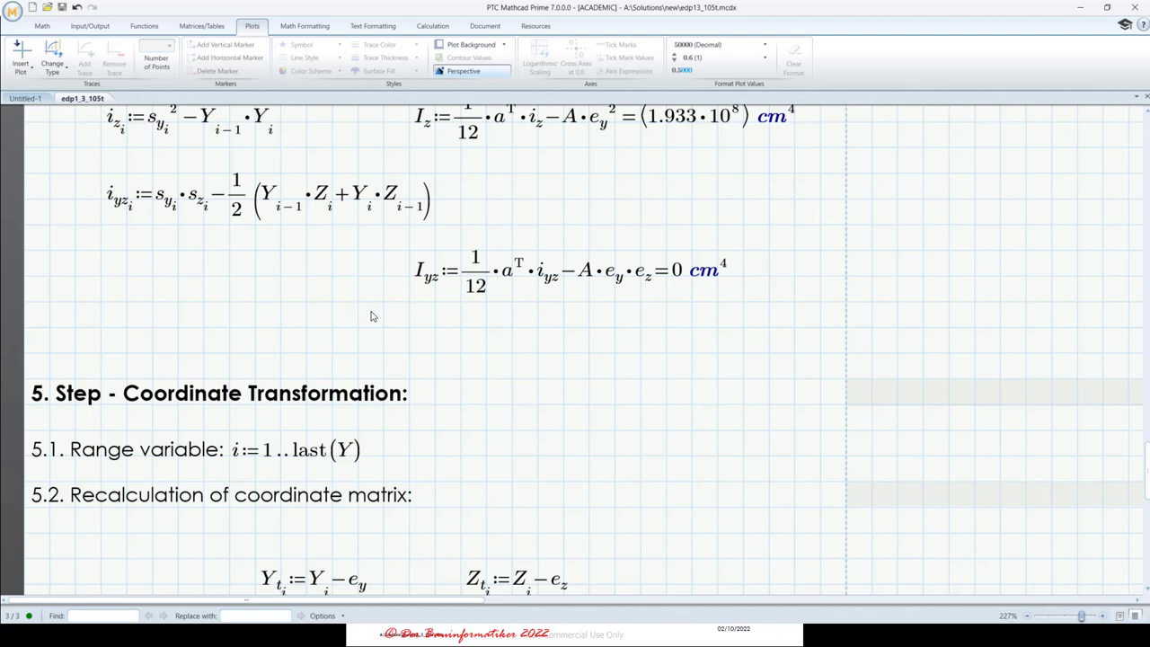
{"action": "scroll", "coordinate": [372, 315], "scroll_direction": "up", "scroll_amount": 6}
{"action": "scroll", "coordinate": [431, 297], "scroll_direction": "down", "scroll_amount": 14}
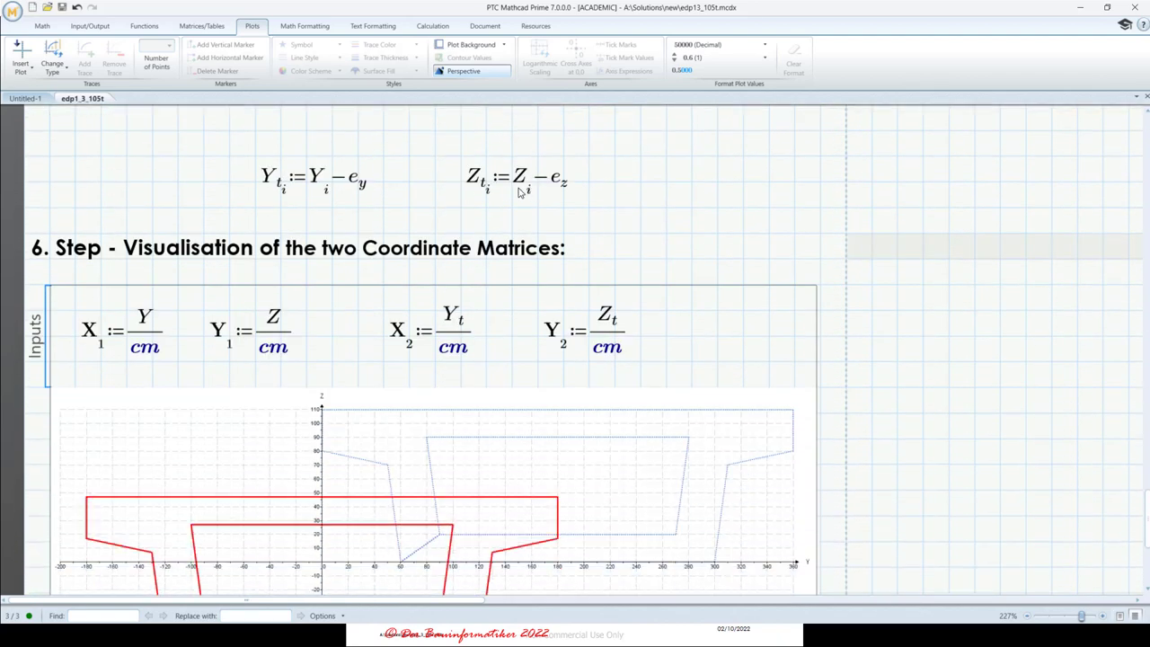
- Compare the original and transformed cross-sections in the final chart with their formulas, and read the "Content of this Exercise" list
{"action": "scroll", "coordinate": [550, 283], "scroll_direction": "down", "scroll_amount": 1}
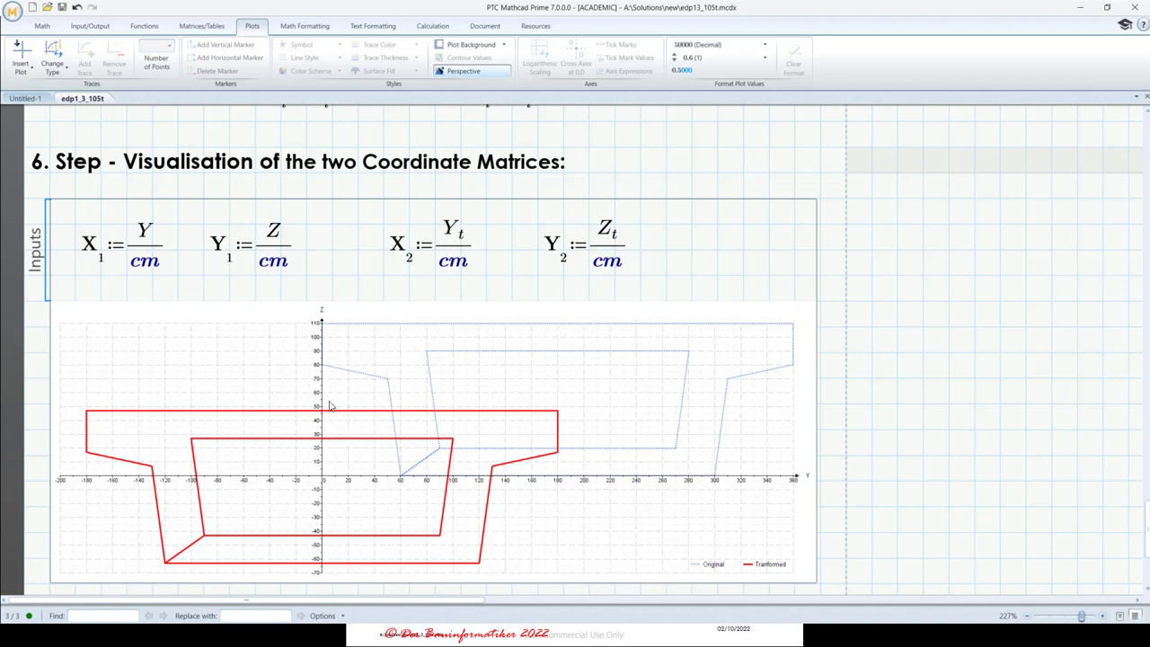
{"action": "scroll", "coordinate": [325, 389], "scroll_direction": "up", "scroll_amount": 1}
{"action": "scroll", "coordinate": [404, 292], "scroll_direction": "up", "scroll_amount": 2}
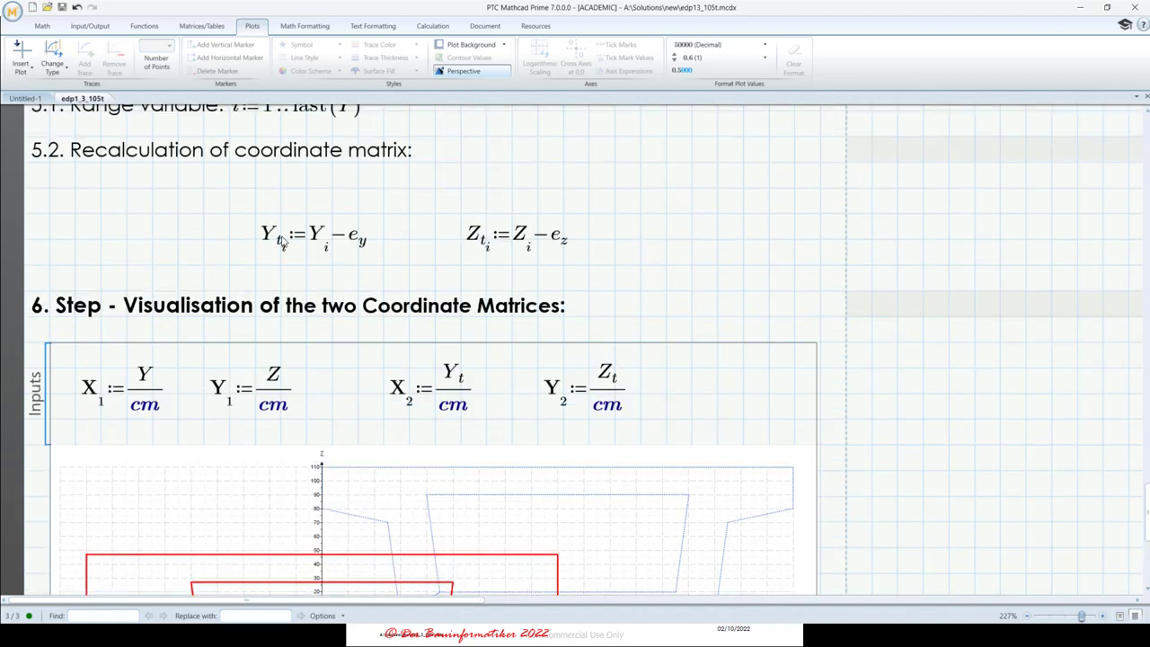
{"action": "scroll", "coordinate": [412, 262], "scroll_direction": "down", "scroll_amount": 3}
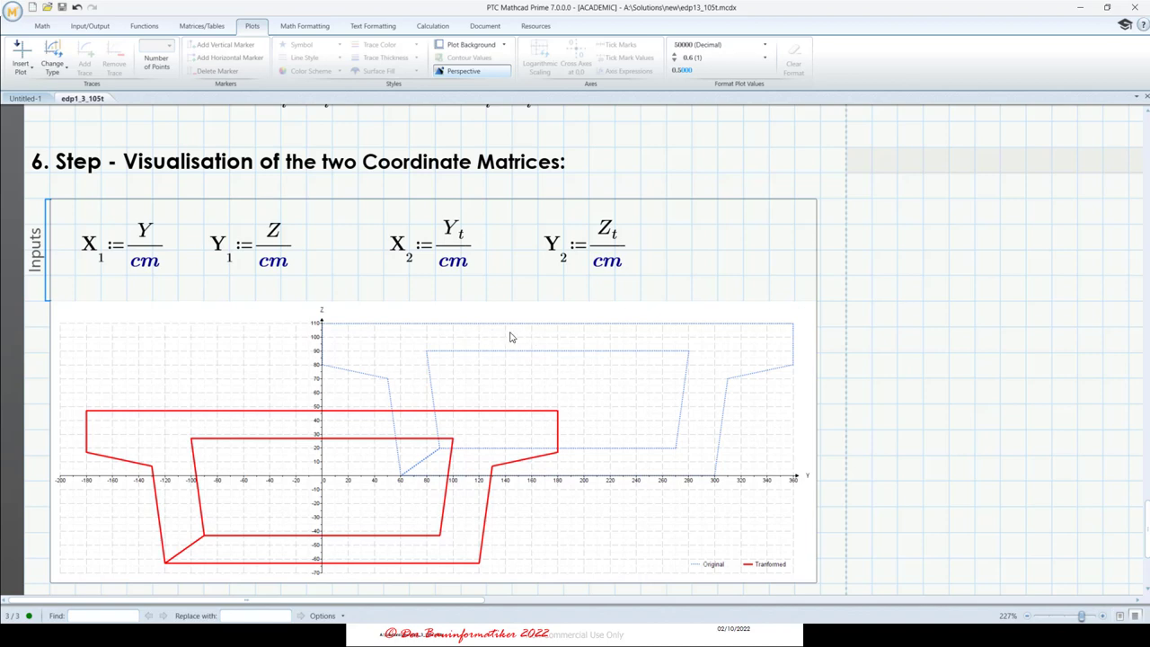
{"action": "scroll", "coordinate": [339, 384], "scroll_direction": "down", "scroll_amount": 2}
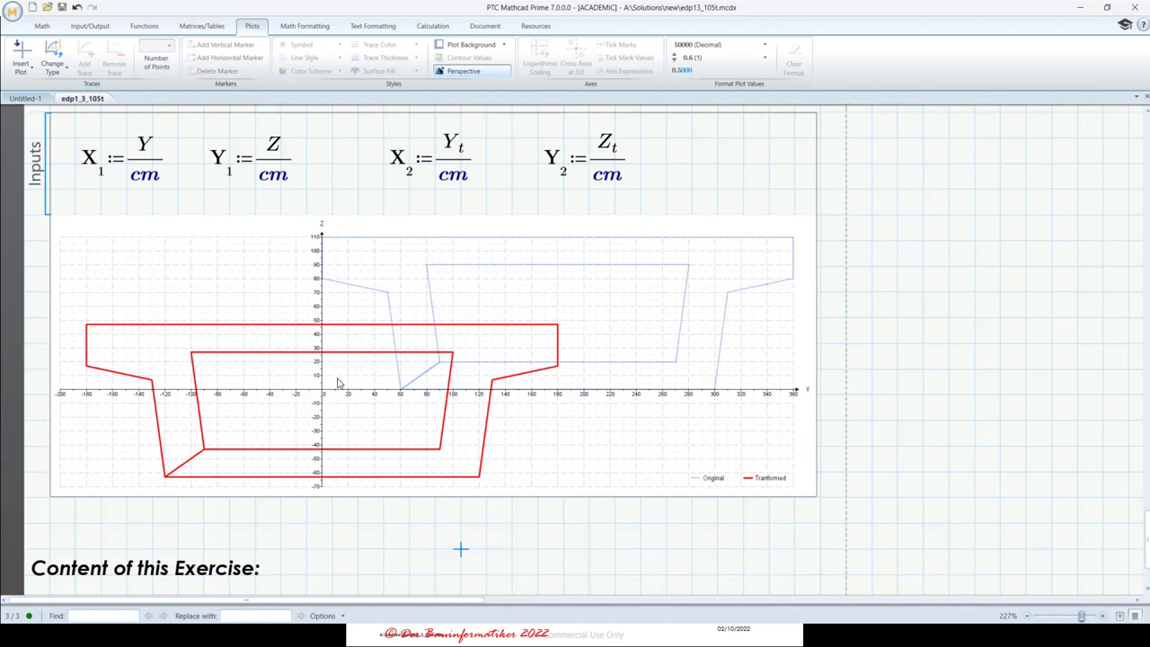
{"action": "scroll", "coordinate": [210, 276], "scroll_direction": "down", "scroll_amount": 3}
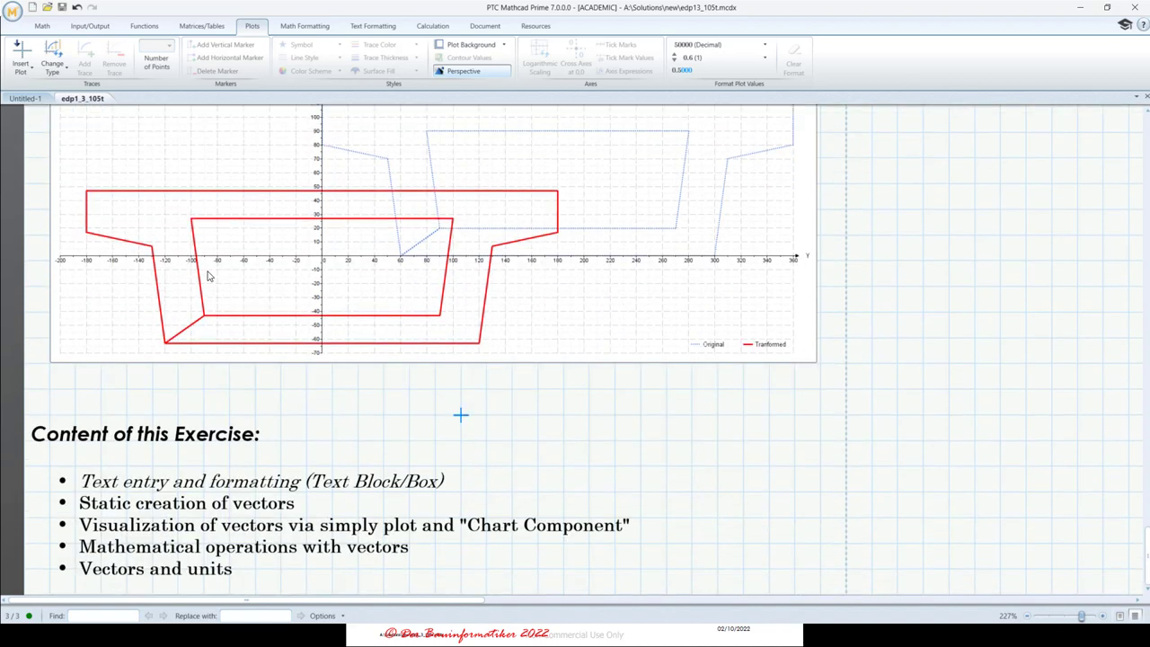